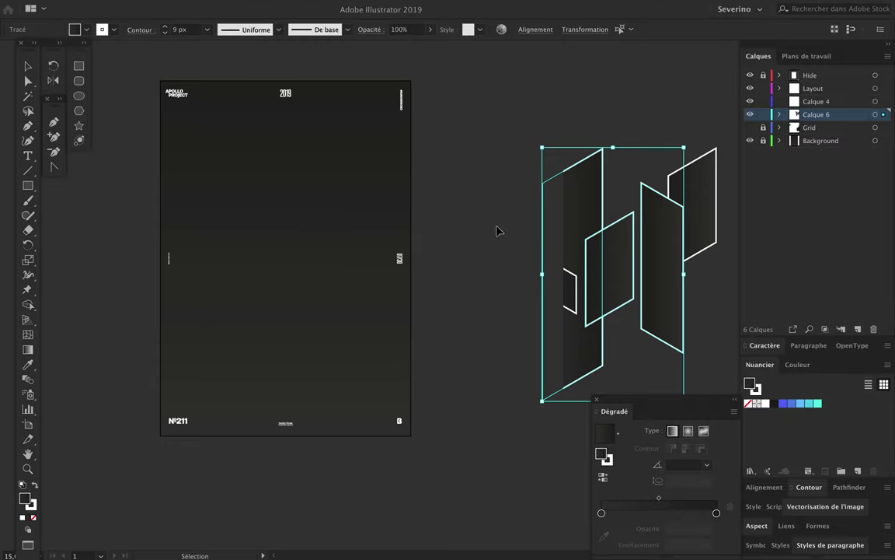
# Drag the panel group, small panel and tall panel from the pasteboard onto the poster
pyautogui.moveTo(579, 230); pyautogui.dragTo(259, 220)
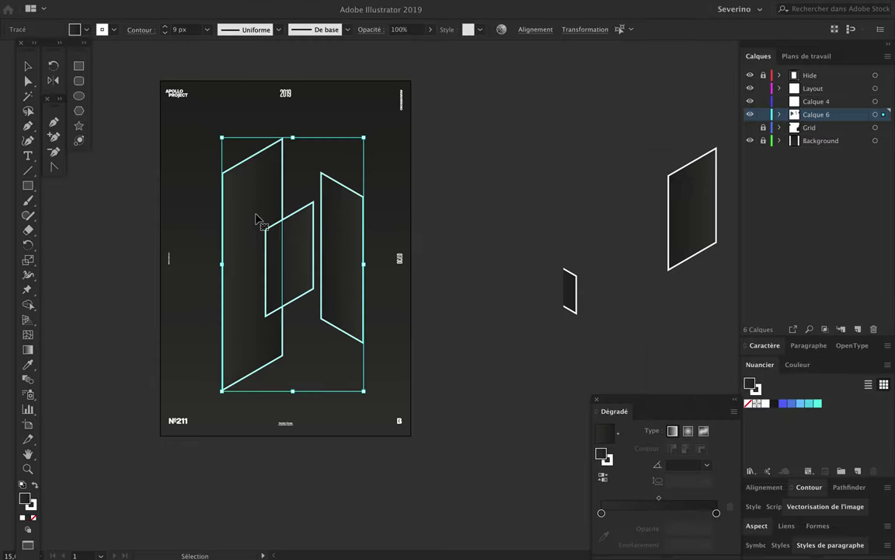
pyautogui.moveTo(565, 282); pyautogui.dragTo(332, 269)
pyautogui.moveTo(674, 206); pyautogui.dragTo(343, 228)
# Make the isometric Grid layer visible over the arranged panels
pyautogui.scroll(2, 254, 252)
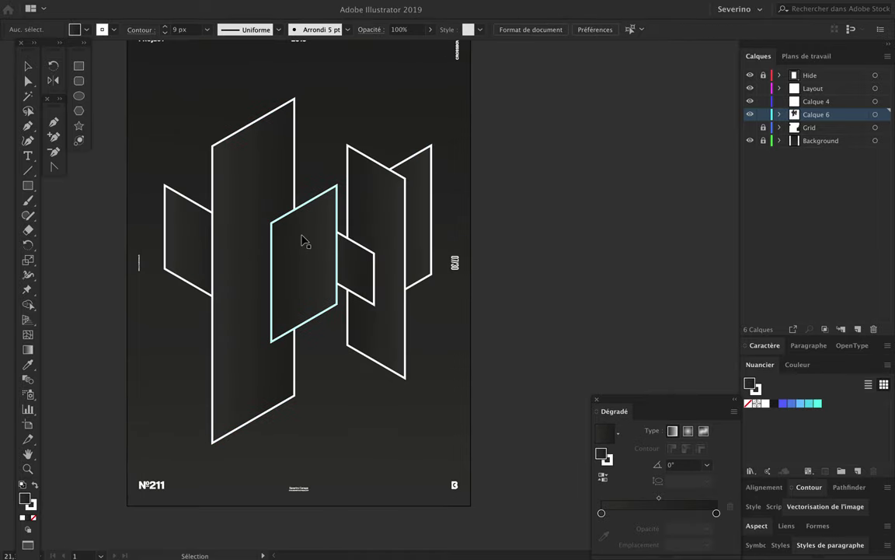
pyautogui.click(750, 127)
pyautogui.scroll(3, 310, 190)
pyautogui.scroll(2, 315, 189)
# Draw a small slanted bar with the Pen tool and fill it with a blue-to-light-blue gradient
pyautogui.press('p')
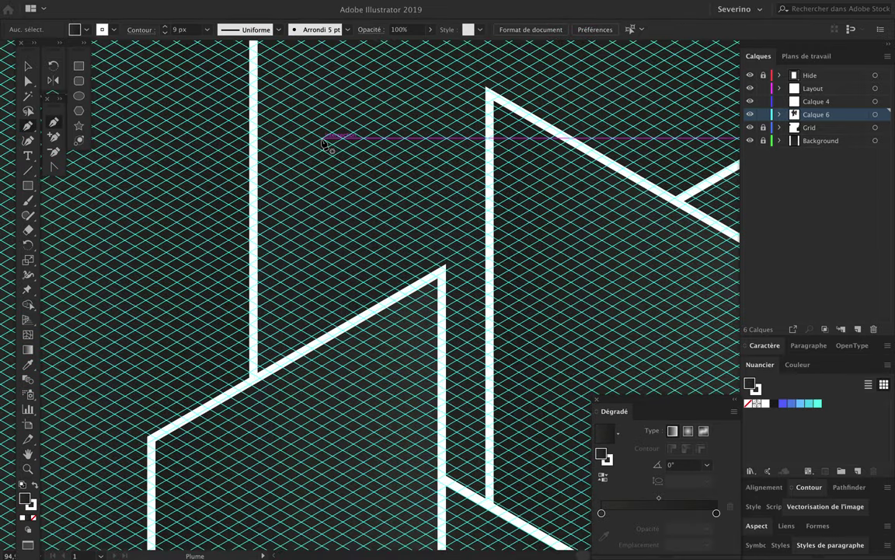
pyautogui.click(321, 139)
pyautogui.click(302, 148)
pyautogui.click(301, 247)
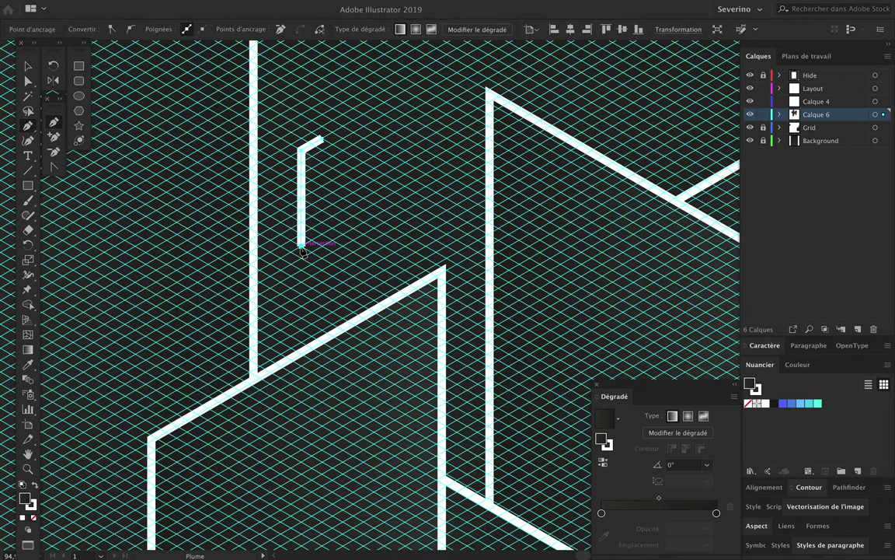
pyautogui.click(784, 405)
pyautogui.moveTo(775, 405)
pyautogui.mouseDown()
pyautogui.moveTo(632, 525)
pyautogui.moveTo(601, 513)
pyautogui.mouseUp()
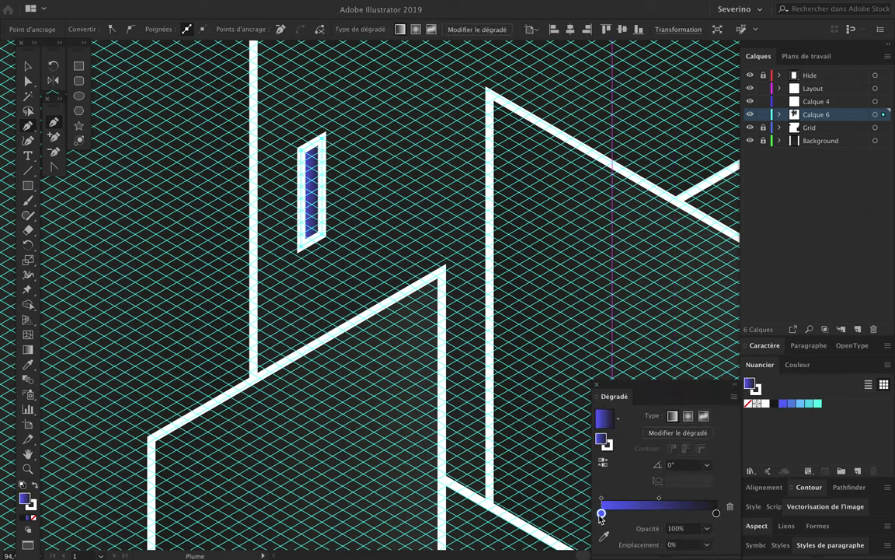
pyautogui.moveTo(800, 405); pyautogui.dragTo(714, 512)
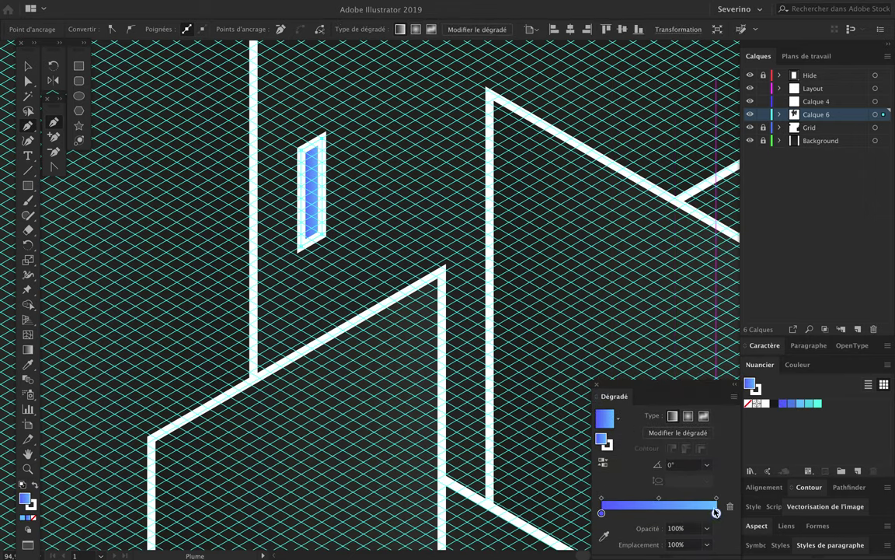
# Deselect the bar, hide the Grid layer, then reselect the gradient bar
pyautogui.press('v')
pyautogui.moveTo(47, 230); pyautogui.dragTo(333, 277)
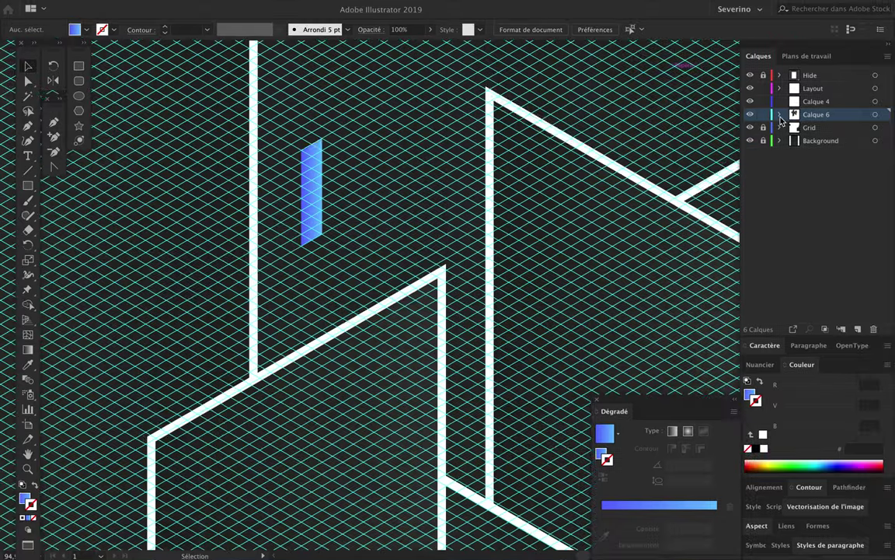
pyautogui.click(750, 127)
pyautogui.scroll(-3, 467, 252)
pyautogui.scroll(2, 383, 230)
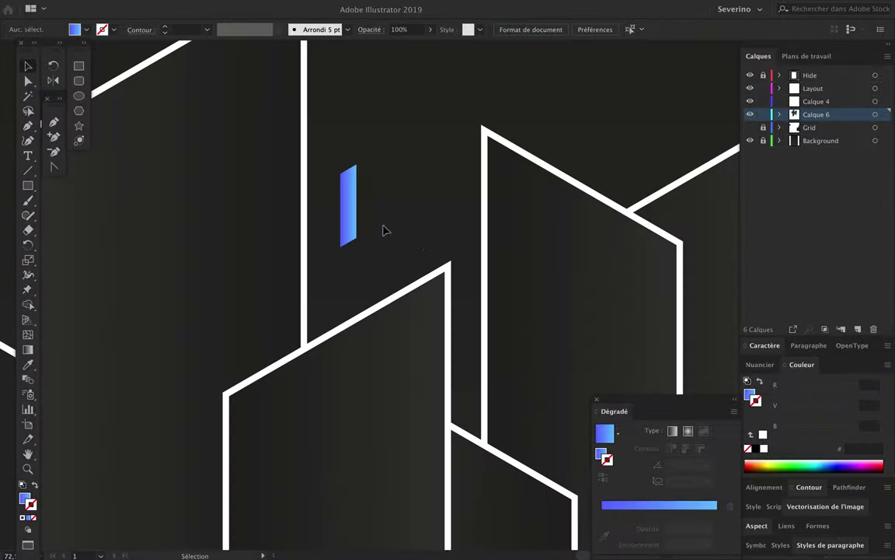
pyautogui.click(348, 206)
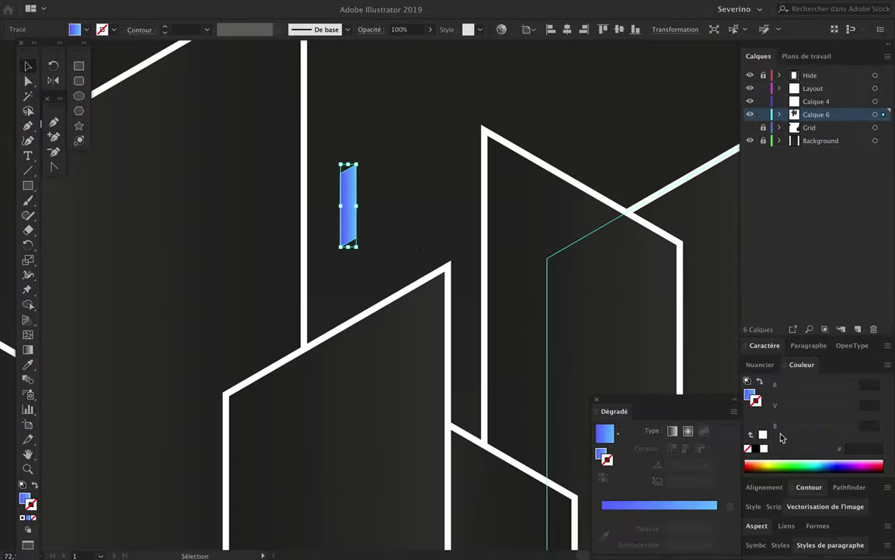
# With the Gradient tool, make the bar's left gradient stop blue-violet
pyautogui.press('g')
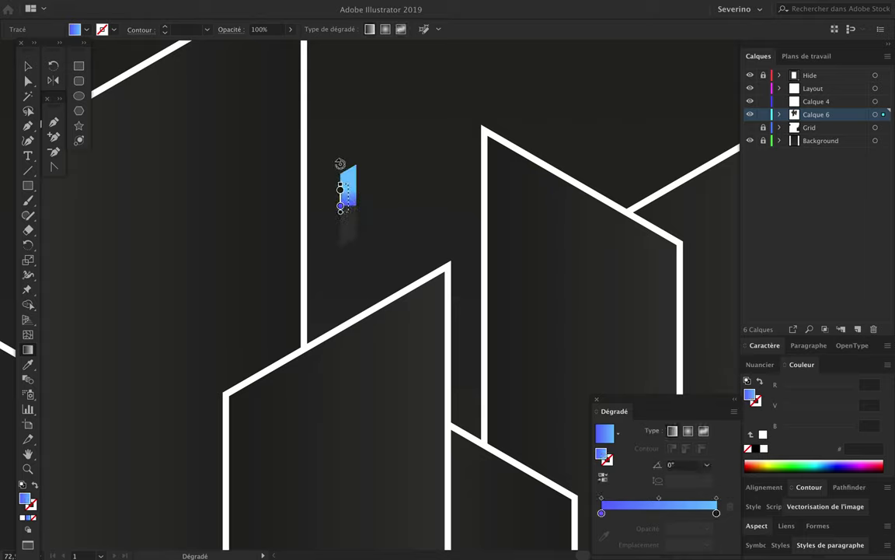
pyautogui.click(715, 513)
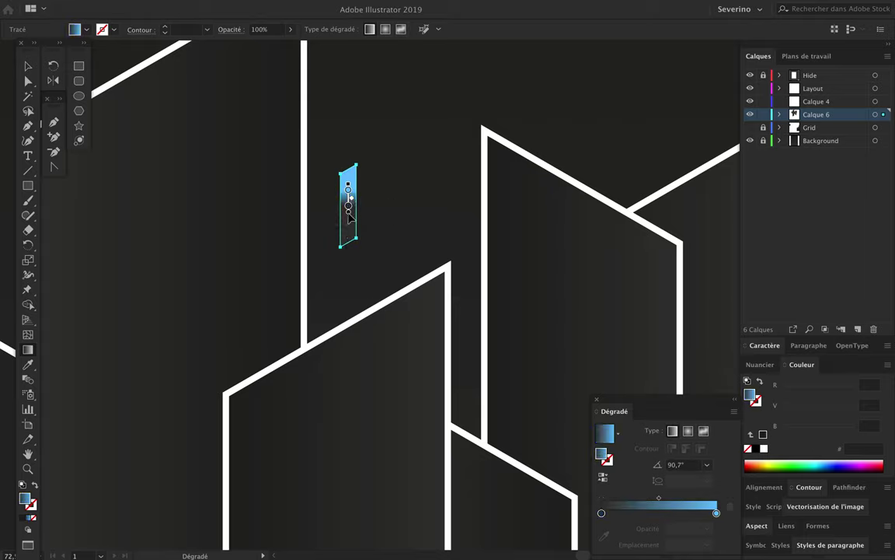
pyautogui.click(601, 513)
pyautogui.click(760, 365)
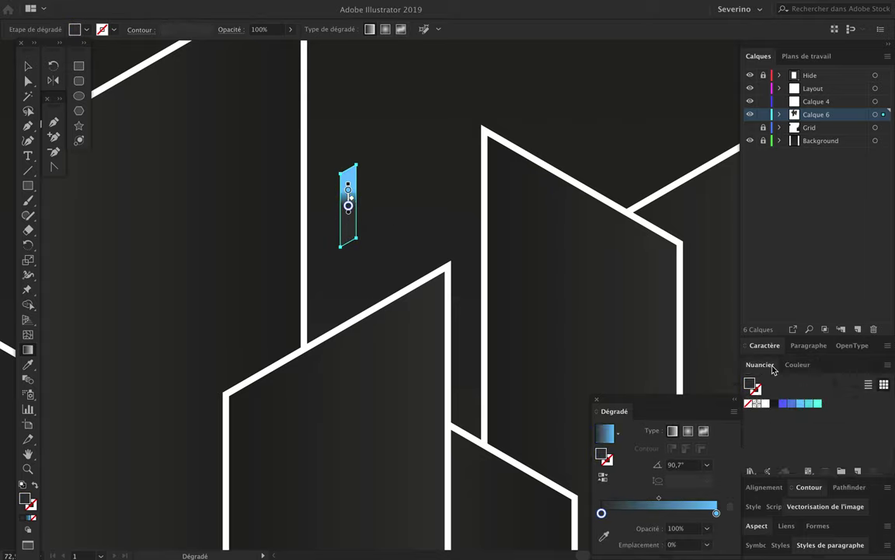
pyautogui.click(782, 404)
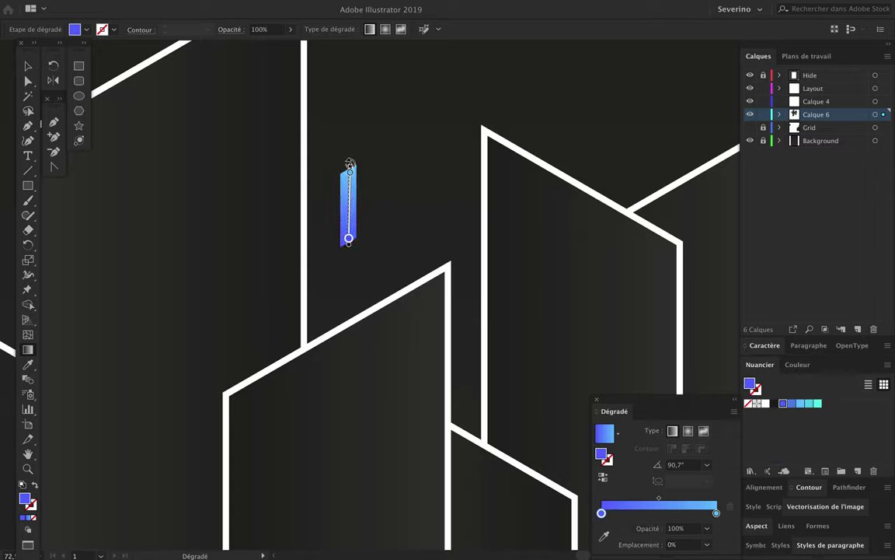
# Deselect the finished bar and show the Grid layer again
pyautogui.press('v')
pyautogui.click(393, 205)
pyautogui.click(750, 128)
pyautogui.scroll(3, 475, 173)
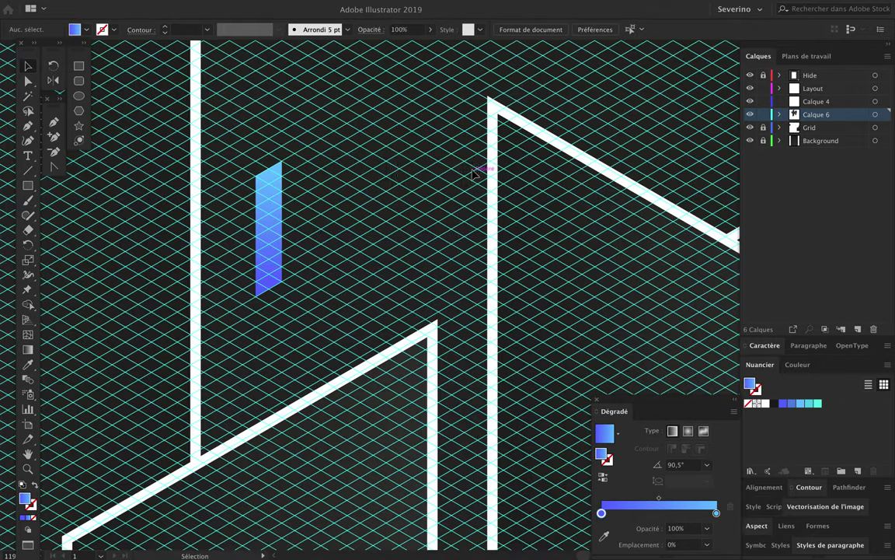
# Draw a second vertical parallelogram bar beside the first
pyautogui.click(309, 162)
pyautogui.click(309, 283)
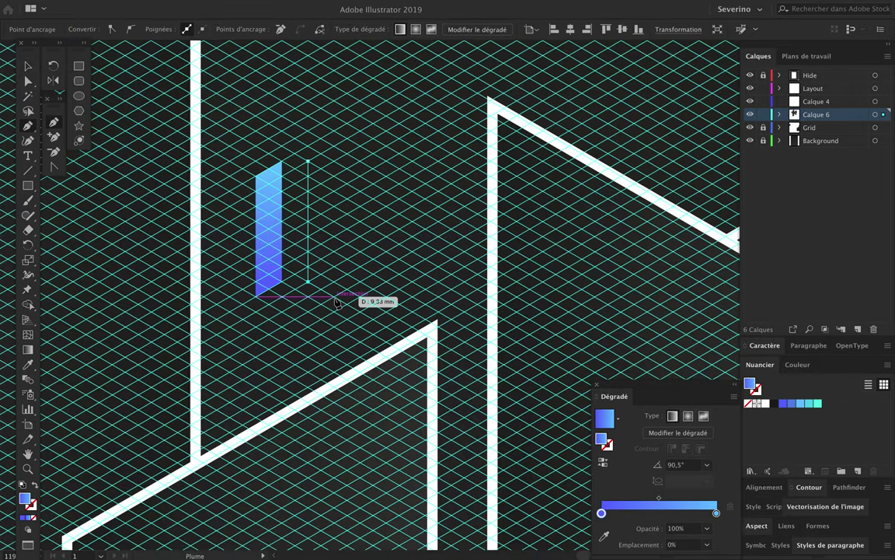
pyautogui.click(334, 295)
pyautogui.click(334, 176)
# Draw a flat horizontal bar to the right and thin it with Direct Selection
pyautogui.click(360, 190)
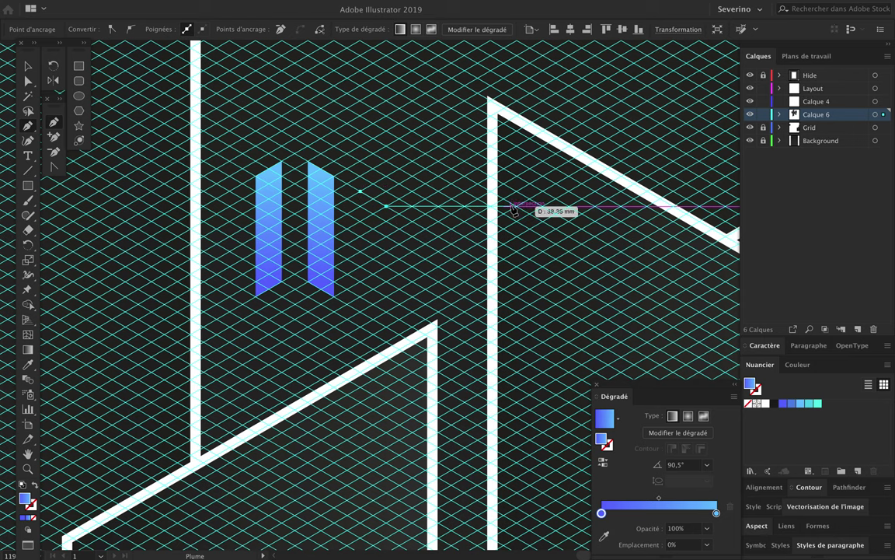
pyautogui.click(544, 207)
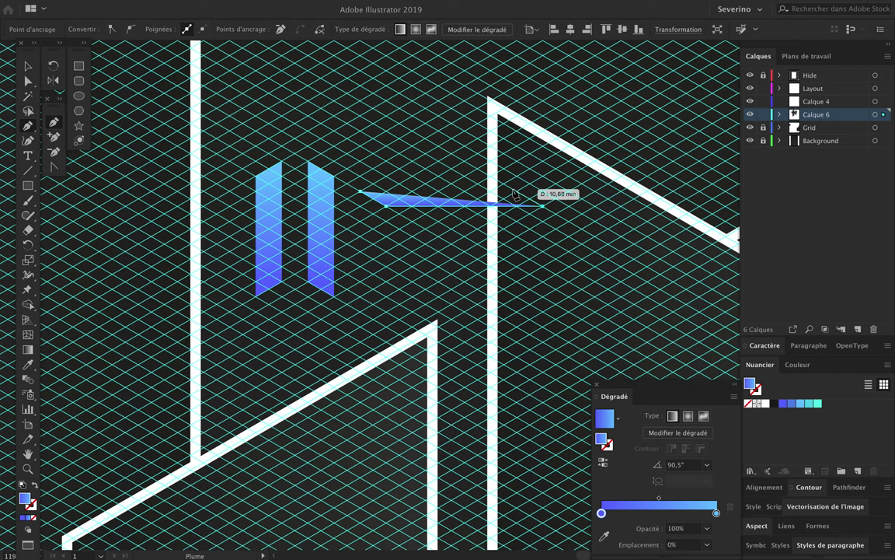
pyautogui.click(505, 187)
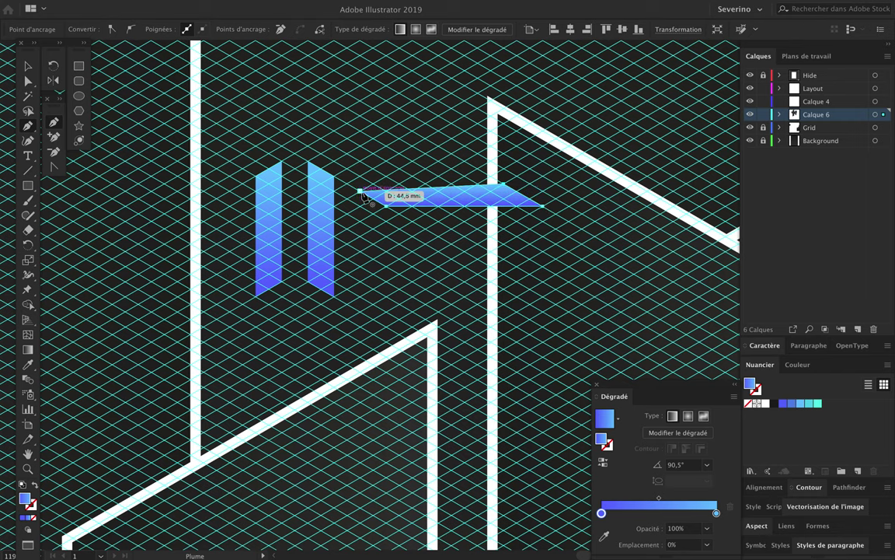
pyautogui.click(386, 207)
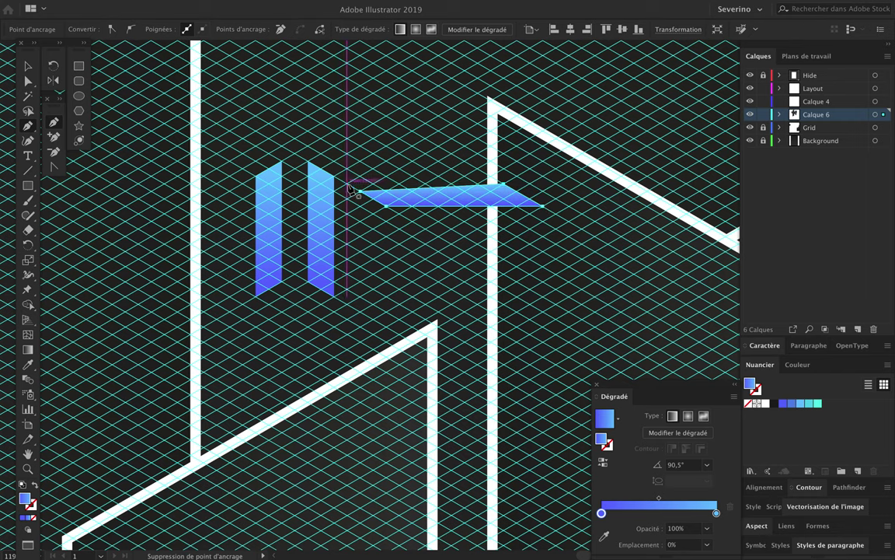
pyautogui.press('a')
pyautogui.moveTo(504, 188); pyautogui.dragTo(516, 194)
# Draw a second flat bar below and move the four-bar emblem onto the left pasteboard
pyautogui.press('p')
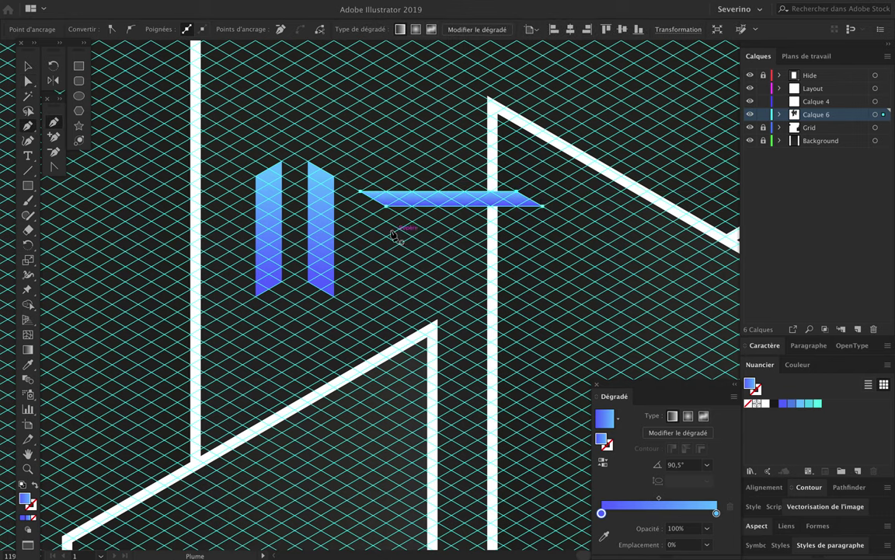
pyautogui.click(387, 221)
pyautogui.click(361, 235)
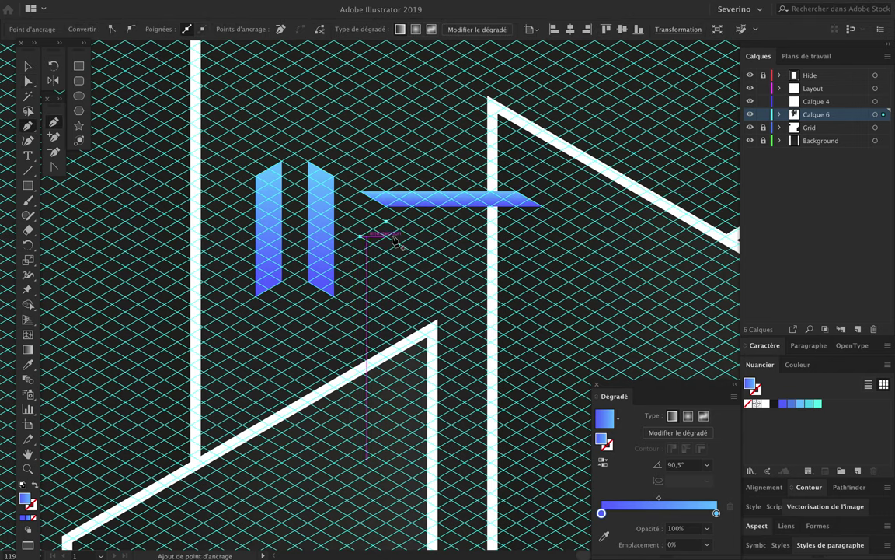
pyautogui.click(518, 235)
pyautogui.click(544, 222)
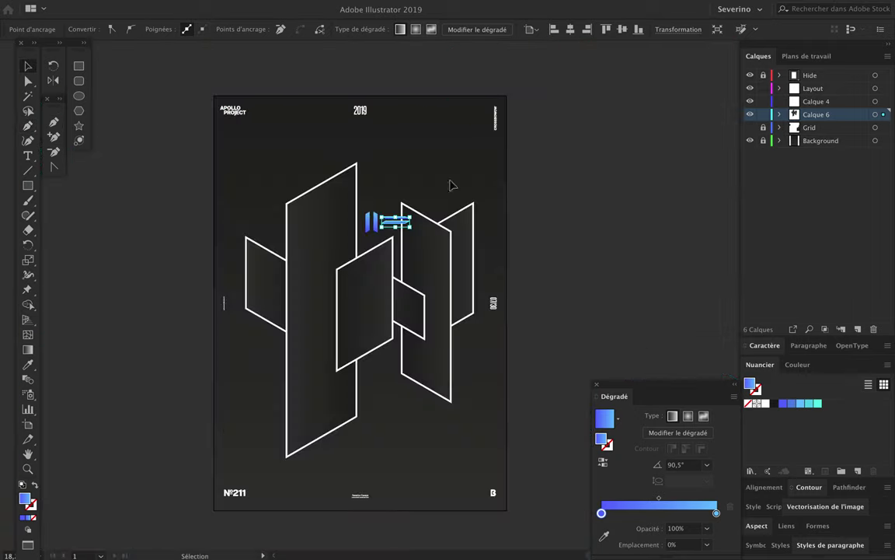
pyautogui.moveTo(396, 231); pyautogui.dragTo(113, 220)
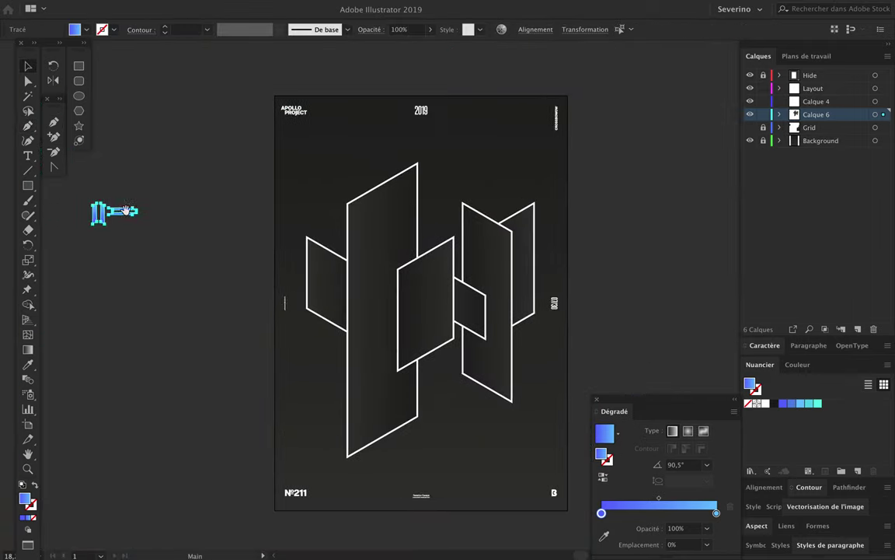
# Draw the first angled arm of a chevron bar above the panels
pyautogui.click(114, 230)
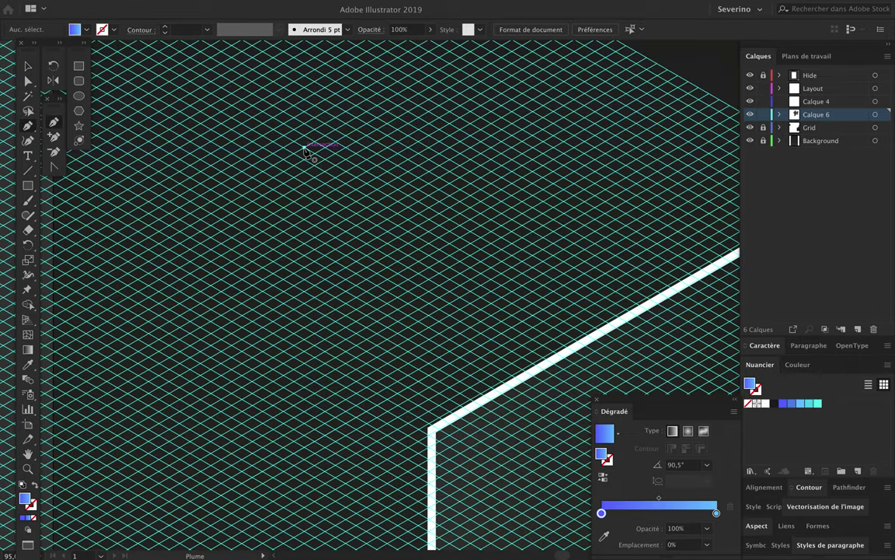
pyautogui.click(305, 149)
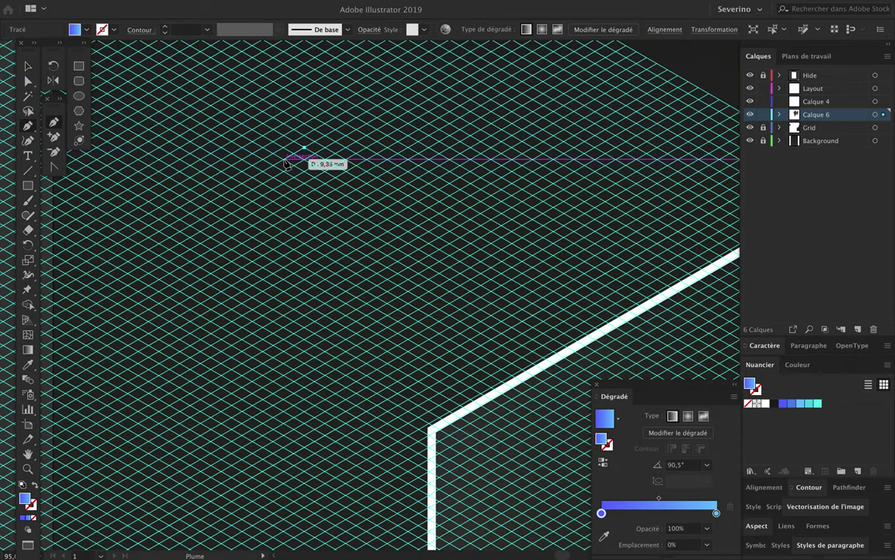
pyautogui.click(356, 202)
pyautogui.click(377, 189)
pyautogui.click(284, 160)
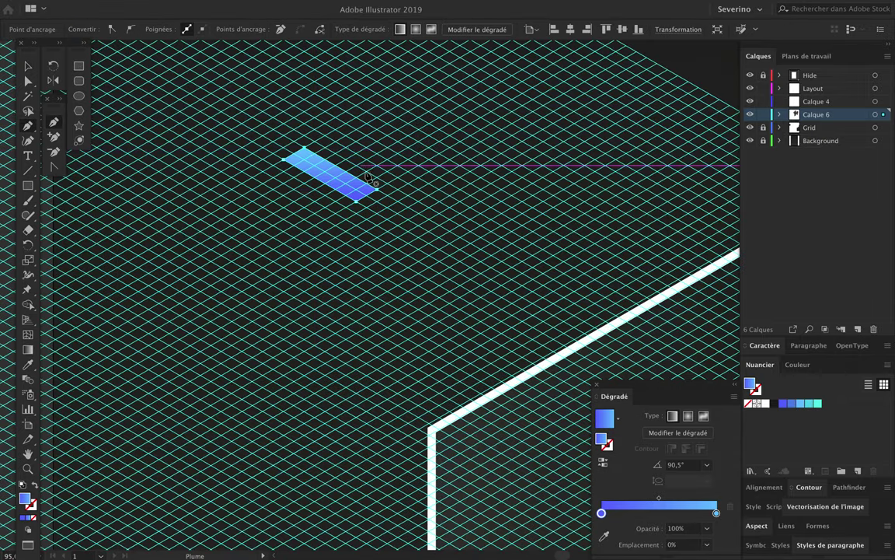
# Draw the chevron's second arm and lengthen it
pyautogui.click(448, 183)
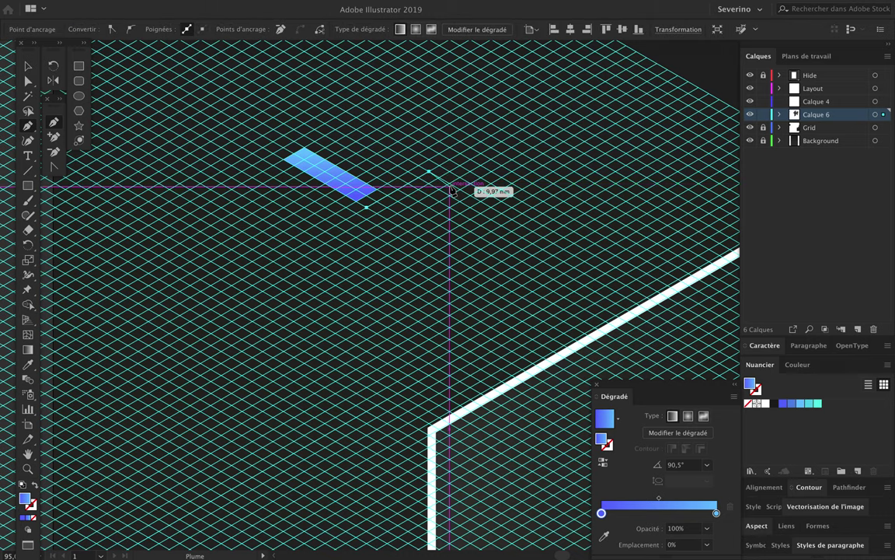
pyautogui.click(429, 171)
pyautogui.click(367, 207)
pyautogui.click(389, 221)
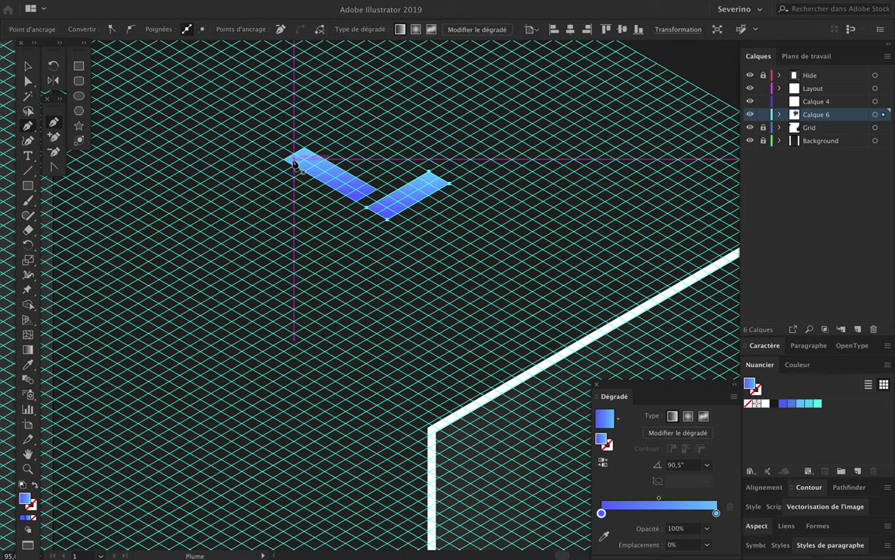
pyautogui.moveTo(429, 171); pyautogui.dragTo(459, 177)
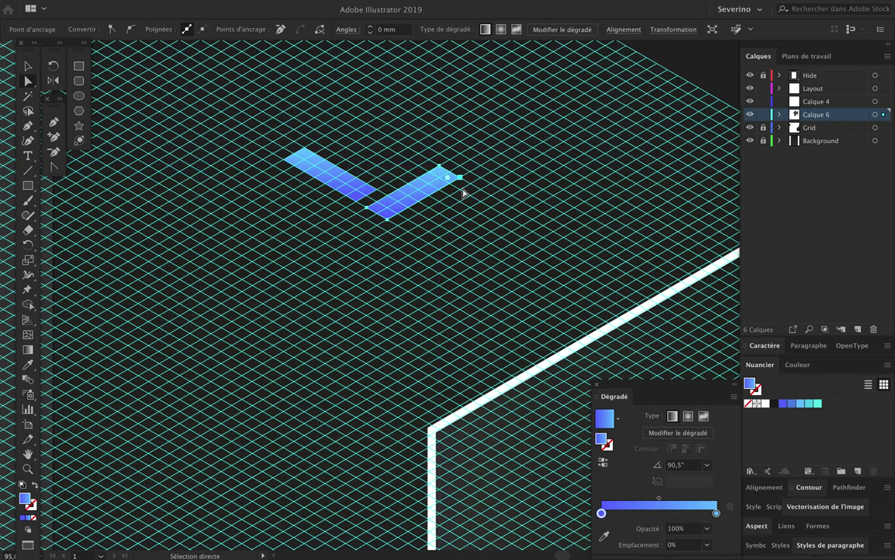
pyautogui.click(463, 199)
# Hide the Grid layer and position the blue bar piece atop the tall panel
pyautogui.keyDown('alt'); pyautogui.scroll(-1, 464, 199); pyautogui.keyUp('alt')
pyautogui.keyDown('alt'); pyautogui.scroll(-1, 463, 199); pyautogui.keyUp('alt')
pyautogui.keyDown('alt'); pyautogui.scroll(-1, 473, 175); pyautogui.keyUp('alt')
pyautogui.keyDown('alt'); pyautogui.scroll(-1, 486, 144); pyautogui.keyUp('alt')
pyautogui.press('v')
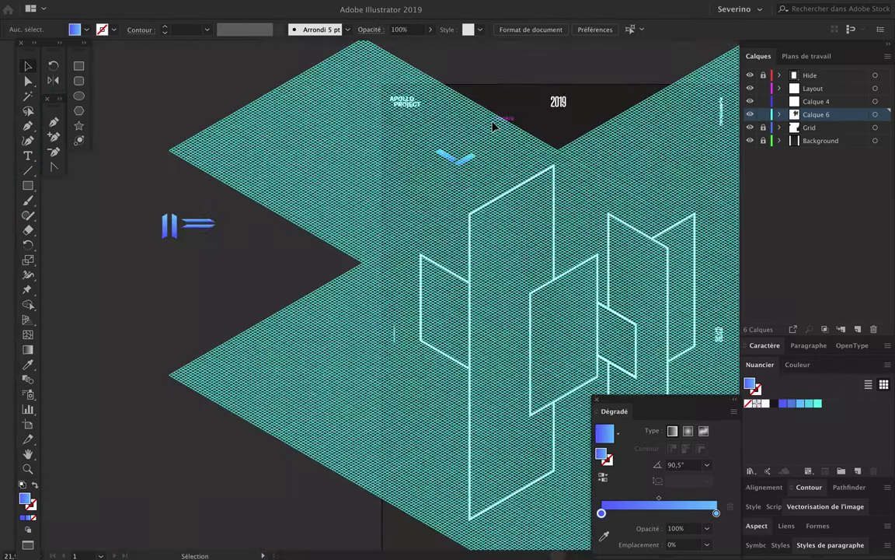
pyautogui.keyDown('alt'); pyautogui.scroll(1, 459, 178); pyautogui.keyUp('alt')
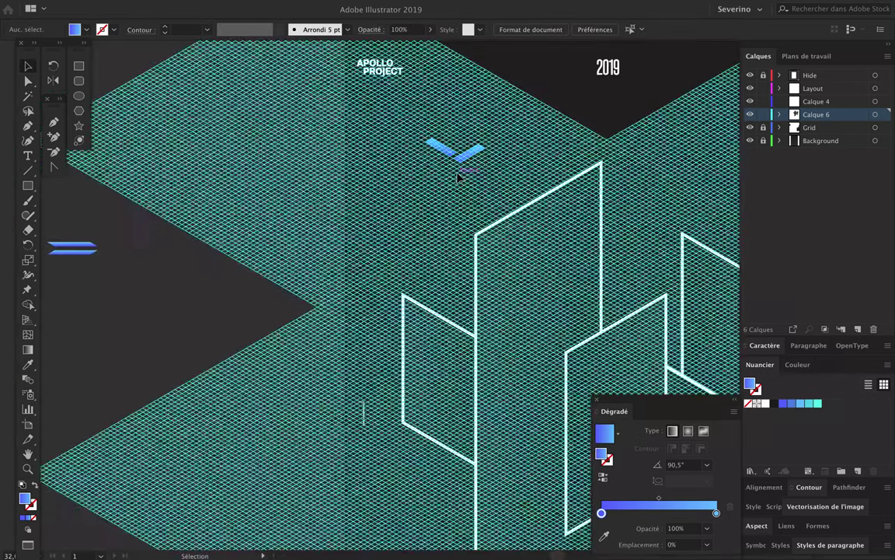
pyautogui.click(750, 127)
pyautogui.keyDown('alt'); pyautogui.scroll(1, 547, 160); pyautogui.keyUp('alt')
pyautogui.moveTo(437, 155); pyautogui.dragTo(459, 141)
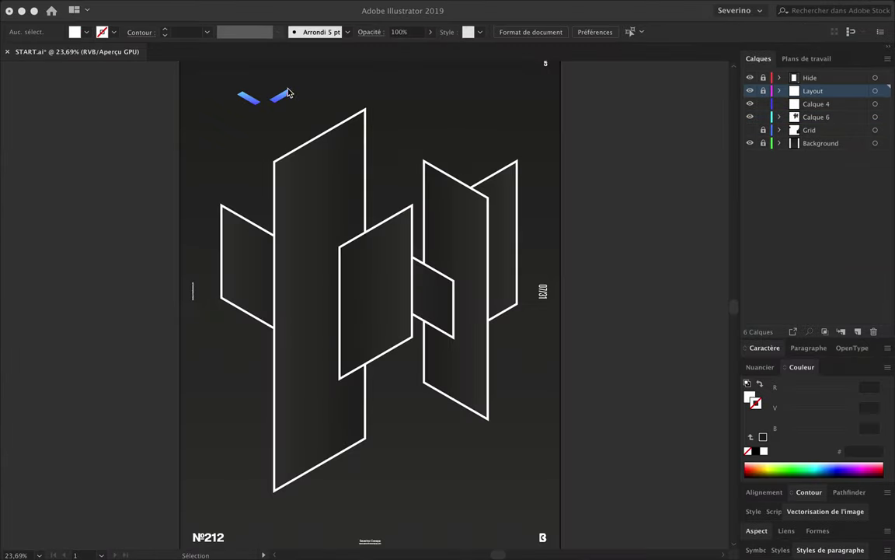
pyautogui.moveTo(288, 92); pyautogui.dragTo(374, 160)
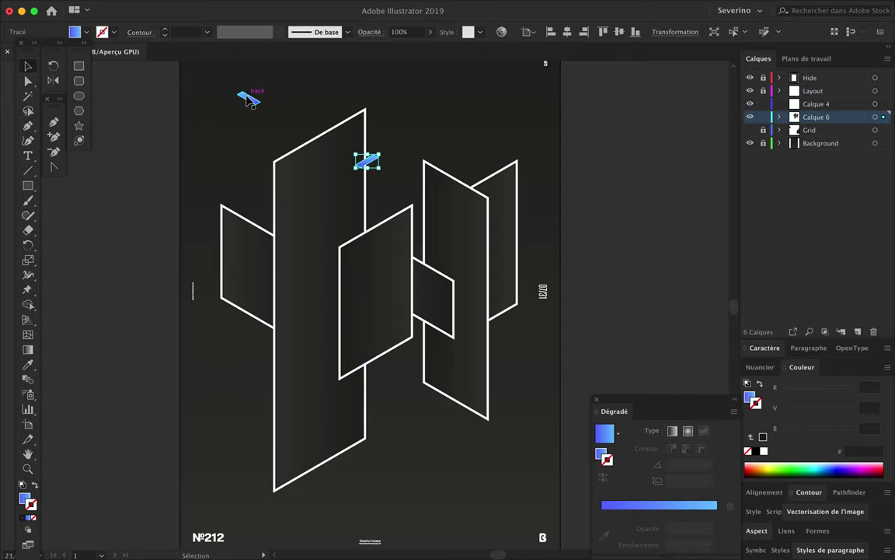
# Select both blue bars and move them onto the new layer Calque 7
pyautogui.moveTo(294, 148); pyautogui.dragTo(294, 148)
pyautogui.keyDown('shift'); pyautogui.click(369, 163); pyautogui.keyUp('shift')
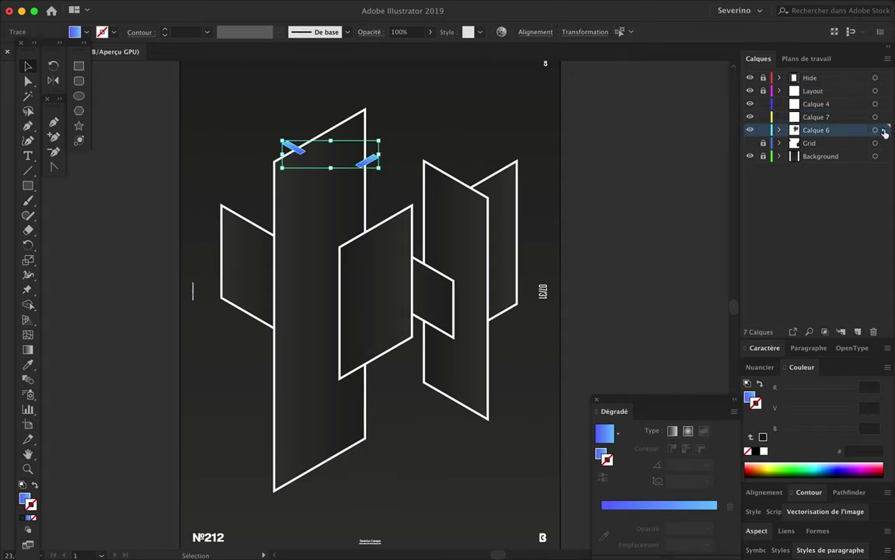
pyautogui.click(519, 144)
pyautogui.moveTo(367, 162)
pyautogui.mouseDown()
pyautogui.moveTo(455, 145)
pyautogui.moveTo(440, 113)
pyautogui.moveTo(501, 145)
pyautogui.mouseUp()
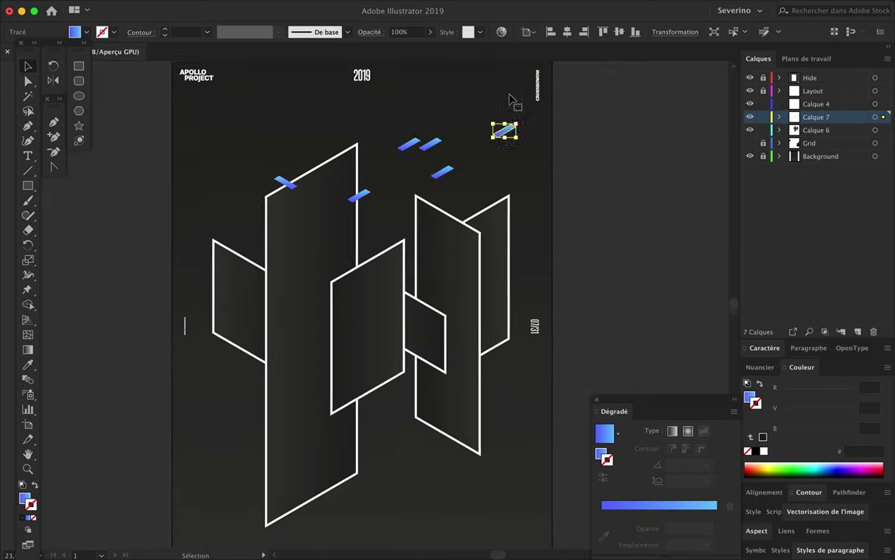
# Alt-drag several copies of the blue bar across the upper poster
pyautogui.scroll(3, 502, 145)
pyautogui.moveTo(277, 200); pyautogui.dragTo(382, 203)
pyautogui.moveTo(449, 150); pyautogui.dragTo(449, 148)
pyautogui.moveTo(449, 147)
pyautogui.mouseDown()
pyautogui.moveTo(500, 271)
pyautogui.moveTo(391, 220)
pyautogui.mouseUp()
pyautogui.moveTo(237, 181)
pyautogui.mouseDown()
pyautogui.moveTo(264, 162)
pyautogui.moveTo(209, 135)
pyautogui.mouseUp()
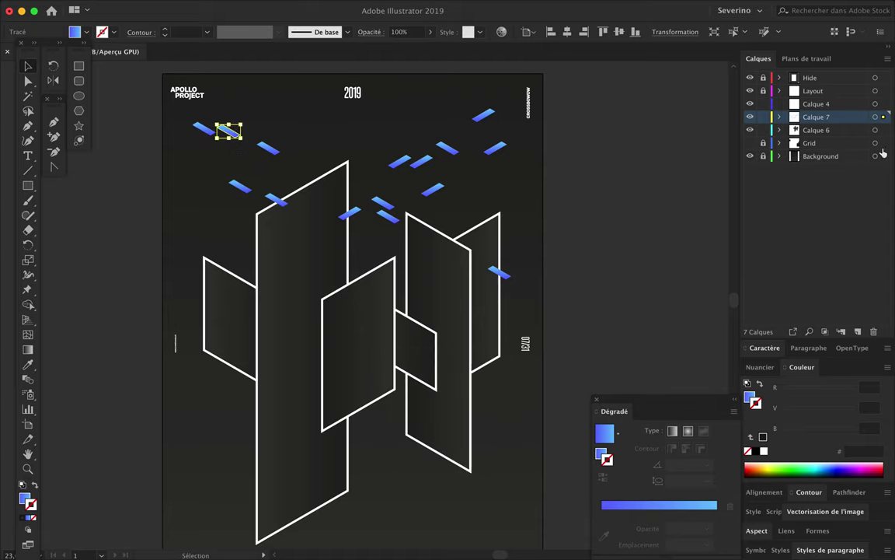
# Move Calque 7 beneath Calque 6 and scatter more bar copies toward the right
pyautogui.moveTo(860, 116); pyautogui.dragTo(862, 137)
pyautogui.moveTo(228, 131)
pyautogui.mouseDown()
pyautogui.moveTo(320, 149)
pyautogui.moveTo(290, 174)
pyautogui.moveTo(360, 122)
pyautogui.moveTo(298, 167)
pyautogui.moveTo(215, 174)
pyautogui.moveTo(188, 244)
pyautogui.mouseUp()
pyautogui.moveTo(447, 177); pyautogui.dragTo(531, 194)
pyautogui.scroll(3, 531, 194)
pyautogui.moveTo(528, 266); pyautogui.dragTo(426, 169)
# Place further bar copies beside the 2019 title and across the centre
pyautogui.moveTo(315, 203); pyautogui.dragTo(312, 184)
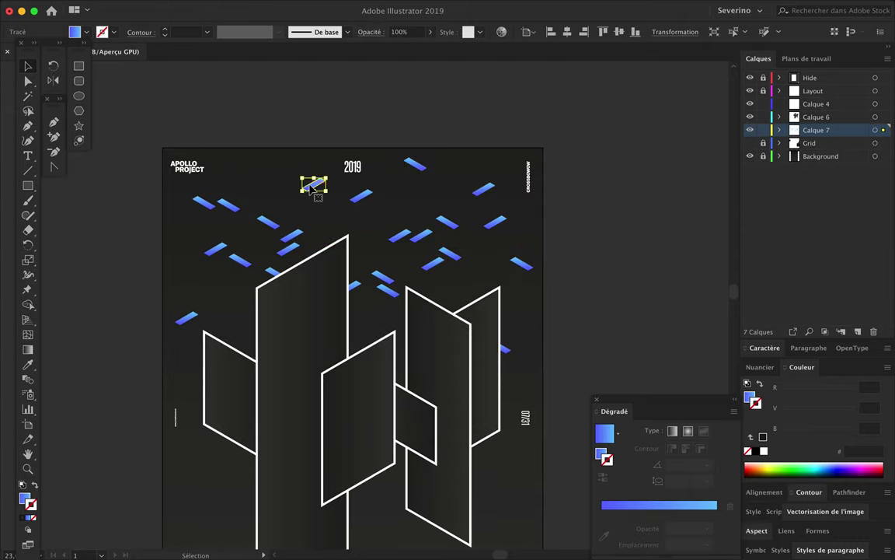
pyautogui.click(395, 262)
pyautogui.scroll(-2, 396, 262)
pyautogui.moveTo(423, 239); pyautogui.dragTo(352, 227)
pyautogui.click(393, 230)
pyautogui.scroll(-2, 391, 245)
pyautogui.moveTo(391, 191); pyautogui.dragTo(391, 190)
pyautogui.scroll(2, 412, 225)
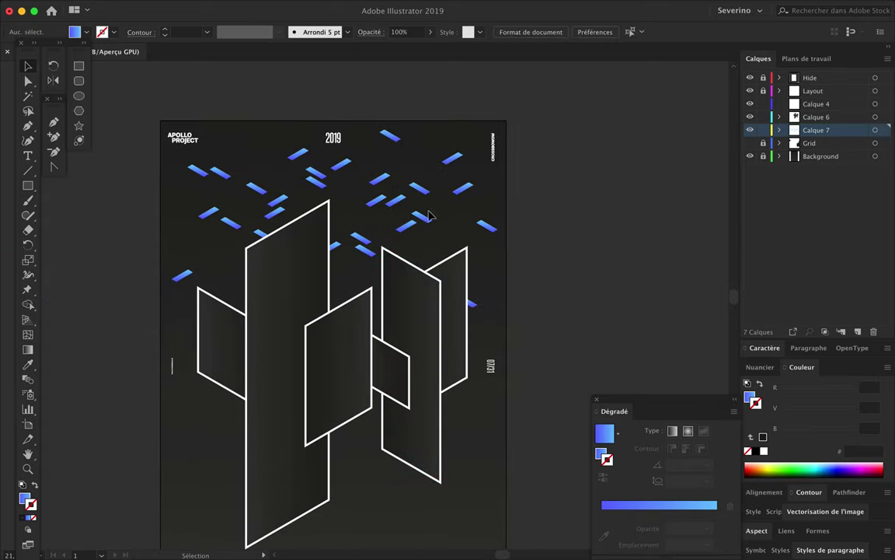
# Draw a circle and give it a gradient ending in cyan, then move it toward the centre
pyautogui.press('l')
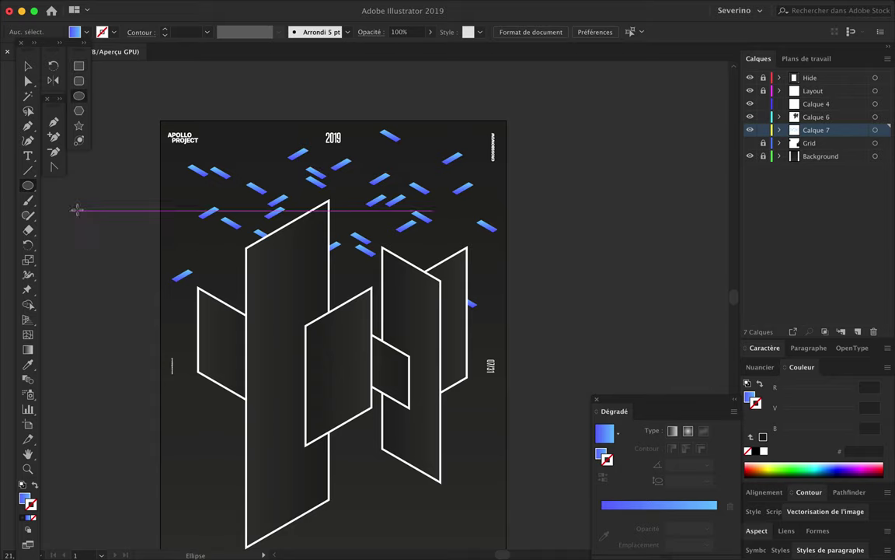
pyautogui.moveTo(228, 178); pyautogui.dragTo(271, 219)
pyautogui.press('v')
pyautogui.click(766, 370)
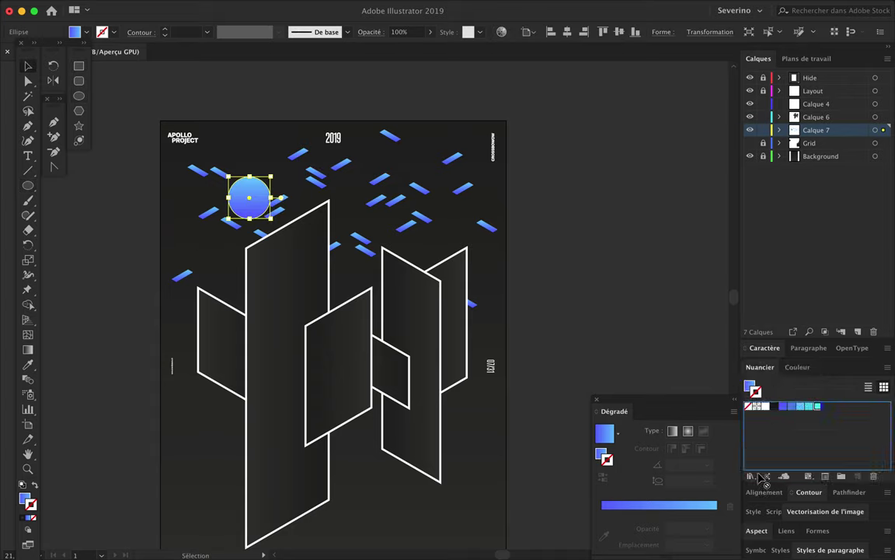
pyautogui.moveTo(817, 405); pyautogui.dragTo(719, 519)
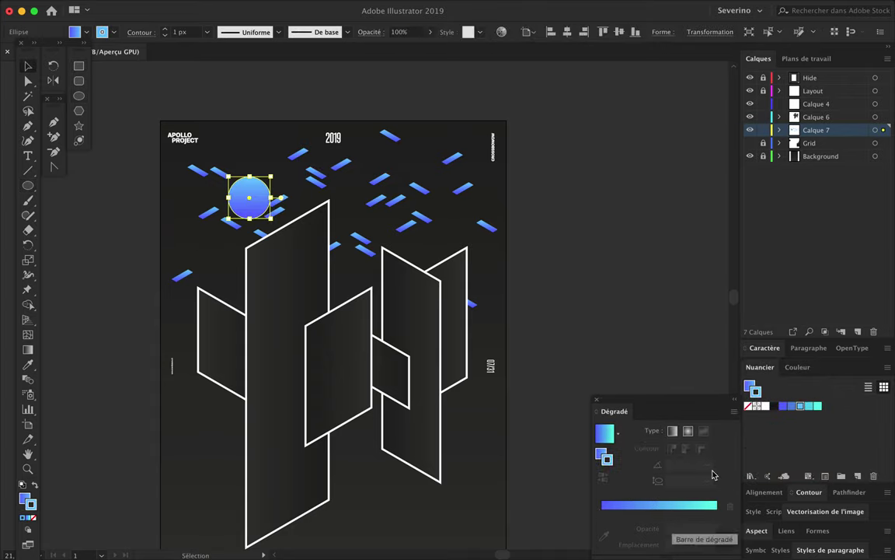
pyautogui.moveTo(250, 198); pyautogui.dragTo(351, 217)
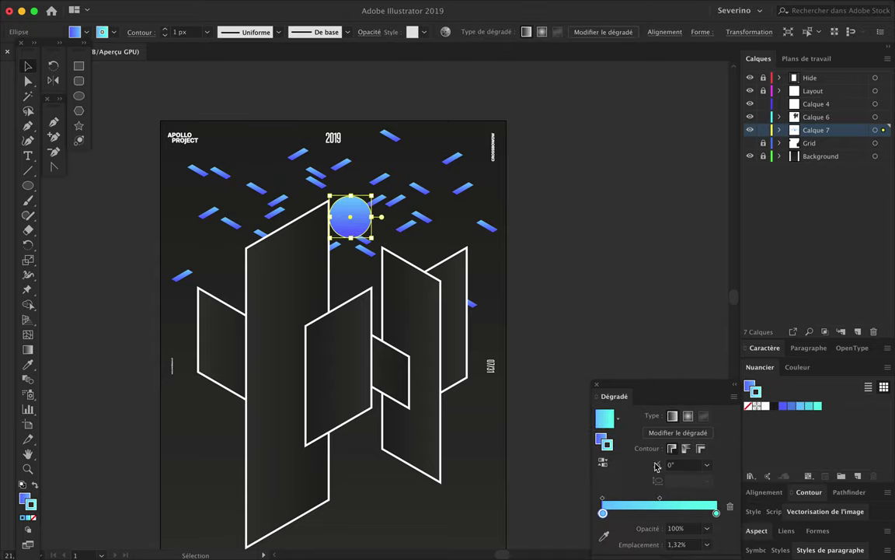
# Set the circle's stroke to None, remove an extra gradient stop, and shift it down-left
pyautogui.press('/')
pyautogui.moveTo(374, 221); pyautogui.dragTo(405, 222)
pyautogui.moveTo(603, 513); pyautogui.dragTo(616, 515)
pyautogui.click(590, 326)
pyautogui.scroll(2, 413, 200)
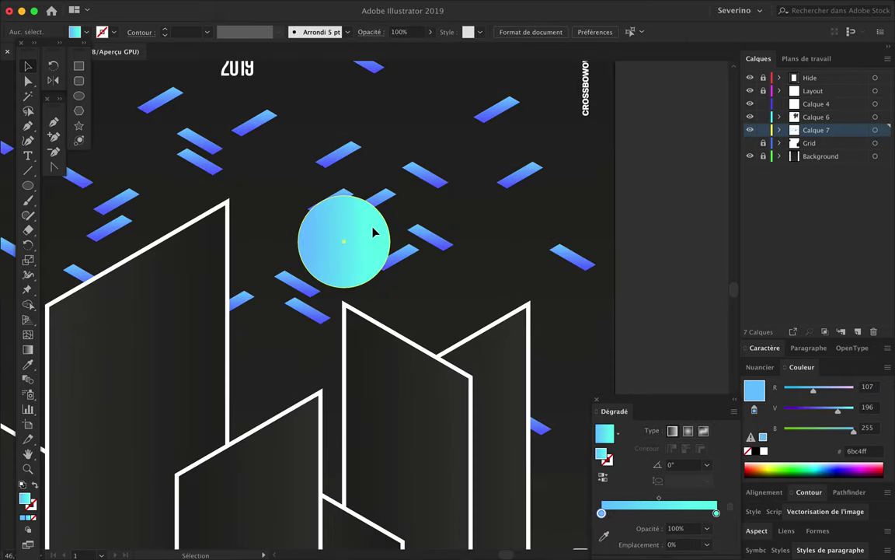
pyautogui.moveTo(373, 232); pyautogui.dragTo(288, 281)
# Enlarge the gradient circle and alt-drag an enlarged copy to the lower left
pyautogui.moveTo(306, 336)
pyautogui.mouseDown()
pyautogui.moveTo(360, 380)
pyautogui.moveTo(374, 414)
pyautogui.moveTo(366, 401)
pyautogui.mouseUp()
pyautogui.scroll(-3, 354, 392)
pyautogui.scroll(-2, 352, 391)
pyautogui.moveTo(354, 302)
pyautogui.mouseDown()
pyautogui.moveTo(416, 447)
pyautogui.moveTo(263, 434)
pyautogui.mouseUp()
pyautogui.moveTo(300, 480)
pyautogui.mouseDown()
pyautogui.moveTo(270, 500)
pyautogui.moveTo(280, 443)
pyautogui.mouseUp()
# Lower the top circle slightly and select the tall front panel
pyautogui.click(679, 80)
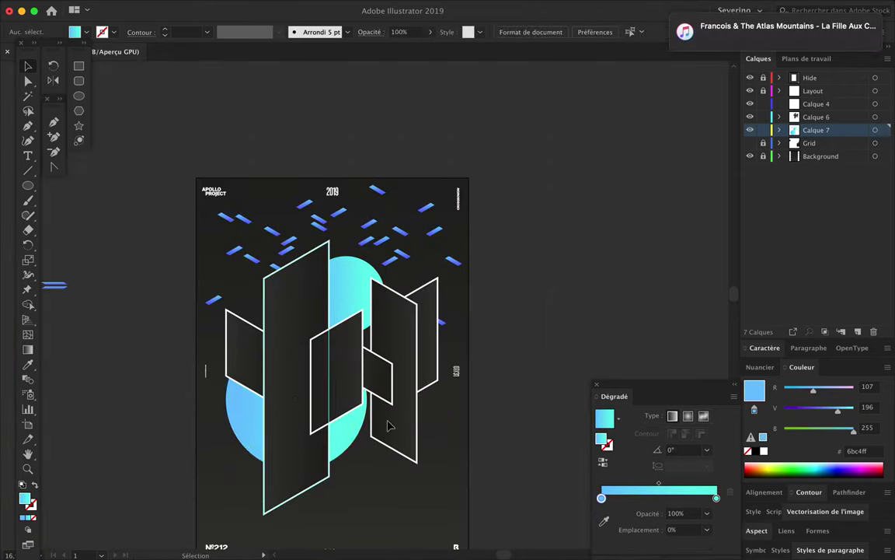
pyautogui.moveTo(359, 292); pyautogui.dragTo(356, 322)
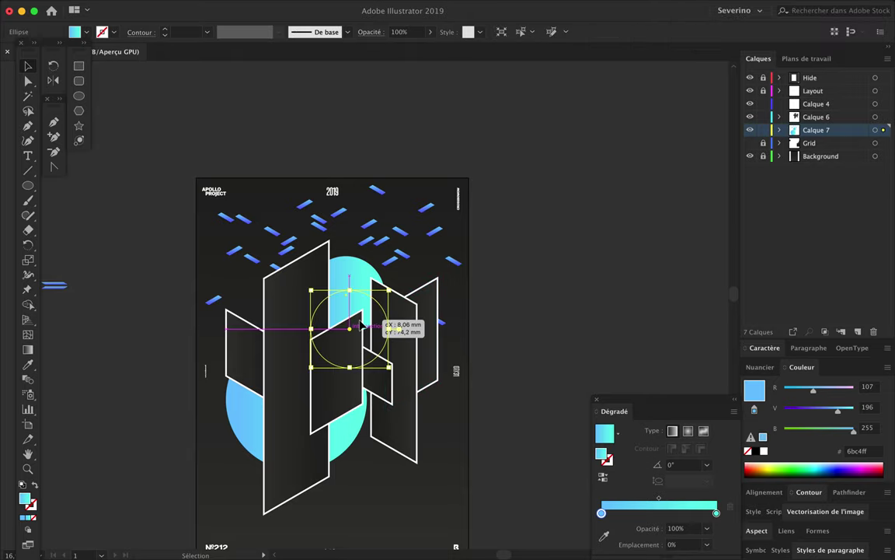
pyautogui.click(557, 346)
pyautogui.scroll(-2, 399, 271)
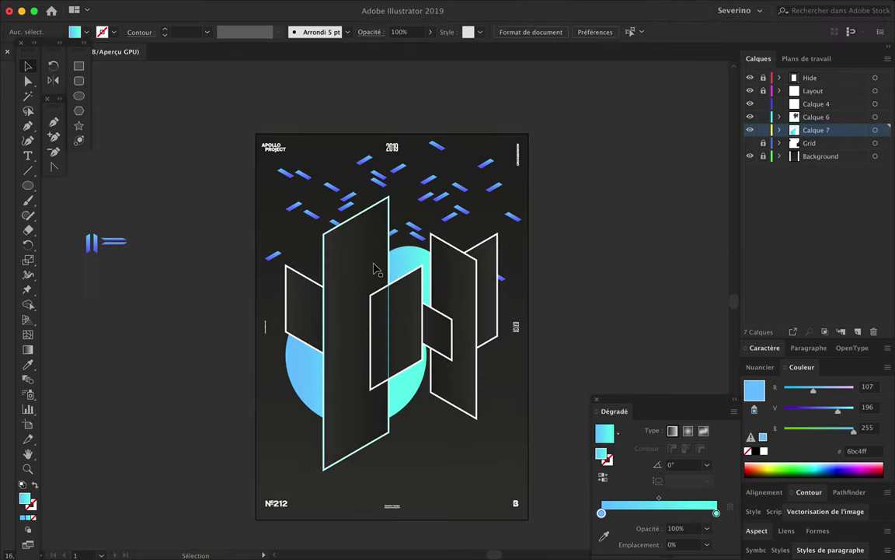
pyautogui.click(366, 268)
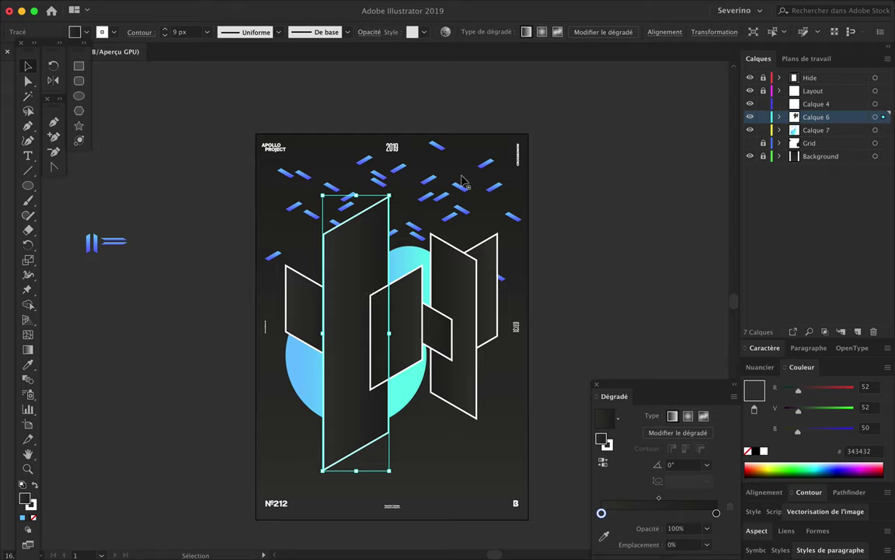
# Select Calque 7's dashes via the Layers panel and move one dash off the poster
pyautogui.click(447, 195)
pyautogui.click(884, 131)
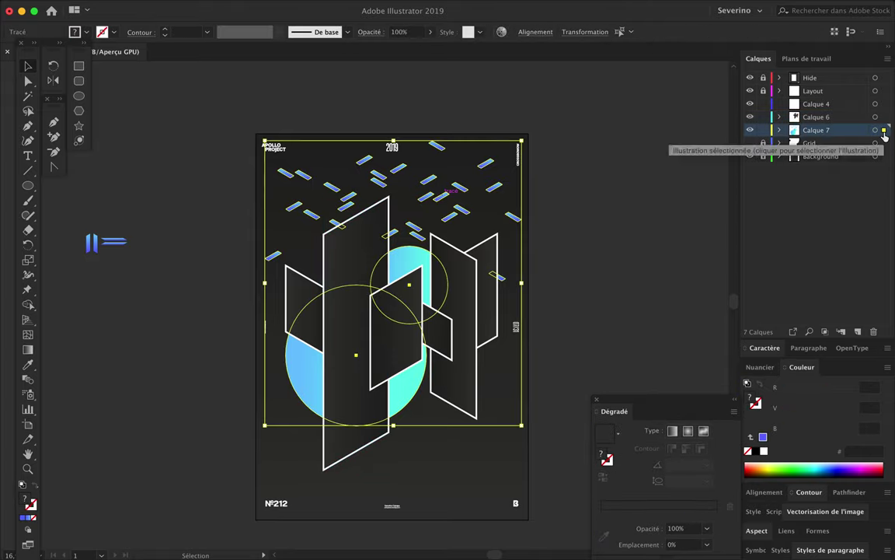
pyautogui.click(309, 388)
pyautogui.hotkey('ctrl', 'shift', 'a')
pyautogui.moveTo(316, 221); pyautogui.dragTo(64, 225)
pyautogui.click(128, 179)
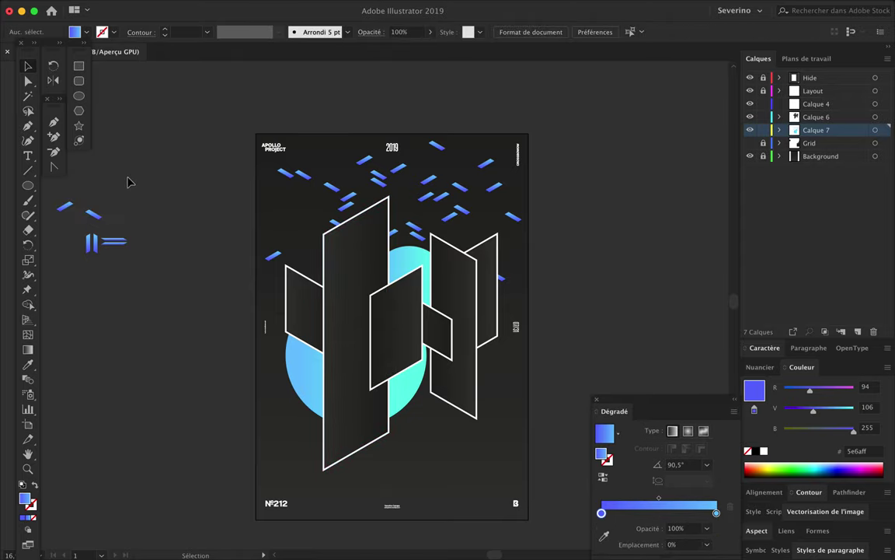
# Select all the scattered blue dashes and delete them, then select the tall left panel
pyautogui.scroll(3, 289, 293)
pyautogui.scroll(-2, 289, 294)
pyautogui.click(334, 203)
pyautogui.hotkey('ctrl', 'a')
pyautogui.scroll(-3, 482, 246)
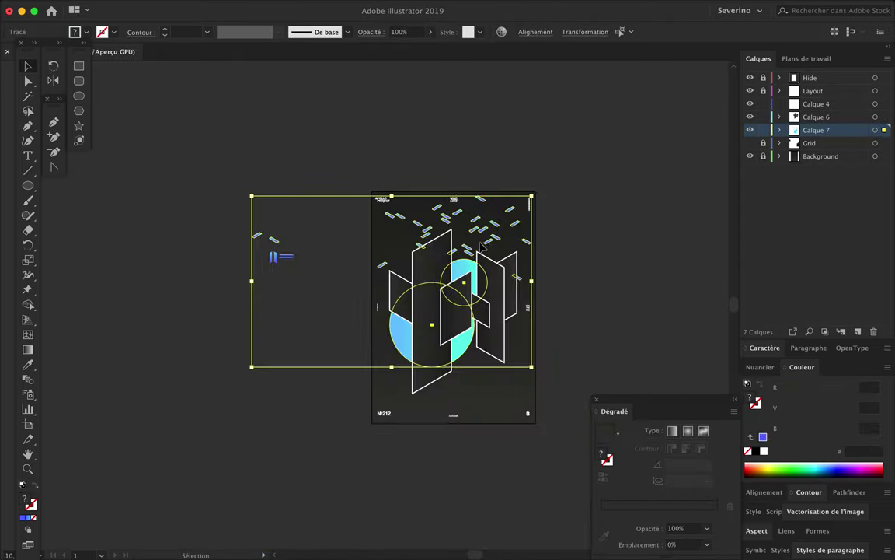
pyautogui.scroll(2, 496, 208)
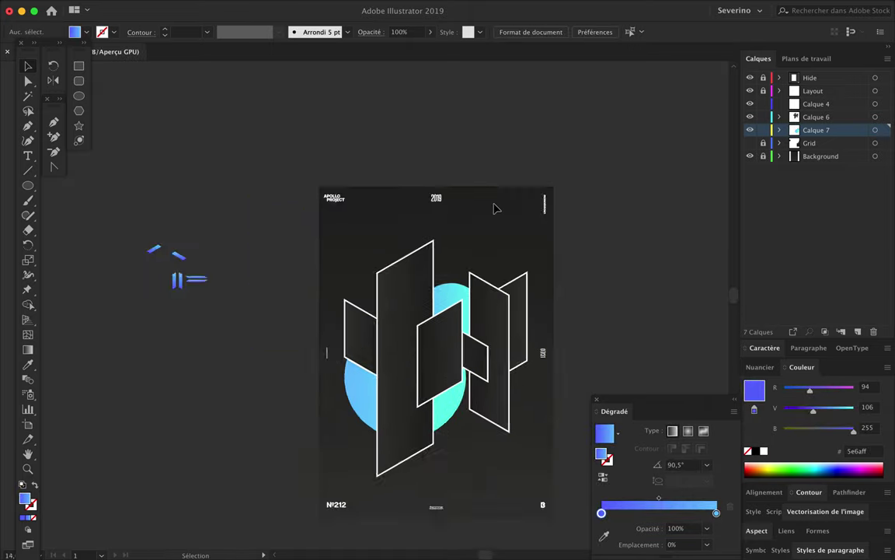
pyautogui.scroll(1, 496, 208)
pyautogui.click(357, 283)
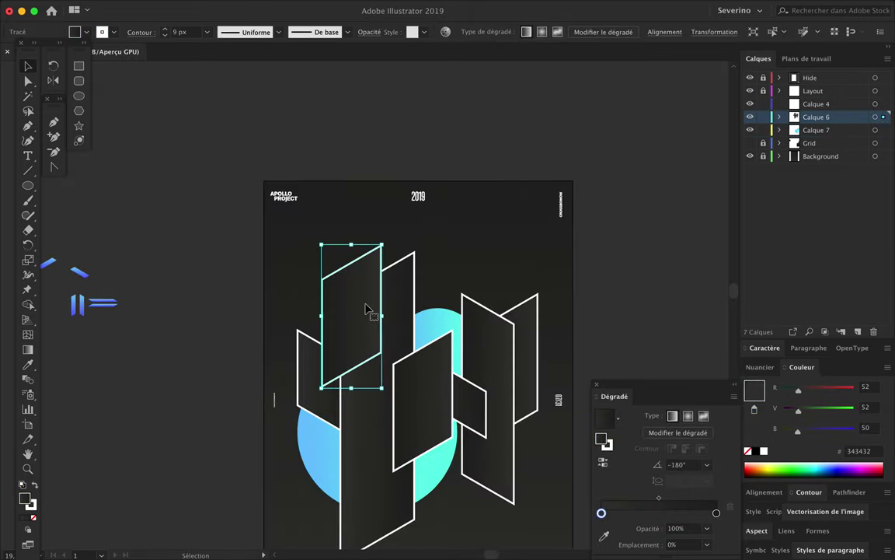
# Unhide the hidden panels in Calque 6 and move the right-hand panel up and left
pyautogui.click(780, 116)
pyautogui.scroll(-5, 840, 106)
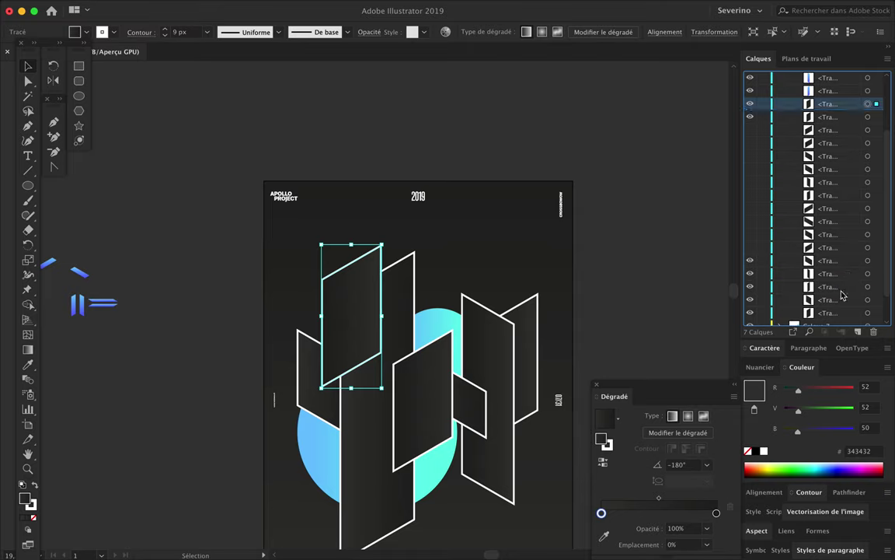
pyautogui.moveTo(842, 293); pyautogui.dragTo(841, 274)
pyautogui.press('a')
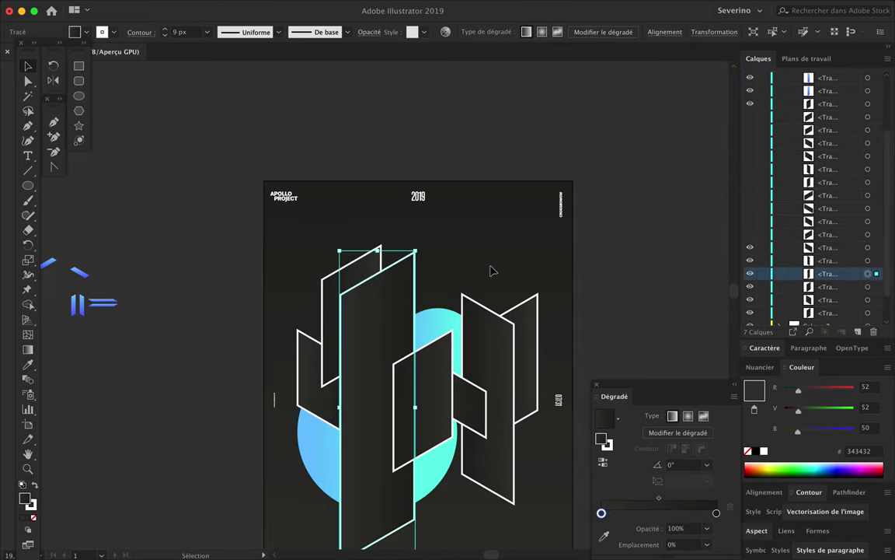
pyautogui.click(491, 271)
pyautogui.scroll(-2, 490, 268)
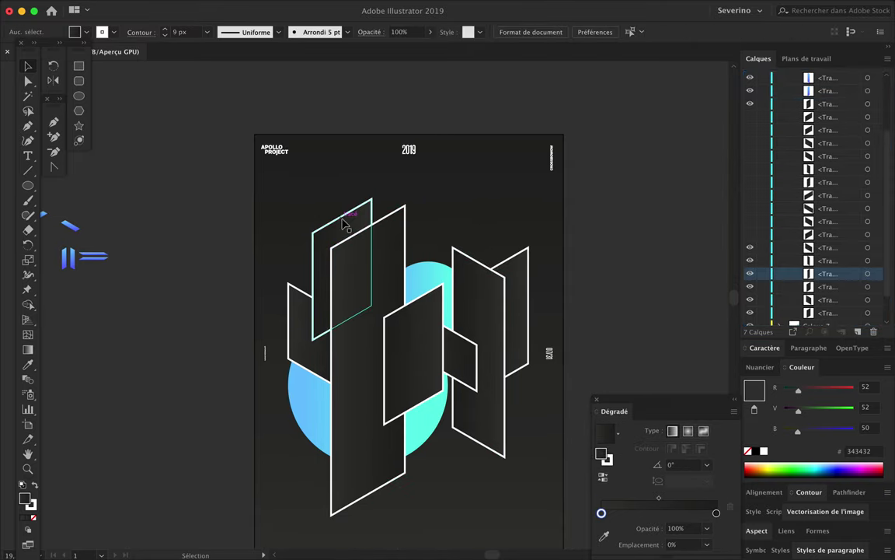
pyautogui.moveTo(524, 290); pyautogui.dragTo(514, 274)
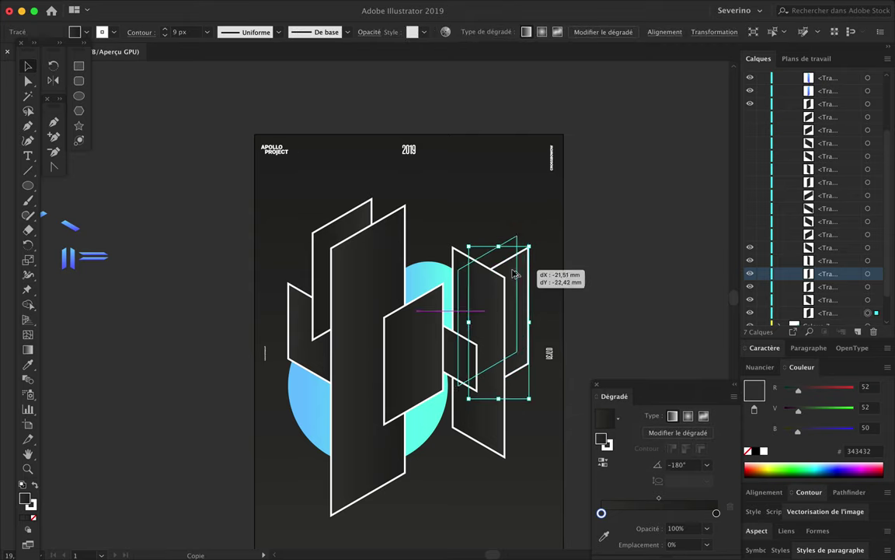
pyautogui.click(586, 277)
pyautogui.click(750, 235)
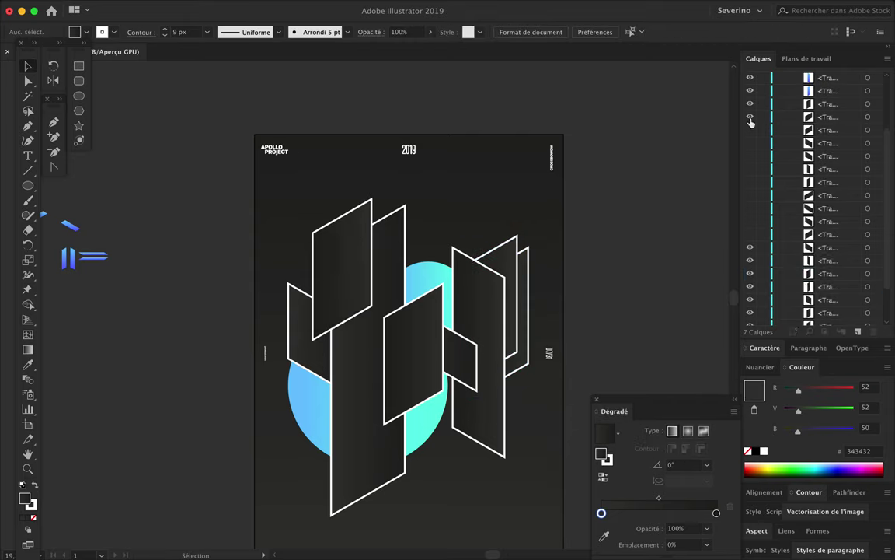
# Shift the right-hand panels slightly right and send one behind the other panels
pyautogui.click(785, 116)
pyautogui.keyDown('shift'); pyautogui.click(831, 234); pyautogui.keyUp('shift')
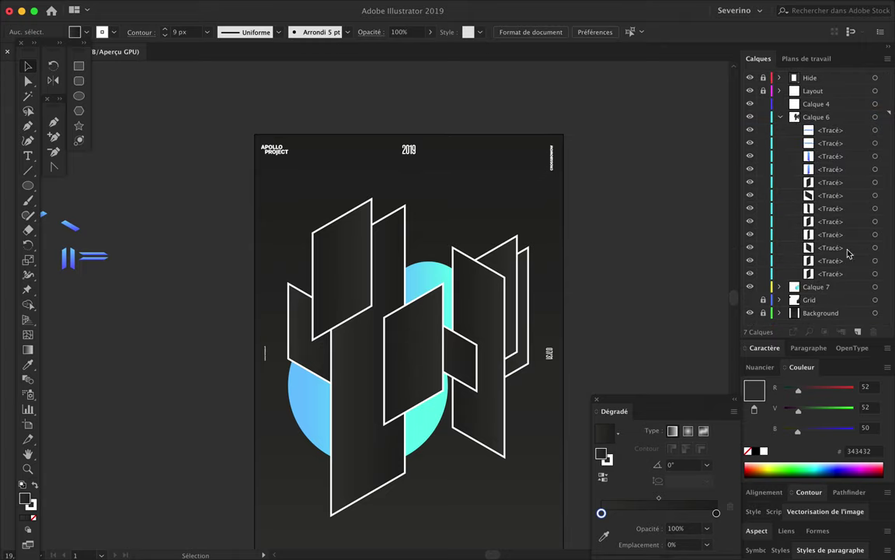
pyautogui.click(875, 260)
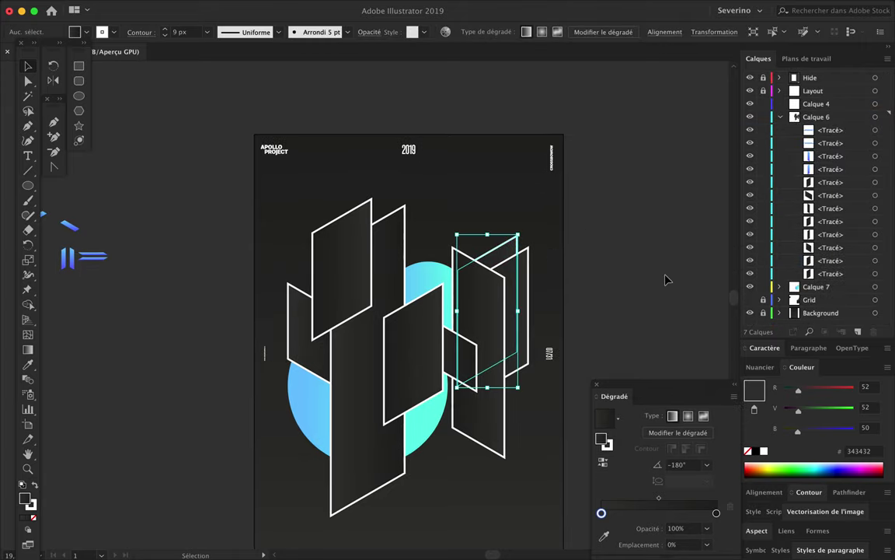
pyautogui.scroll(-2, 622, 280)
pyautogui.moveTo(480, 230); pyautogui.dragTo(498, 231)
pyautogui.click(580, 248)
pyautogui.scroll(-5, 579, 246)
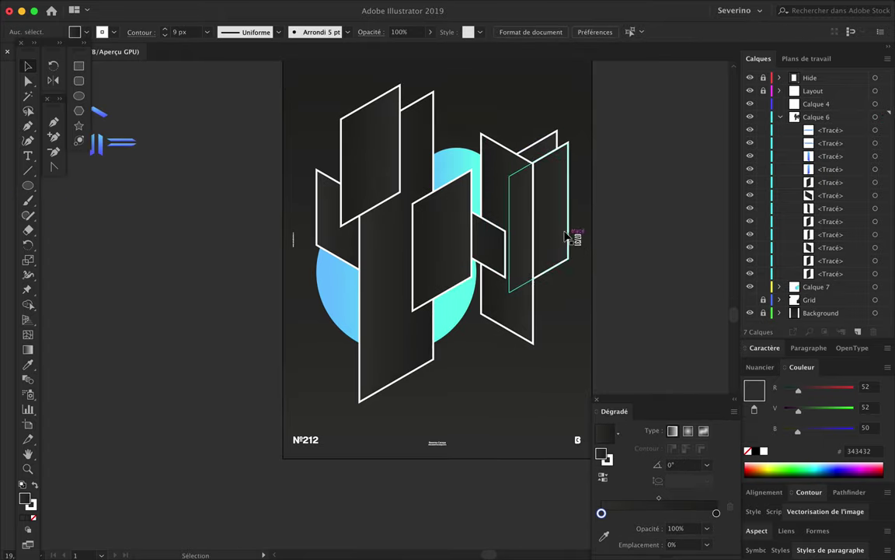
pyautogui.moveTo(551, 179); pyautogui.dragTo(562, 168)
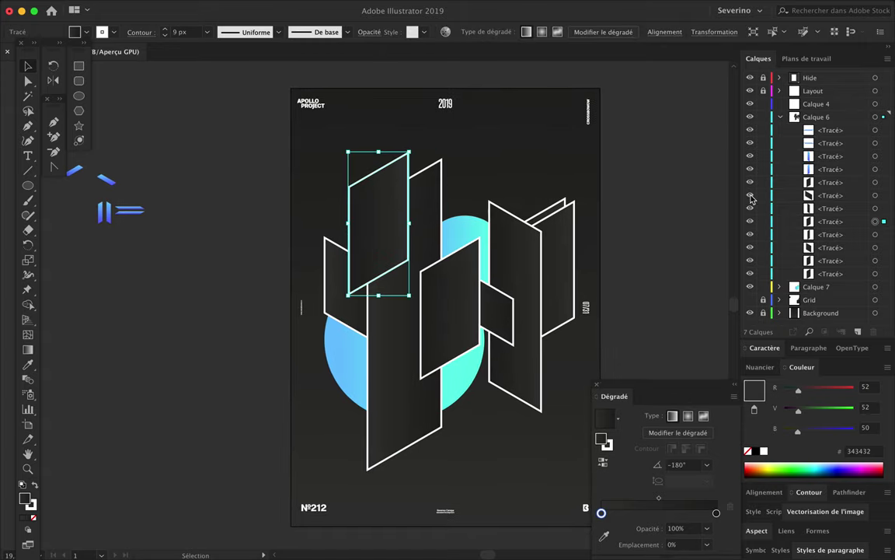
pyautogui.moveTo(845, 231); pyautogui.dragTo(840, 284)
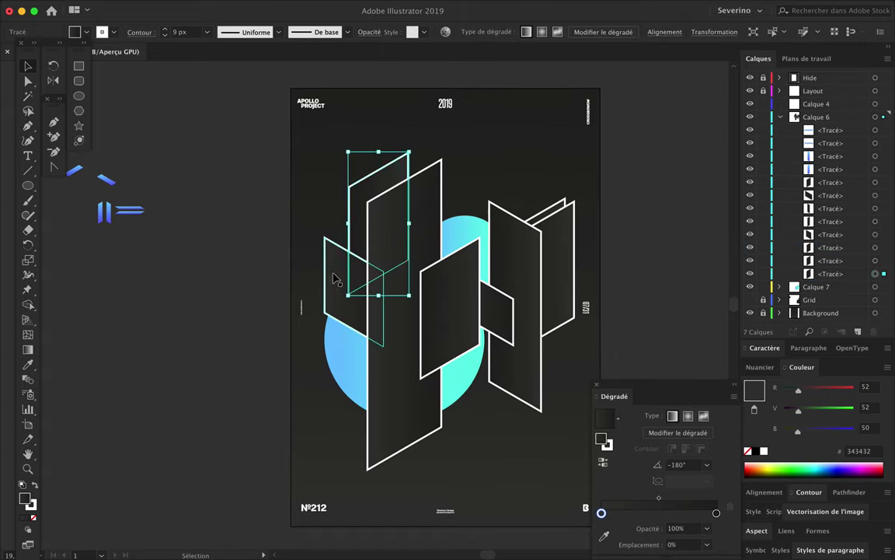
# Nudge the cyan gradient circle slightly right, then deselect it
pyautogui.click(466, 198)
pyautogui.scroll(2, 505, 191)
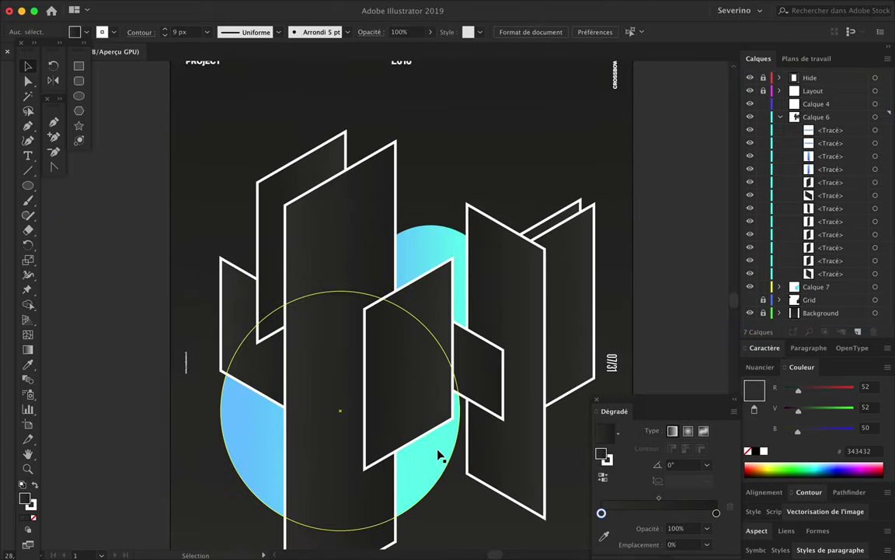
pyautogui.moveTo(438, 454); pyautogui.dragTo(450, 459)
pyautogui.press('super+shift+a')
pyautogui.scroll(-2, 510, 304)
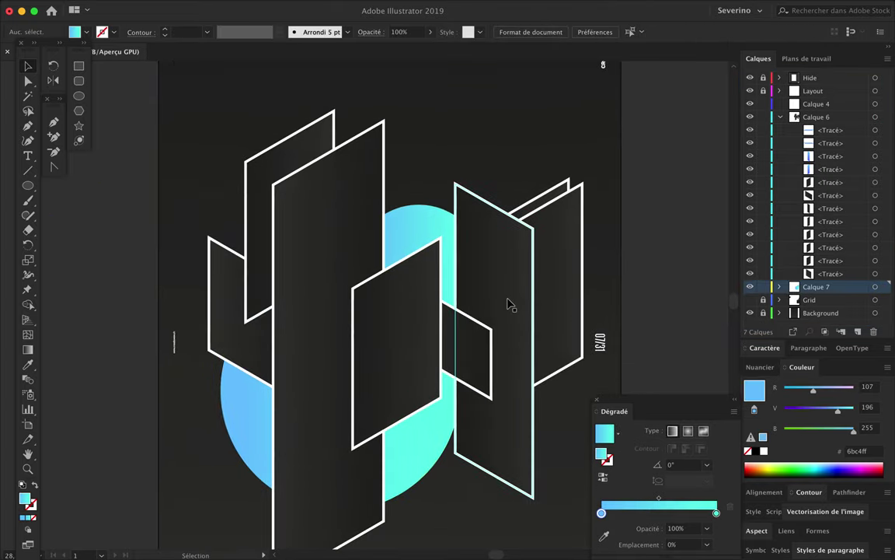
pyautogui.scroll(2, 510, 304)
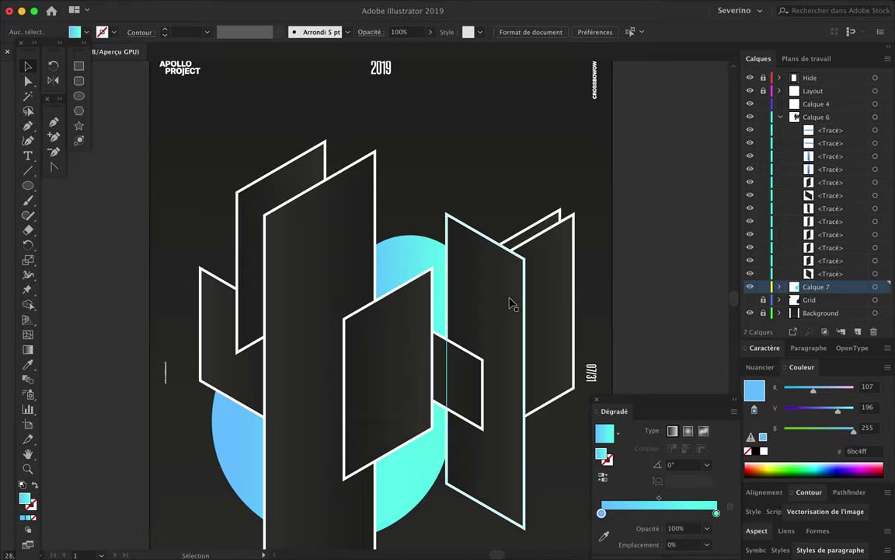
# Collapse Calque 6, show the isometric Grid layer, and target Calque 4
pyautogui.click(780, 116)
pyautogui.click(845, 104)
pyautogui.click(750, 143)
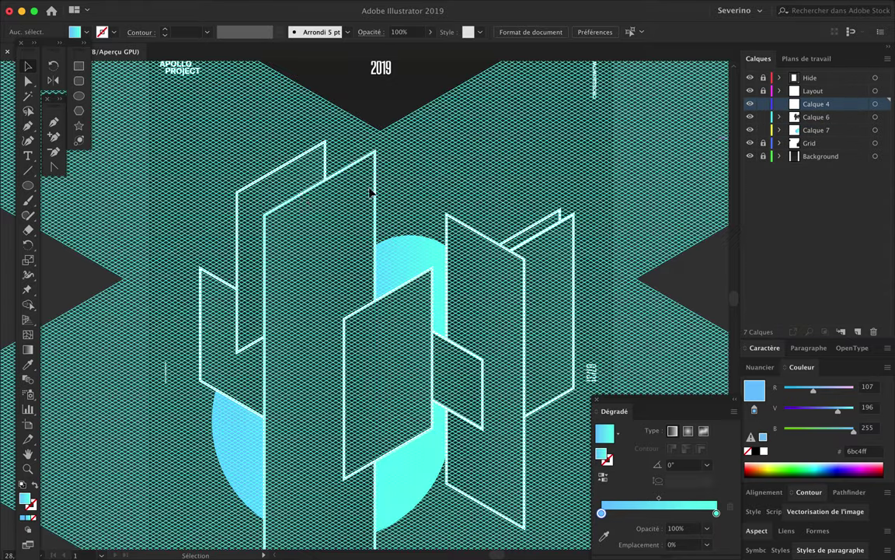
pyautogui.scroll(3, 310, 209)
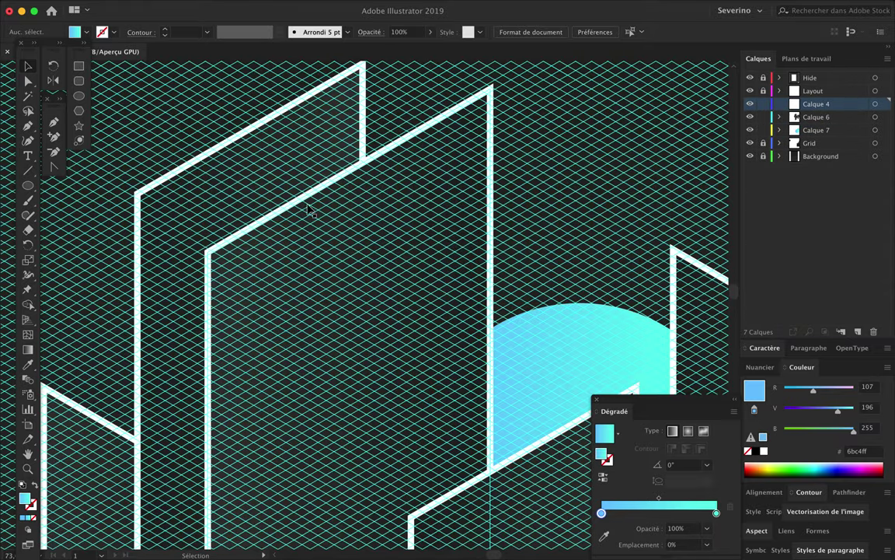
# Draw a four-point slanted strip on the grid above the panels, straightening its left edge
pyautogui.click(374, 270)
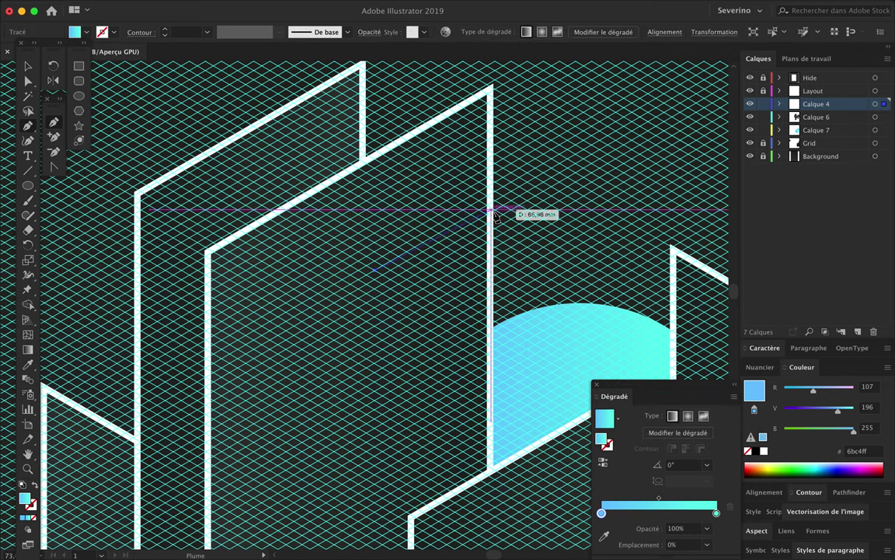
pyautogui.click(561, 165)
pyautogui.click(560, 202)
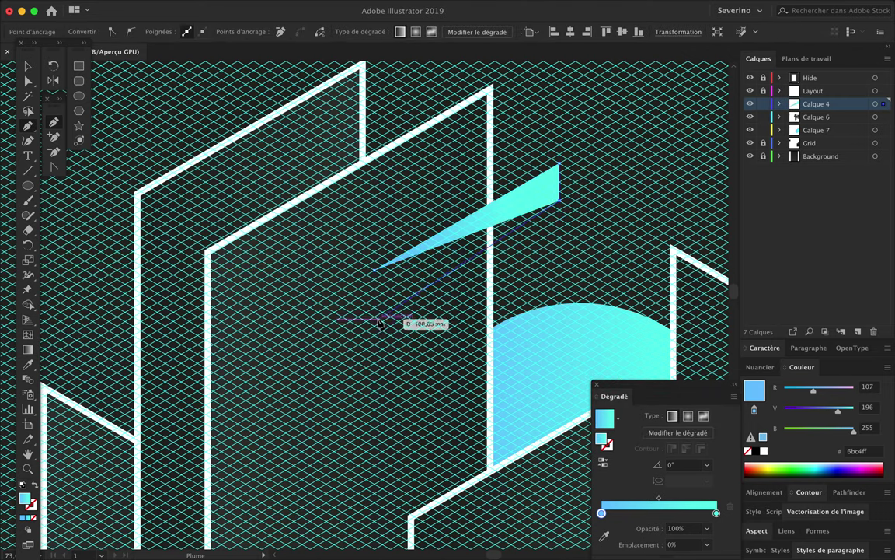
pyautogui.click(384, 314)
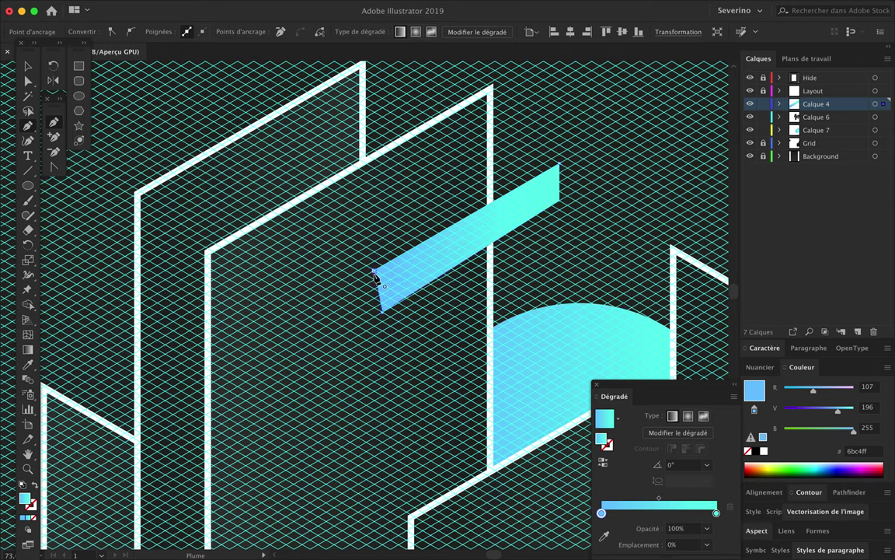
pyautogui.scroll(2, 383, 313)
pyautogui.scroll(2, 383, 314)
pyautogui.moveTo(383, 313); pyautogui.dragTo(365, 309)
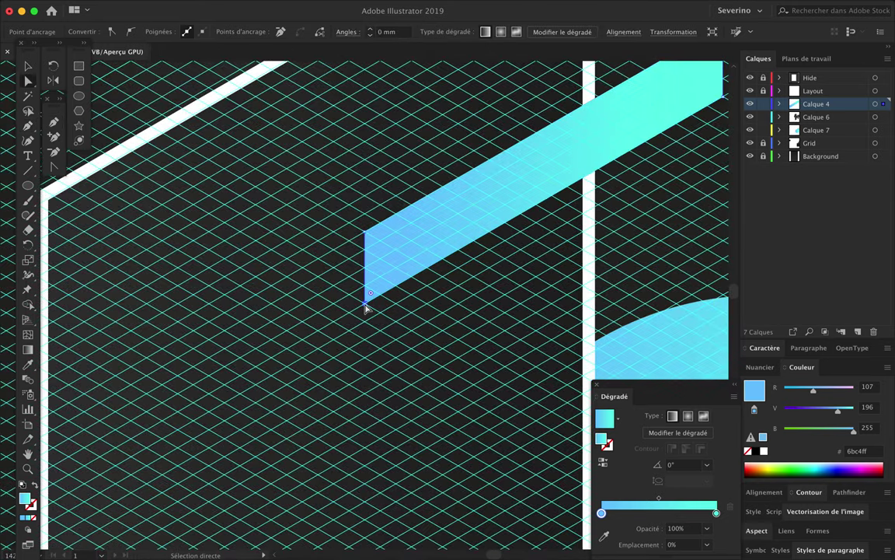
pyautogui.hotkey('ctrl', '0')
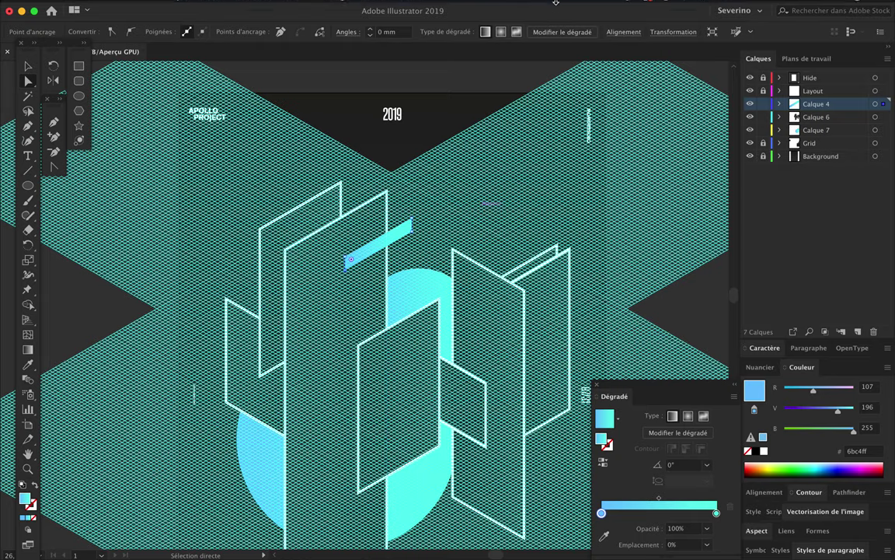
# Square off the strip's upper tip with a new face below its top-right corner
pyautogui.scroll(2, 412, 221)
pyautogui.scroll(2, 389, 236)
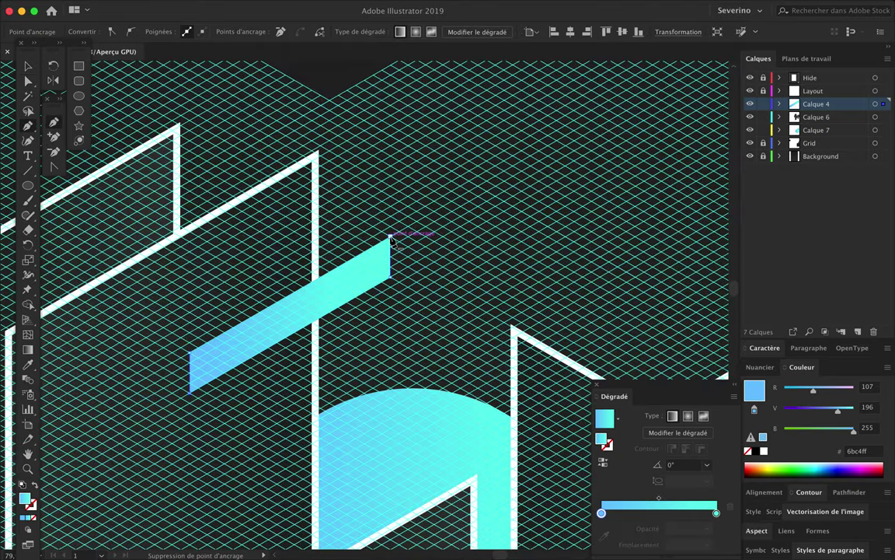
pyautogui.click(391, 238)
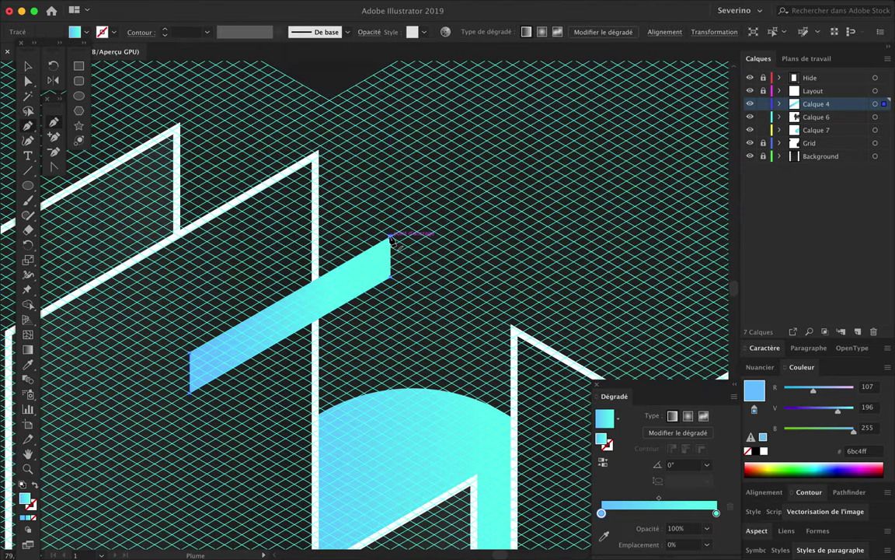
pyautogui.moveTo(356, 215)
pyautogui.mouseDown()
pyautogui.moveTo(348, 214)
pyautogui.moveTo(352, 247)
pyautogui.mouseUp()
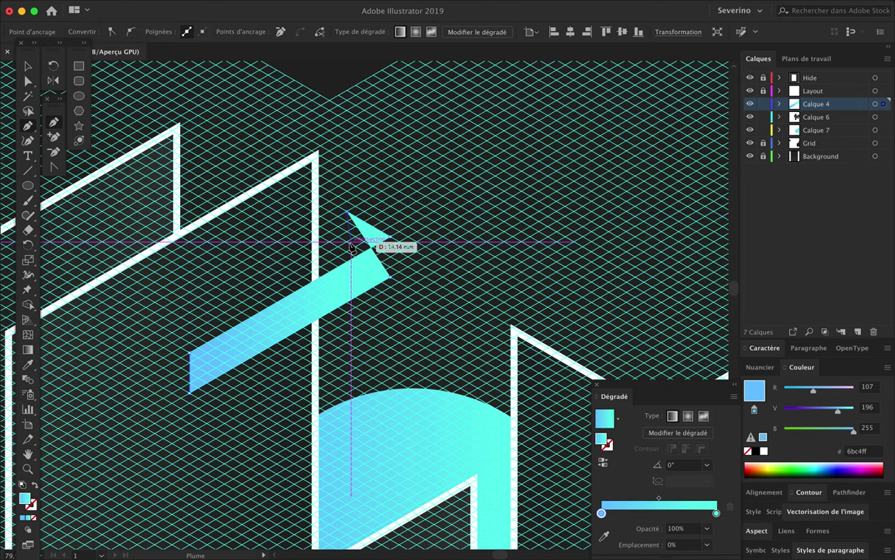
pyautogui.moveTo(351, 247)
pyautogui.mouseDown()
pyautogui.moveTo(351, 257)
pyautogui.moveTo(395, 240)
pyautogui.mouseUp()
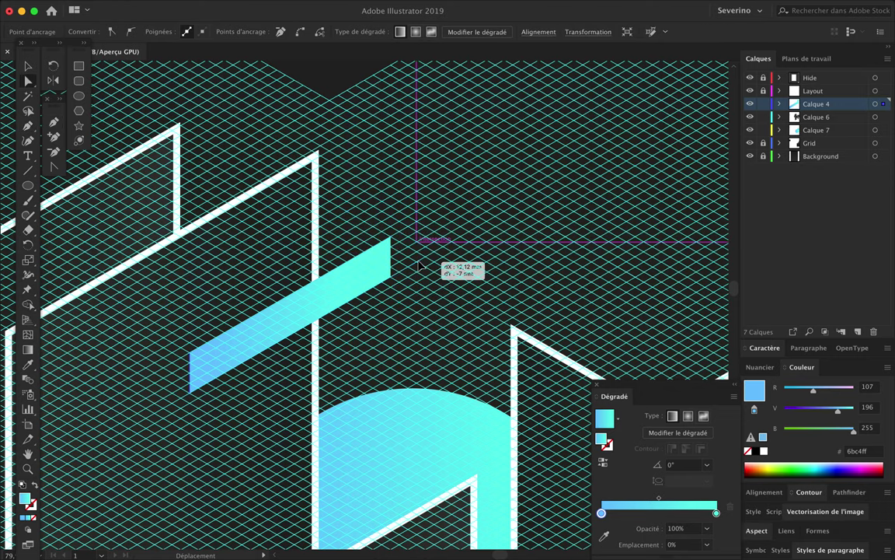
# Snap the strip's top anchor to the grid and draw the turned-back top face
pyautogui.scroll(3, 425, 197)
pyautogui.scroll(2, 425, 197)
pyautogui.moveTo(390, 344); pyautogui.dragTo(389, 351)
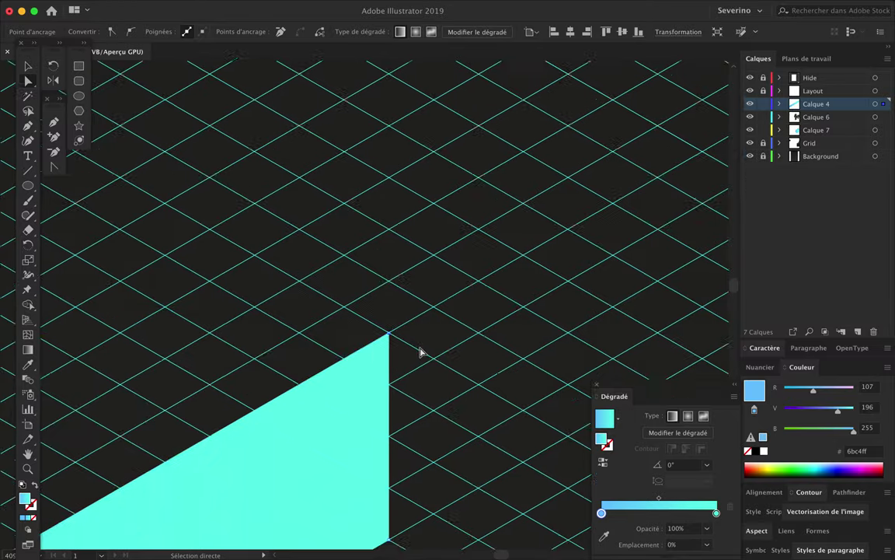
pyautogui.scroll(2, 420, 351)
pyautogui.scroll(2, 412, 270)
pyautogui.scroll(2, 412, 280)
pyautogui.scroll(-2, 334, 314)
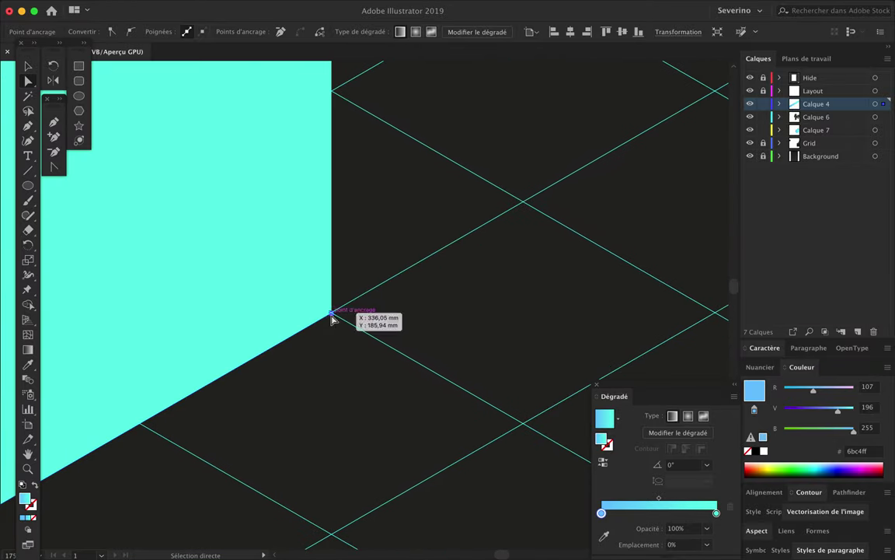
pyautogui.scroll(-3, 392, 351)
pyautogui.scroll(-2, 391, 351)
pyautogui.press('p')
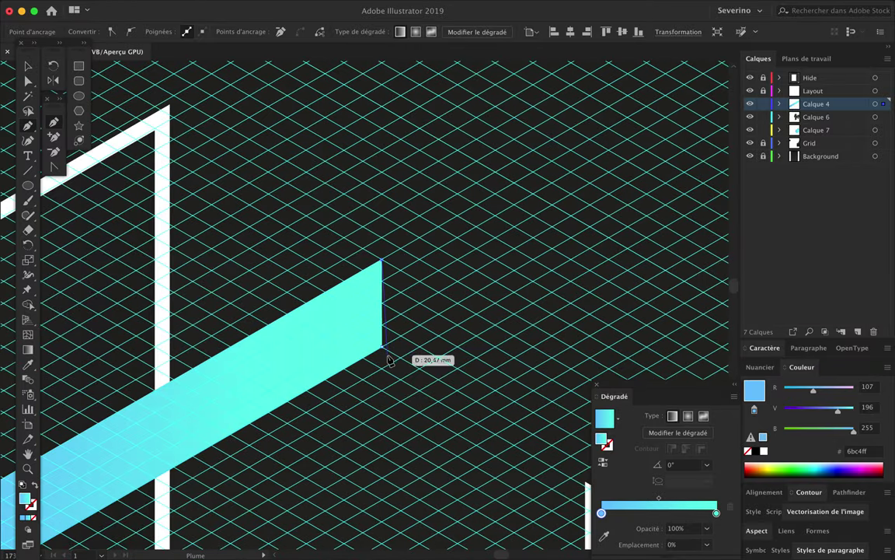
pyautogui.click(347, 224)
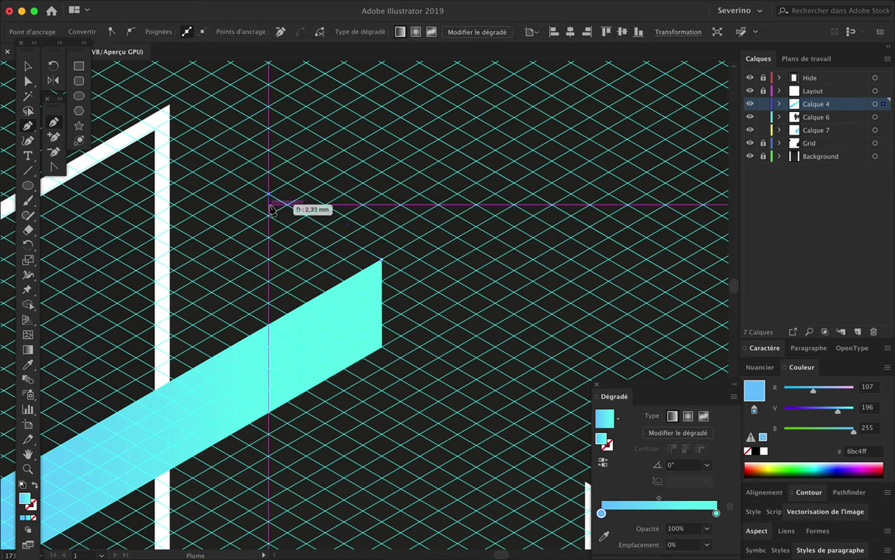
pyautogui.click(269, 280)
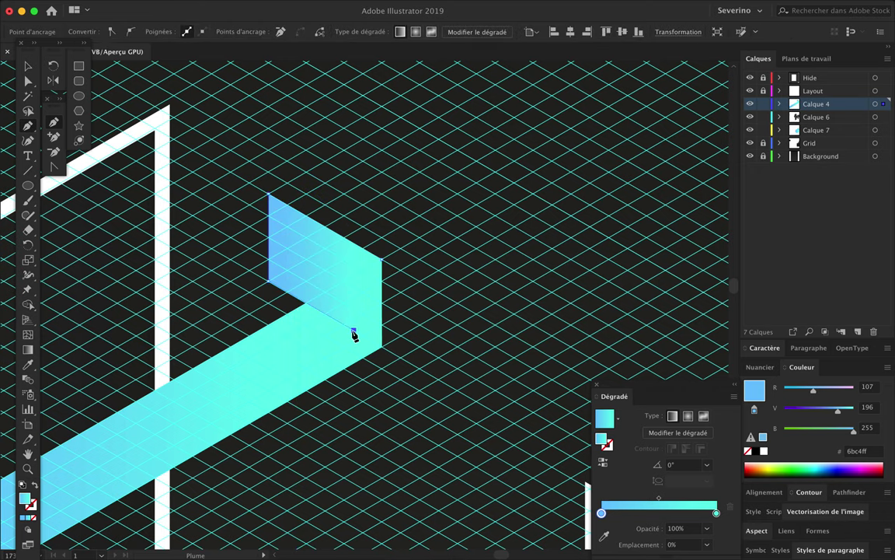
pyautogui.click(354, 329)
# Draw the four-corner left side face of the ribbon
pyautogui.click(780, 104)
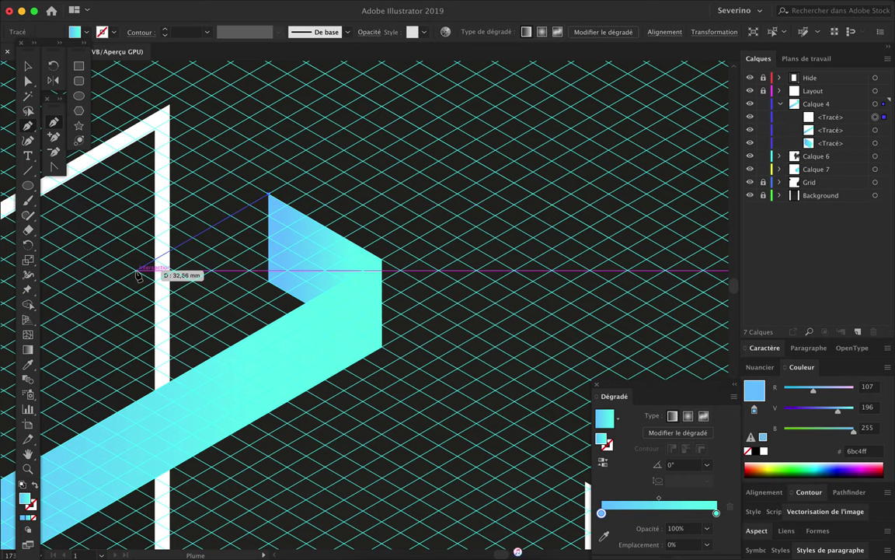
pyautogui.click(137, 194)
pyautogui.click(137, 354)
pyautogui.click(242, 315)
pyautogui.click(242, 175)
pyautogui.click(136, 194)
# Move the left face's path from Calque 4 into Calque 7
pyautogui.press('a')
pyautogui.hotkey('ctrl', '-')
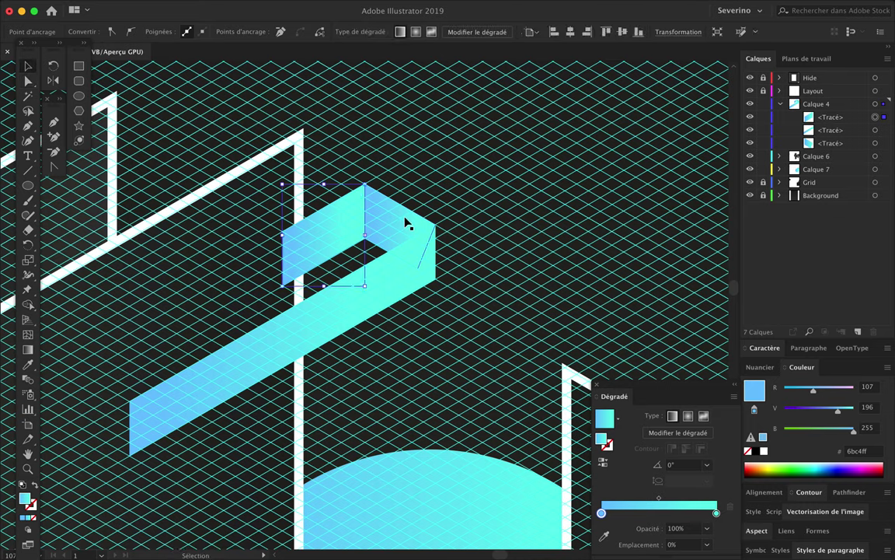
pyautogui.press('v')
pyautogui.click(445, 251)
pyautogui.click(314, 220)
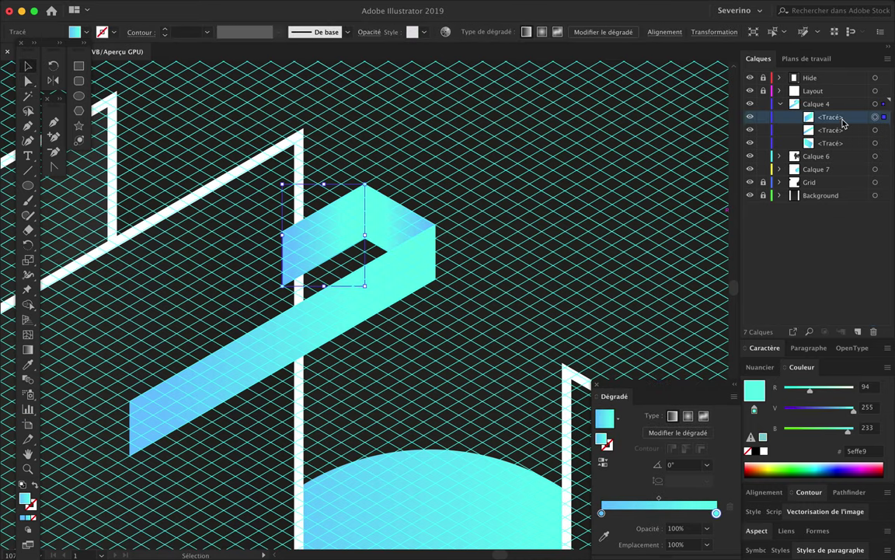
pyautogui.moveTo(830, 143); pyautogui.dragTo(816, 168)
pyautogui.hotkey('ctrl', '-')
pyautogui.hscroll(-3, 528, 226)
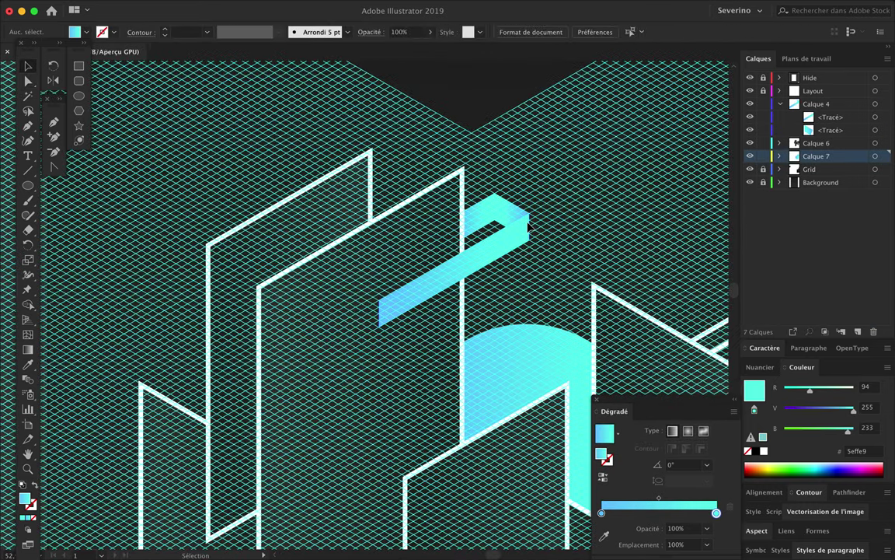
# Stretch the cyan band's end anchor down-left along the isometric grid
pyautogui.click(480, 206)
pyautogui.press('a')
pyautogui.moveTo(455, 243)
pyautogui.mouseDown()
pyautogui.moveTo(343, 281)
pyautogui.moveTo(188, 374)
pyautogui.mouseUp()
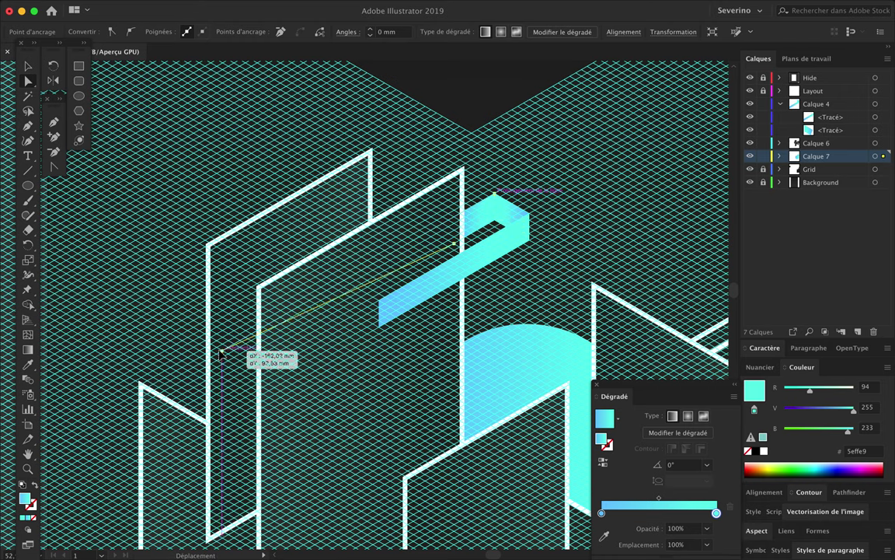
pyautogui.moveTo(188, 373); pyautogui.dragTo(188, 372)
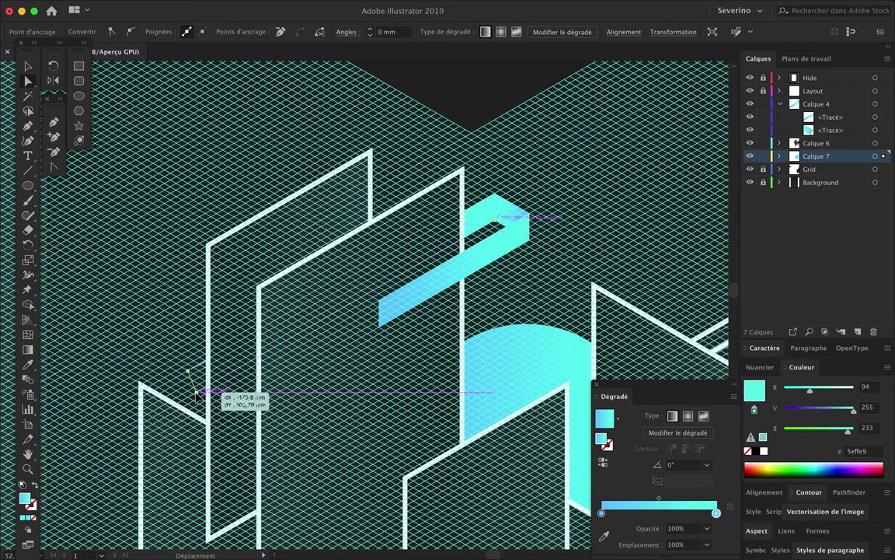
pyautogui.moveTo(187, 374); pyautogui.dragTo(191, 386)
pyautogui.scroll(3, 220, 391)
pyautogui.scroll(-1, 220, 391)
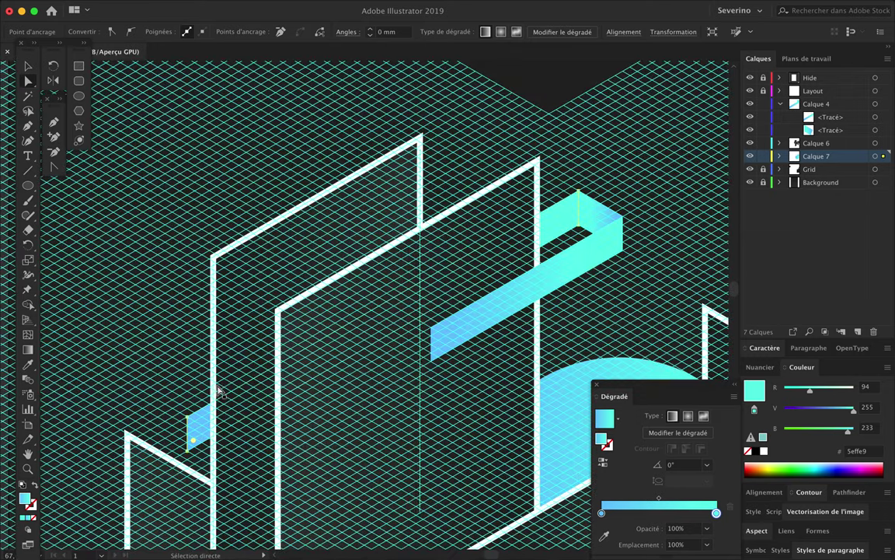
# Move the stretched band into Calque 6 behind the white frames
pyautogui.press('v')
pyautogui.click(780, 157)
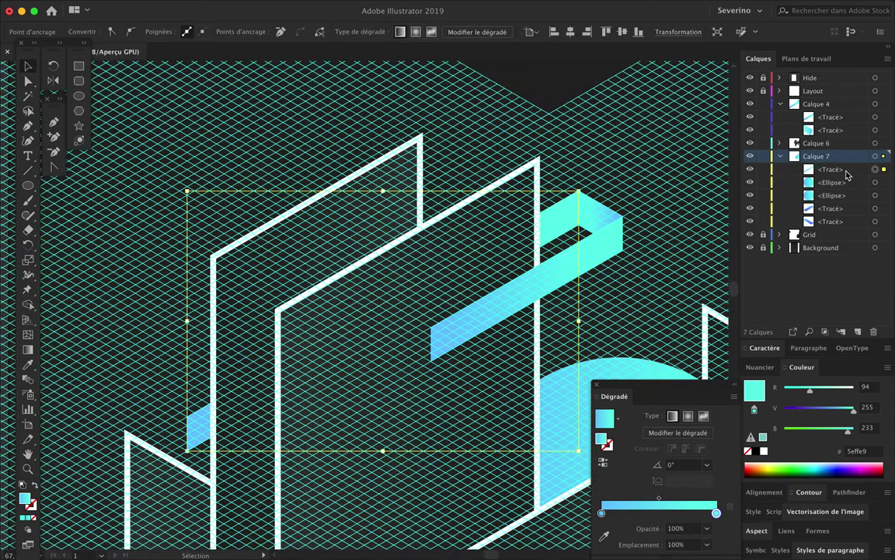
pyautogui.moveTo(807, 165); pyautogui.dragTo(817, 144)
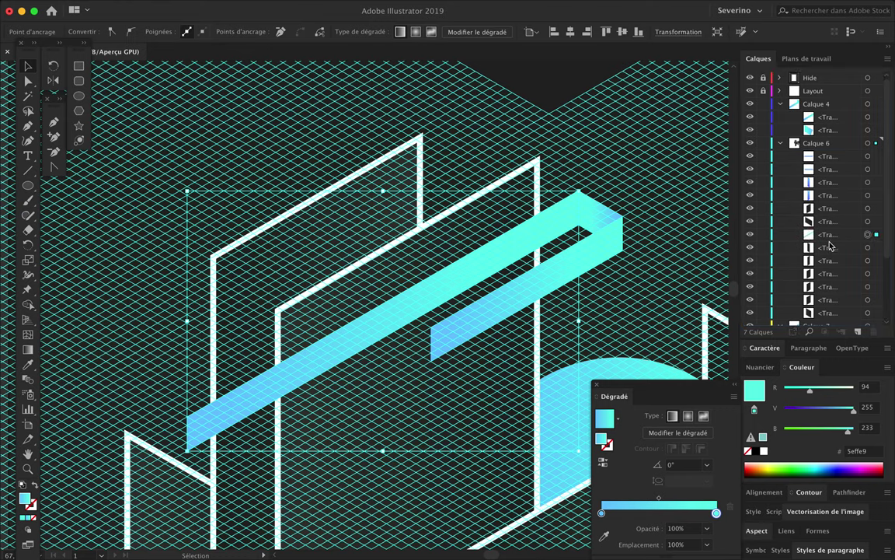
pyautogui.moveTo(841, 284); pyautogui.dragTo(841, 282)
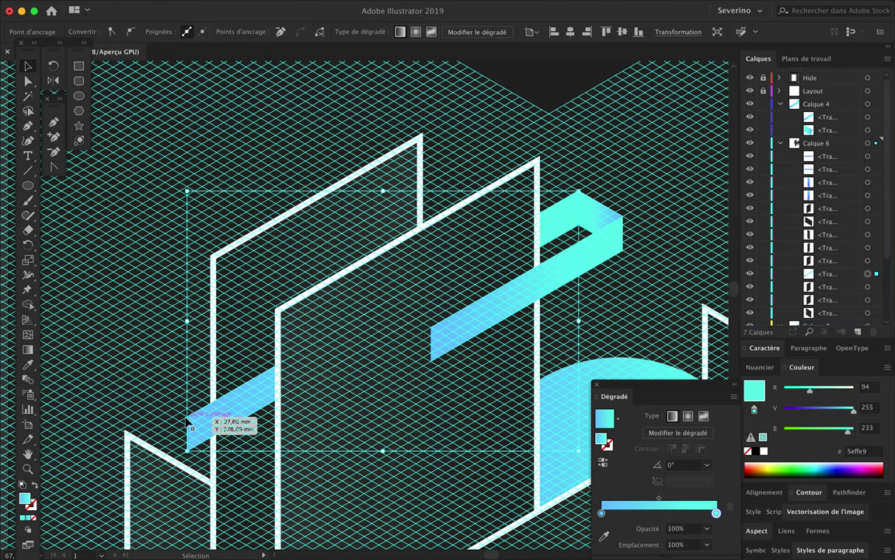
pyautogui.hotkey('ctrl', 'shift', 'a')
# Draw a new upright face at the band's left end
pyautogui.press('p')
pyautogui.click(150, 397)
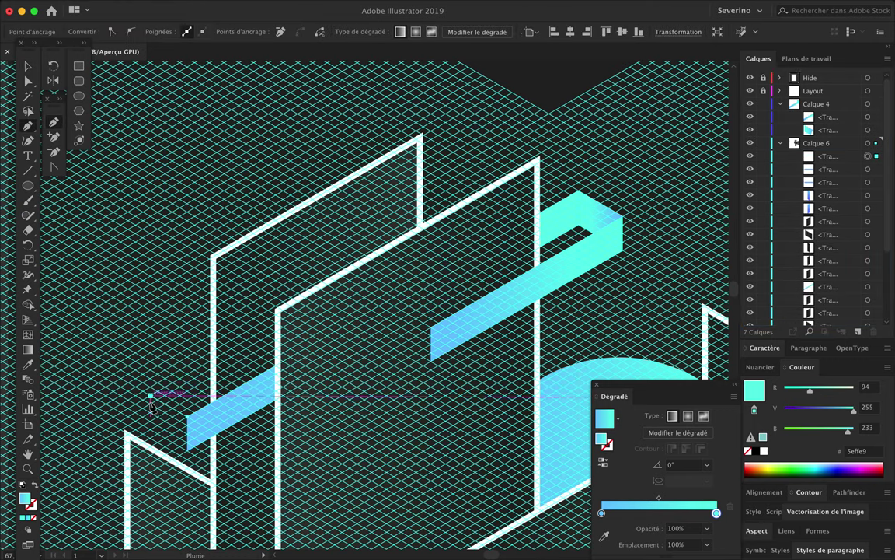
pyautogui.moveTo(152, 427); pyautogui.dragTo(152, 432)
pyautogui.click(188, 455)
pyautogui.click(188, 419)
pyautogui.scroll(3, 189, 420)
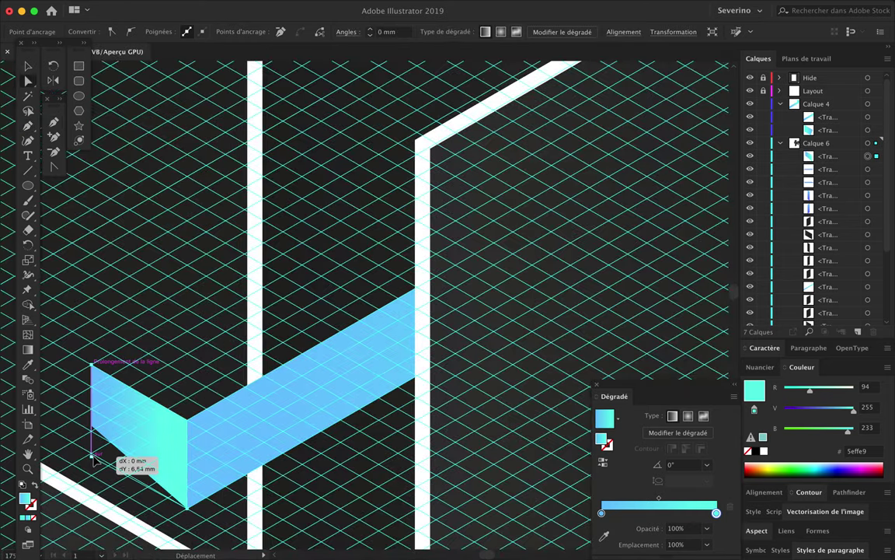
pyautogui.click(92, 365)
pyautogui.hotkey('ctrl', 'shift', 'a')
pyautogui.press('a')
# Reshape the band's end by dragging one of its corner anchors
pyautogui.scroll(-3, 198, 233)
pyautogui.hotkey('ctrl', ';')
pyautogui.scroll(-2, 218, 184)
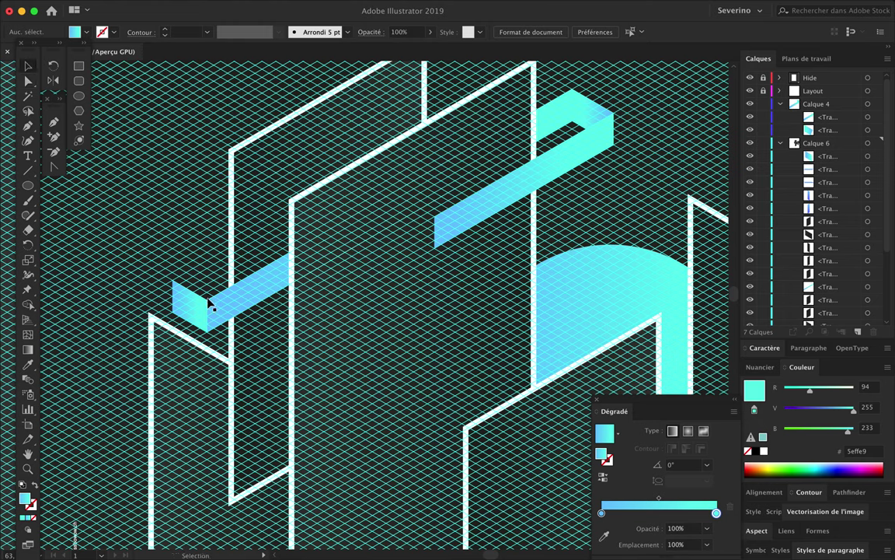
pyautogui.moveTo(207, 305); pyautogui.dragTo(244, 288)
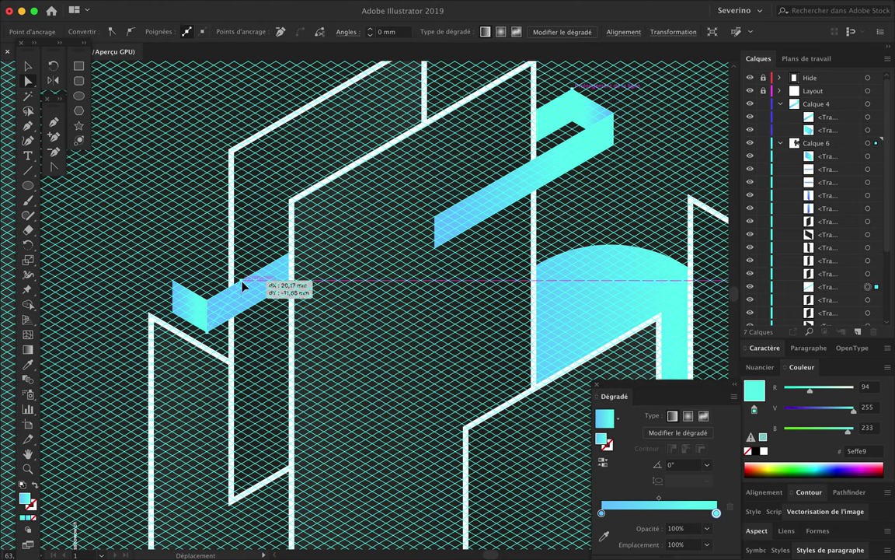
pyautogui.moveTo(243, 288); pyautogui.dragTo(221, 295)
# Draw a folded end face on the band and align its corner with the band
pyautogui.press('p')
pyautogui.scroll(2, 167, 286)
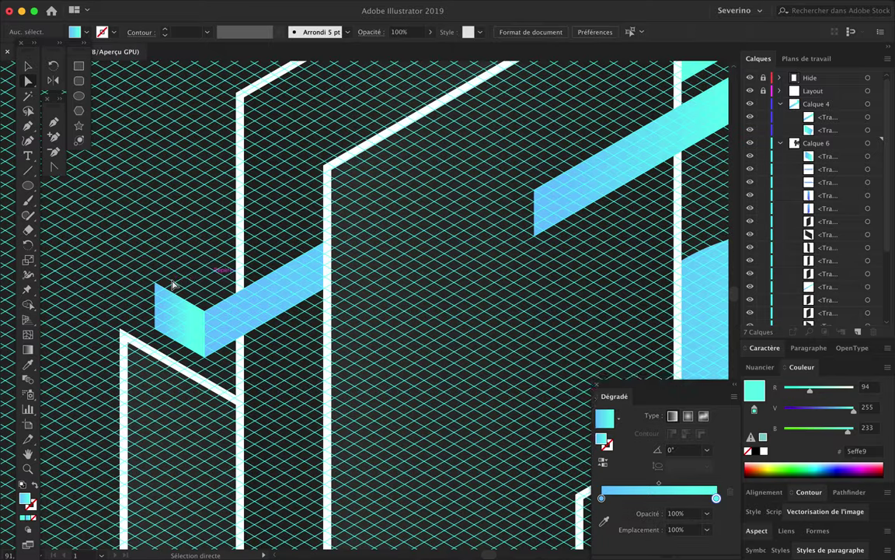
pyautogui.click(155, 286)
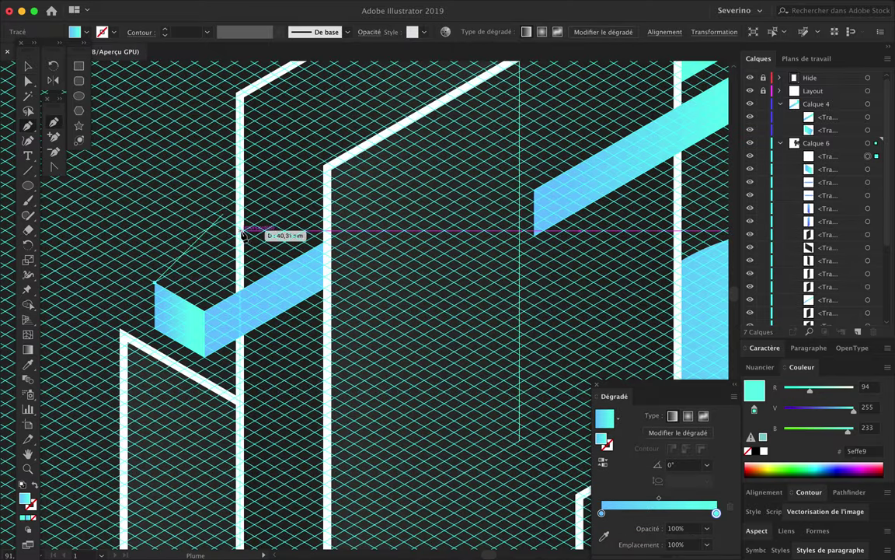
pyautogui.click(257, 274)
pyautogui.click(180, 313)
pyautogui.click(155, 288)
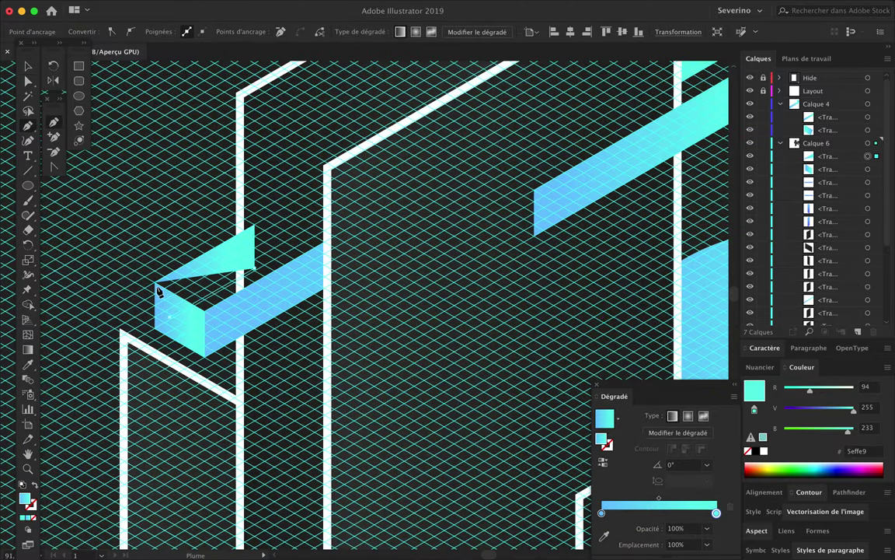
pyautogui.scroll(2, 242, 274)
pyautogui.press('a')
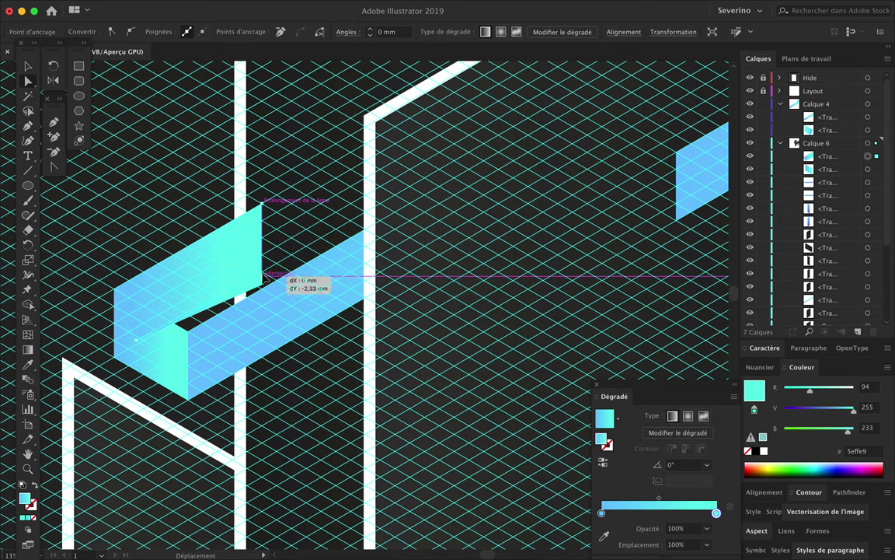
pyautogui.moveTo(137, 350); pyautogui.dragTo(131, 352)
pyautogui.press('v')
pyautogui.scroll(-3, 144, 218)
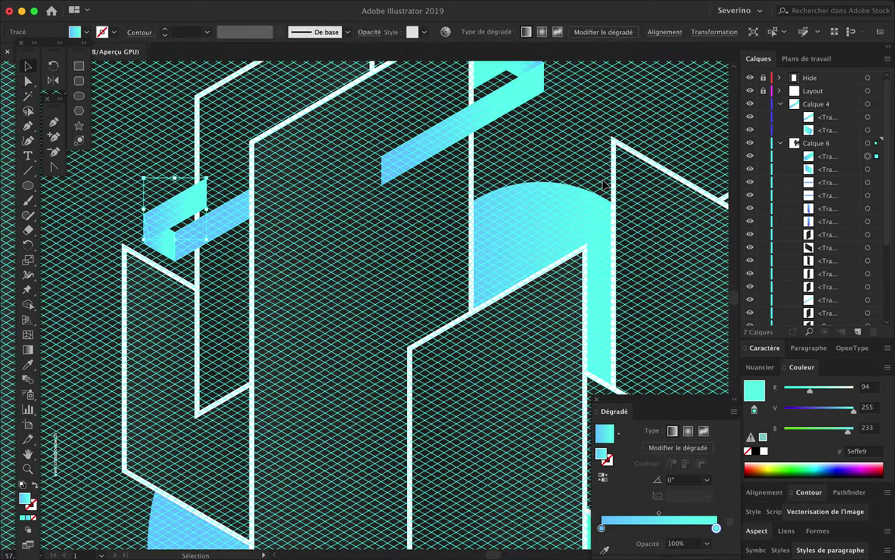
# Push the new band piece lower in the Calque 6 stacking order
pyautogui.moveTo(834, 308); pyautogui.dragTo(825, 258)
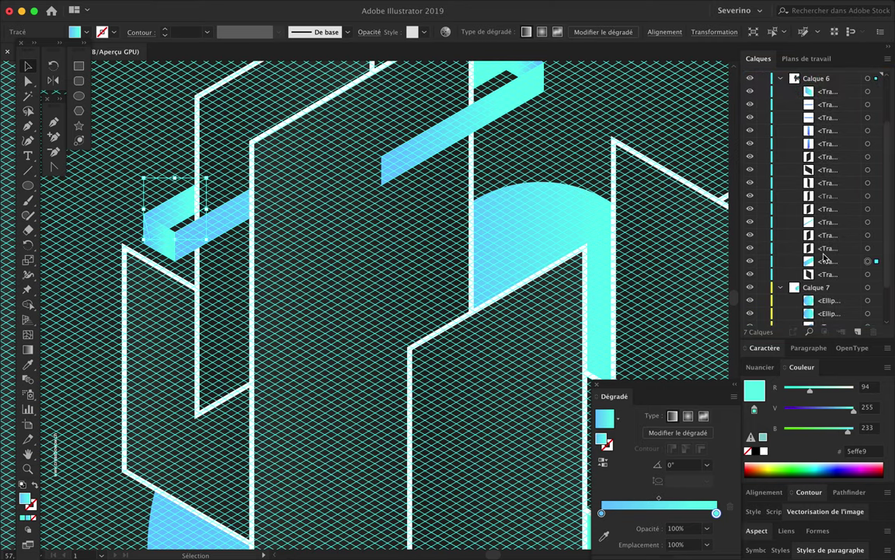
pyautogui.hotkey('ctrl', 'shift', 'a')
pyautogui.scroll(5, 191, 209)
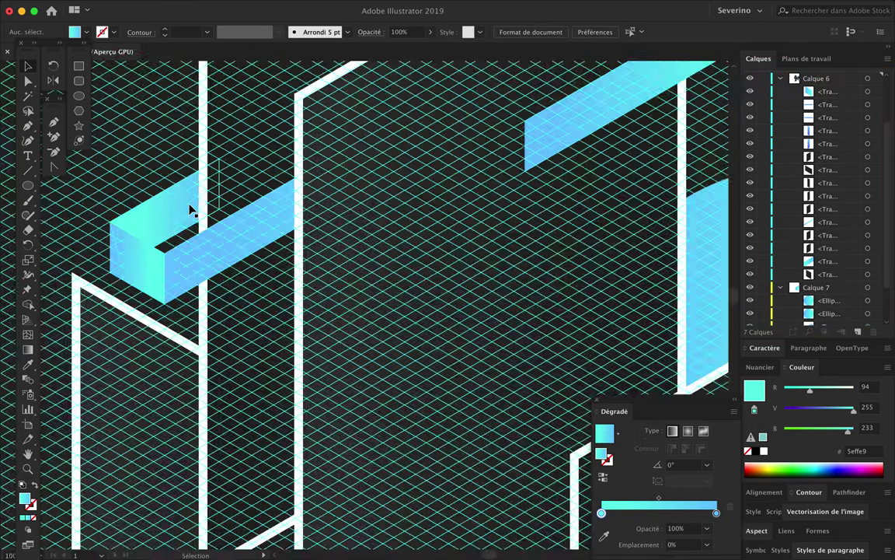
pyautogui.scroll(-5, 191, 210)
# Move the band's left gradient stop to the start and its middle stop further left
pyautogui.click(190, 209)
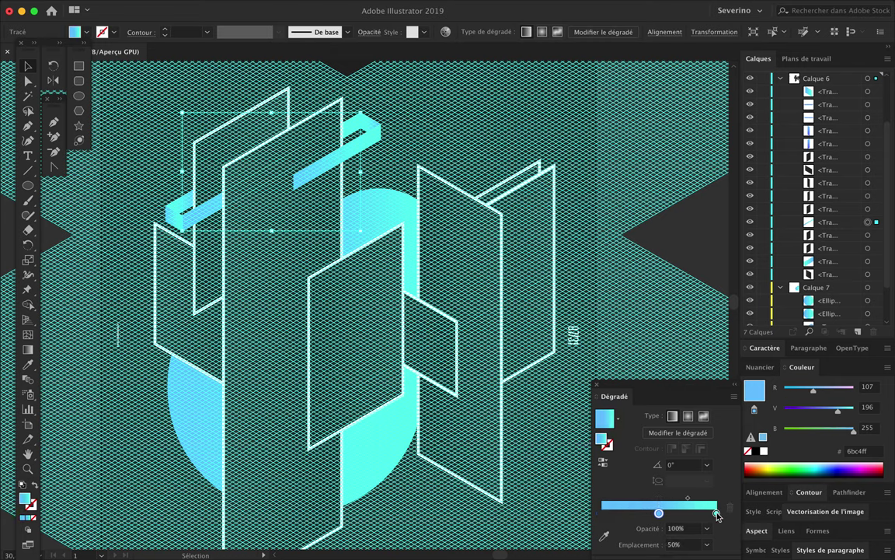
pyautogui.moveTo(614, 515); pyautogui.dragTo(602, 514)
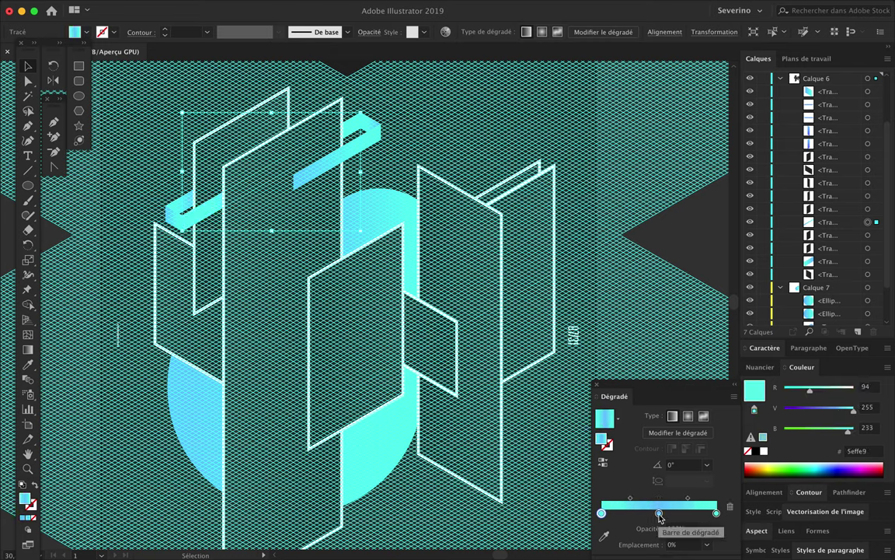
pyautogui.moveTo(659, 514); pyautogui.dragTo(635, 513)
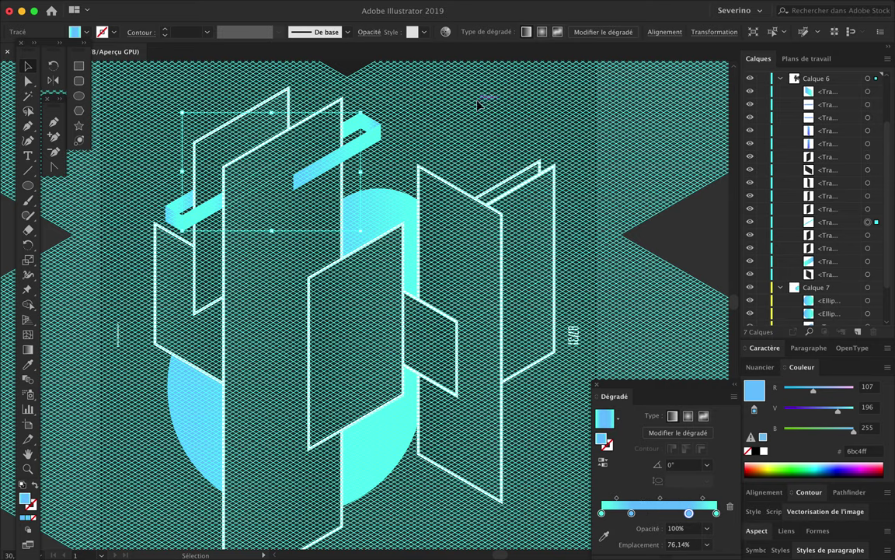
pyautogui.scroll(3, 239, 173)
pyautogui.scroll(3, 754, 113)
# Collapse Calque 6, 7 and 4 and hide the Grid layer
pyautogui.click(779, 143)
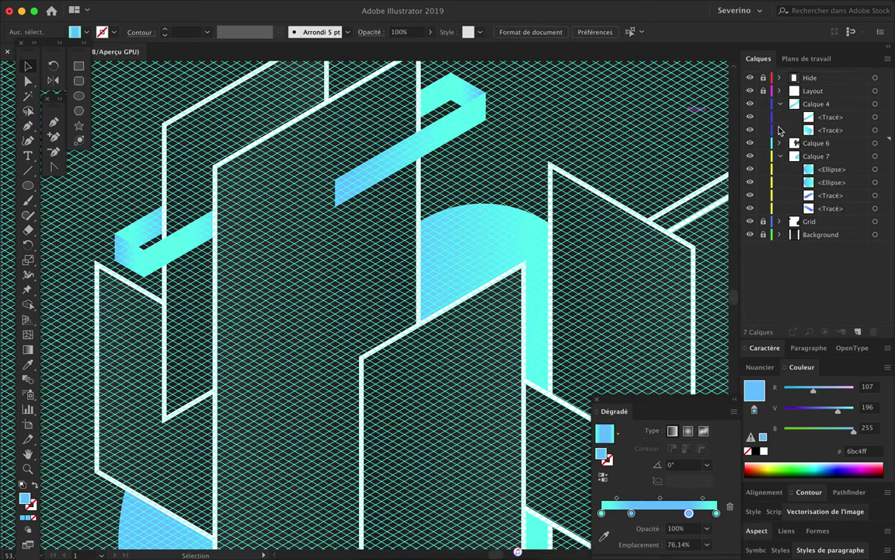
pyautogui.click(780, 157)
pyautogui.click(779, 103)
pyautogui.click(750, 143)
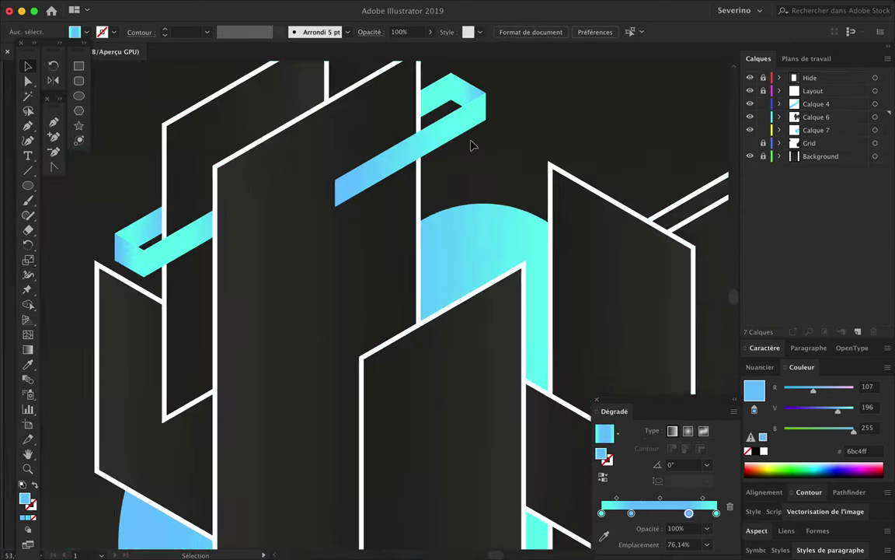
# Duplicate the cyan bar and tuck the copy into Calque 6 behind the central panel
pyautogui.scroll(-5, 472, 145)
pyautogui.scroll(5, 471, 147)
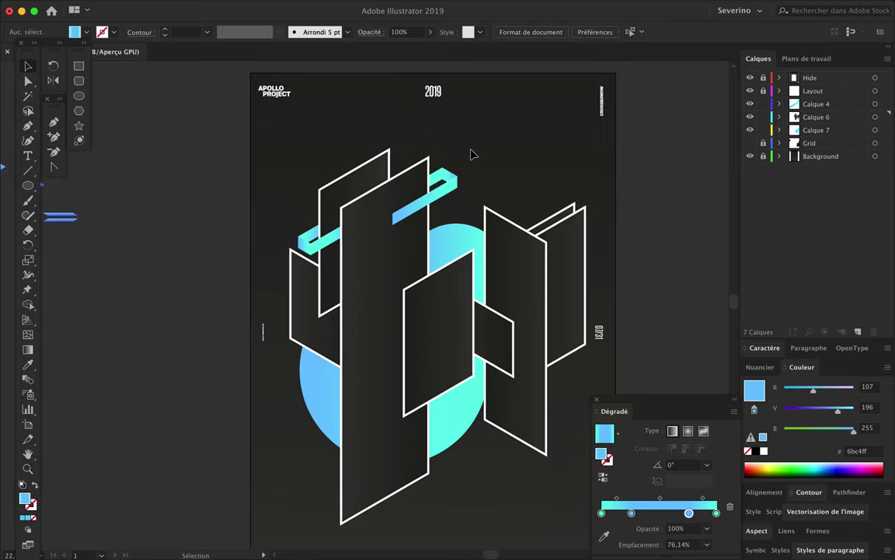
pyautogui.scroll(-3, 471, 154)
pyautogui.scroll(2, 471, 154)
pyautogui.moveTo(409, 87)
pyautogui.mouseDown()
pyautogui.moveTo(373, 258)
pyautogui.moveTo(387, 257)
pyautogui.mouseUp()
pyautogui.moveTo(886, 115); pyautogui.dragTo(885, 117)
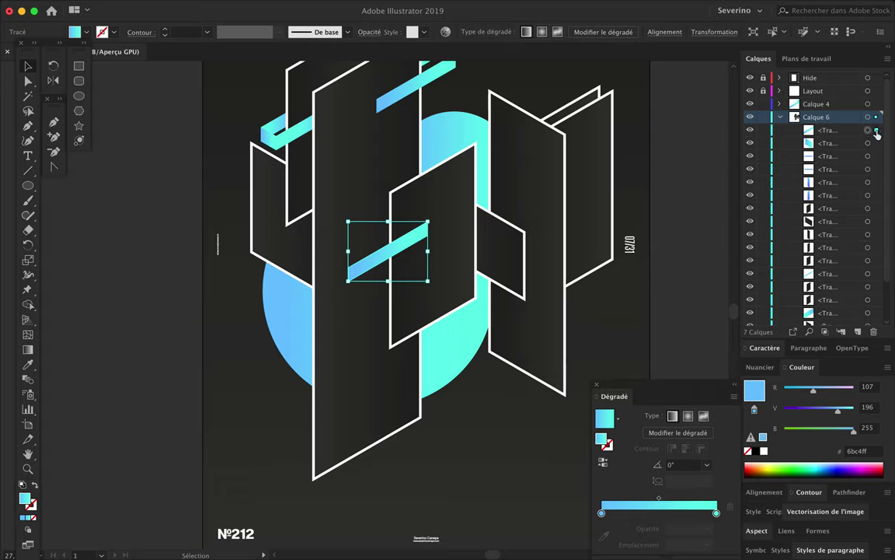
pyautogui.moveTo(851, 135); pyautogui.dragTo(832, 231)
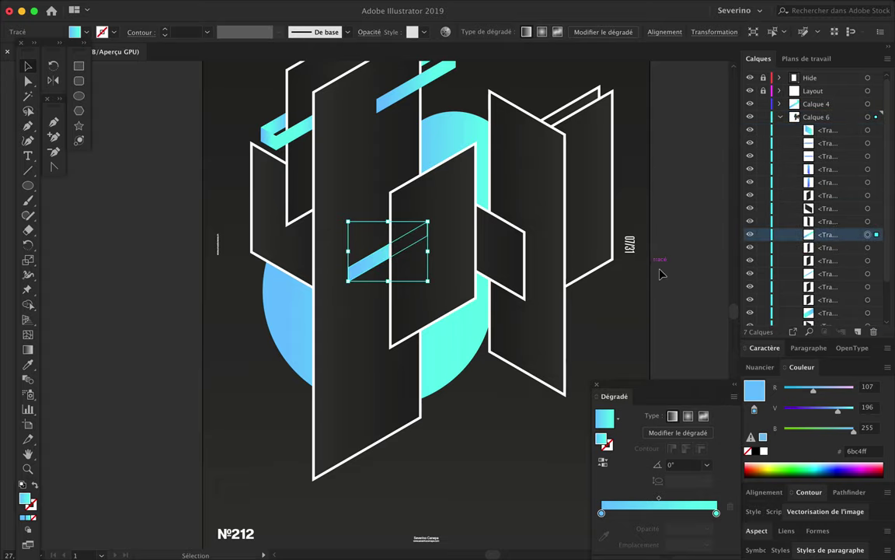
pyautogui.hotkey('ctrl', 'shift', 'a')
# Lengthen the bar copy by dragging its anchor so it crosses the poster's middle
pyautogui.scroll(2, 459, 305)
pyautogui.press('a')
pyautogui.moveTo(350, 309); pyautogui.dragTo(370, 296)
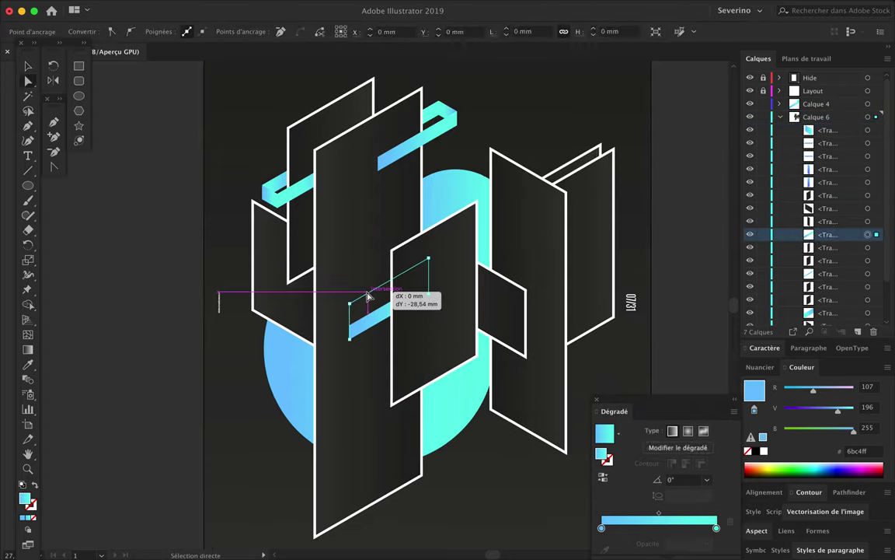
pyautogui.scroll(-2, 484, 132)
pyautogui.scroll(-2, 484, 131)
pyautogui.scroll(-2, 486, 128)
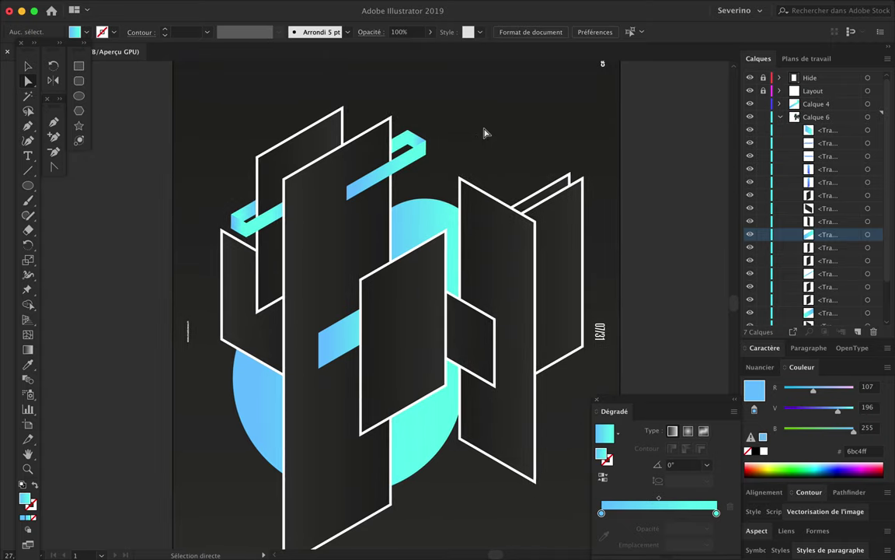
pyautogui.scroll(-2, 488, 124)
pyautogui.scroll(2, 487, 124)
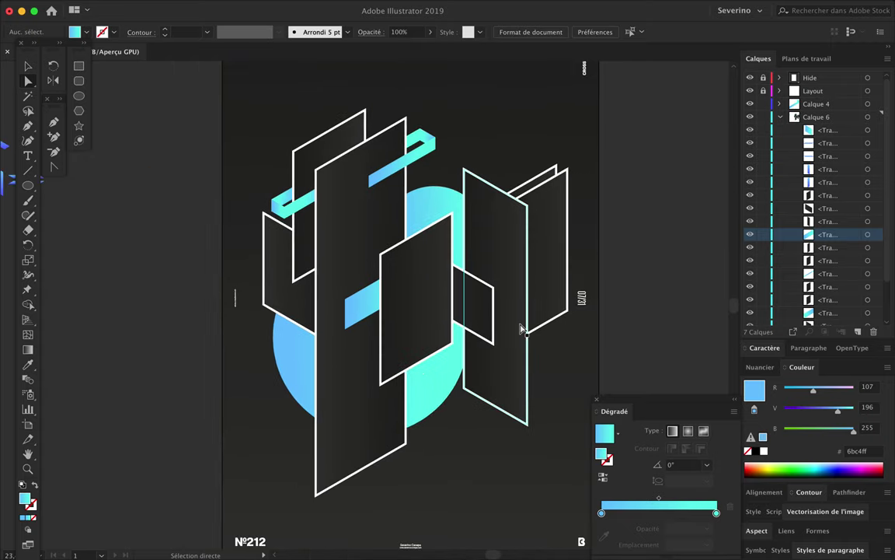
pyautogui.scroll(-1, 516, 132)
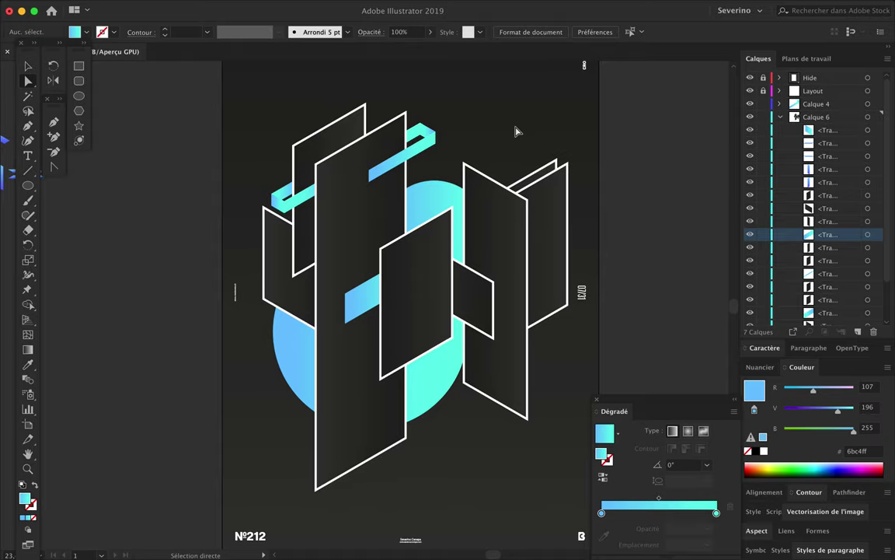
pyautogui.scroll(1, 516, 131)
# Select the right-hand tall panel
pyautogui.press('v')
pyautogui.click(499, 157)
pyautogui.press('p')
pyautogui.scroll(-3, 843, 281)
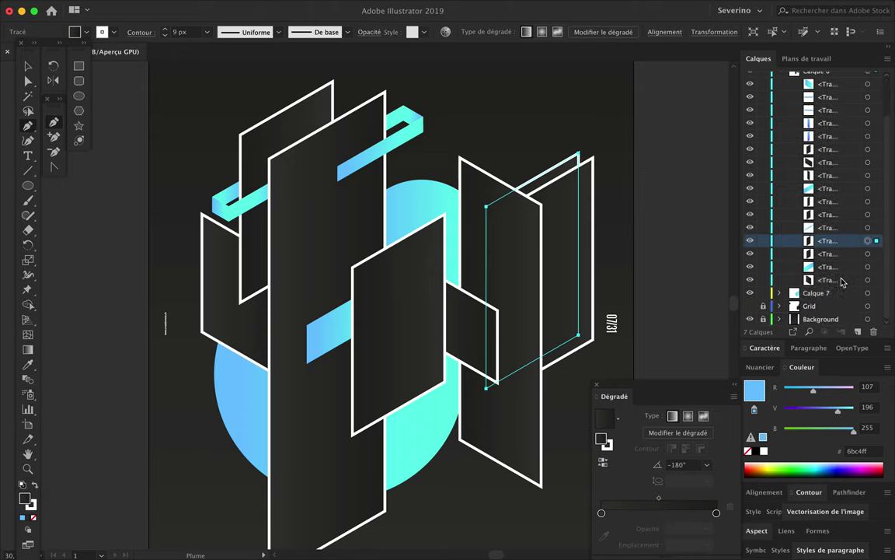
# Draw a new tall panel outline with a diagonal top edge using the Pen tool
pyautogui.click(750, 306)
pyautogui.scroll(3, 575, 178)
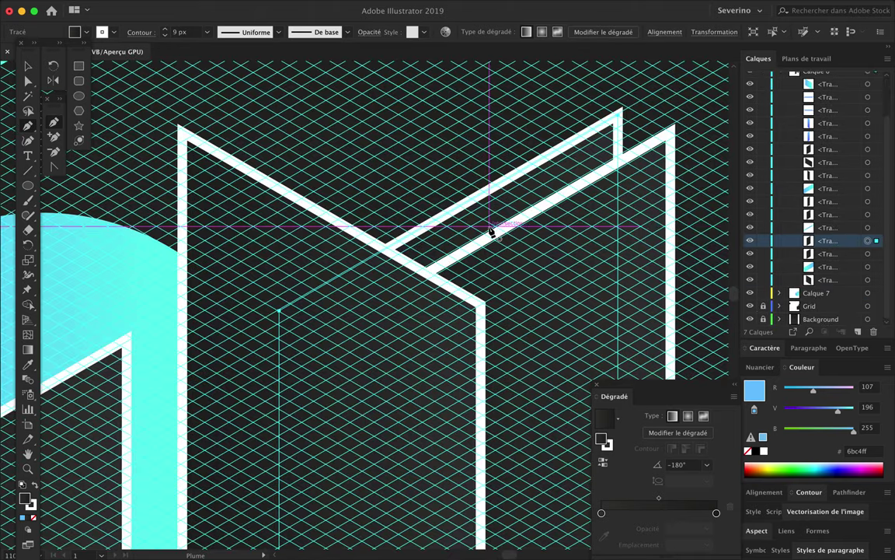
pyautogui.click(471, 99)
pyautogui.click(471, 268)
pyautogui.click(544, 225)
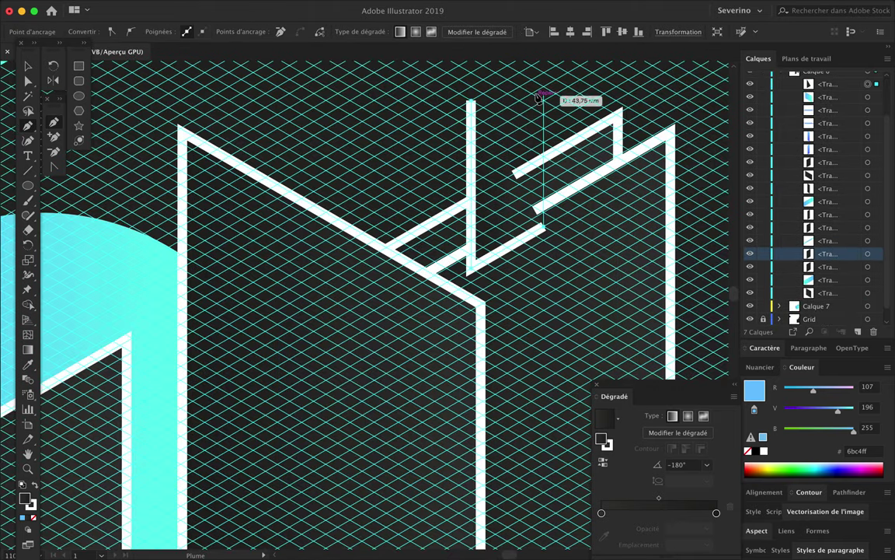
pyautogui.scroll(1, 541, 77)
pyautogui.click(544, 99)
pyautogui.click(471, 132)
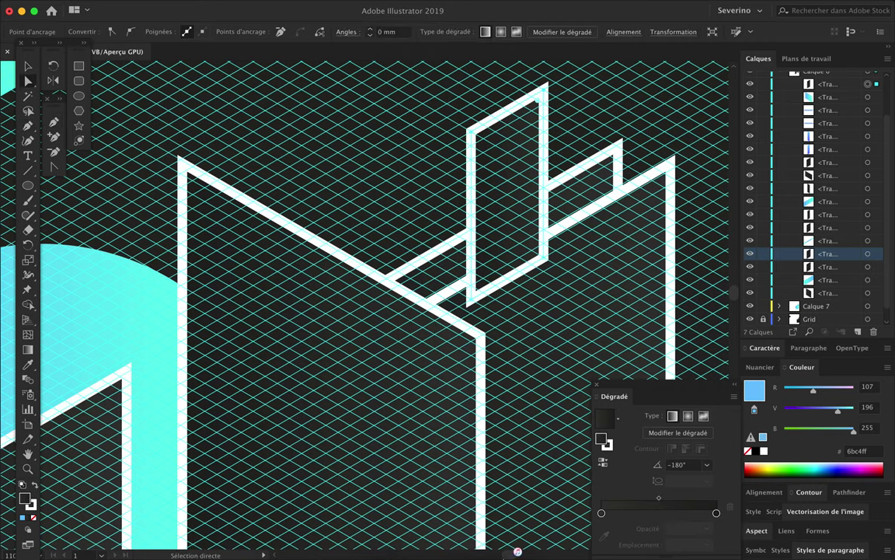
# Sample the cyan gradient onto the new panel and recolour its gradient end blue
pyautogui.hotkey('ctrl', ';')
pyautogui.hotkey('ctrl', '0')
pyautogui.hotkey('ctrl', ';')
pyautogui.scroll(3, 356, 116)
pyautogui.press('i')
pyautogui.click(363, 106)
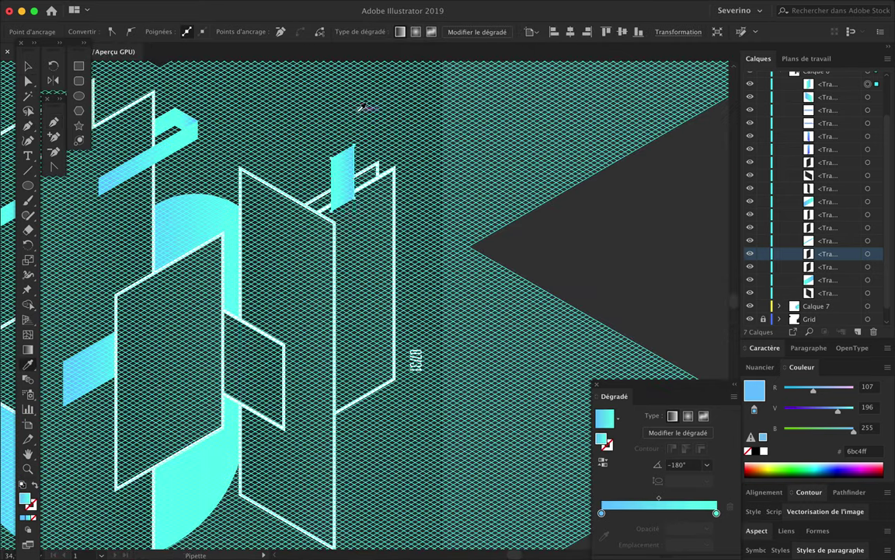
pyautogui.scroll(-1, 753, 315)
pyautogui.click(750, 306)
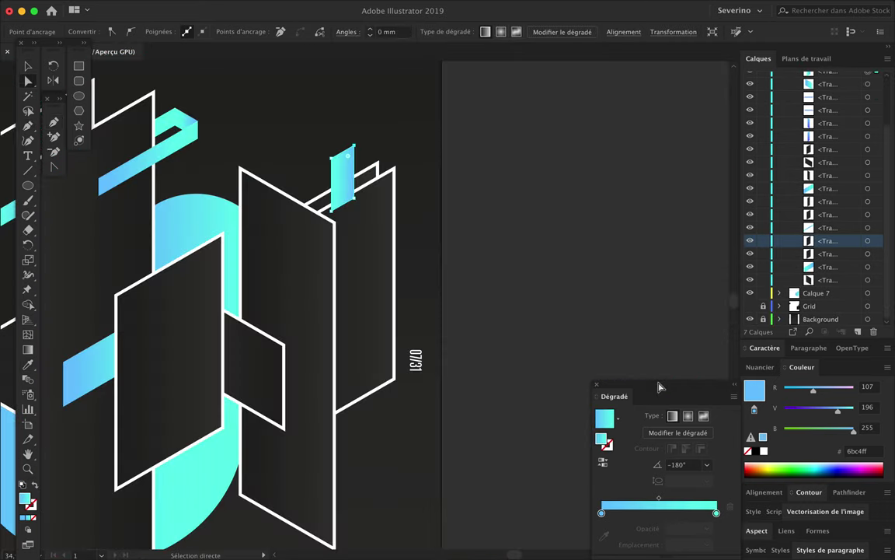
pyautogui.click(761, 367)
pyautogui.click(785, 405)
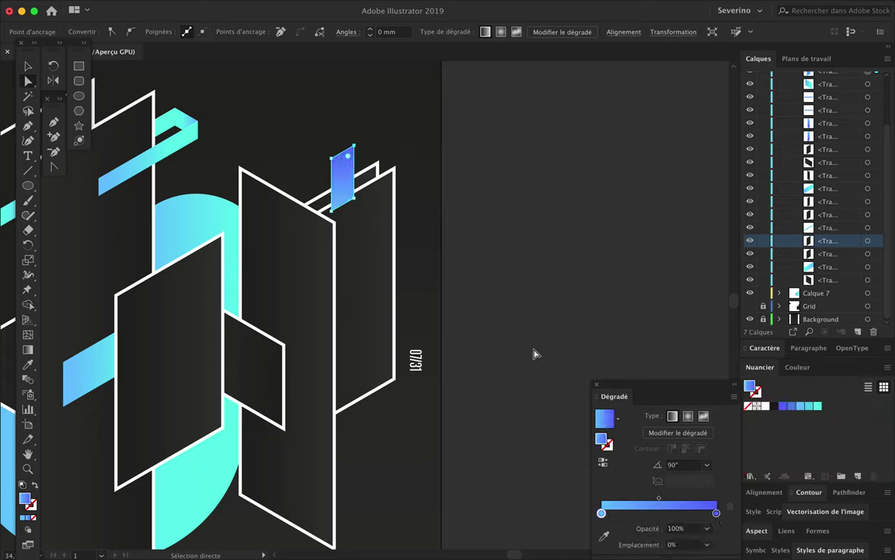
pyautogui.click(481, 168)
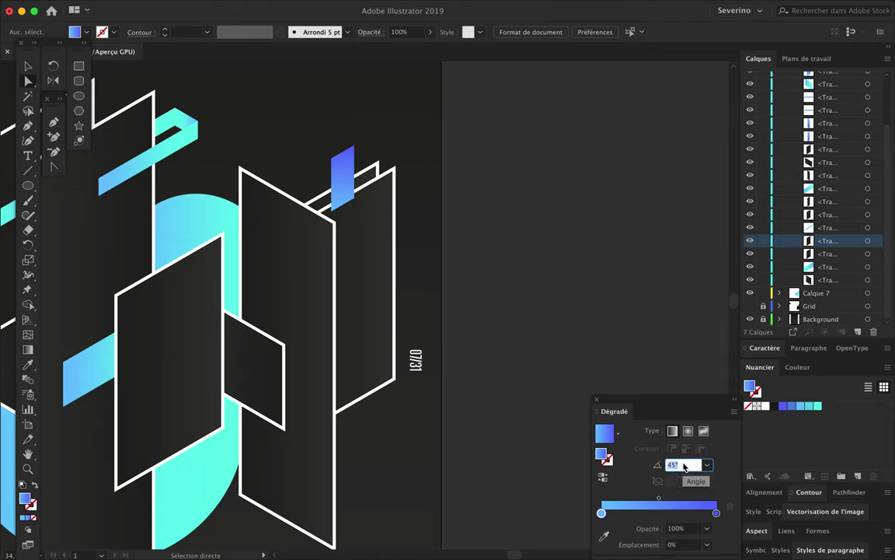
# Set the small blue slab's gradient angle to 45°, then 135°
pyautogui.click(351, 166)
pyautogui.write('5')
pyautogui.press('Return')
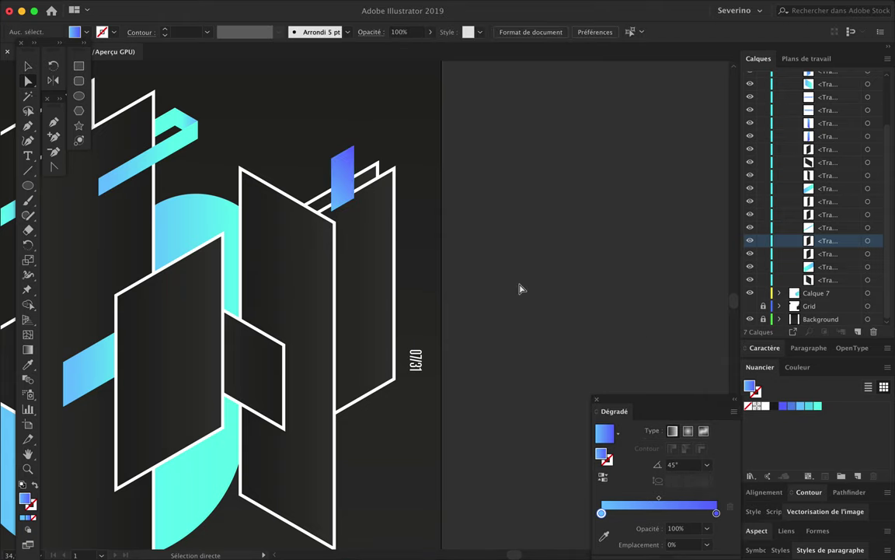
pyautogui.click(501, 316)
pyautogui.click(709, 468)
pyautogui.click(346, 183)
# Deselect the blue slab and zoom out to view the whole artboard
pyautogui.press('v')
pyautogui.scroll(5, 843, 202)
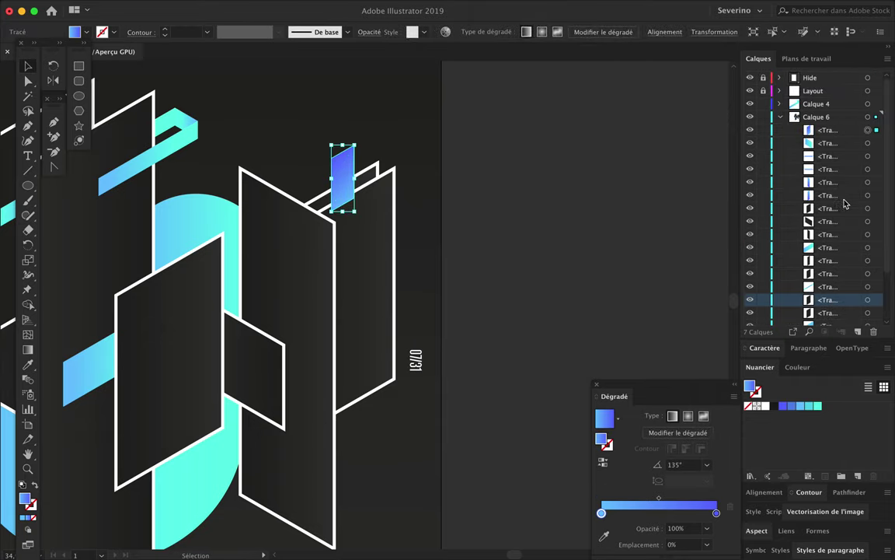
pyautogui.click(832, 287)
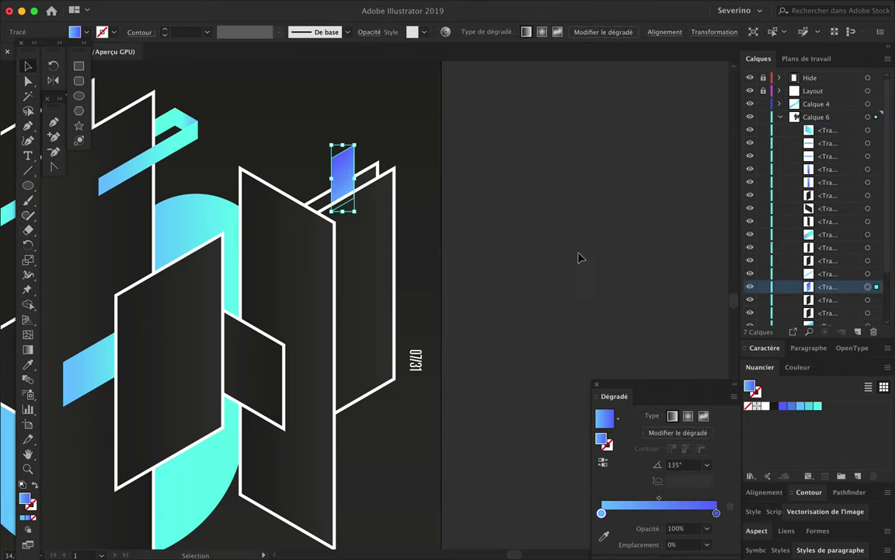
pyautogui.click(580, 256)
pyautogui.hscroll(-5, 580, 256)
pyautogui.scroll(-1, 579, 256)
pyautogui.scroll(-2, 580, 256)
pyautogui.scroll(-3, 580, 258)
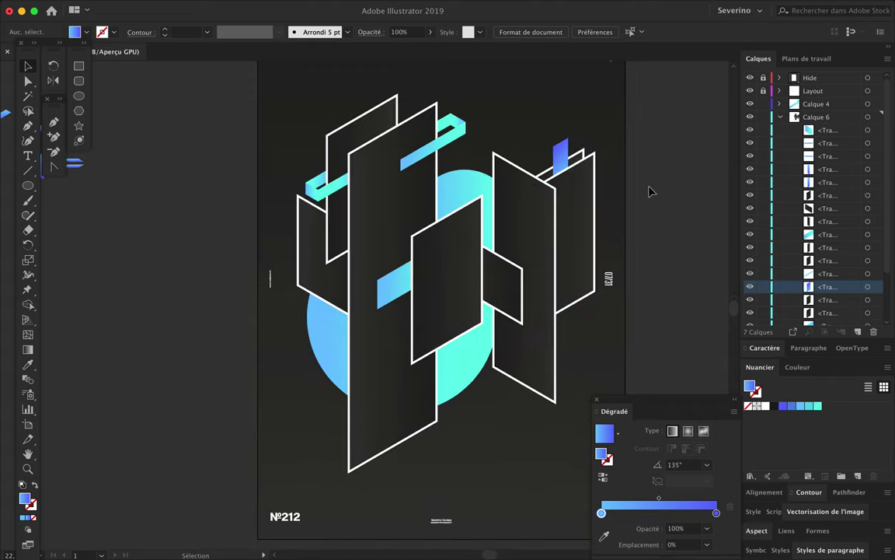
# Alt-drag a copy of the blue slab onto the right panel and raise it in Calque 6
pyautogui.moveTo(560, 156); pyautogui.dragTo(556, 223)
pyautogui.moveTo(826, 299); pyautogui.dragTo(826, 251)
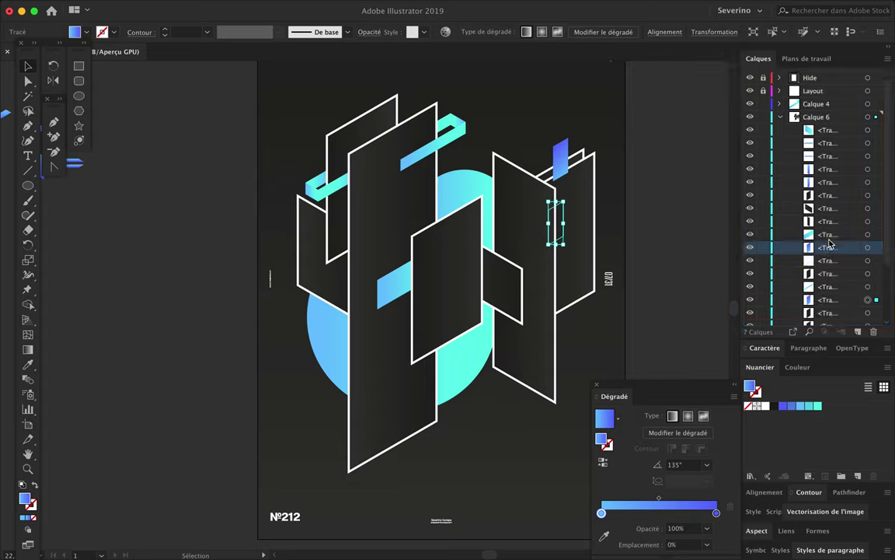
pyautogui.moveTo(826, 250); pyautogui.dragTo(818, 201)
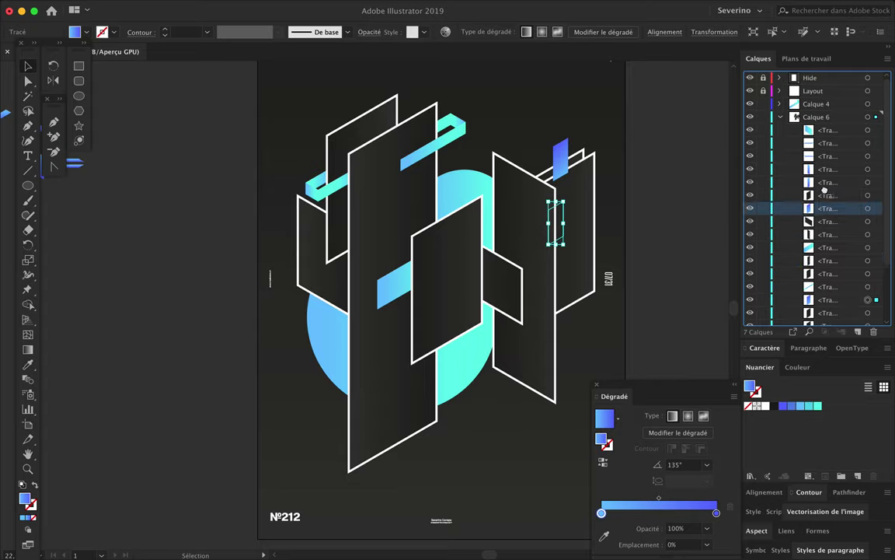
pyautogui.click(706, 224)
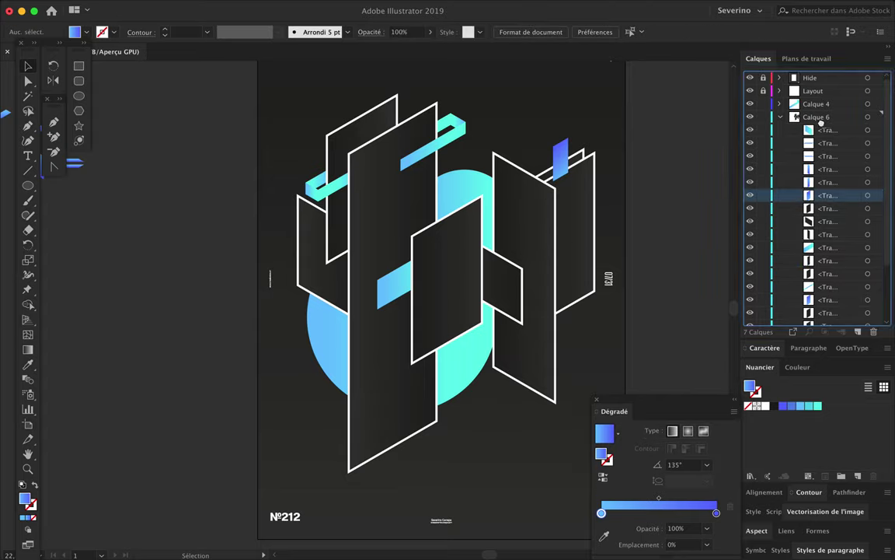
pyautogui.moveTo(815, 124)
pyautogui.mouseDown()
pyautogui.moveTo(818, 132)
pyautogui.moveTo(783, 106)
pyautogui.mouseUp()
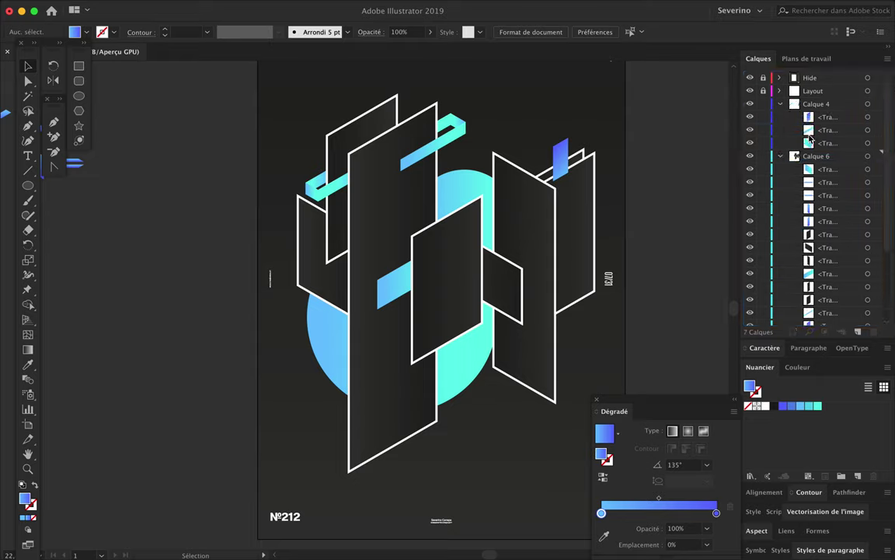
# Undo the move and place the copied slab lower in the Layers stacking order
pyautogui.click(565, 228)
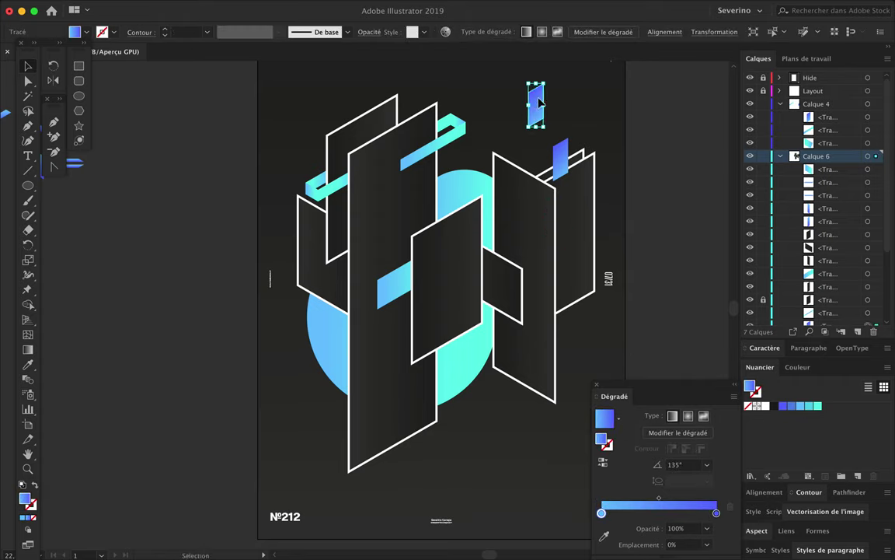
pyautogui.click(542, 215)
pyautogui.hotkey('ctrl', 'z')
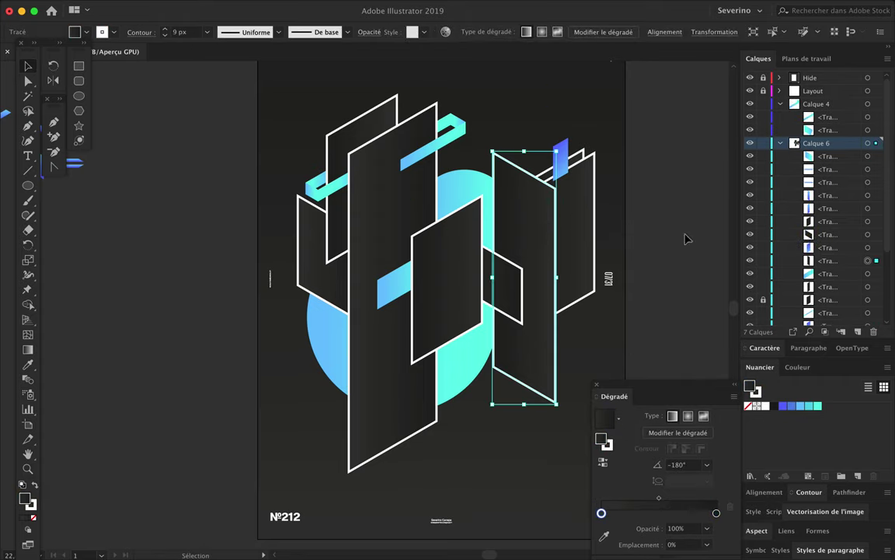
pyautogui.click(825, 247)
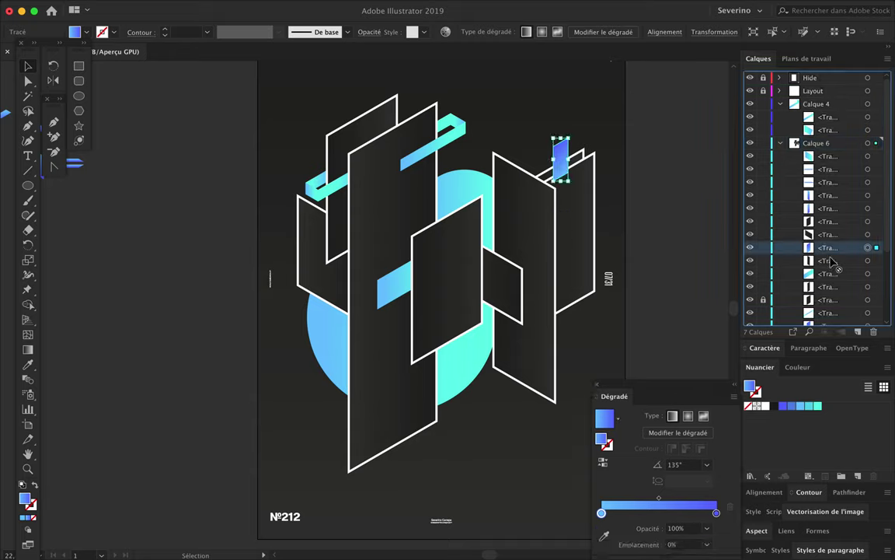
pyautogui.moveTo(830, 274); pyautogui.dragTo(829, 280)
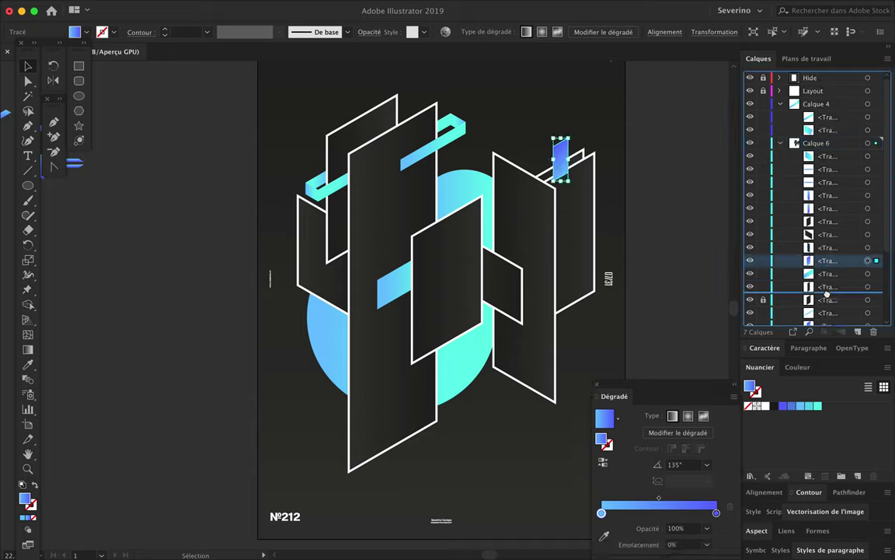
pyautogui.click(644, 214)
pyautogui.click(839, 286)
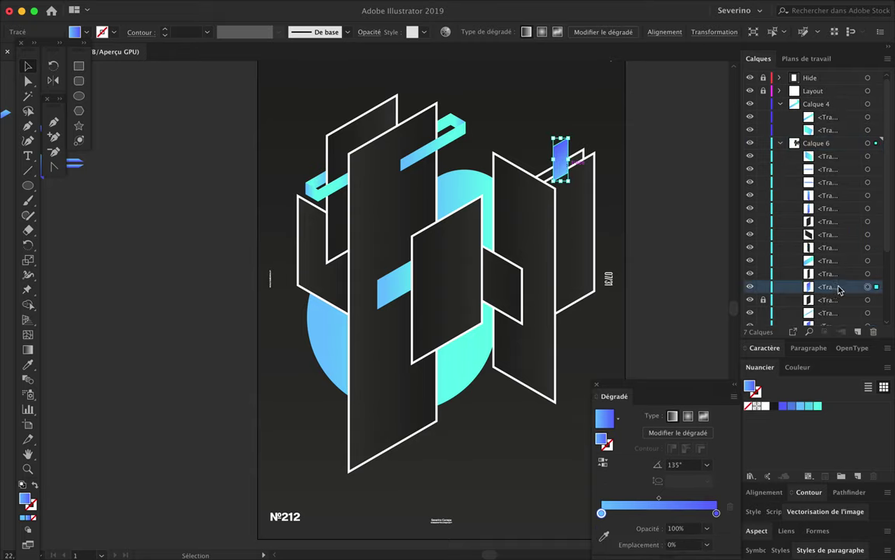
pyautogui.click(687, 232)
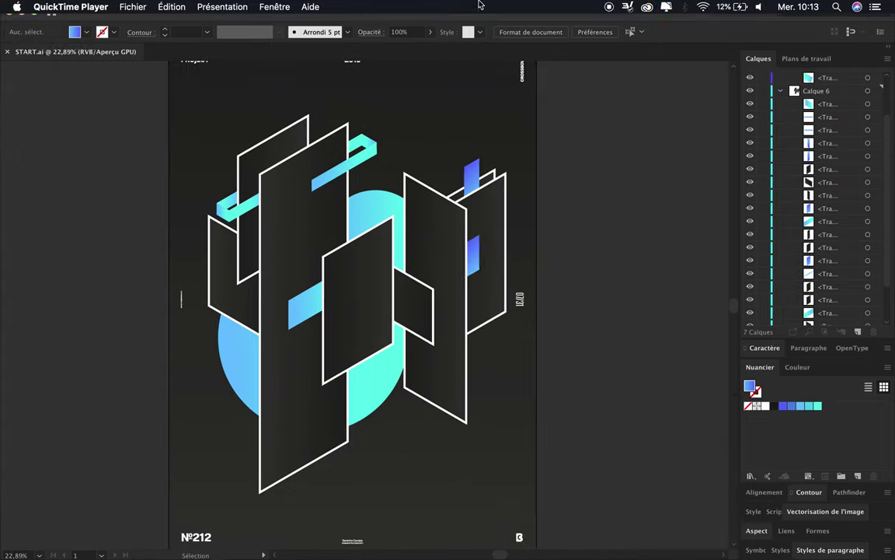
# Drag the copied slab down below the bottom panel and fit the poster in view
pyautogui.click(486, 255)
pyautogui.moveTo(488, 257)
pyautogui.mouseDown()
pyautogui.moveTo(492, 328)
pyautogui.moveTo(319, 424)
pyautogui.moveTo(330, 447)
pyautogui.moveTo(312, 462)
pyautogui.mouseUp()
pyautogui.click(558, 376)
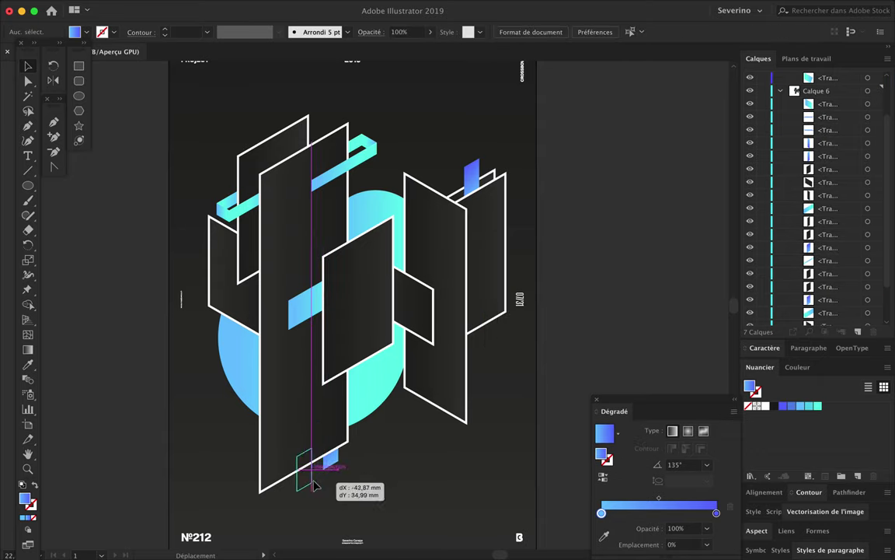
pyautogui.click(435, 473)
pyautogui.hotkey('ctrl', '0')
pyautogui.scroll(2, 435, 473)
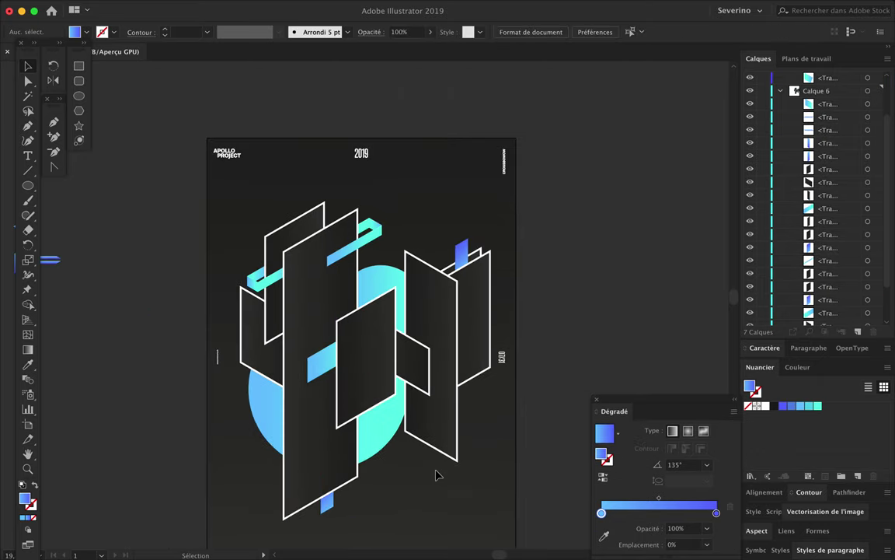
pyautogui.scroll(3, 780, 124)
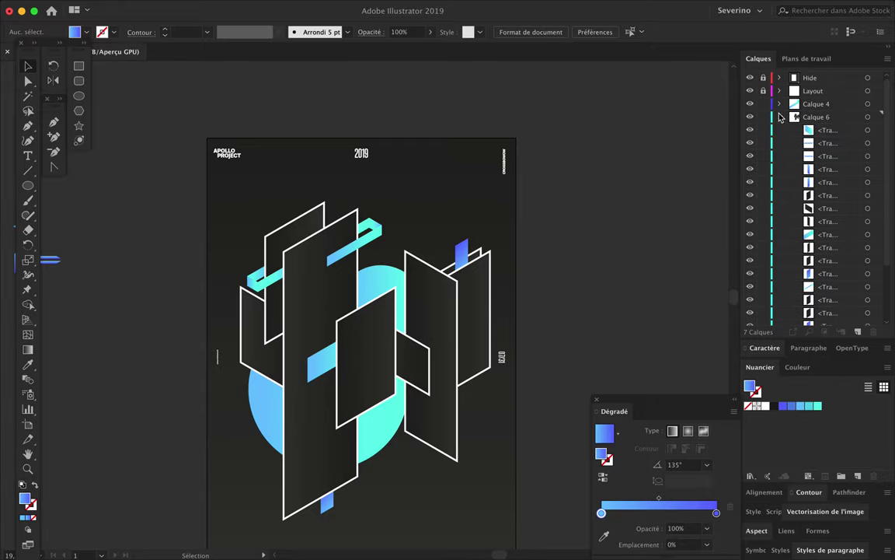
# Show the Grid layer and trace the zigzag band's first four corners with the Pen
pyautogui.click(780, 117)
pyautogui.click(750, 144)
pyautogui.scroll(5, 372, 333)
pyautogui.press('p')
pyautogui.scroll(-2, 372, 332)
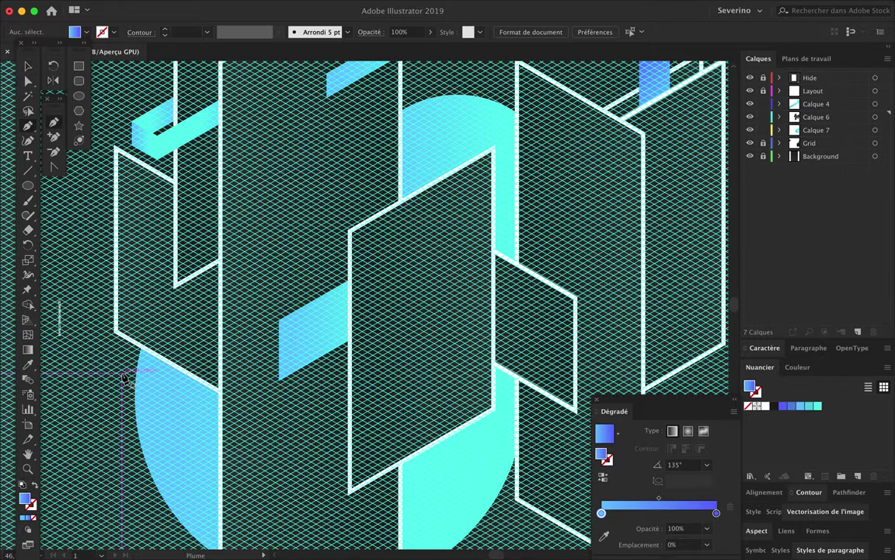
pyautogui.scroll(3, 123, 377)
pyautogui.click(139, 397)
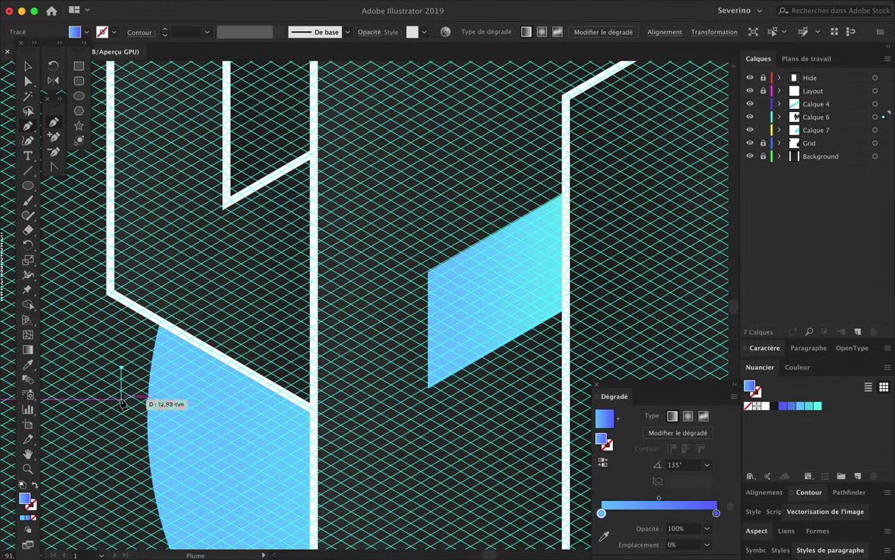
pyautogui.click(330, 483)
pyautogui.scroll(-3, 430, 444)
pyautogui.scroll(3, 442, 423)
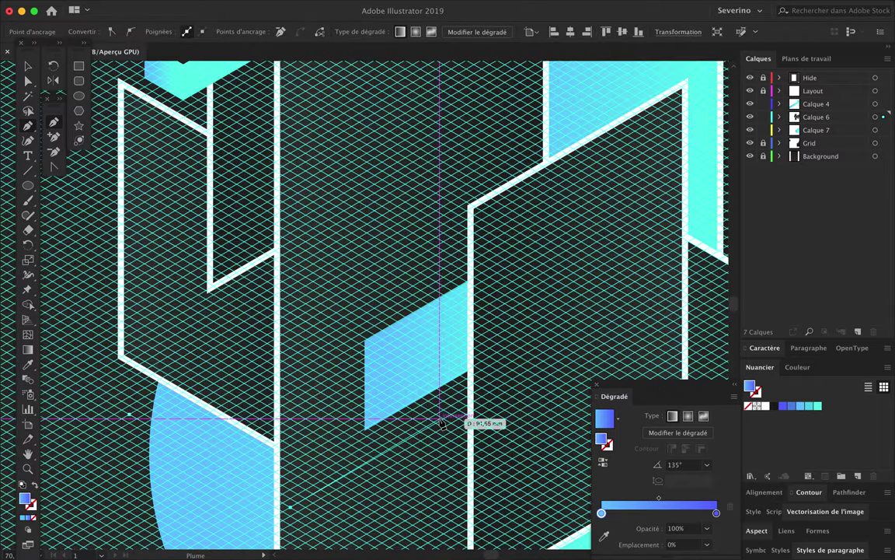
pyautogui.click(441, 423)
pyautogui.click(488, 456)
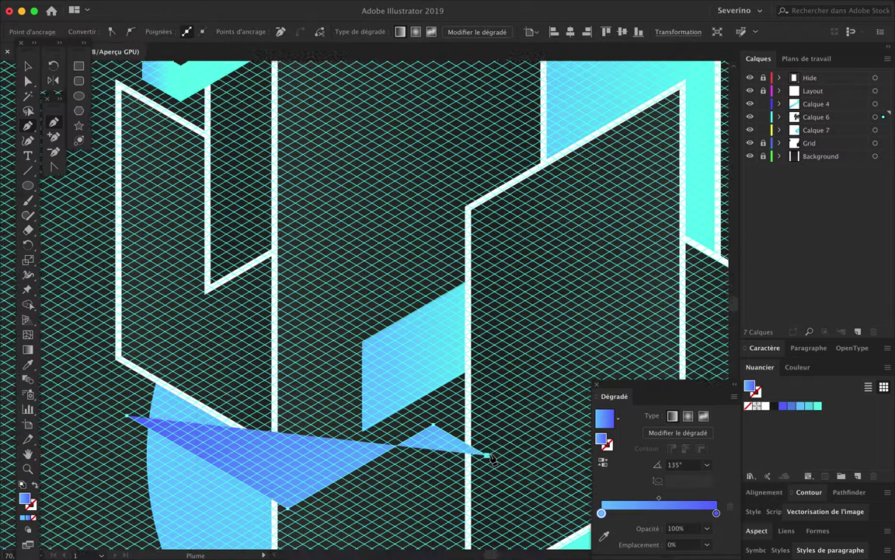
# Extend the zigzag band outline across to its right end
pyautogui.hscroll(4, 490, 457)
pyautogui.scroll(2, 505, 431)
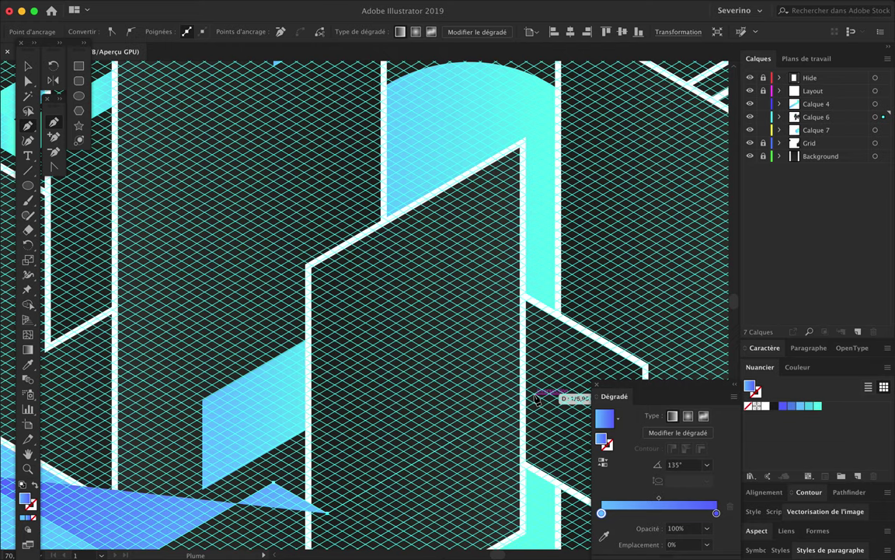
pyautogui.click(535, 398)
pyautogui.hscroll(5, 536, 399)
pyautogui.scroll(-2, 535, 398)
pyautogui.moveTo(570, 436); pyautogui.dragTo(433, 463)
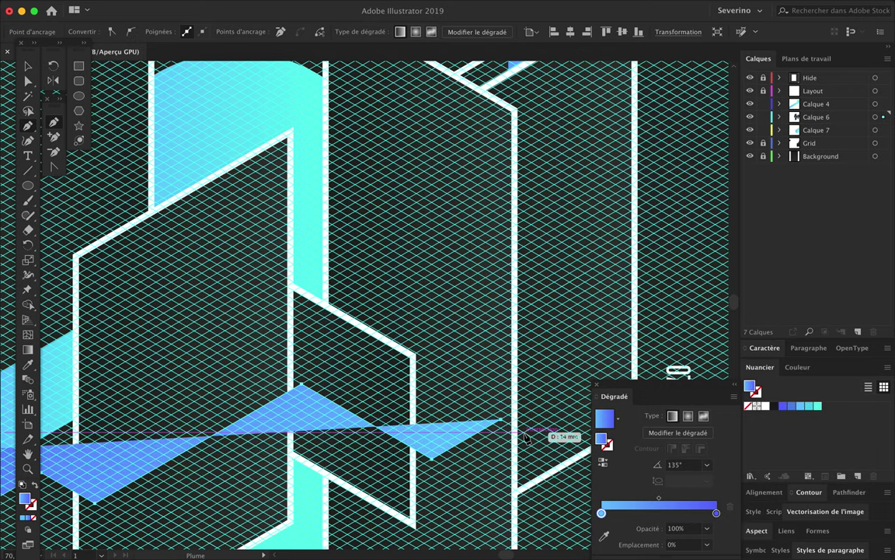
pyautogui.hscroll(3, 521, 422)
pyautogui.scroll(1, 521, 422)
pyautogui.click(582, 396)
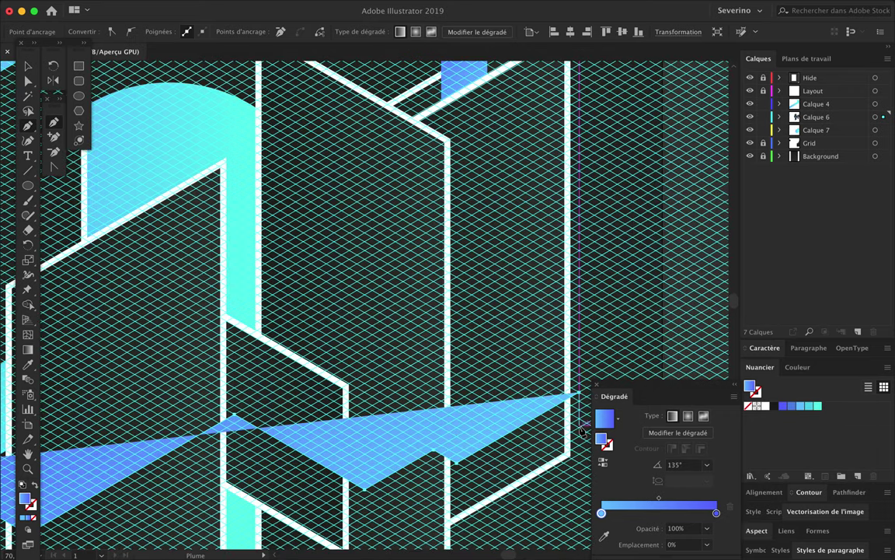
# Fill the band white, finish its lower edge, and hide the Grid layer again
pyautogui.click(23, 517)
pyautogui.scroll(3, 523, 460)
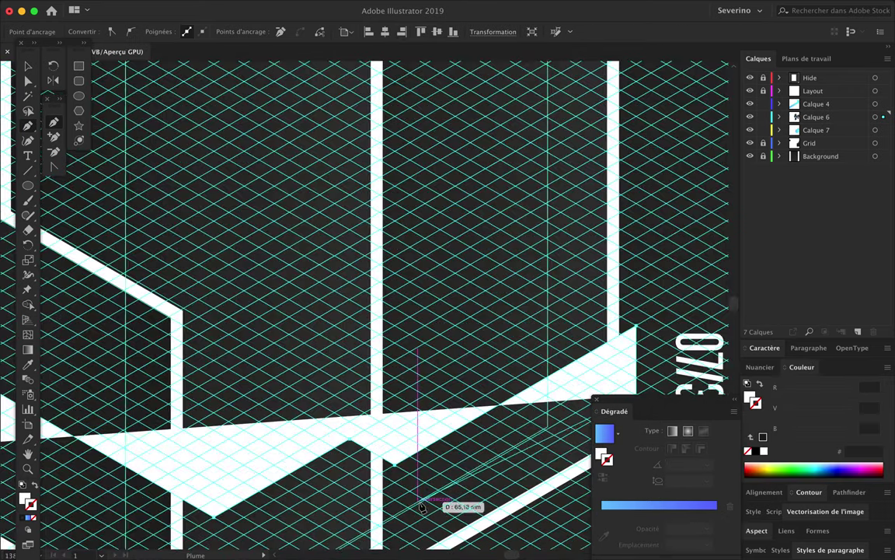
pyautogui.click(426, 532)
pyautogui.scroll(-3, 372, 528)
pyautogui.scroll(-2, 366, 517)
pyautogui.hscroll(-2, 365, 517)
pyautogui.scroll(-2, 203, 430)
pyautogui.hscroll(-4, 202, 430)
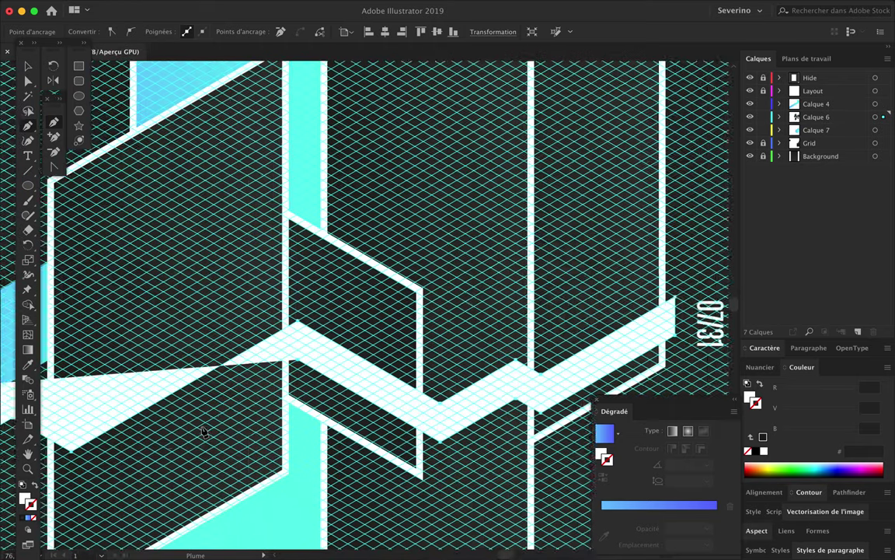
pyautogui.hscroll(-4, 190, 455)
pyautogui.hscroll(-4, 166, 465)
pyautogui.scroll(1, 193, 457)
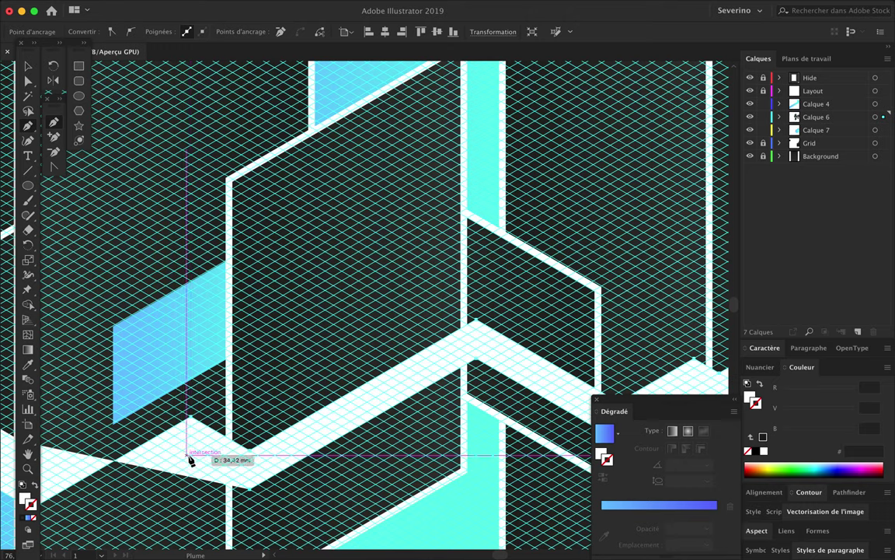
pyautogui.hscroll(-3, 194, 459)
pyautogui.hscroll(-3, 190, 465)
pyautogui.scroll(-2, 191, 465)
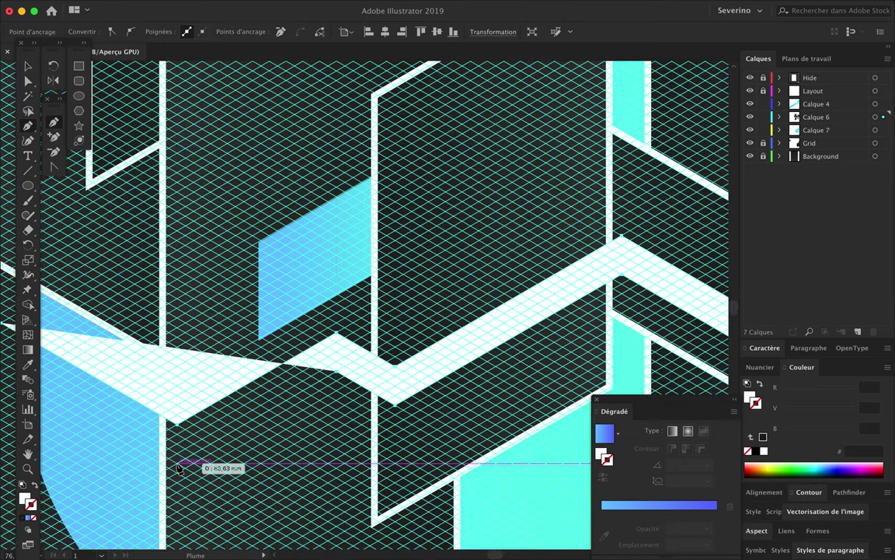
pyautogui.hscroll(-4, 111, 398)
pyautogui.scroll(-1, 111, 397)
pyautogui.press('a')
pyautogui.press('super+0')
pyautogui.click(750, 143)
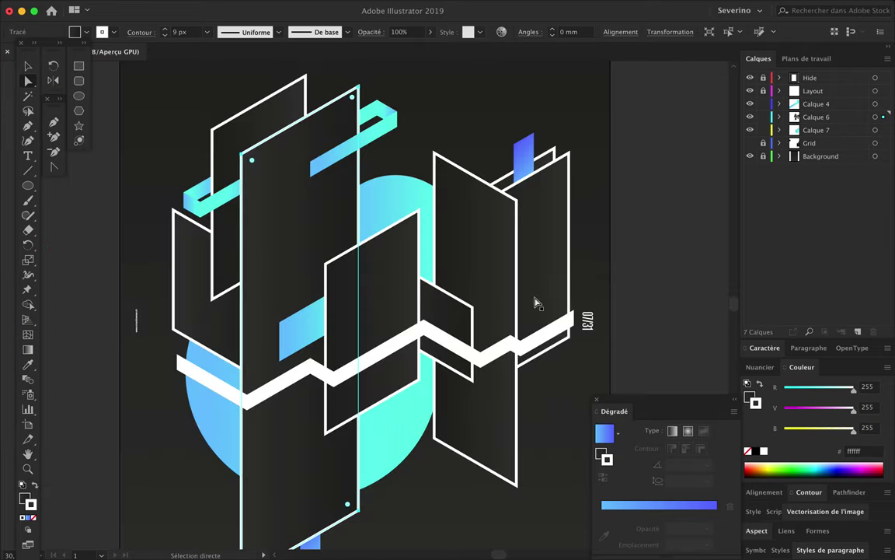
# Show the Grid layer again and drag the zigzag band's end point onto the grid
pyautogui.scroll(3, 535, 303)
pyautogui.scroll(-3, 292, 374)
pyautogui.scroll(3, 539, 365)
pyautogui.click(482, 365)
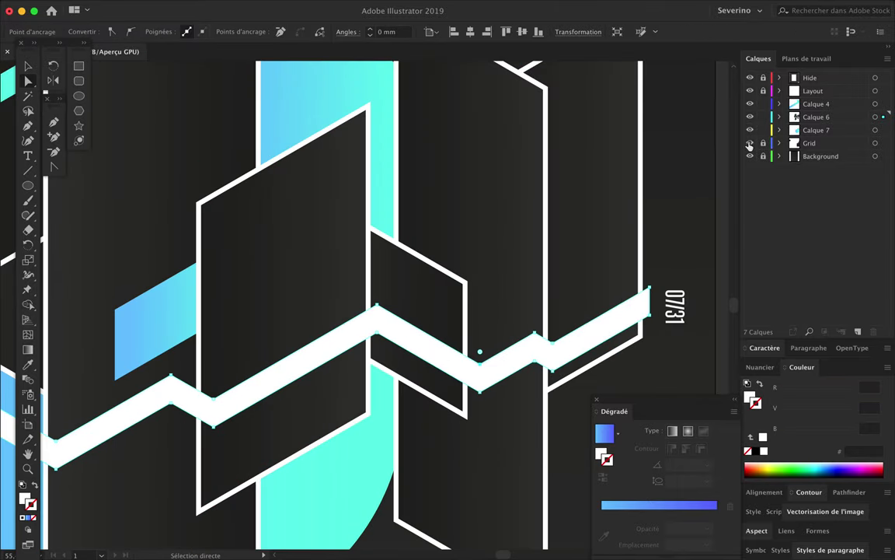
pyautogui.click(750, 143)
pyautogui.scroll(2, 505, 280)
pyautogui.moveTo(651, 235)
pyautogui.mouseDown()
pyautogui.moveTo(628, 221)
pyautogui.moveTo(631, 280)
pyautogui.mouseUp()
pyautogui.scroll(-2, 631, 280)
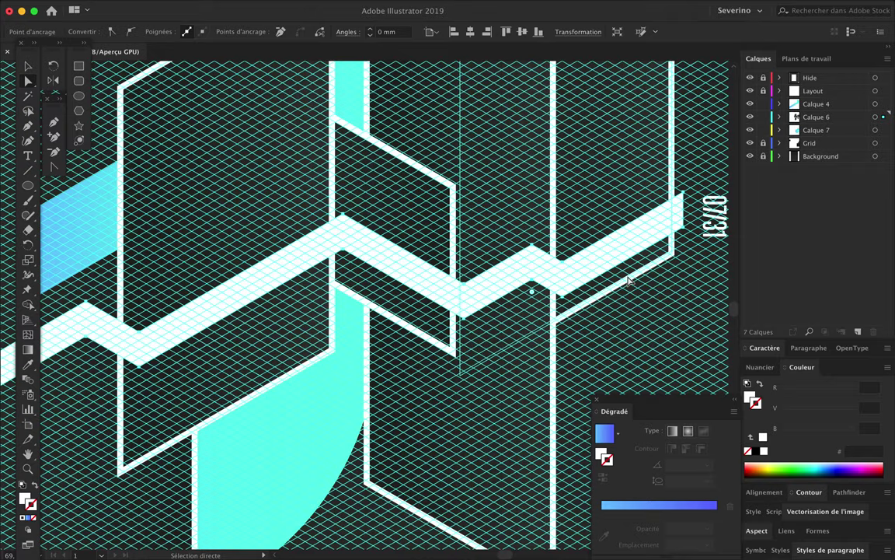
pyautogui.scroll(-2, 629, 280)
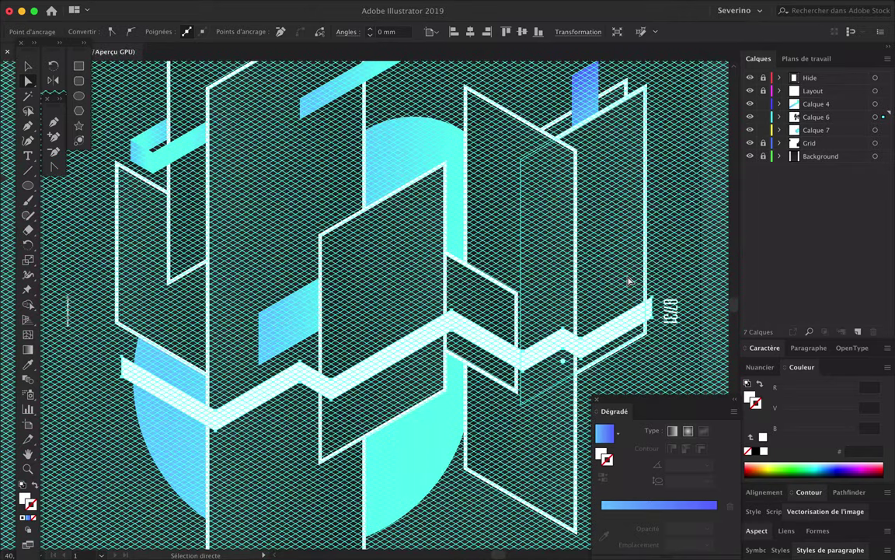
pyautogui.scroll(1, 125, 357)
pyautogui.press('p')
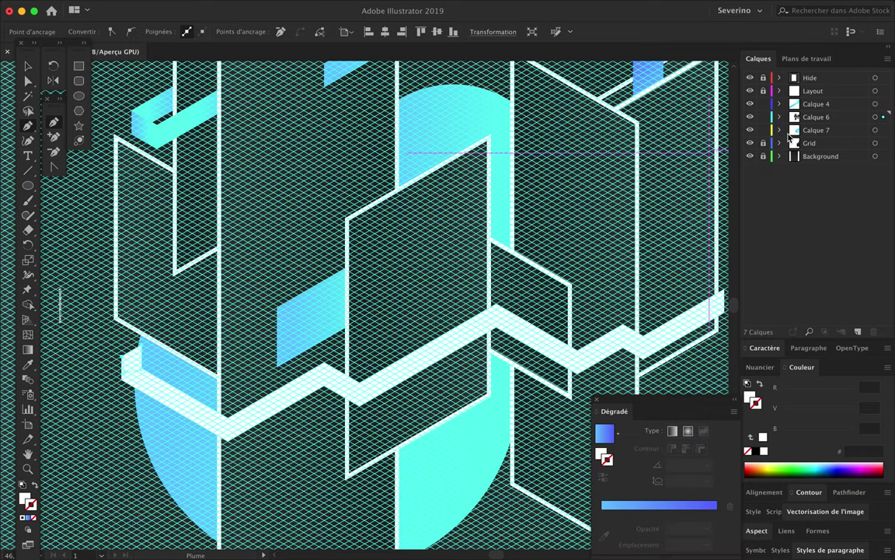
# Expand Calque 6 and Calque 7 in the Layers panel to list their contents
pyautogui.click(779, 117)
pyautogui.scroll(-5, 791, 295)
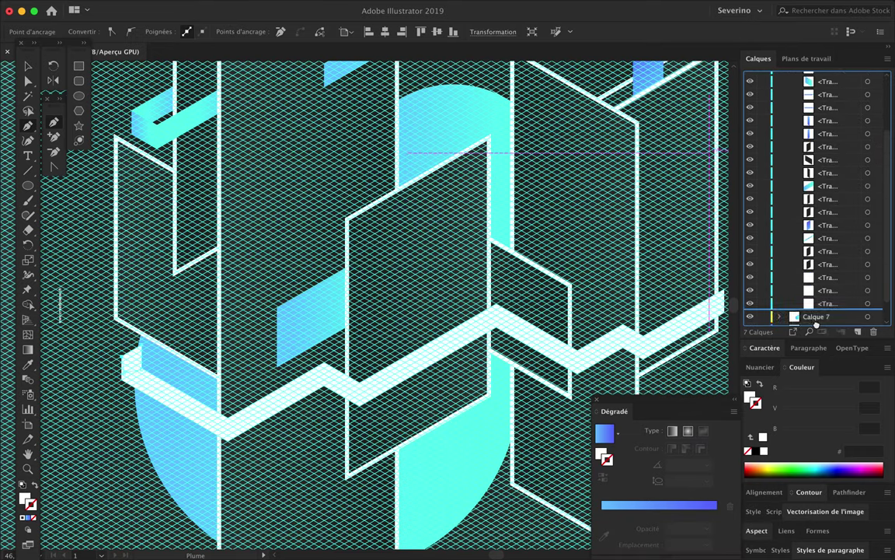
pyautogui.click(780, 293)
pyautogui.scroll(-2, 544, 311)
# Start a new path at the zigzag band's right-end corners, then fit the poster in view
pyautogui.click(665, 323)
pyautogui.scroll(3, 471, 351)
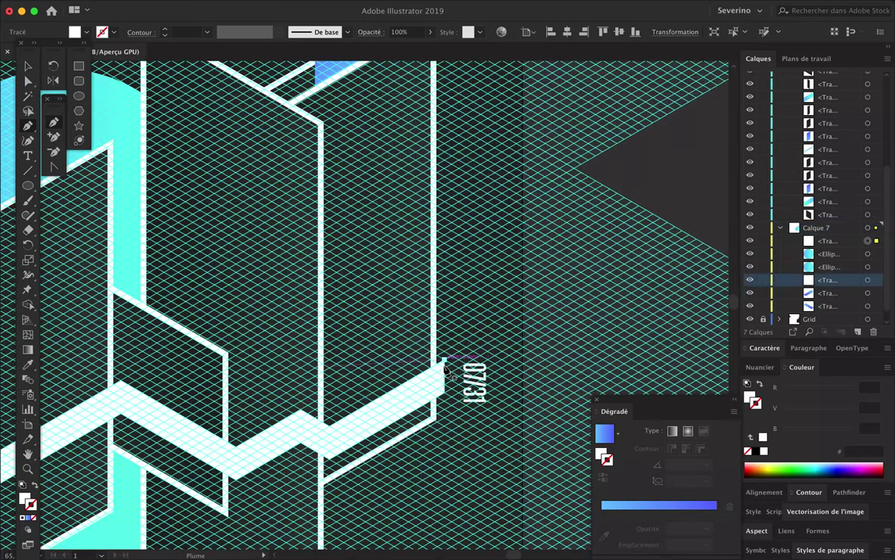
pyautogui.click(424, 351)
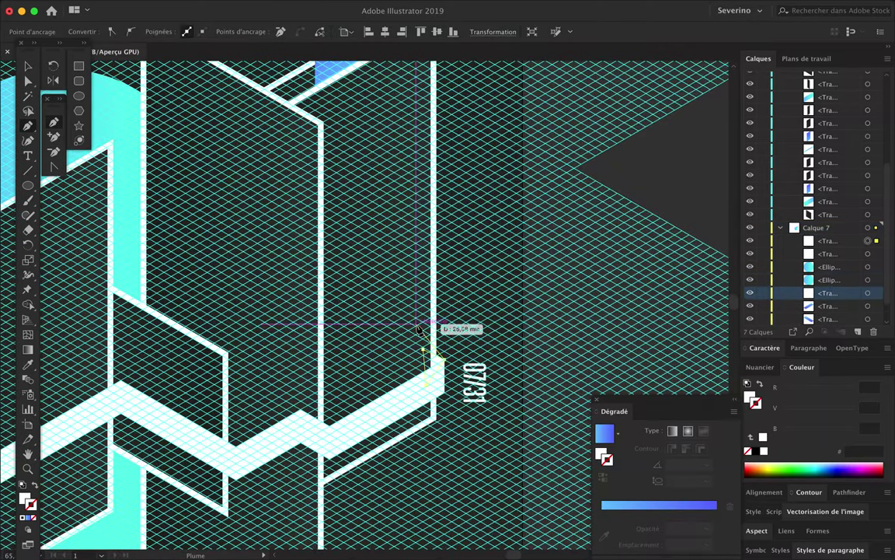
pyautogui.scroll(3, 431, 354)
pyautogui.press('Escape')
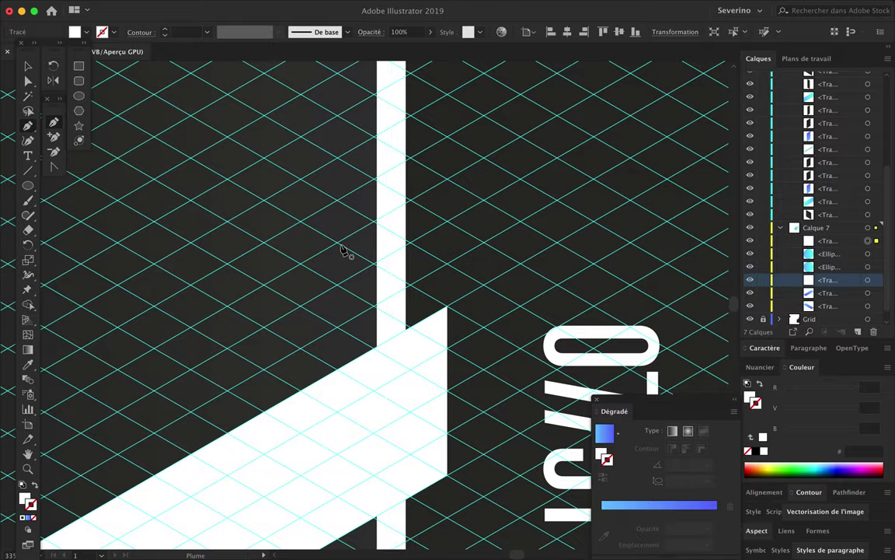
pyautogui.click(447, 305)
pyautogui.scroll(-5, 339, 246)
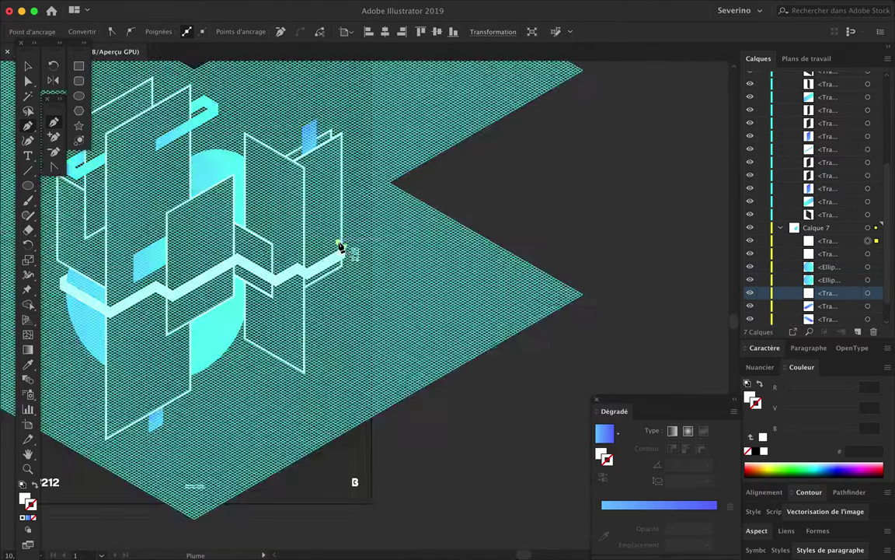
pyautogui.hotkey('ctrl', '0')
pyautogui.scroll(3, 285, 338)
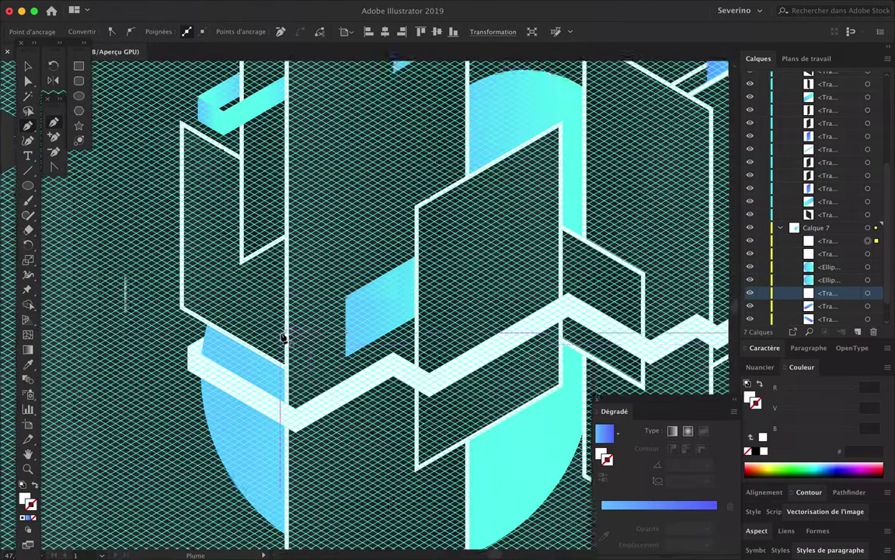
# Try a white parallelogram face above the upper-left panel, then undo the misdrawn attempt
pyautogui.scroll(3, 284, 338)
pyautogui.scroll(3, 257, 166)
pyautogui.scroll(3, 257, 165)
pyautogui.scroll(1, 258, 160)
pyautogui.scroll(2, 260, 146)
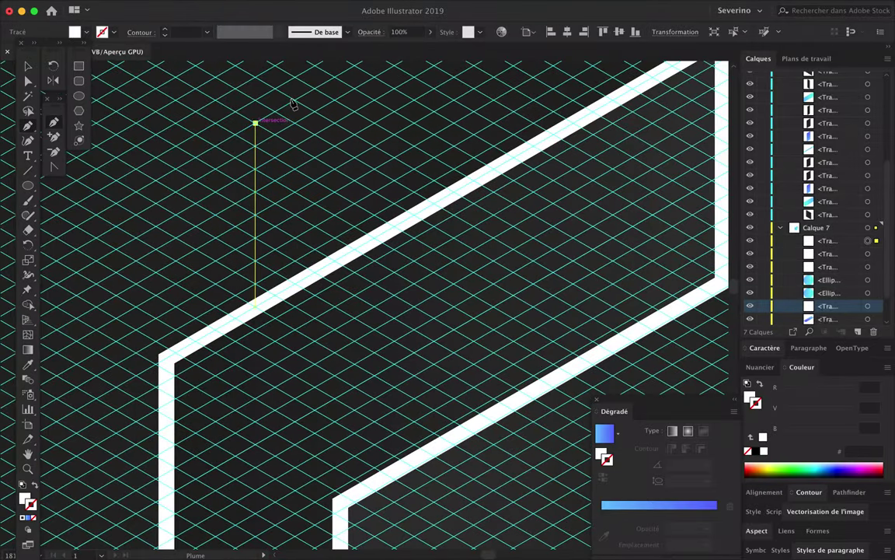
pyautogui.click(334, 78)
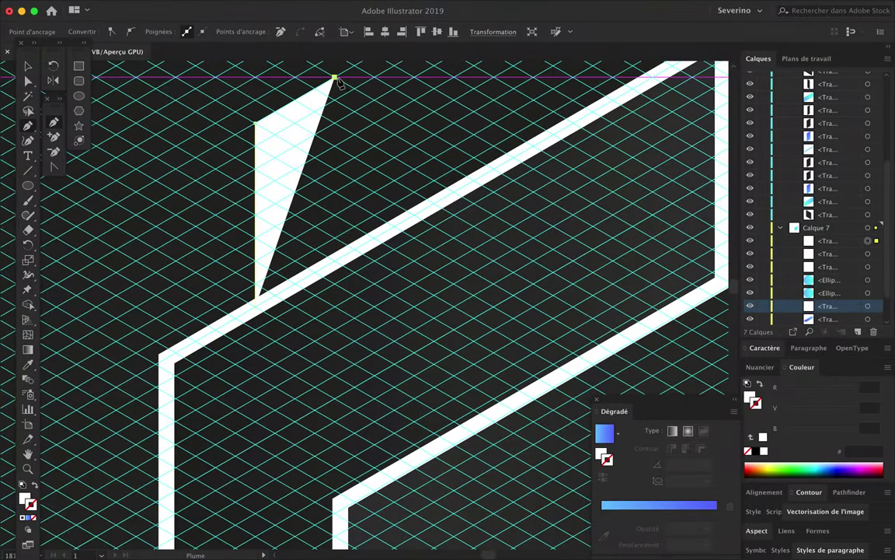
pyautogui.click(335, 252)
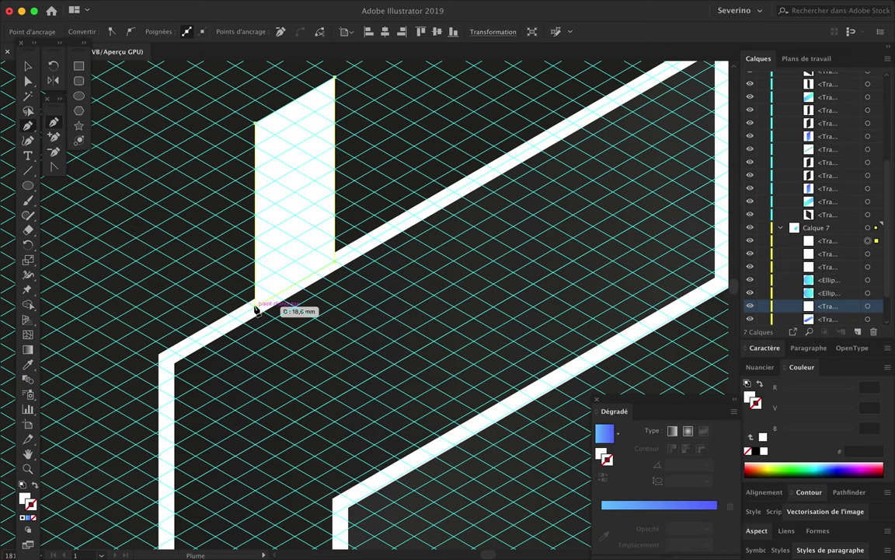
pyautogui.press('BackSpace')
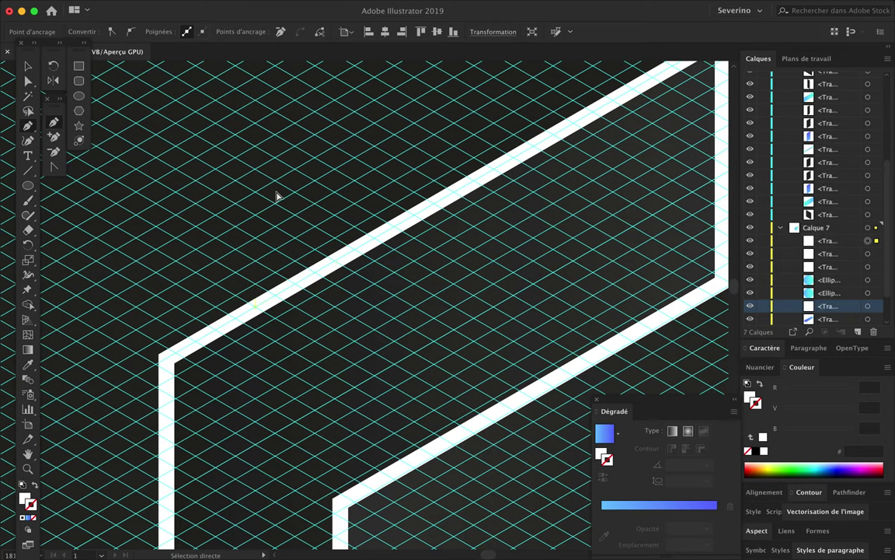
# Redraw the white quadrilateral face from the panel's left edge with four grid-snapped corners
pyautogui.click(255, 123)
pyautogui.click(255, 305)
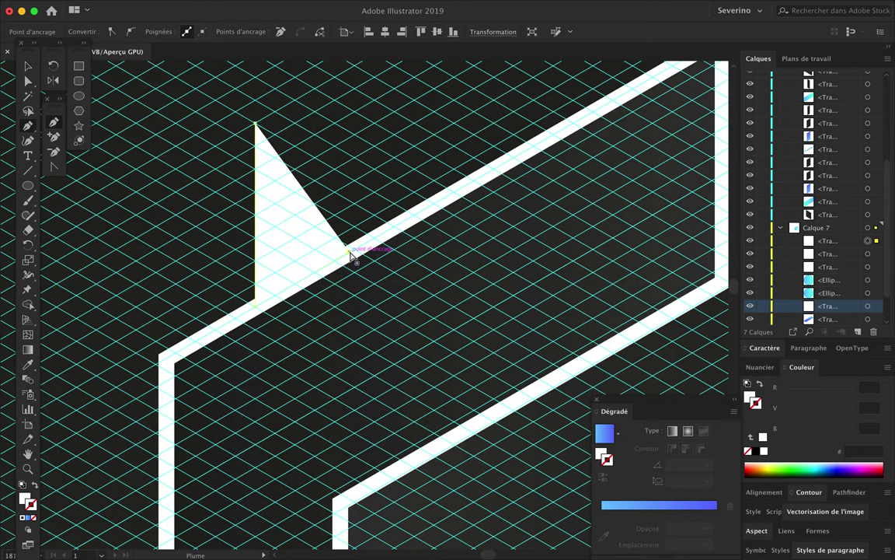
pyautogui.click(355, 248)
pyautogui.click(354, 90)
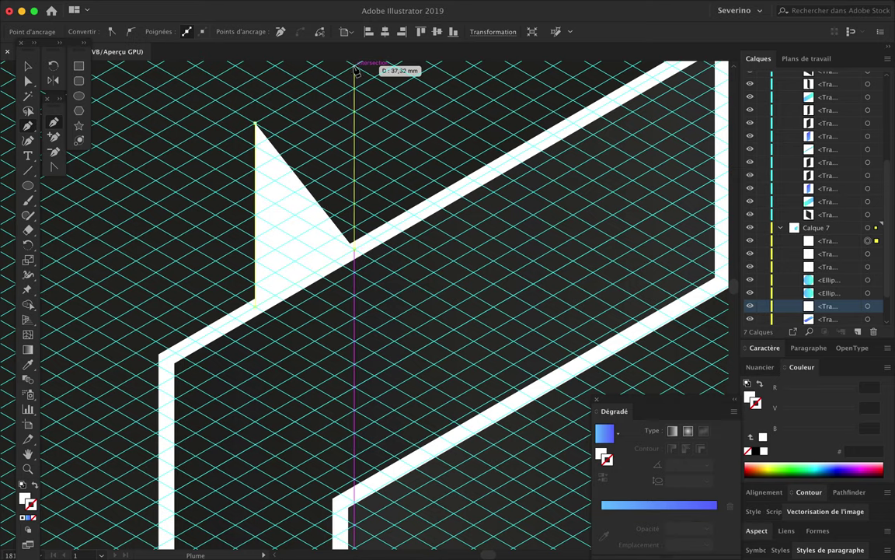
pyautogui.scroll(-2, 268, 135)
pyautogui.scroll(-3, 257, 139)
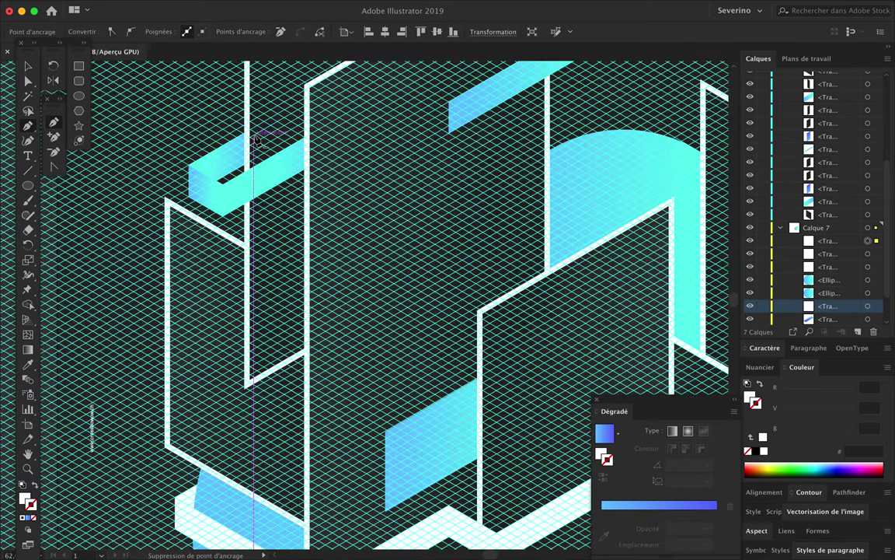
pyautogui.scroll(-2, 256, 138)
pyautogui.scroll(-2, 248, 138)
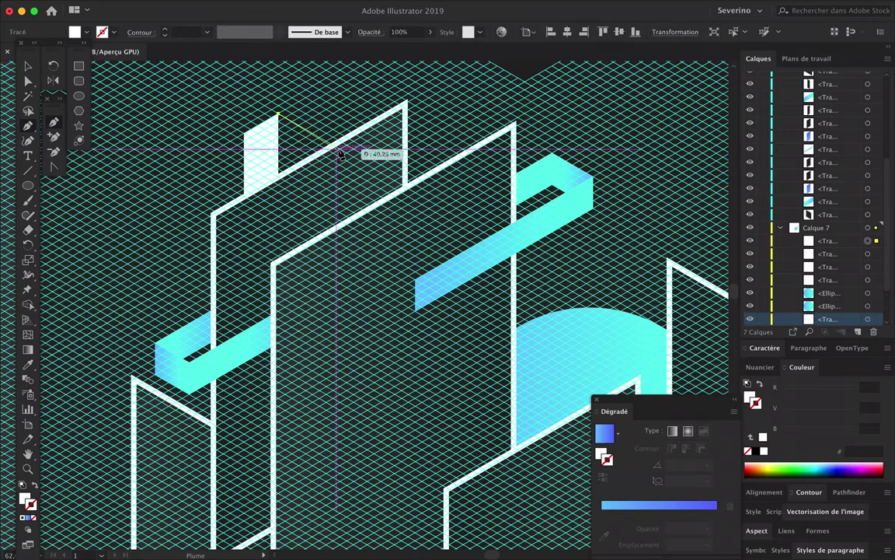
# Add the vertical edges and corner forming the white shape's notch above the upper-left panel
pyautogui.click(374, 169)
pyautogui.click(374, 206)
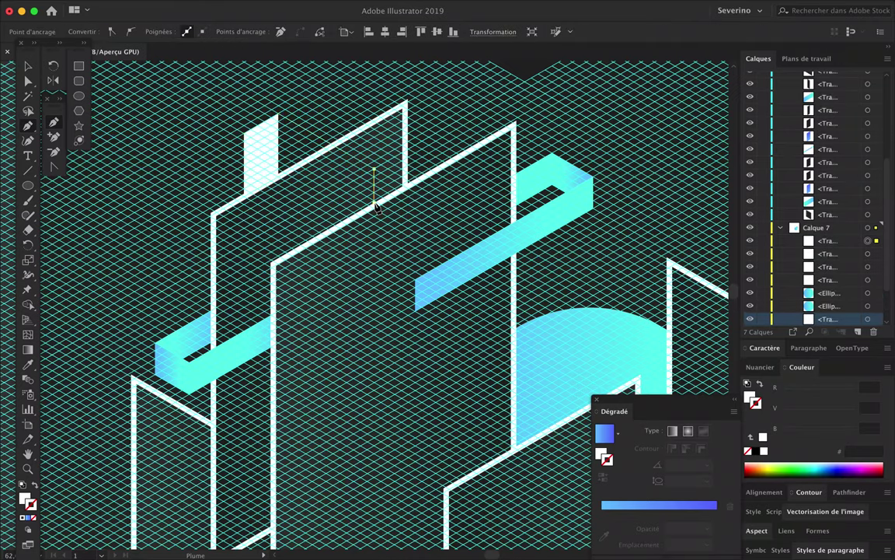
pyautogui.scroll(2, 351, 222)
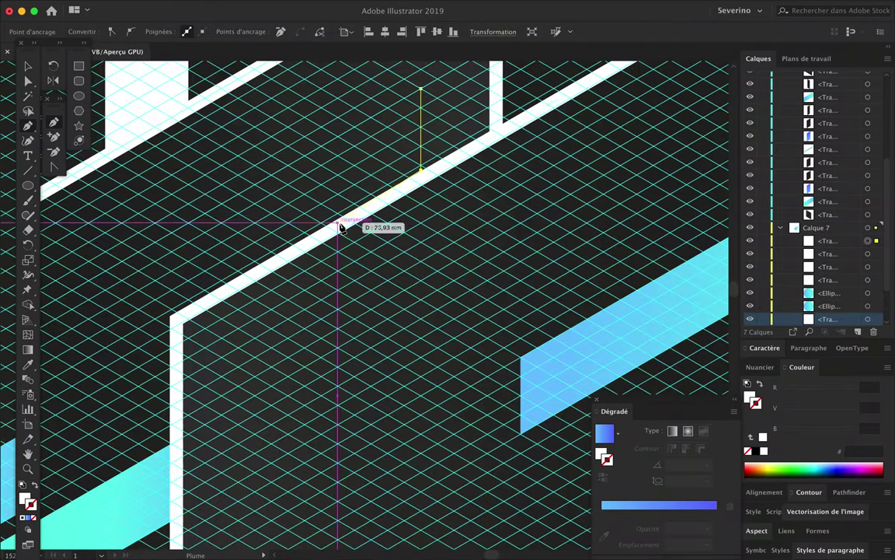
pyautogui.scroll(2, 356, 216)
pyautogui.click(347, 290)
pyautogui.click(347, 204)
pyautogui.scroll(2, 347, 208)
pyautogui.click(121, 147)
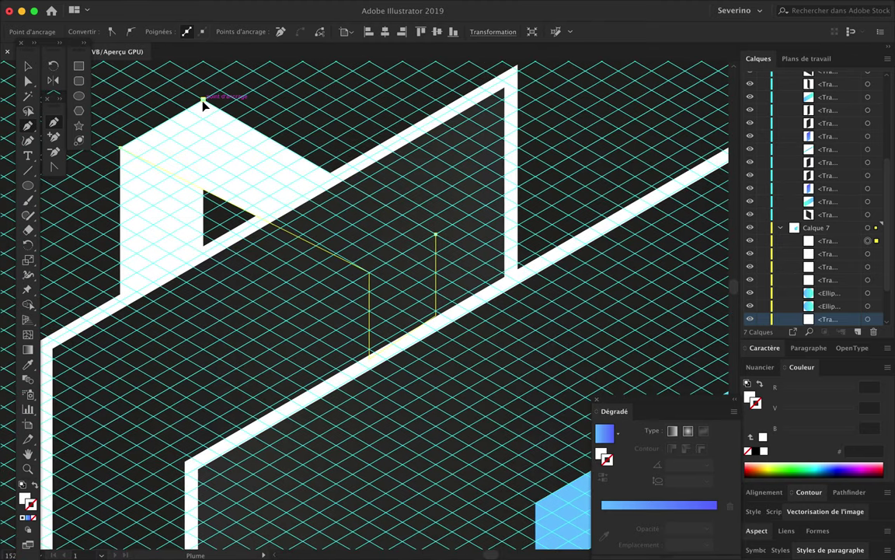
# Pull one anchor down-left with Direct Selection to fix the shape, then select it
pyautogui.press('a')
pyautogui.moveTo(370, 273); pyautogui.dragTo(356, 370)
pyautogui.scroll(-3, 355, 370)
pyautogui.scroll(-3, 355, 368)
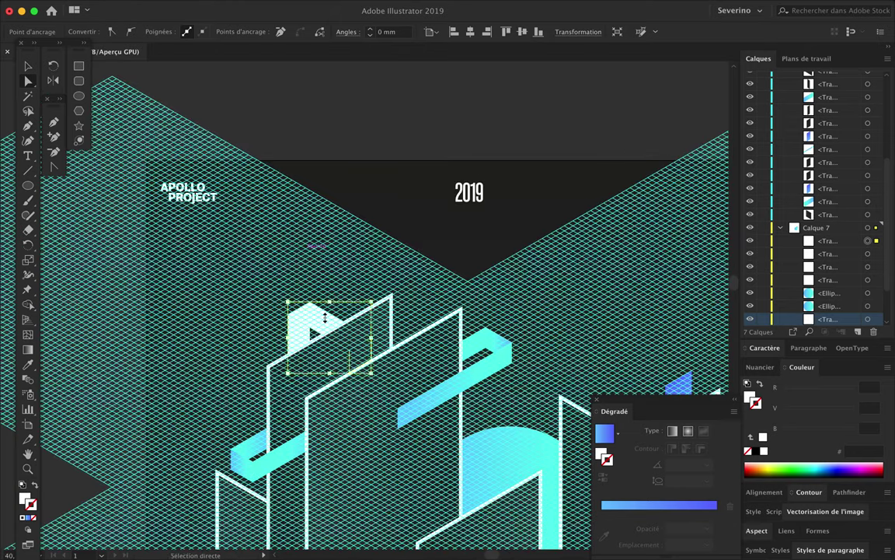
pyautogui.press('v')
pyautogui.click(353, 321)
pyautogui.scroll(10, 821, 155)
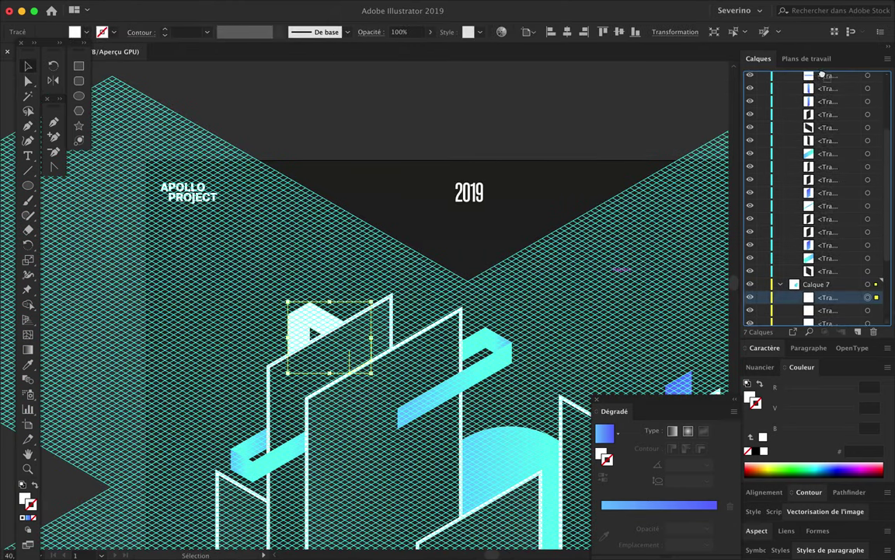
# Deselect everything, collapse Calque 6 and hide the isometric Grid layer
pyautogui.click(498, 282)
pyautogui.scroll(3, 495, 292)
pyautogui.scroll(3, 492, 299)
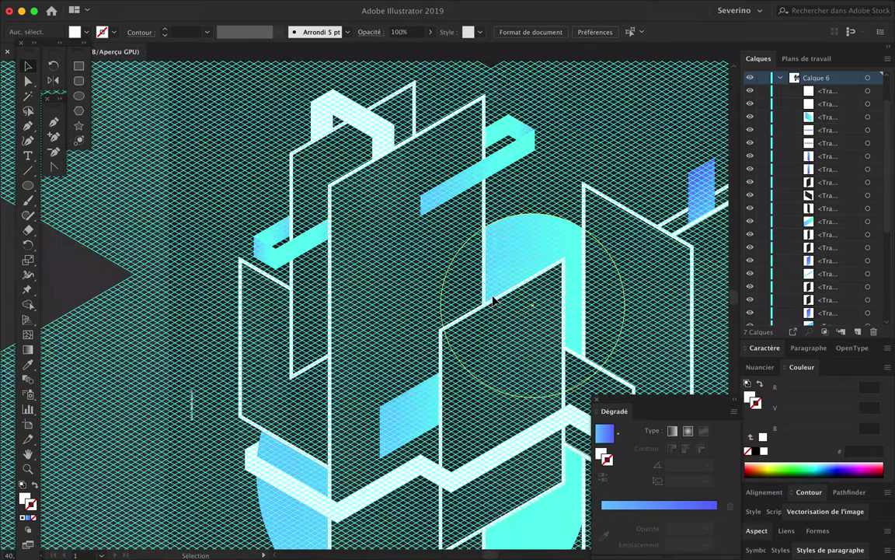
pyautogui.hscroll(3, 493, 300)
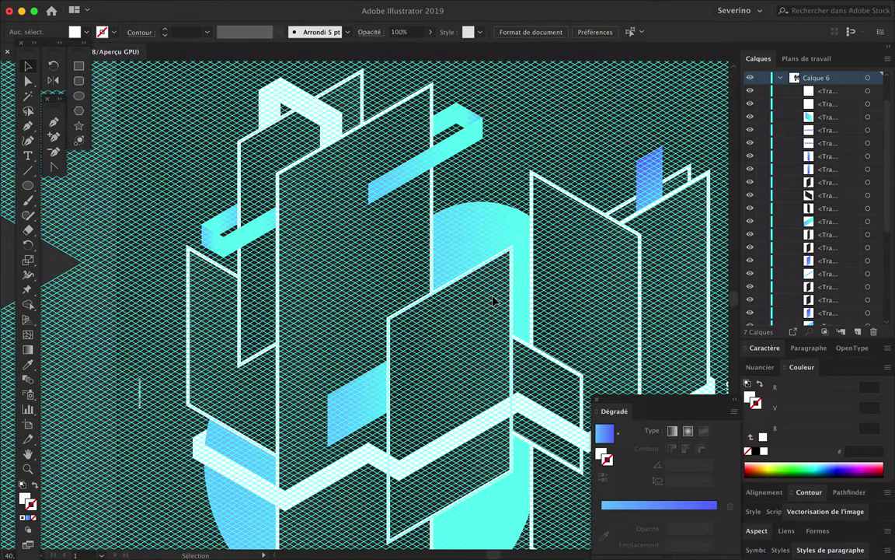
pyautogui.hscroll(3, 493, 300)
pyautogui.scroll(-2, 493, 300)
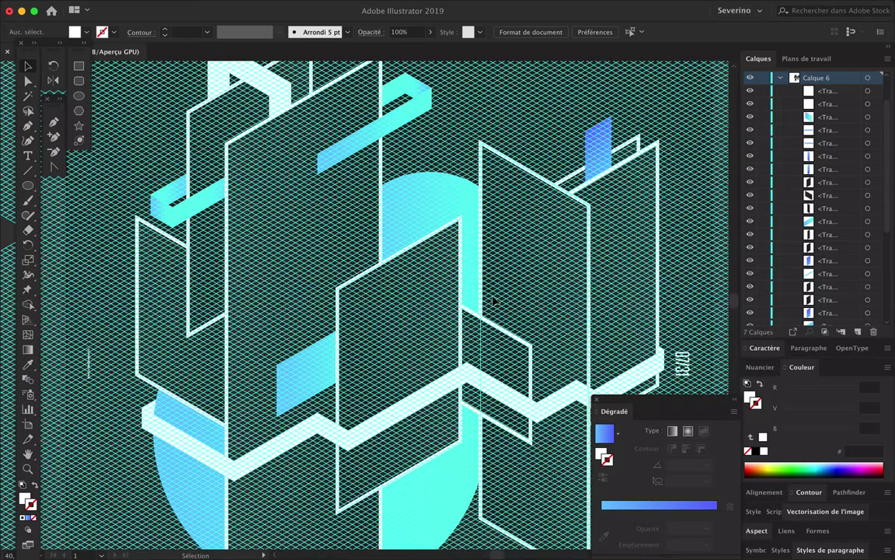
pyautogui.scroll(-5, 493, 300)
pyautogui.scroll(3, 780, 116)
pyautogui.click(779, 117)
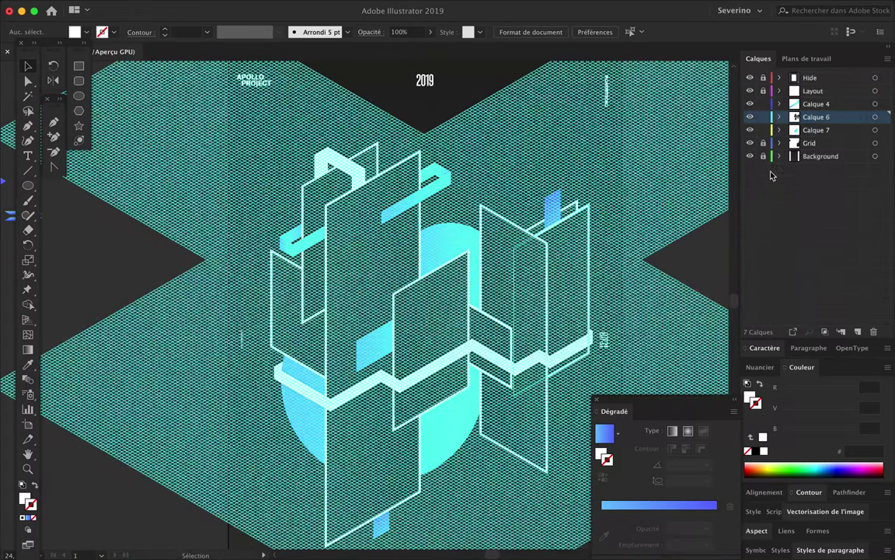
pyautogui.click(750, 144)
# Toggle the Grid layer back on and off again, then fit the whole poster with Ctrl+0
pyautogui.scroll(-1, 621, 261)
pyautogui.scroll(3, 622, 260)
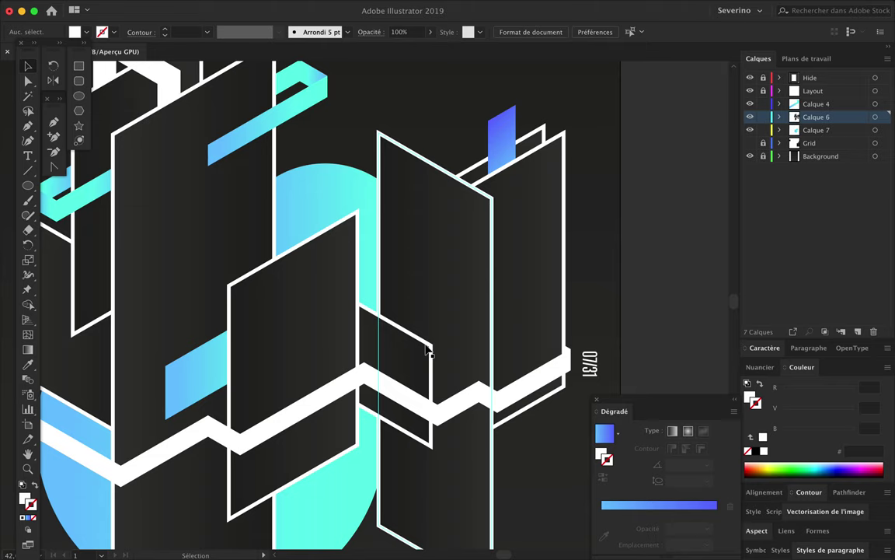
pyautogui.scroll(2, 426, 356)
pyautogui.press('a')
pyautogui.click(750, 143)
pyautogui.press('v')
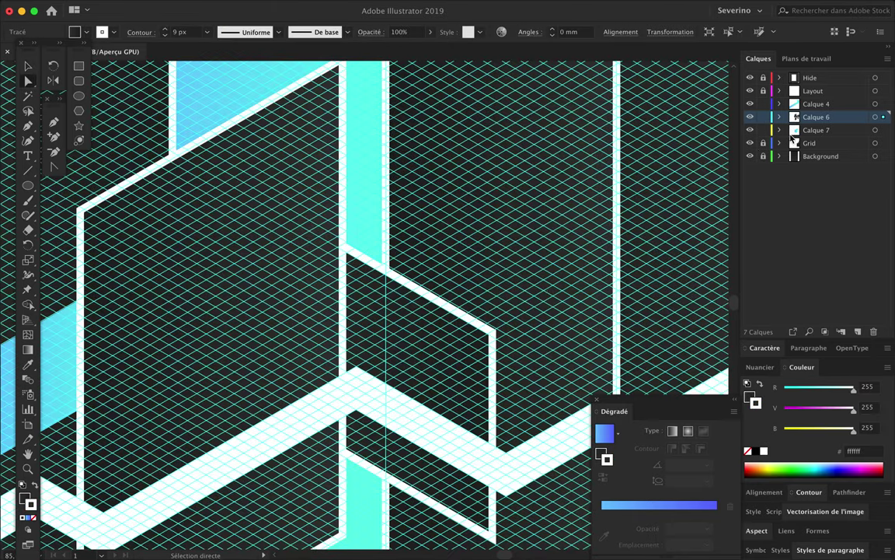
pyautogui.click(750, 143)
pyautogui.hotkey('ctrl', '0')
# Reposition a small blue shape and move it to layer Calque 4
pyautogui.scroll(1, 404, 359)
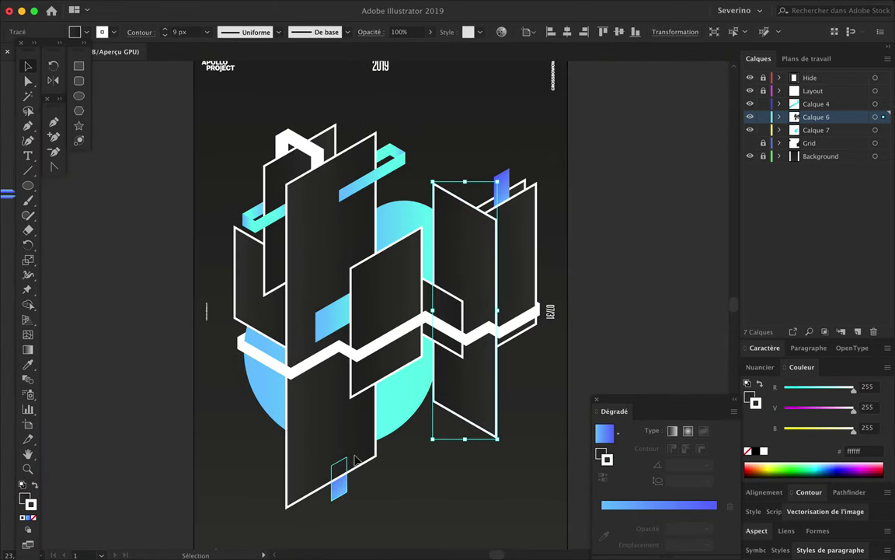
pyautogui.moveTo(355, 460); pyautogui.dragTo(407, 355)
pyautogui.moveTo(883, 114); pyautogui.dragTo(884, 103)
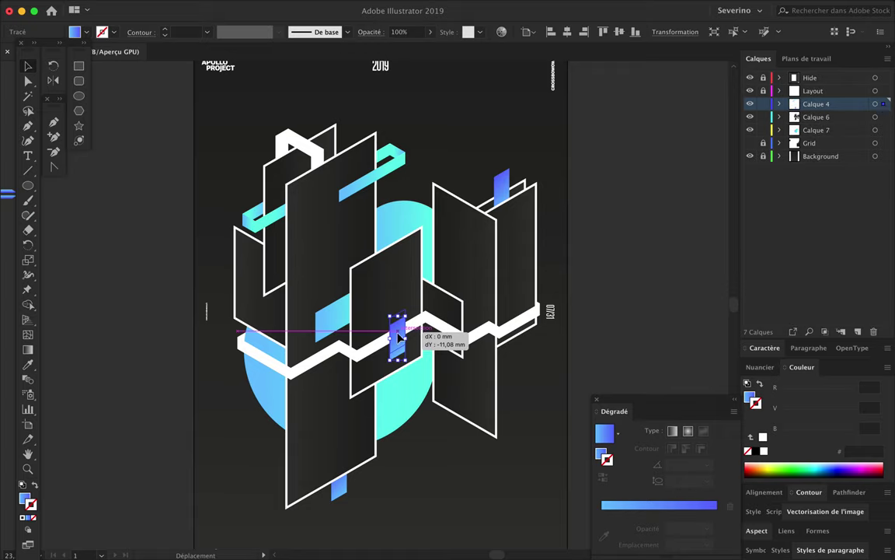
# Nudge the small blue shape upward, deselect it, and show the isometric grid again
pyautogui.moveTo(390, 340); pyautogui.dragTo(391, 342)
pyautogui.click(436, 438)
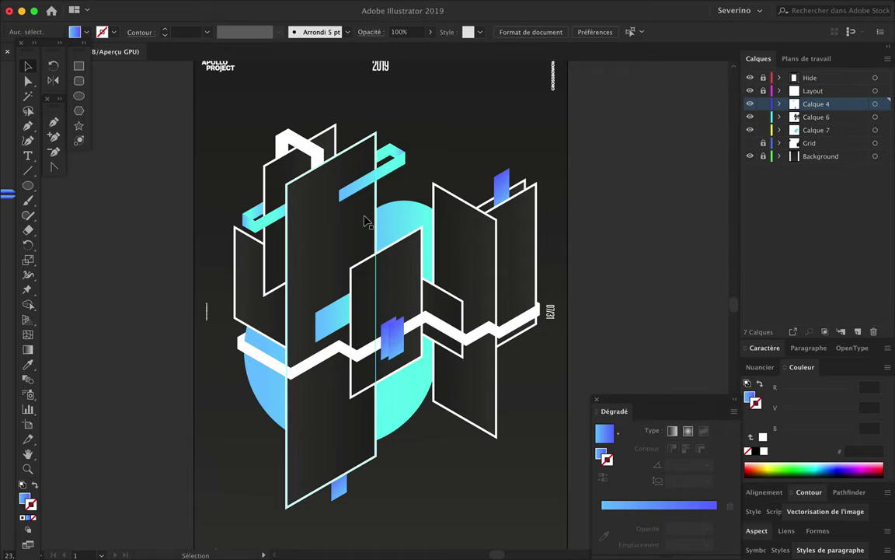
pyautogui.scroll(2, 365, 221)
pyautogui.click(750, 143)
pyautogui.scroll(2, 436, 216)
pyautogui.press('p')
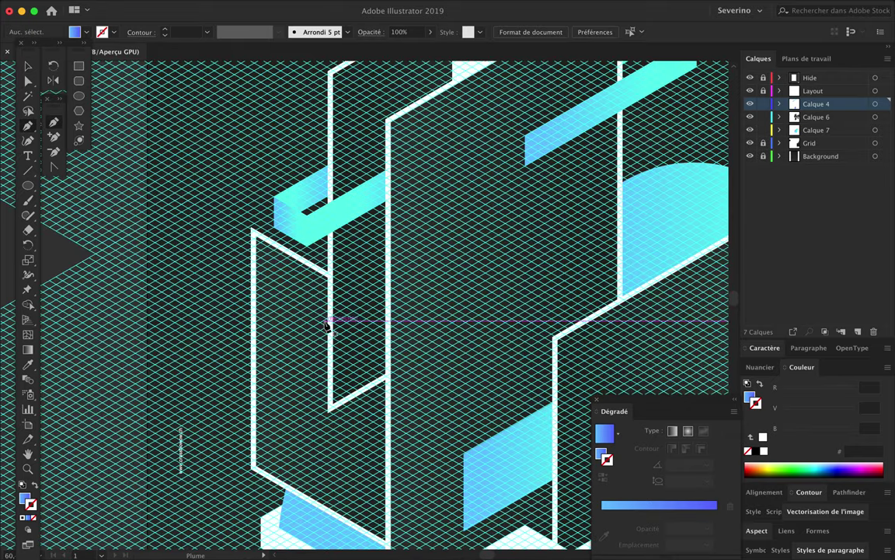
# Draw a blue parallelogram, duplicate it alongside, and move both to active layer Calque 7
pyautogui.moveTo(295, 295); pyautogui.dragTo(217, 311)
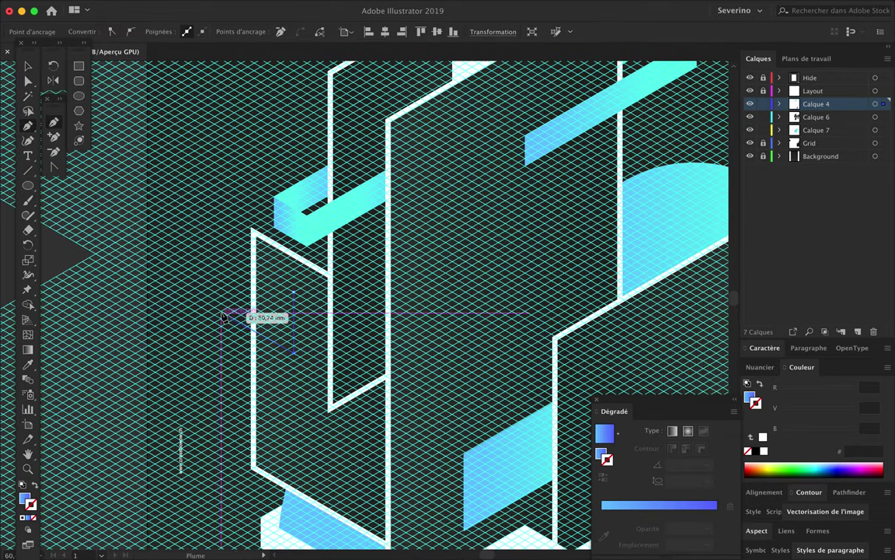
pyautogui.click(217, 265)
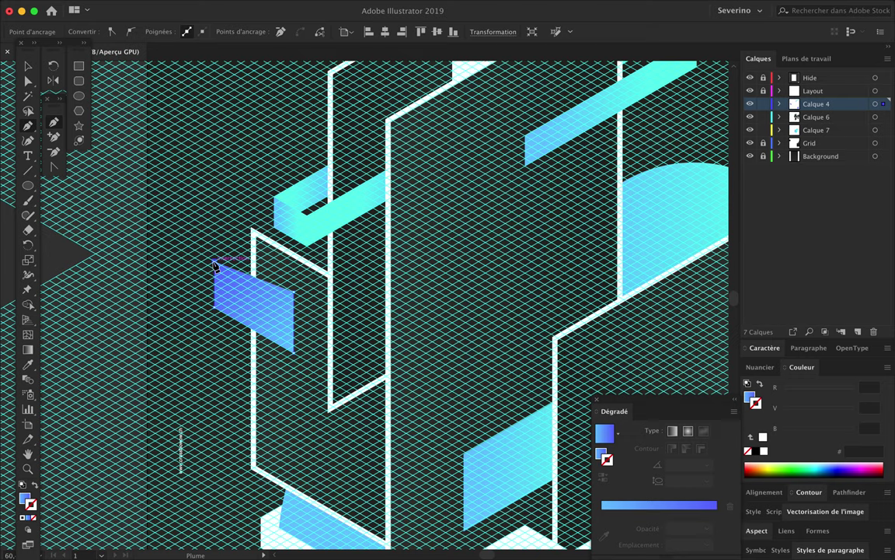
pyautogui.press('a')
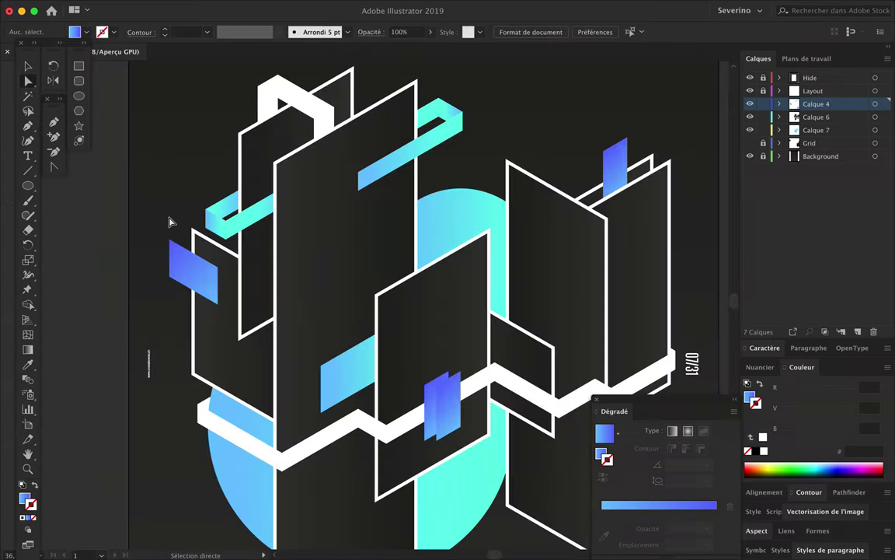
pyautogui.scroll(-2, 170, 222)
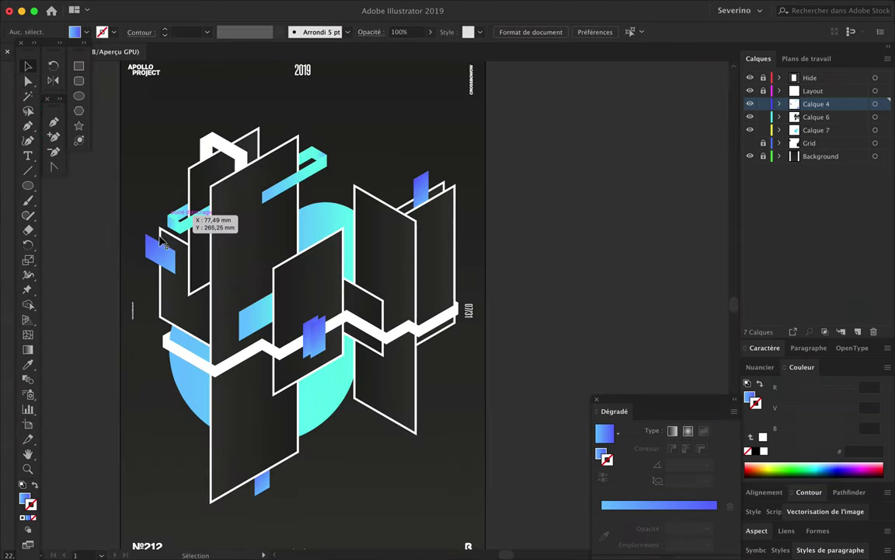
pyautogui.moveTo(163, 248); pyautogui.dragTo(163, 250)
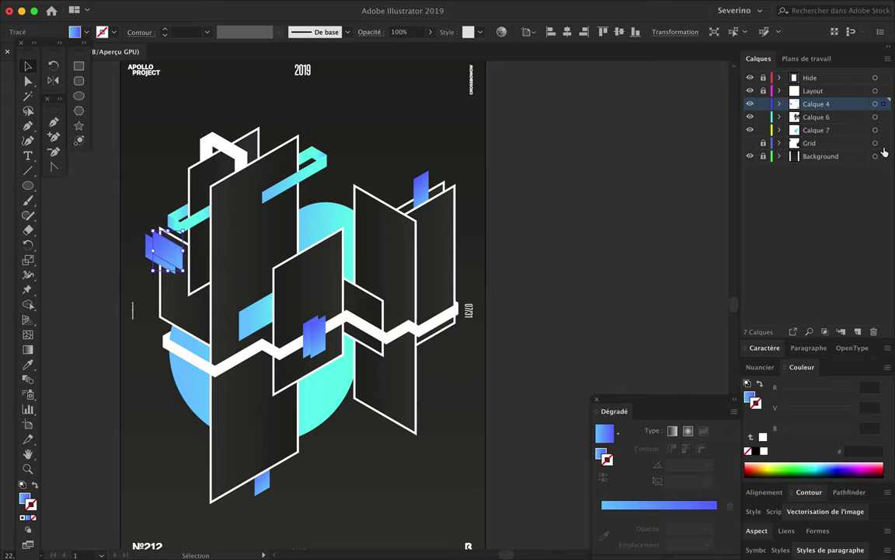
pyautogui.moveTo(882, 104); pyautogui.dragTo(882, 130)
pyautogui.click(580, 193)
pyautogui.scroll(3, 415, 229)
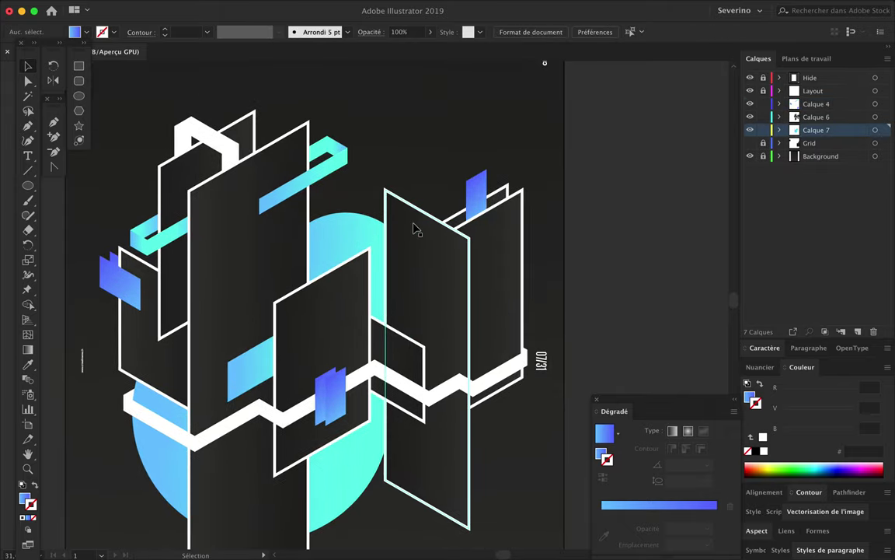
# Add the APOLLO text at the top and scale it up
pyautogui.scroll(-2, 415, 230)
pyautogui.scroll(-2, 414, 229)
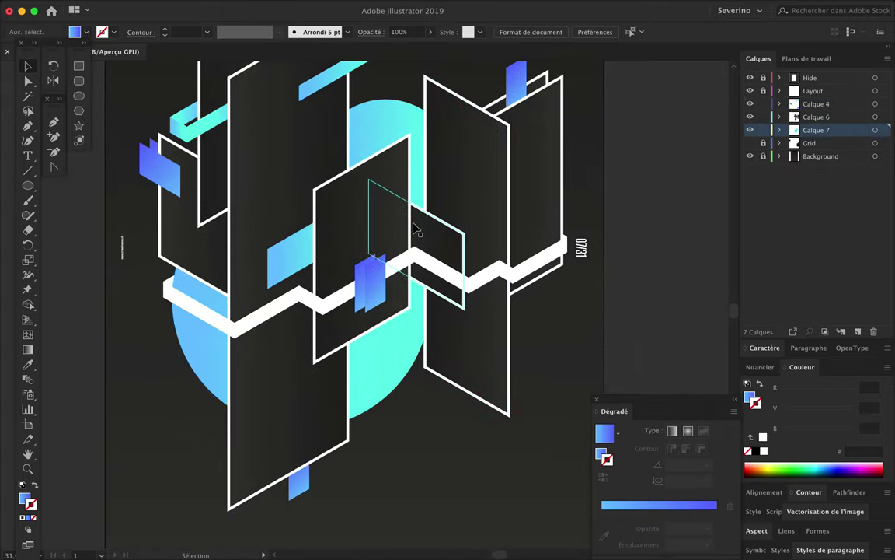
pyautogui.scroll(2, 414, 229)
pyautogui.scroll(2, 414, 229)
pyautogui.press('t')
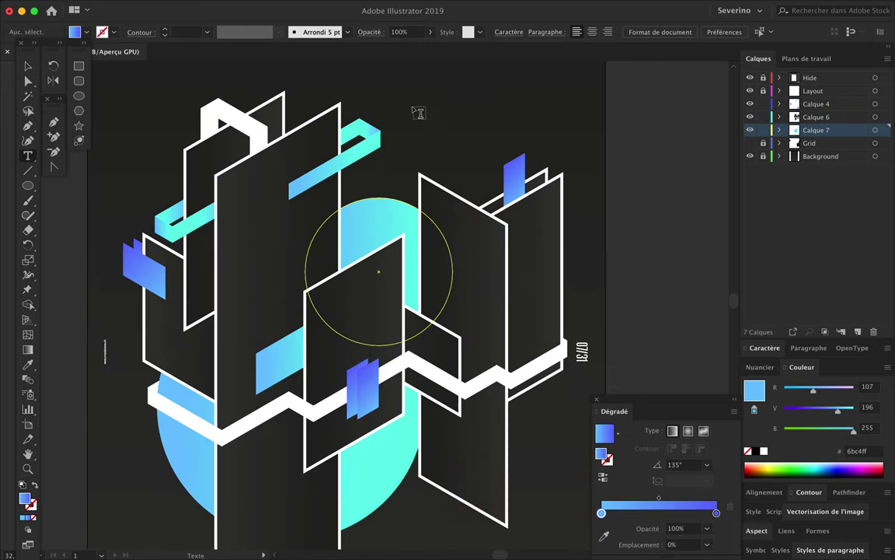
pyautogui.press('Escape')
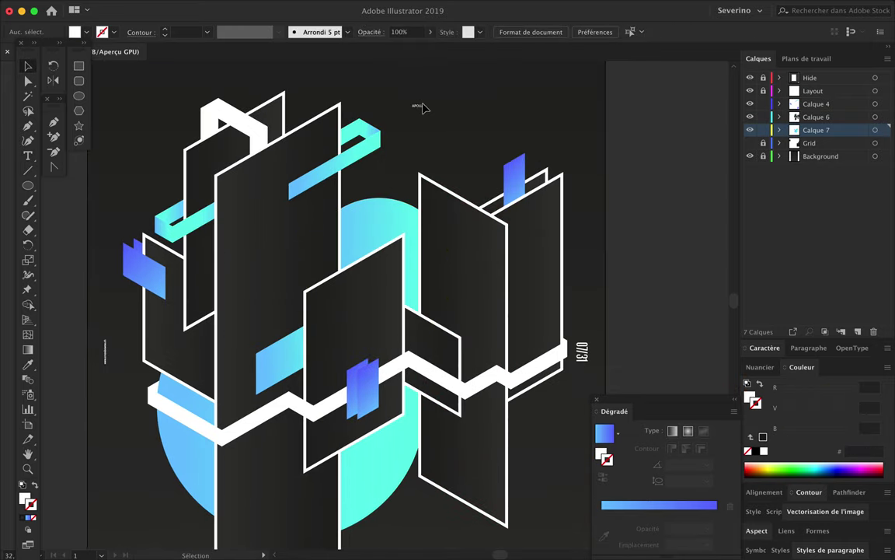
pyautogui.moveTo(428, 112); pyautogui.dragTo(468, 131)
# Set APOLLO's font to Molde Medium
pyautogui.click(795, 223)
pyautogui.write('Molde')
pyautogui.press('Return')
pyautogui.click(884, 240)
pyautogui.scroll(-10, 805, 337)
pyautogui.scroll(5, 804, 337)
pyautogui.scroll(5, 804, 337)
pyautogui.click(804, 342)
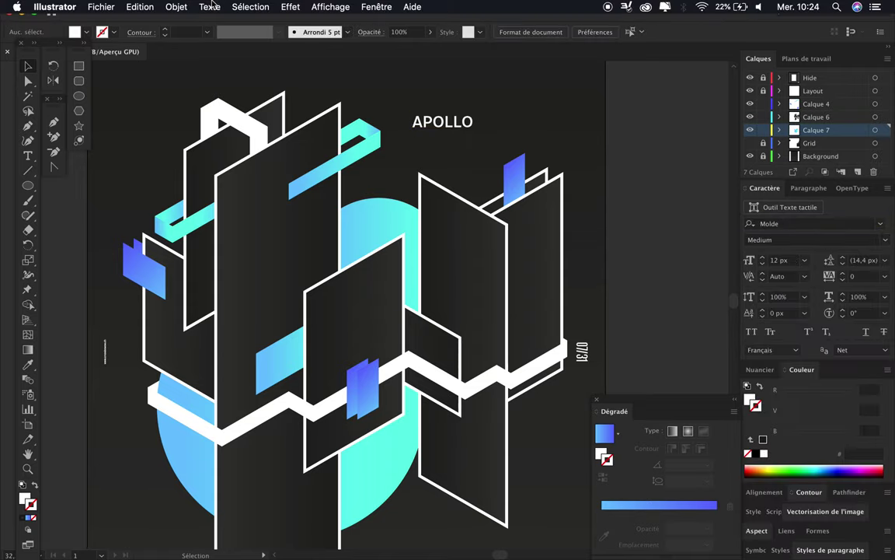
# Select APOLLO and convert it to outlines with Object > Expand
pyautogui.click(461, 127)
pyautogui.press('a')
pyautogui.scroll(2, 479, 116)
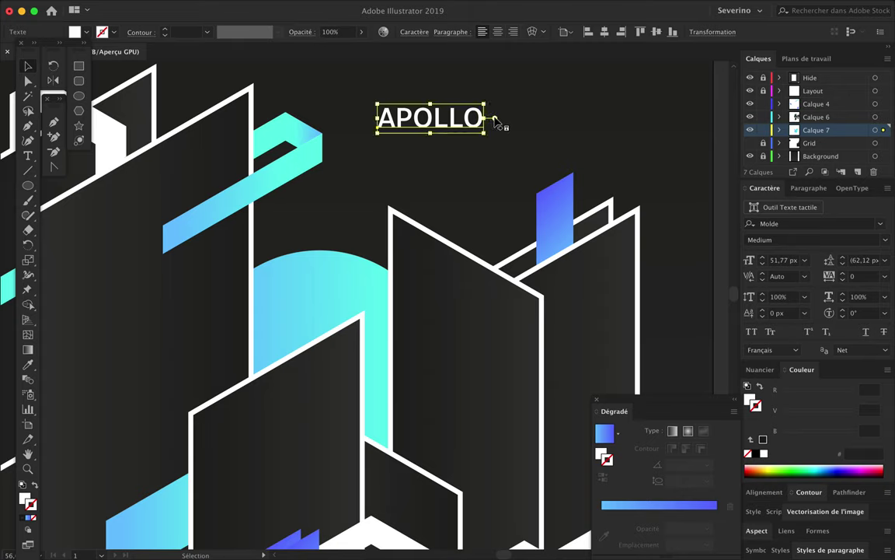
pyautogui.press('a')
pyautogui.click(140, 7)
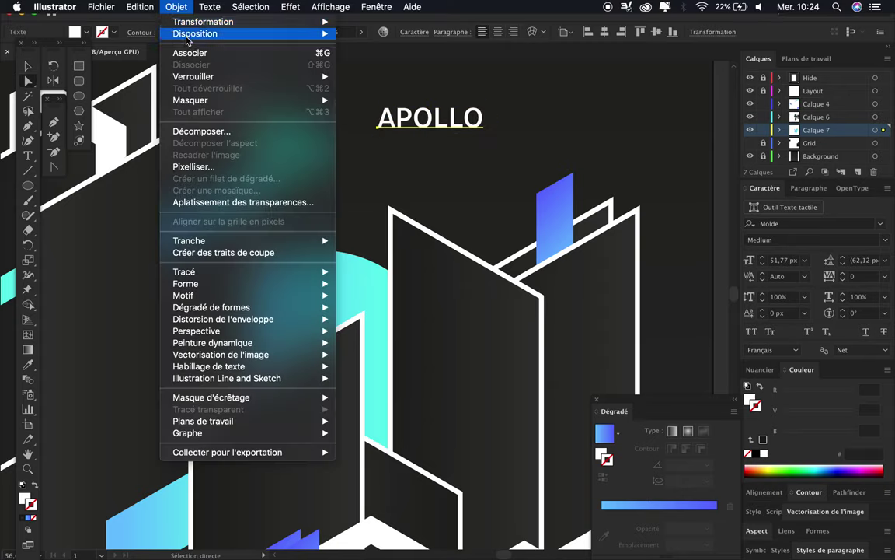
pyautogui.click(200, 132)
pyautogui.press('Return')
# Hide the live corner widgets from the View menu
pyautogui.click(330, 7)
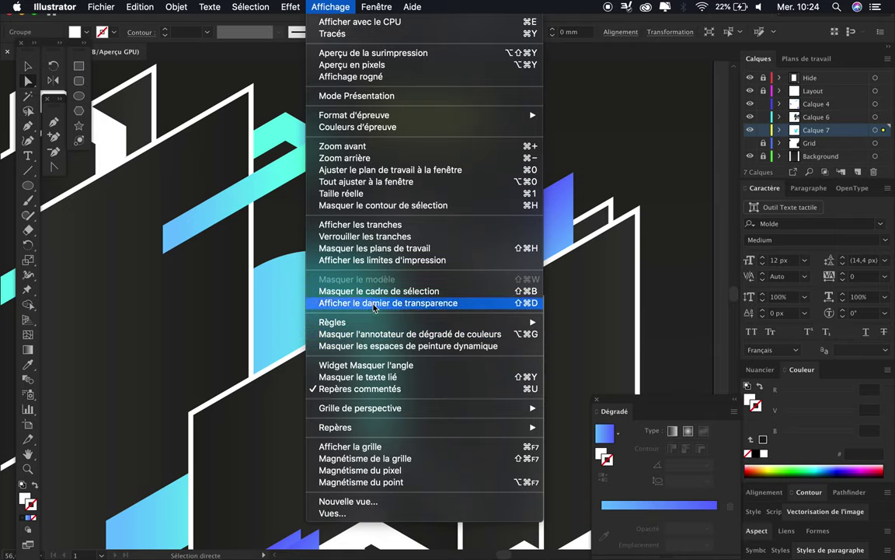
pyautogui.click(366, 364)
pyautogui.press('v')
# Try a custom Effect > 3D > Rotate angle on APOLLO, then cancel it
pyautogui.click(374, 92)
pyautogui.click(430, 116)
pyautogui.click(290, 7)
pyautogui.press('Escape')
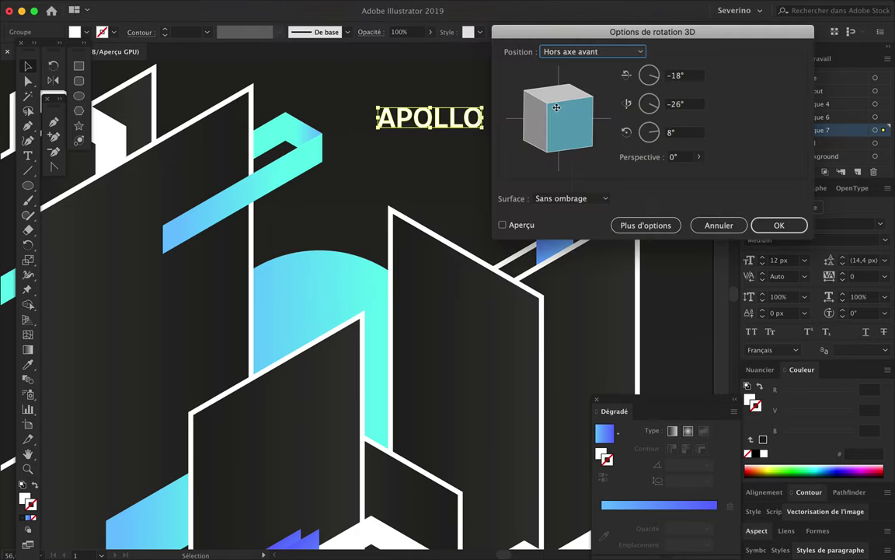
pyautogui.moveTo(584, 110)
pyautogui.mouseDown()
pyautogui.moveTo(580, 79)
pyautogui.moveTo(576, 113)
pyautogui.moveTo(649, 129)
pyautogui.mouseUp()
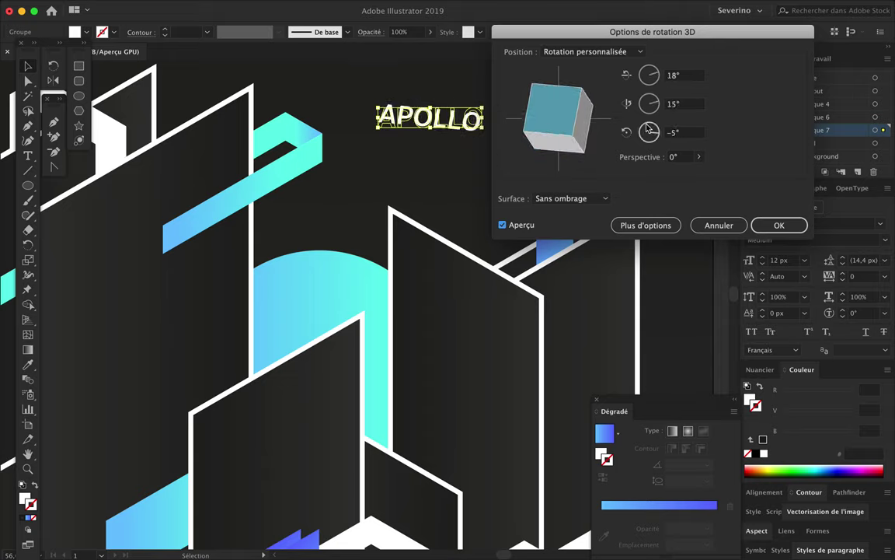
pyautogui.click(705, 226)
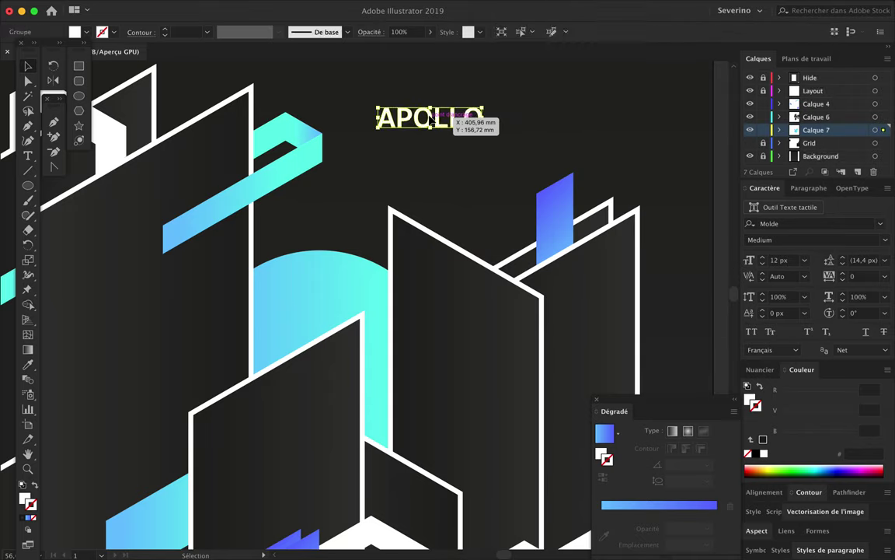
# Show the grid, draw a new bar outline, and sample a blue fill onto it
pyautogui.hotkey('ctrl', "'")
pyautogui.scroll(5, 257, 326)
pyautogui.press('p')
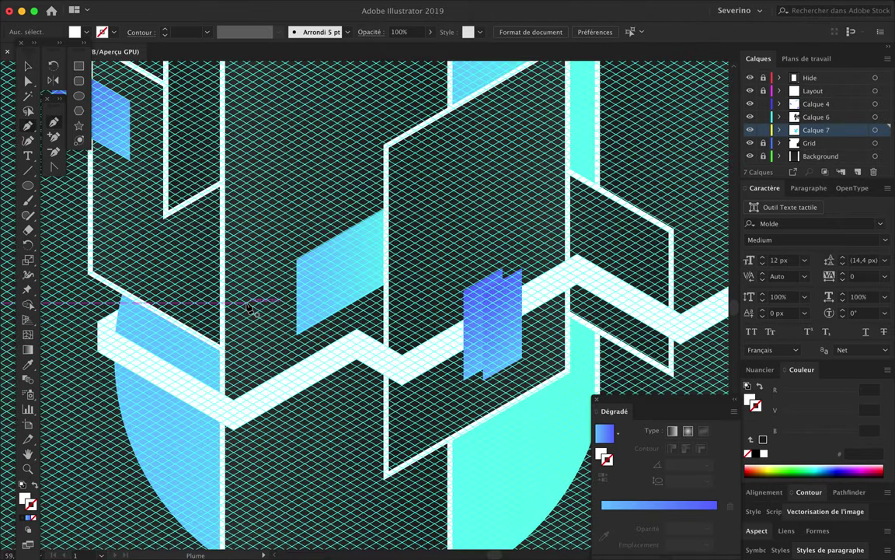
pyautogui.click(247, 305)
pyautogui.click(280, 322)
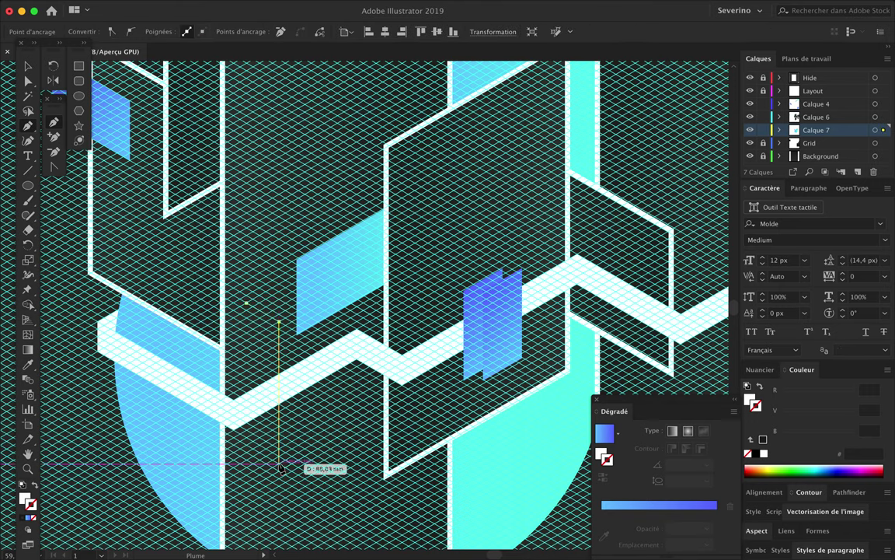
pyautogui.click(246, 509)
pyautogui.press('i')
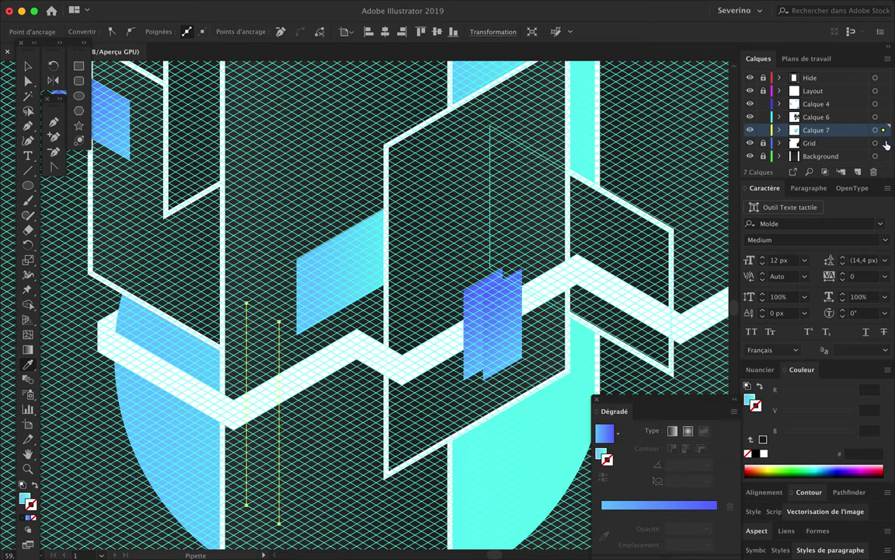
pyautogui.click(884, 117)
# Hide the grid, extend the bar's top upward, give it a 90° gradient and no stroke
pyautogui.hotkey('ctrl', '-')
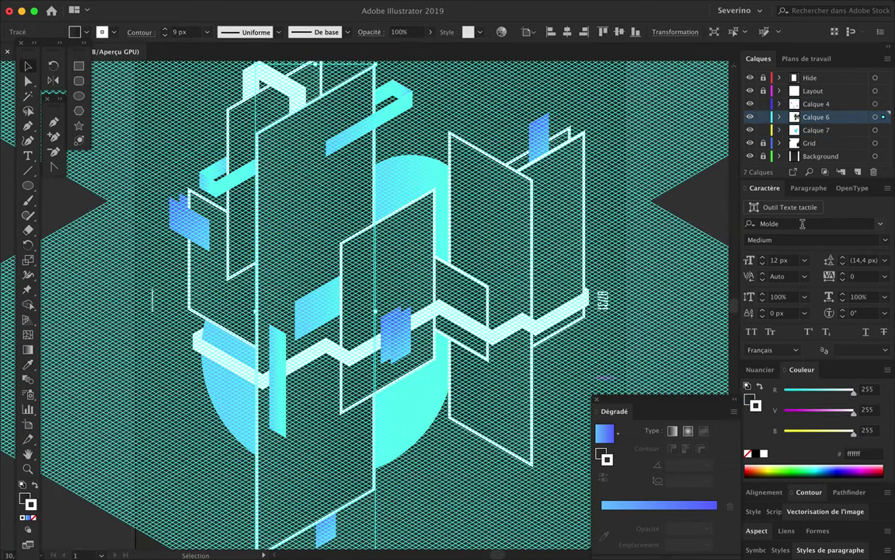
pyautogui.click(750, 143)
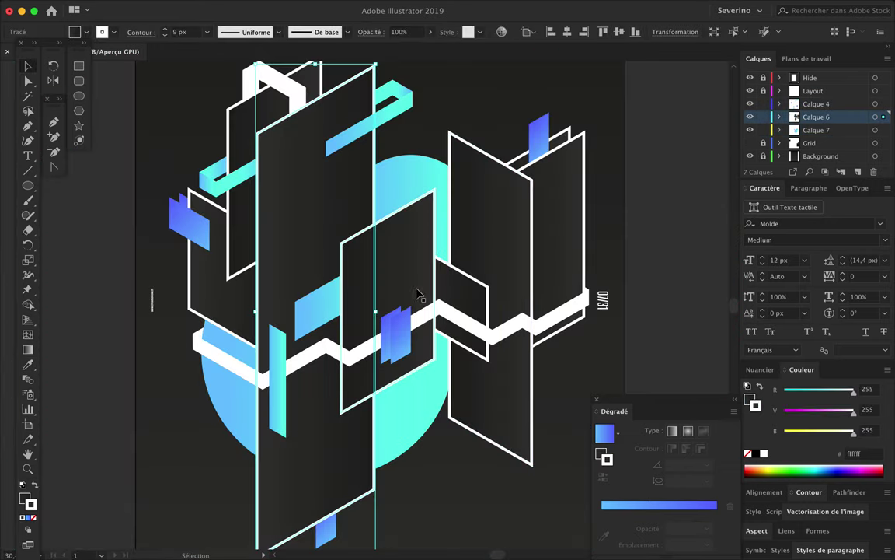
pyautogui.press('a')
pyautogui.moveTo(274, 329); pyautogui.dragTo(275, 214)
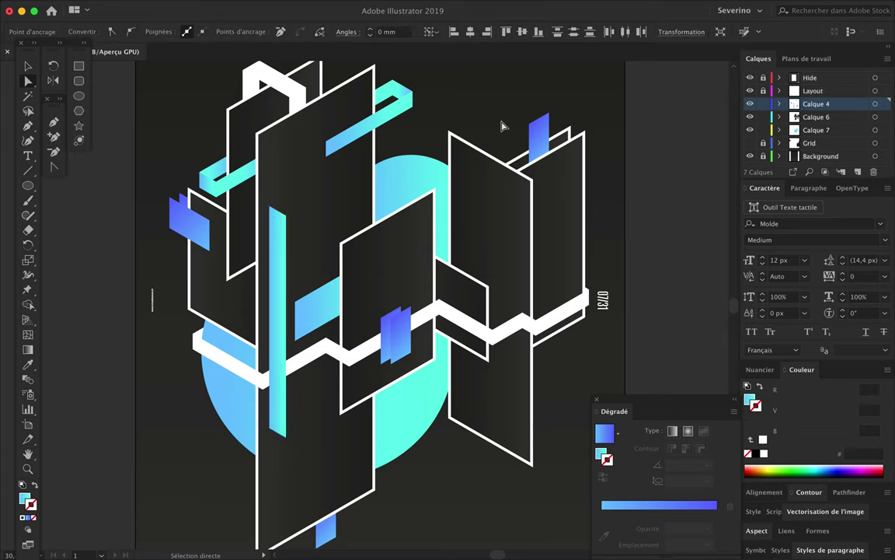
pyautogui.press('g')
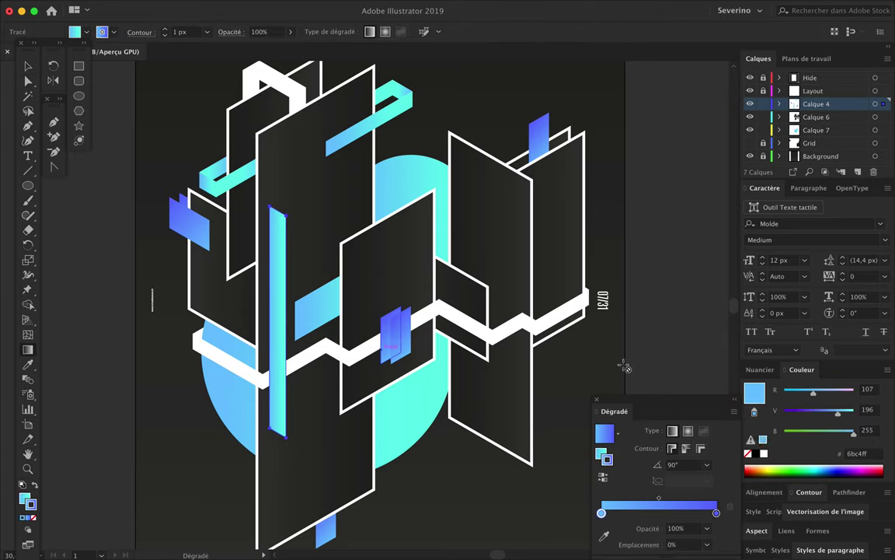
pyautogui.press('v')
pyautogui.click(33, 518)
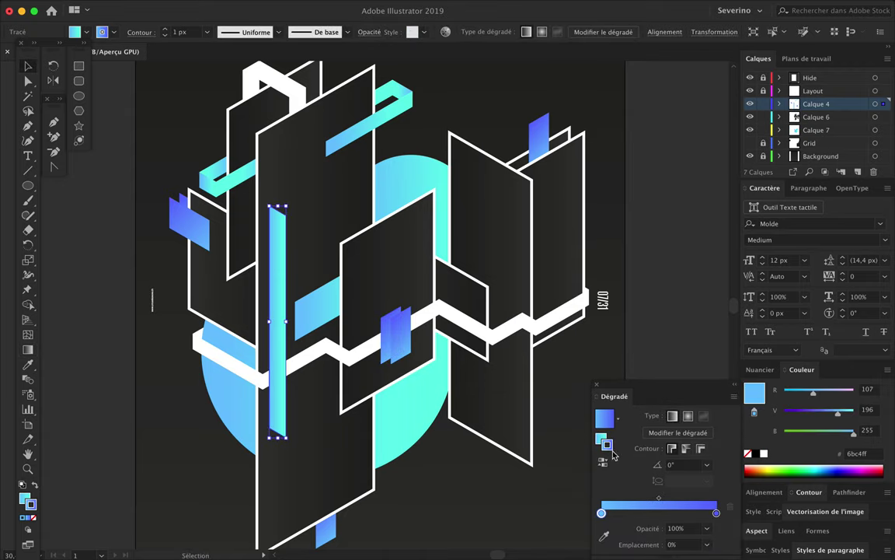
pyautogui.click(33, 518)
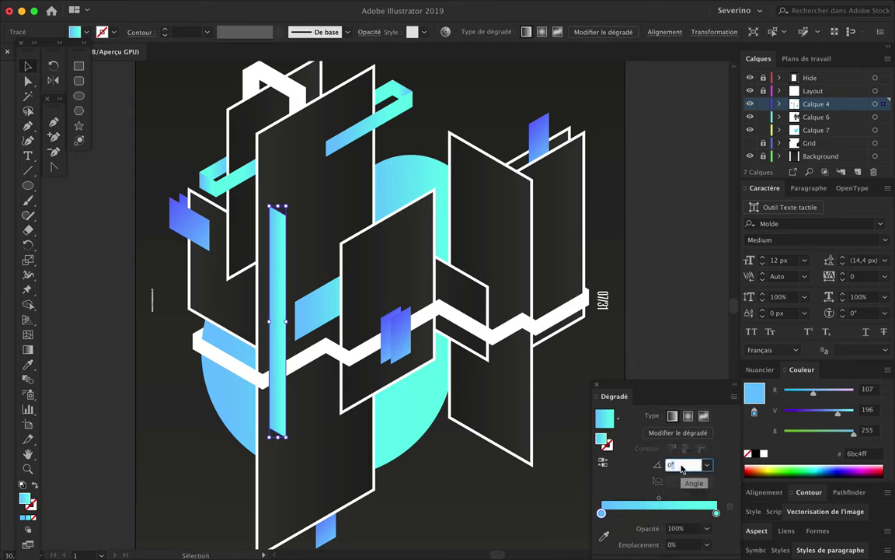
pyautogui.write('90')
pyautogui.click(653, 237)
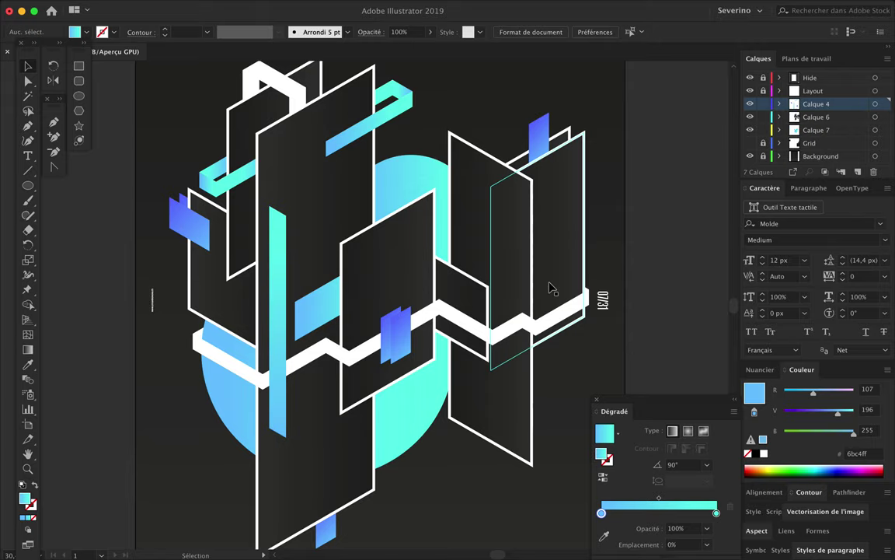
# Draw a thin four-point bar beside the 07/31 date
pyautogui.scroll(2, 549, 289)
pyautogui.scroll(2, 544, 289)
pyautogui.scroll(2, 536, 287)
pyautogui.press('p')
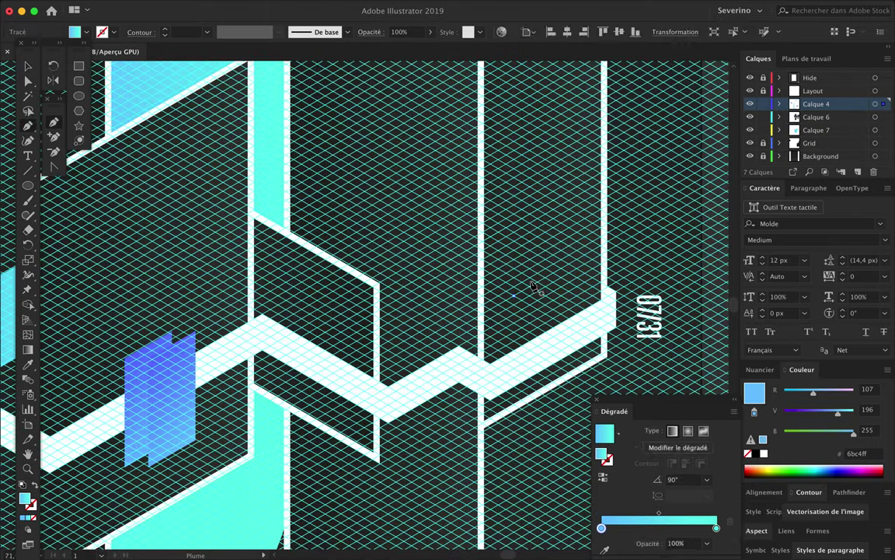
pyautogui.click(515, 296)
pyautogui.click(536, 284)
pyautogui.click(535, 468)
pyautogui.click(515, 482)
pyautogui.click(515, 296)
# Hide the grid, reshape the thin bar into a cyan strip, deselect, and fit the poster
pyautogui.scroll(-3, 467, 303)
pyautogui.scroll(-3, 490, 315)
pyautogui.scroll(5, 489, 315)
pyautogui.press('v')
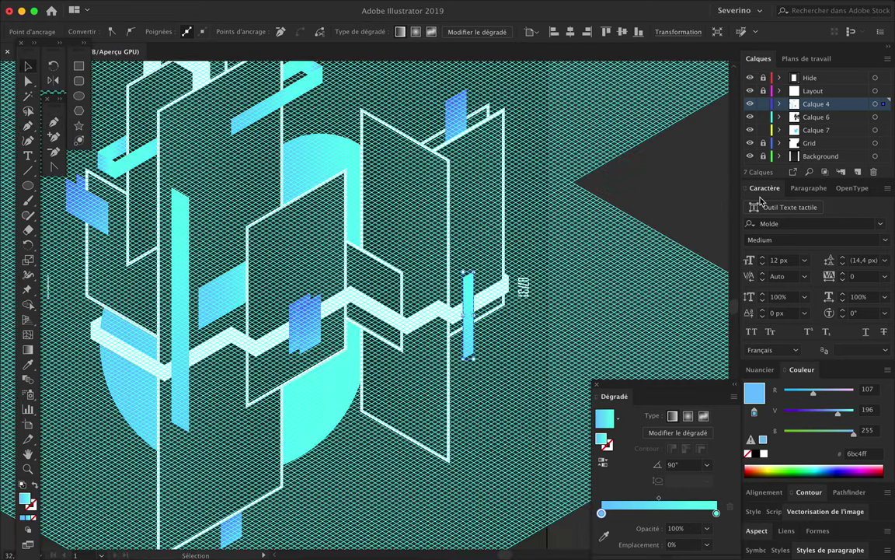
pyautogui.click(750, 143)
pyautogui.scroll(3, 479, 295)
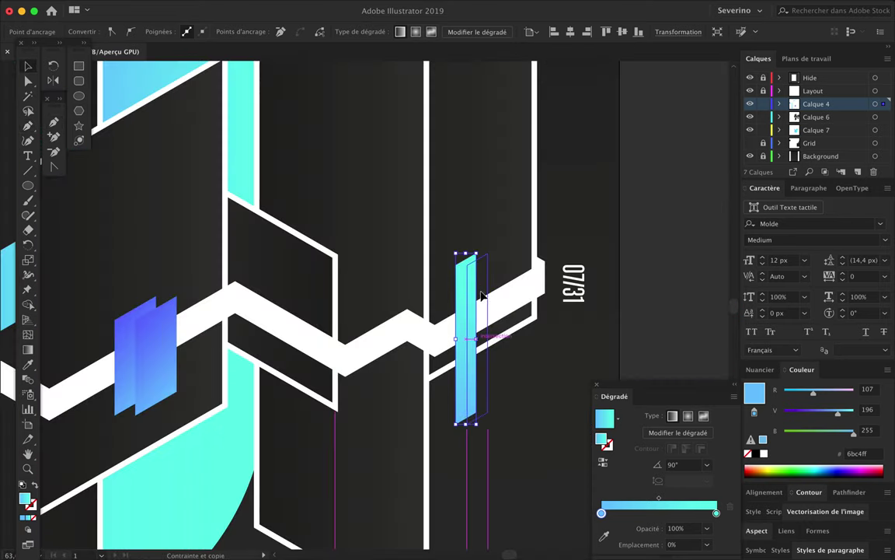
pyautogui.moveTo(481, 296); pyautogui.dragTo(474, 307)
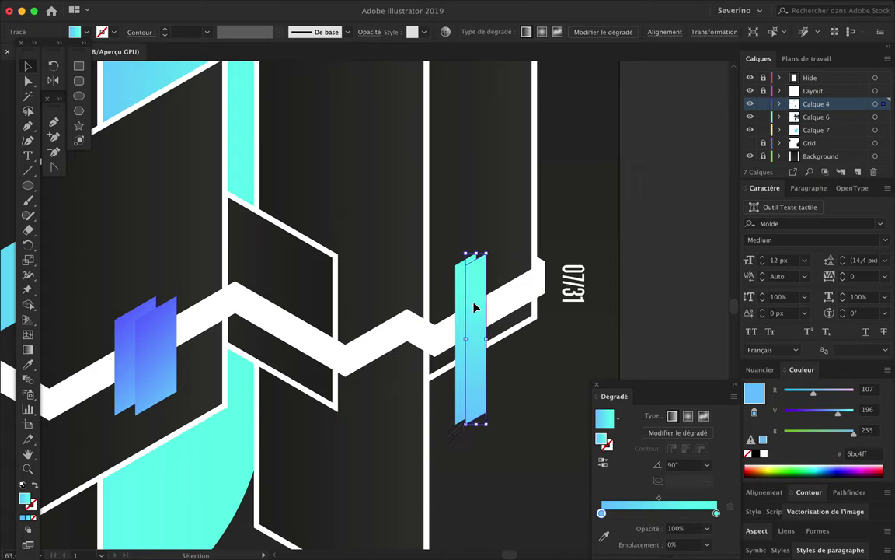
pyautogui.click(596, 187)
pyautogui.hotkey('ctrl', '0')
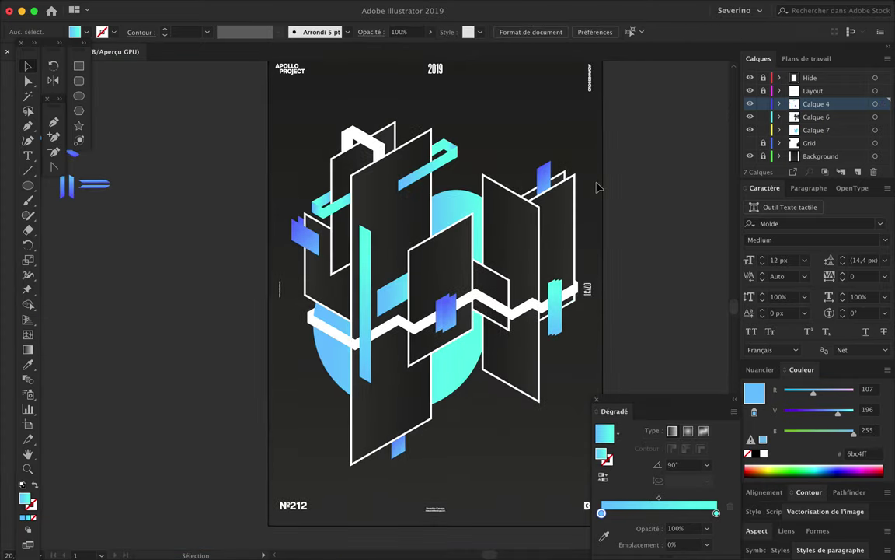
# Show the isometric grid and pen a cyan gradient parallelogram at the left beside the website text
pyautogui.scroll(3, 320, 286)
pyautogui.click(750, 143)
pyautogui.scroll(3, 311, 289)
pyautogui.press('p')
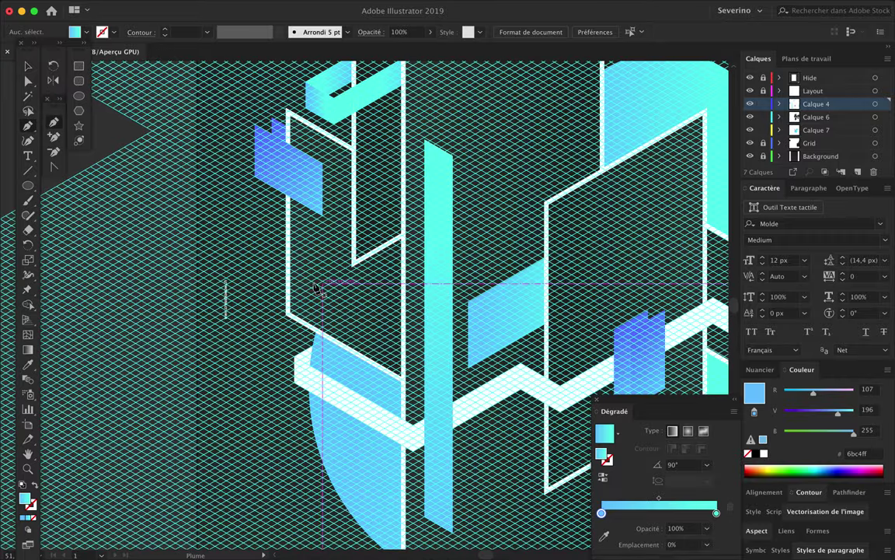
pyautogui.scroll(2, 316, 288)
pyautogui.click(345, 284)
pyautogui.click(345, 287)
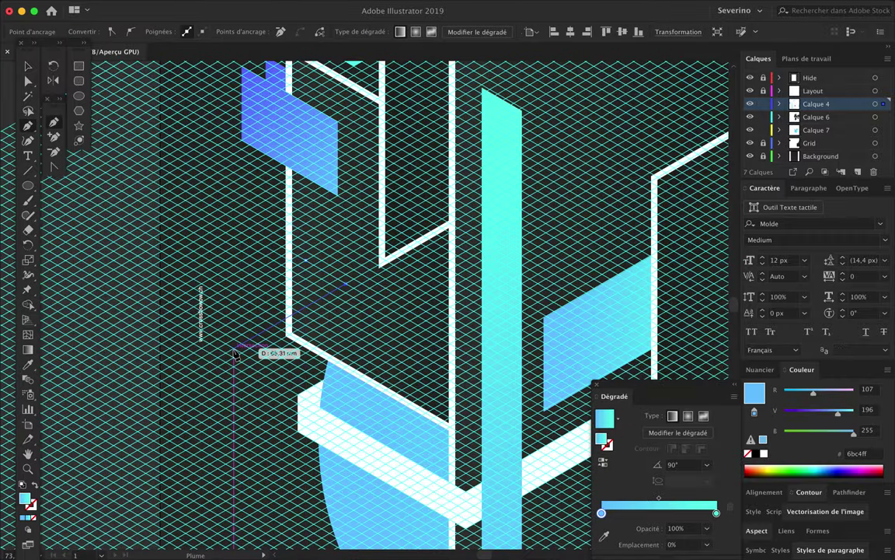
pyautogui.scroll(2, 260, 340)
pyautogui.click(260, 330)
pyautogui.click(184, 292)
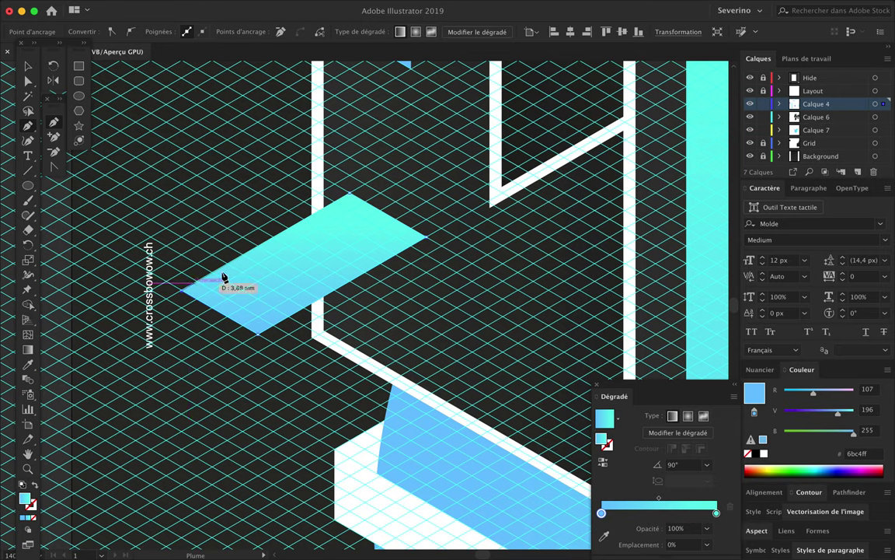
pyautogui.scroll(3, 175, 244)
pyautogui.scroll(2, 215, 442)
pyautogui.click(215, 441)
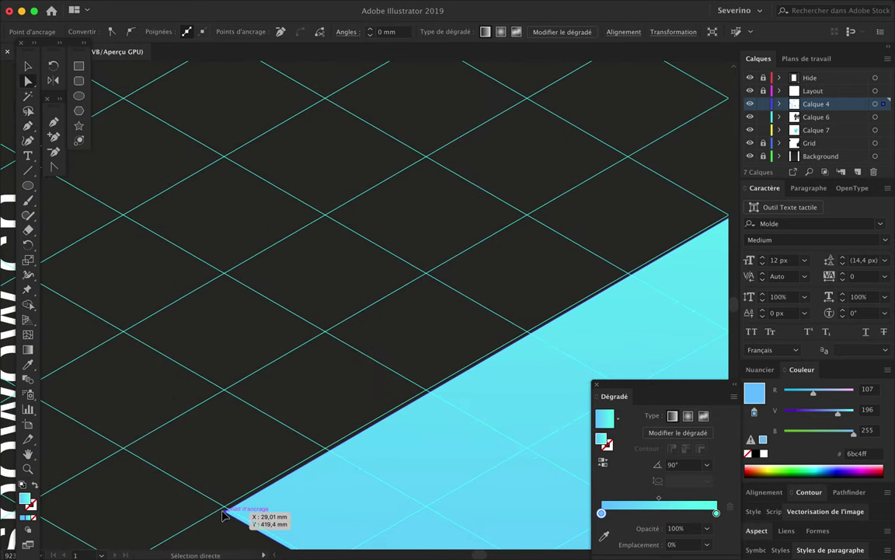
# Hide the grid and Alt-drag a copy of the cyan parallelogram up above the structure
pyautogui.scroll(-3, 304, 399)
pyautogui.scroll(-2, 307, 397)
pyautogui.press('a')
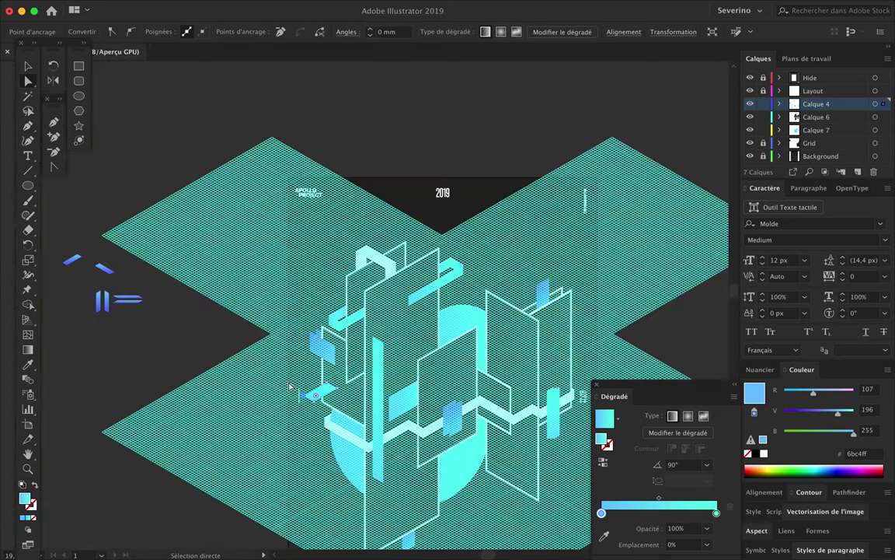
pyautogui.click(516, 225)
pyautogui.click(750, 143)
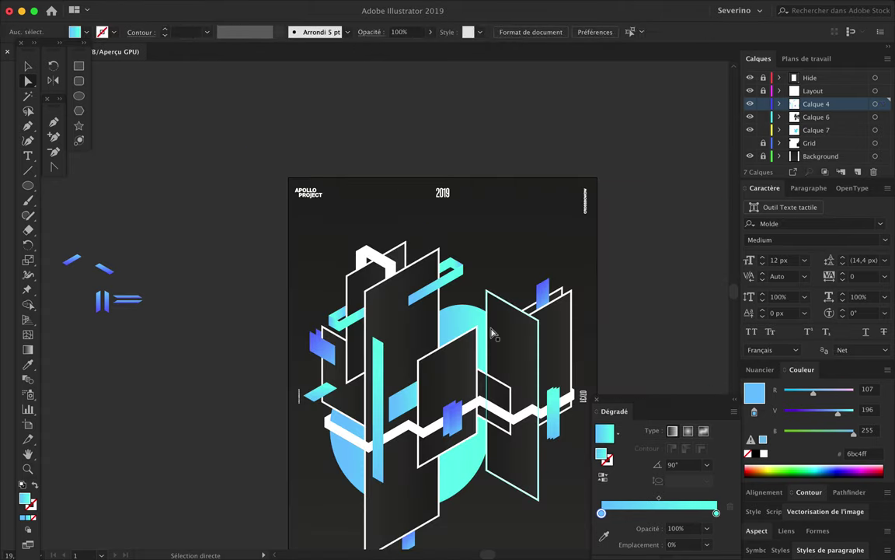
pyautogui.scroll(2, 491, 333)
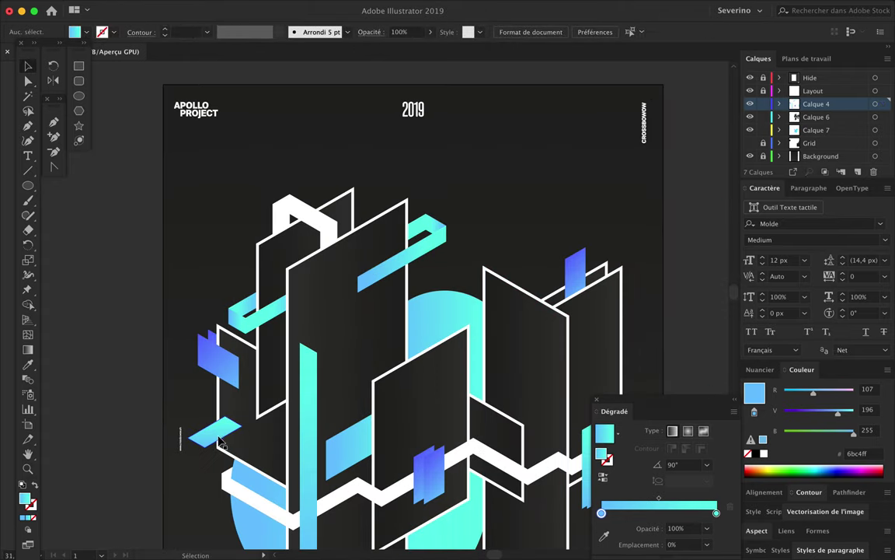
pyautogui.moveTo(220, 443); pyautogui.dragTo(391, 199)
pyautogui.click(542, 235)
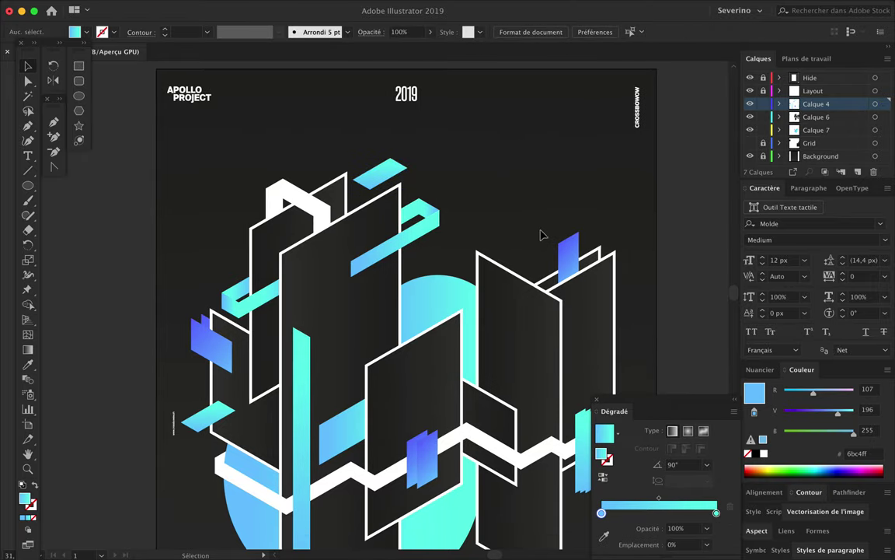
# Draw another four-corner cyan parallelogram on the grid above the right-hand panels
pyautogui.click(750, 143)
pyautogui.scroll(3, 476, 203)
pyautogui.press('p')
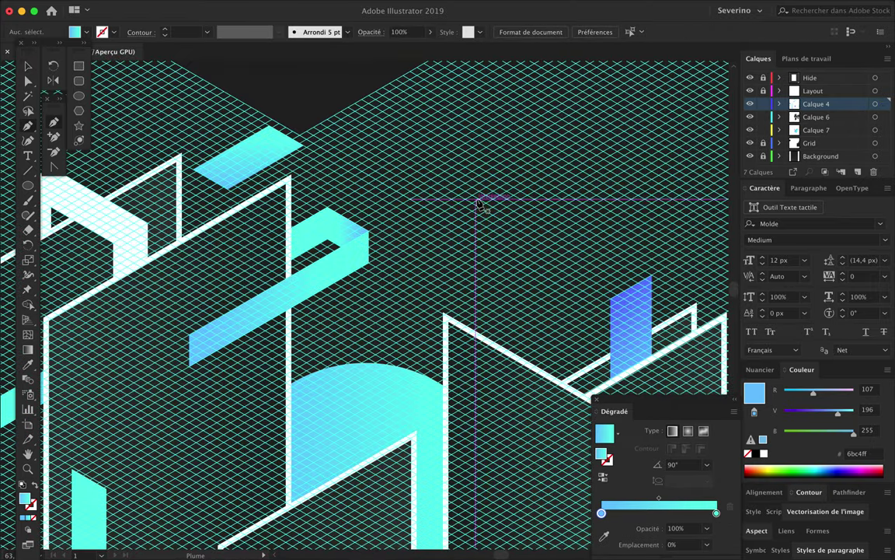
pyautogui.click(410, 254)
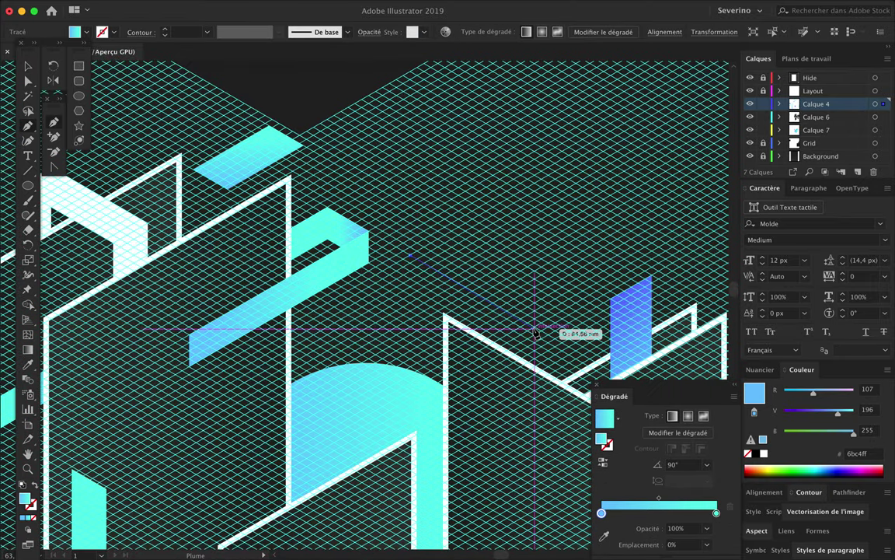
pyautogui.click(535, 331)
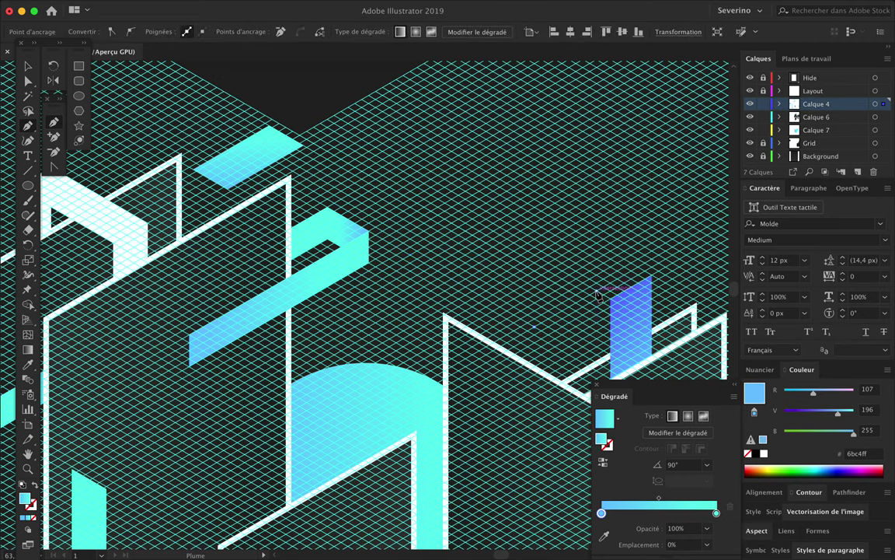
pyautogui.click(599, 293)
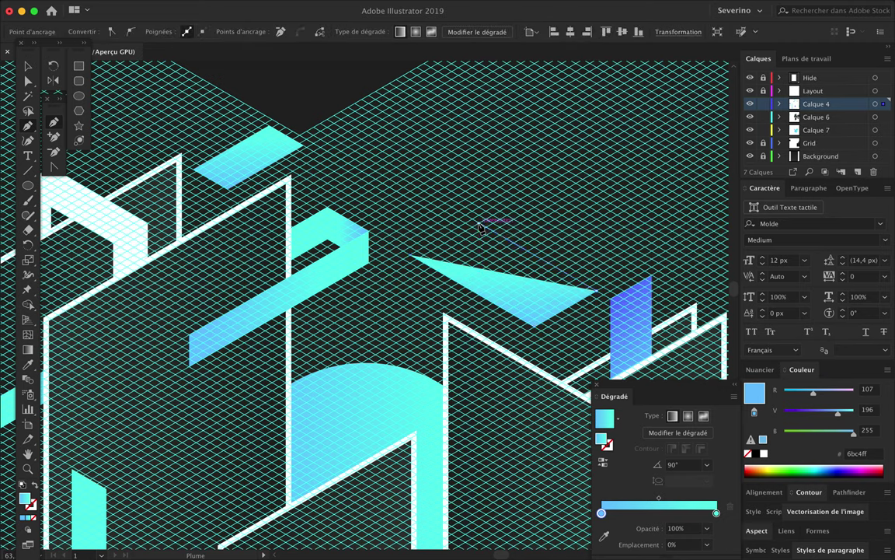
pyautogui.click(482, 226)
pyautogui.keyDown('super'); pyautogui.click(496, 200); pyautogui.keyUp('super')
# Check the new parallelogram's top corner, then hide the isometric grid
pyautogui.scroll(2, 458, 252)
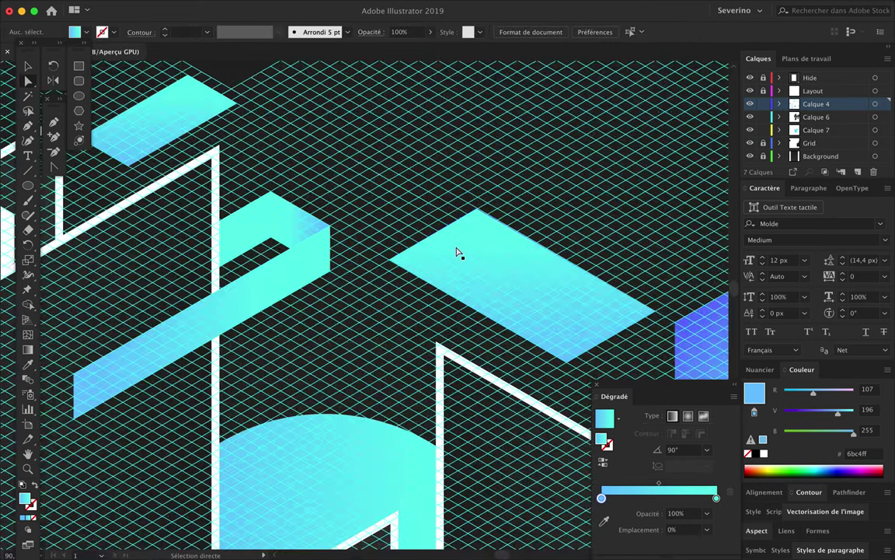
pyautogui.scroll(1, 459, 252)
pyautogui.click(503, 174)
pyautogui.scroll(-3, 500, 140)
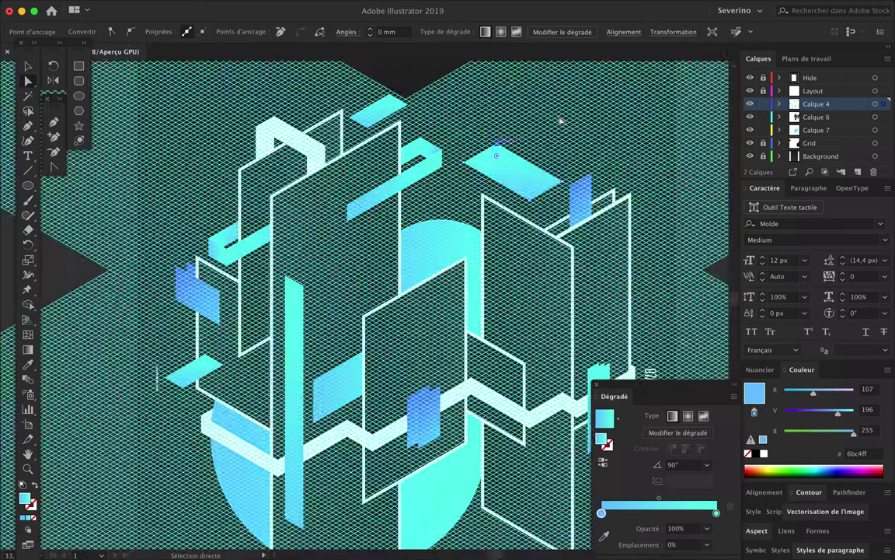
pyautogui.click(560, 120)
pyautogui.scroll(3, 539, 130)
pyautogui.click(750, 143)
pyautogui.scroll(1, 500, 153)
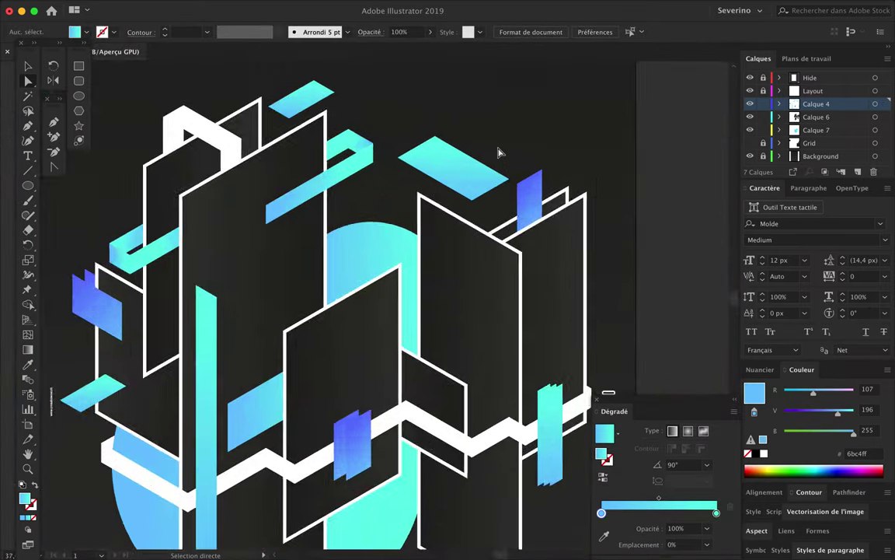
pyautogui.scroll(-3, 500, 153)
# Duplicate the top-right cyan parallelogram downward twice with Ctrl+D and rearrange the copies into a stack
pyautogui.press('v')
pyautogui.moveTo(482, 161)
pyautogui.mouseDown()
pyautogui.moveTo(487, 200)
pyautogui.moveTo(476, 206)
pyautogui.mouseUp()
pyautogui.hotkey('ctrl', 'd')
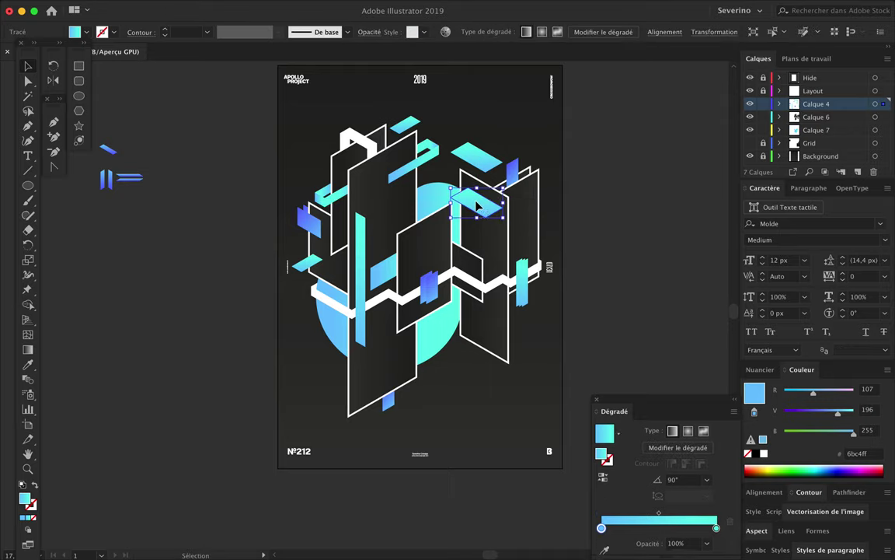
pyautogui.moveTo(477, 251); pyautogui.dragTo(480, 115)
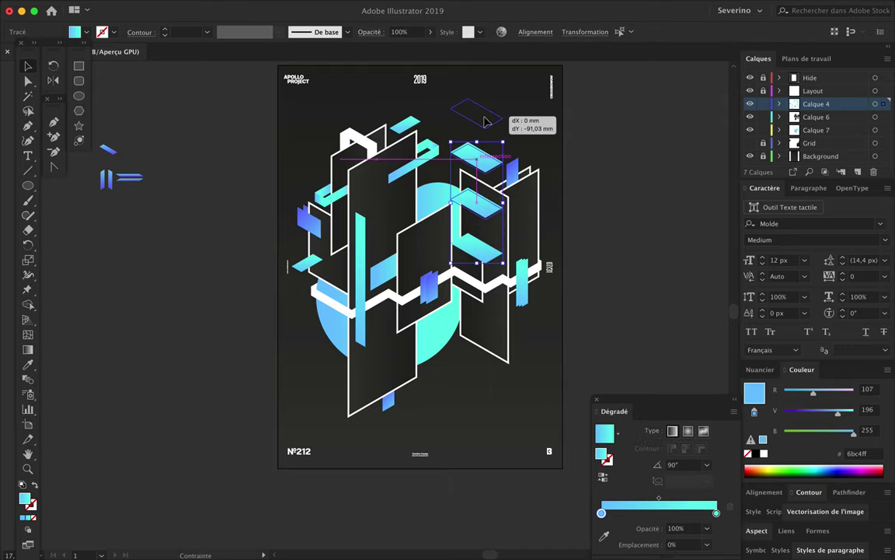
pyautogui.scroll(3, 478, 179)
pyautogui.scroll(-1, 636, 218)
pyautogui.scroll(-2, 636, 218)
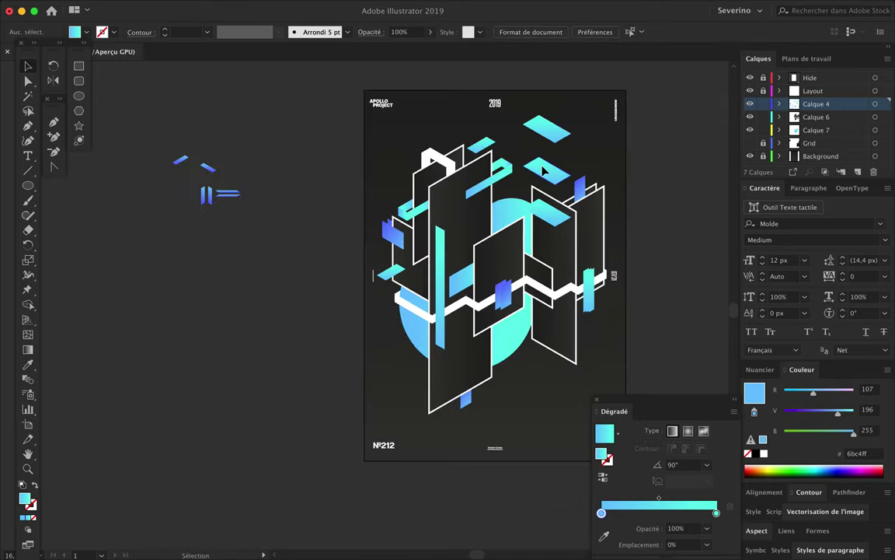
pyautogui.click(550, 177)
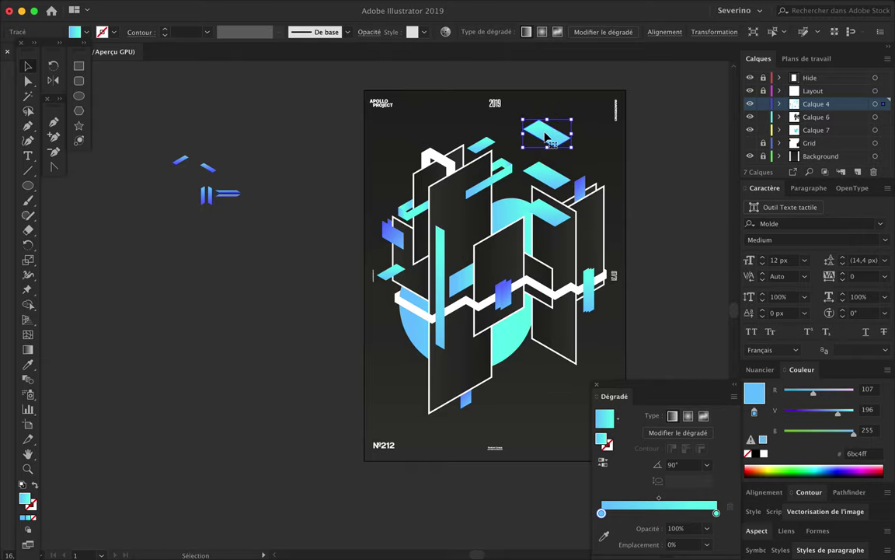
pyautogui.moveTo(547, 137)
pyautogui.mouseDown()
pyautogui.moveTo(549, 164)
pyautogui.moveTo(544, 150)
pyautogui.moveTo(535, 173)
pyautogui.mouseUp()
pyautogui.scroll(2, 566, 148)
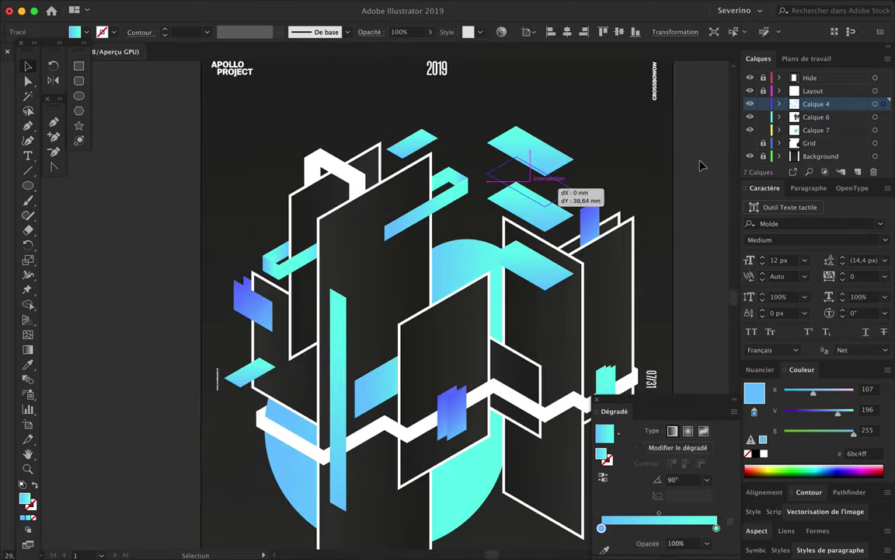
pyautogui.hotkey('ctrl', 'shift', 'a')
# Select the blue gradient shape on the zigzag band and move it into Calque 6
pyautogui.click(489, 166)
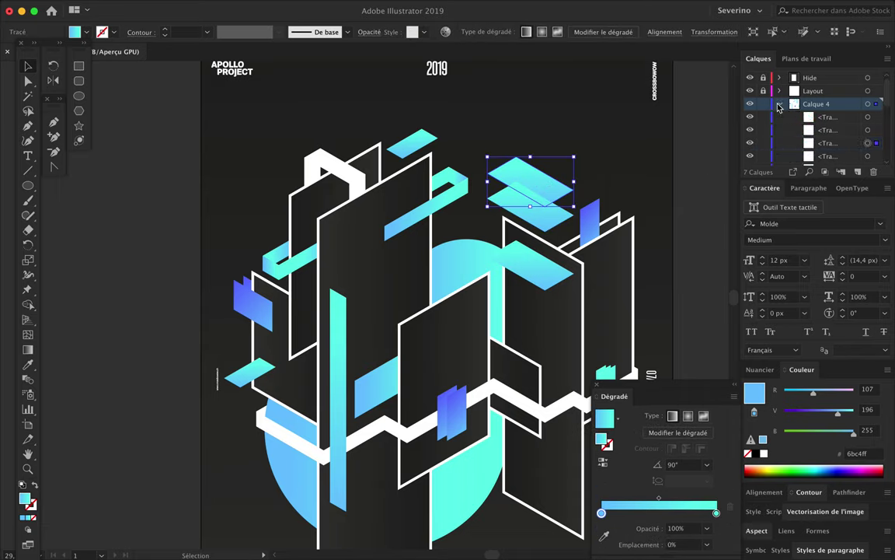
pyautogui.scroll(-5, 603, 295)
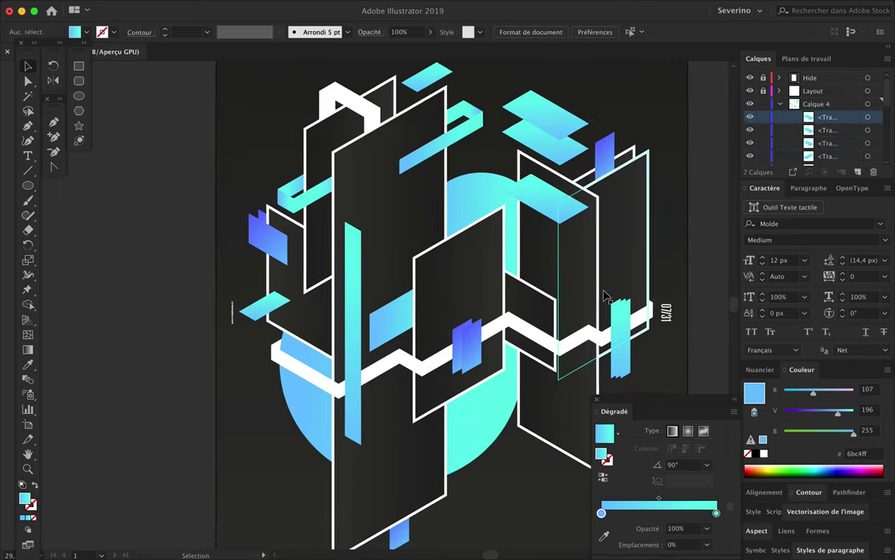
pyautogui.click(462, 316)
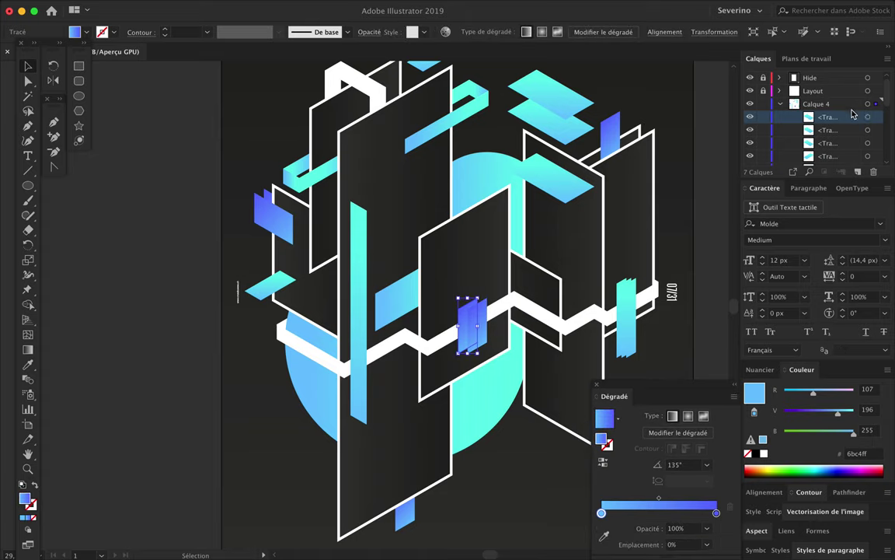
pyautogui.scroll(-3, 832, 133)
pyautogui.moveTo(838, 147); pyautogui.dragTo(859, 121)
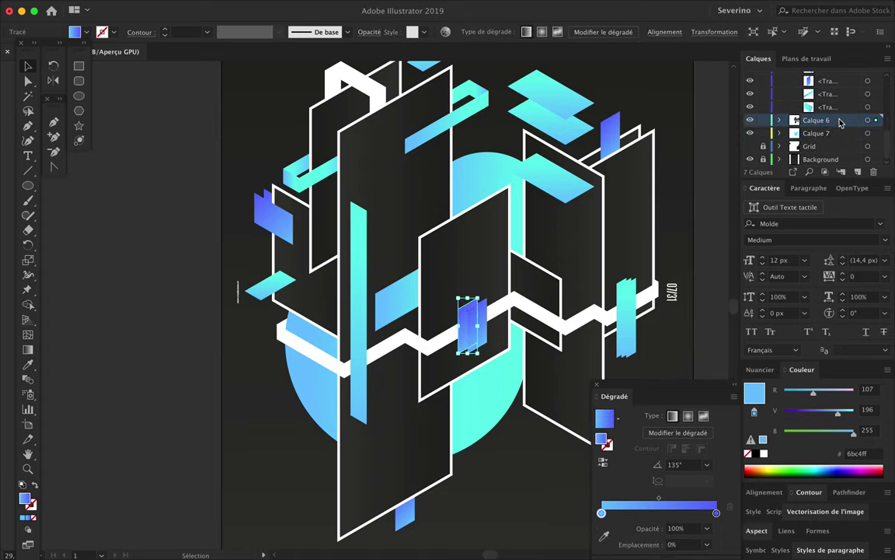
# Drag the blue shape's row lower in Calque 6 so it sits behind the other artwork
pyautogui.click(891, 52)
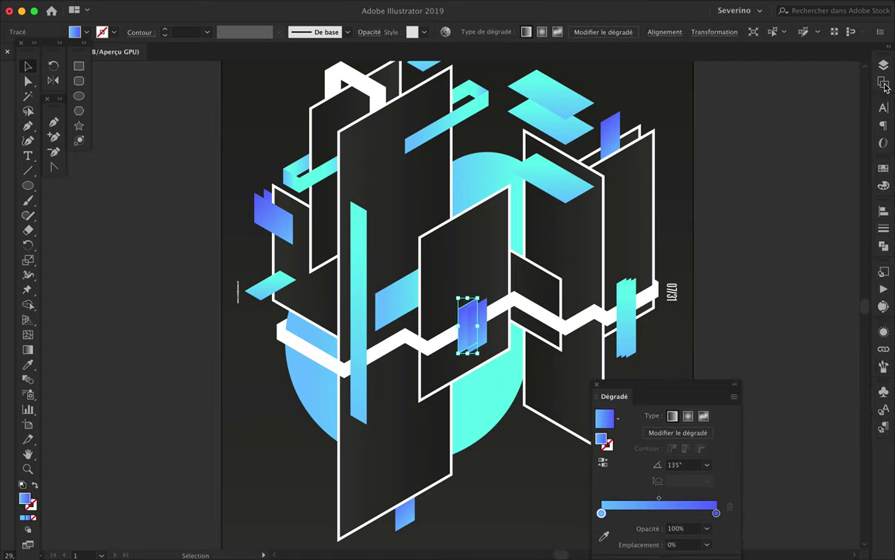
pyautogui.scroll(-5, 812, 185)
pyautogui.scroll(-6, 812, 184)
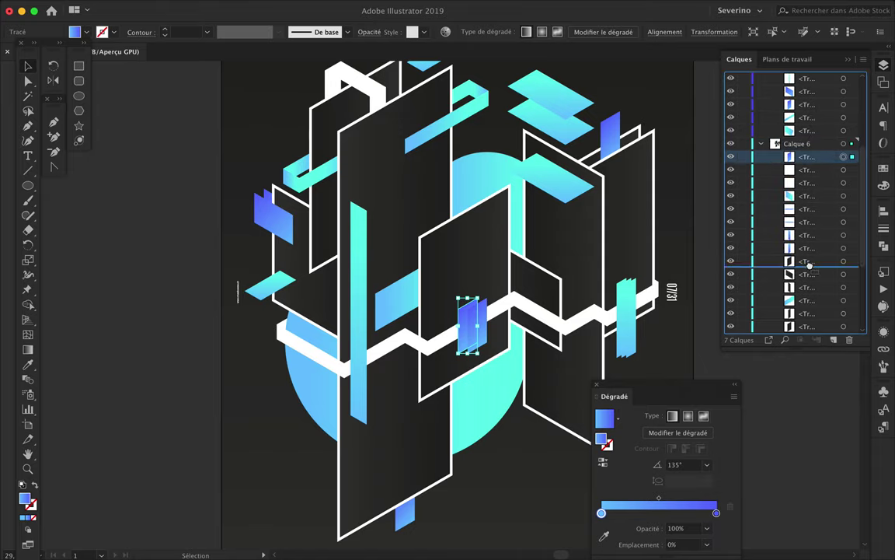
pyautogui.moveTo(809, 265); pyautogui.dragTo(808, 225)
pyautogui.click(678, 314)
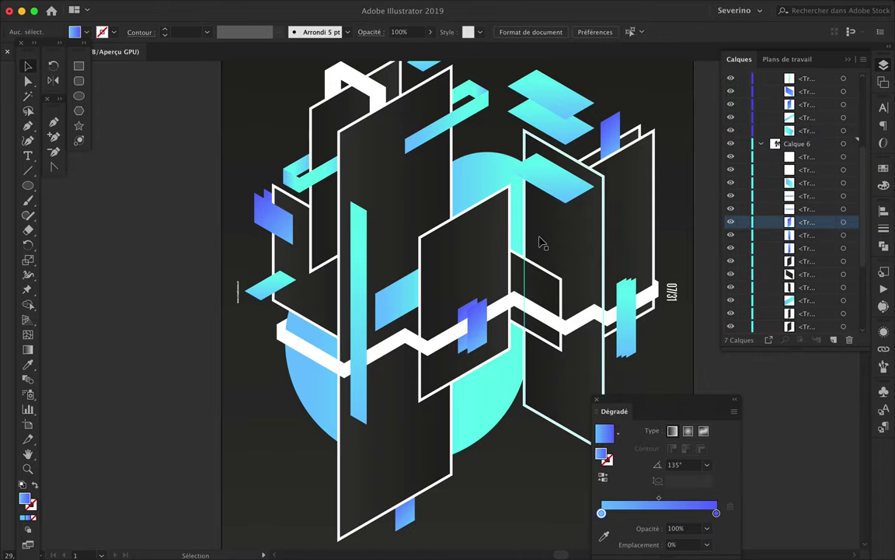
pyautogui.scroll(-2, 542, 243)
pyautogui.scroll(-2, 498, 243)
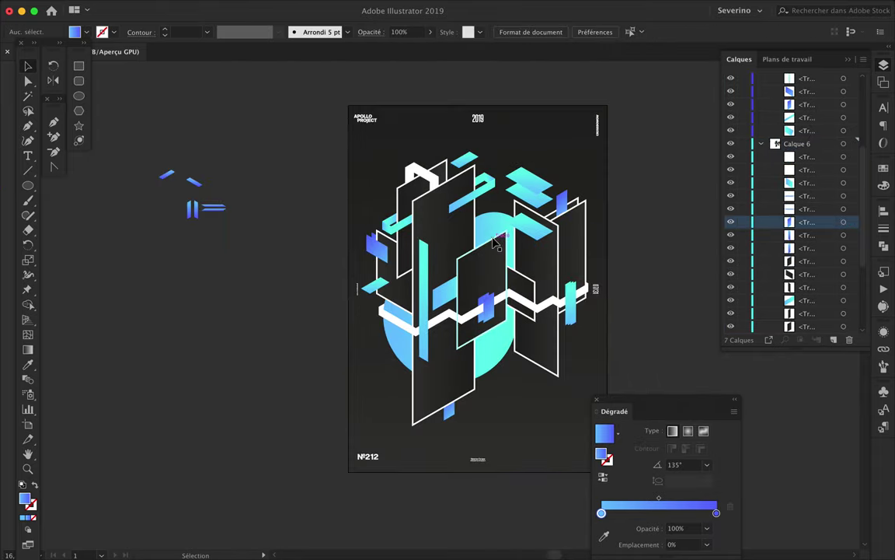
pyautogui.scroll(10, 762, 143)
# Show the isometric grid and pen a four-corner blue gradient slab below the cyan circle
pyautogui.click(760, 105)
pyautogui.click(730, 144)
pyautogui.scroll(3, 395, 381)
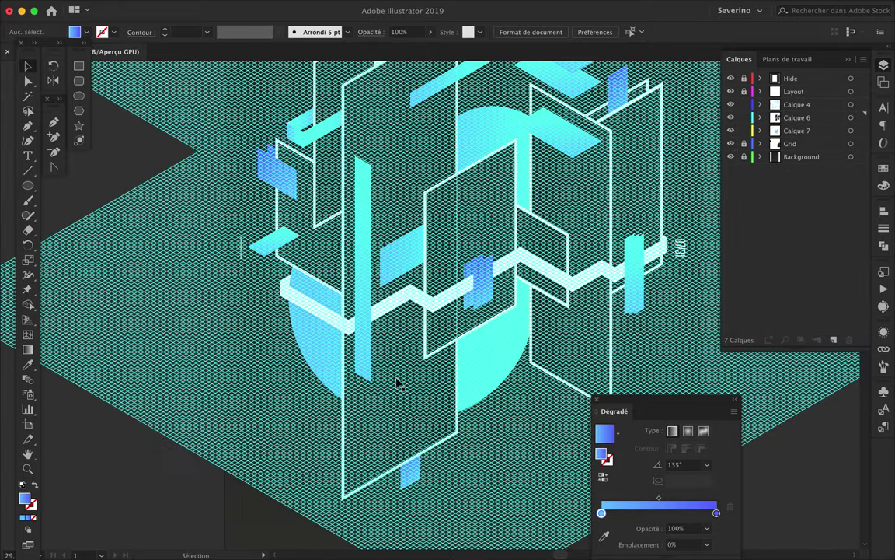
pyautogui.press('p')
pyautogui.scroll(2, 379, 402)
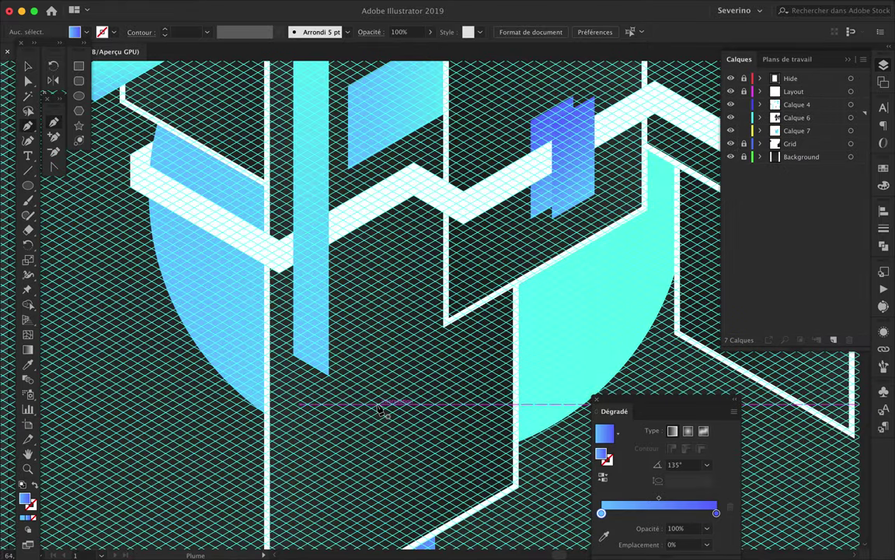
pyautogui.click(372, 407)
pyautogui.click(459, 363)
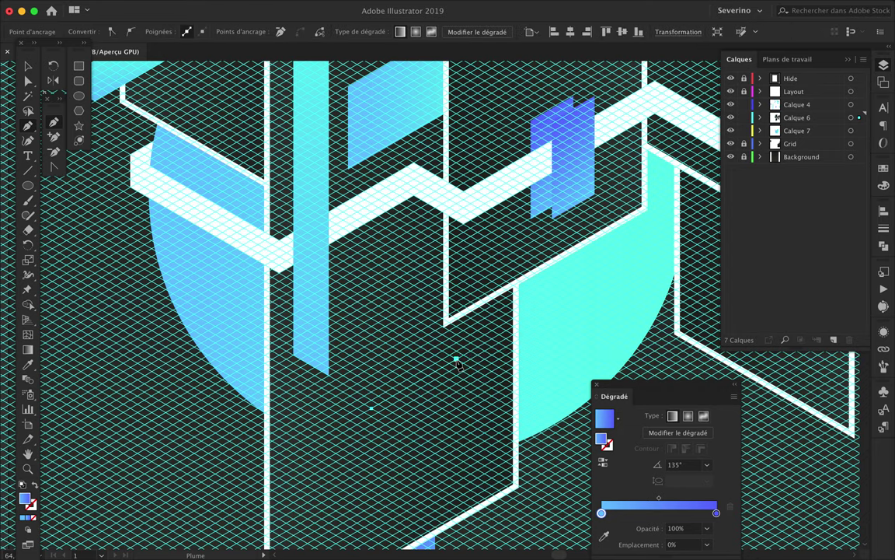
pyautogui.hscroll(5, 498, 381)
pyautogui.scroll(-3, 497, 381)
pyautogui.click(528, 403)
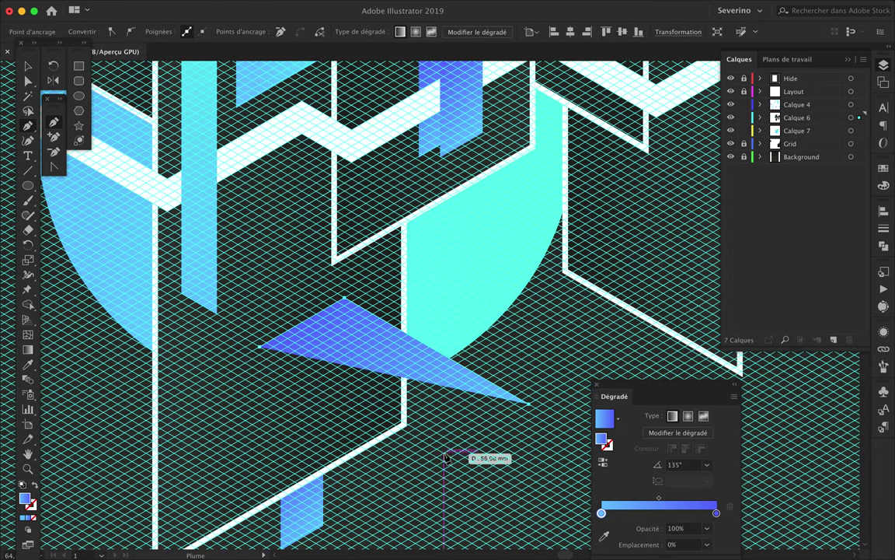
pyautogui.click(450, 448)
pyautogui.click(259, 350)
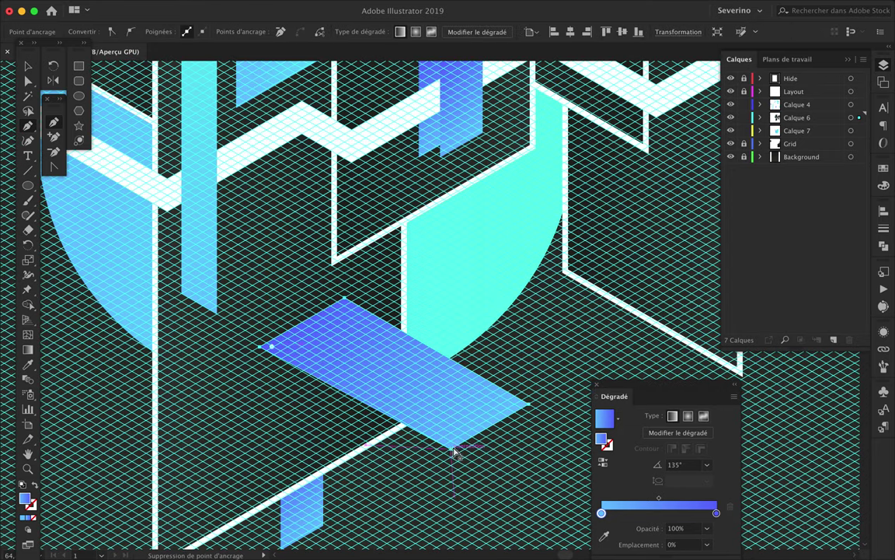
# Snap the slab's bottom corner onto the grid and hide the grid
pyautogui.press('a')
pyautogui.moveTo(455, 452); pyautogui.dragTo(443, 446)
pyautogui.scroll(-2, 500, 311)
pyautogui.press('v')
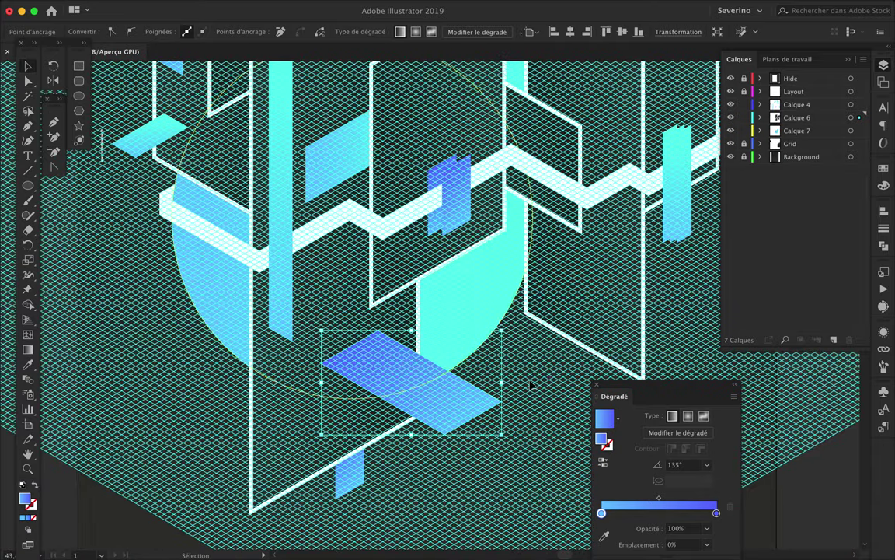
pyautogui.scroll(-3, 520, 370)
pyautogui.click(731, 144)
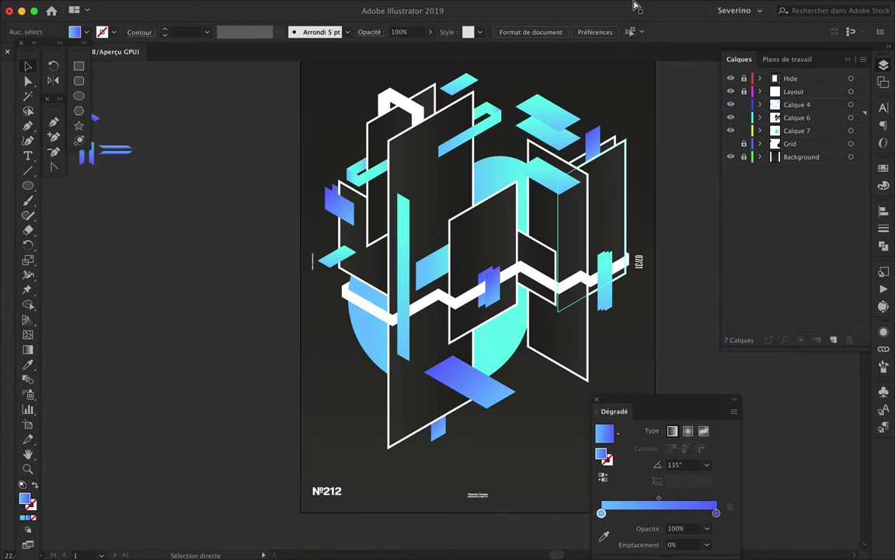
# Alt-drag a copy of the slab just below it and view the artwork without panels
pyautogui.press('v')
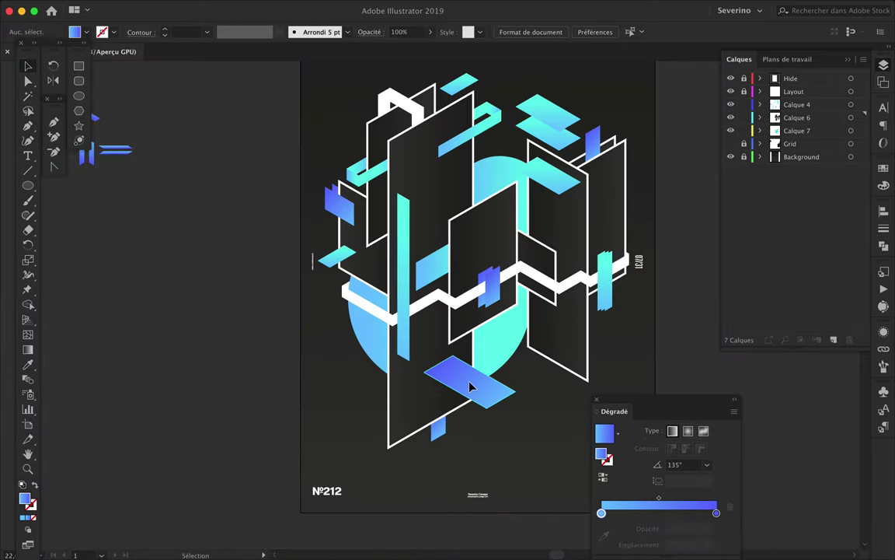
pyautogui.moveTo(469, 386); pyautogui.dragTo(469, 394)
pyautogui.click(761, 118)
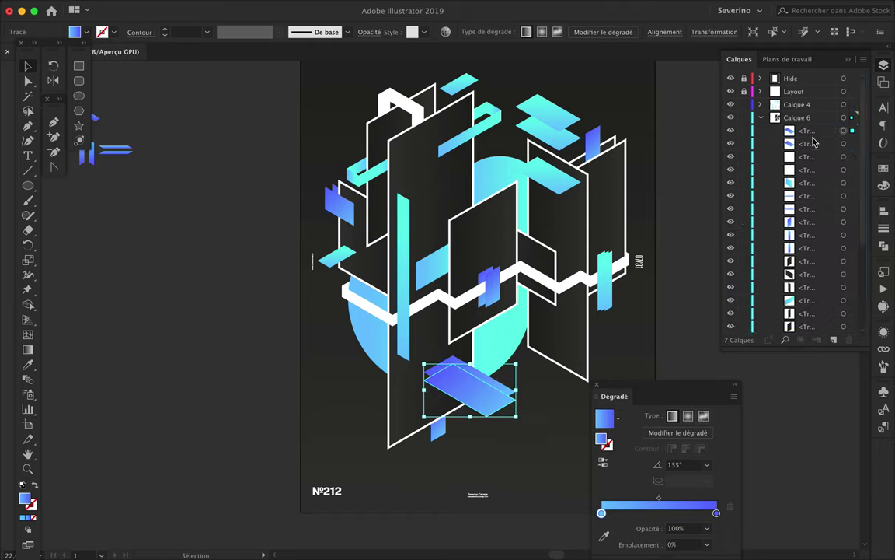
pyautogui.click(672, 258)
pyautogui.press('Tab')
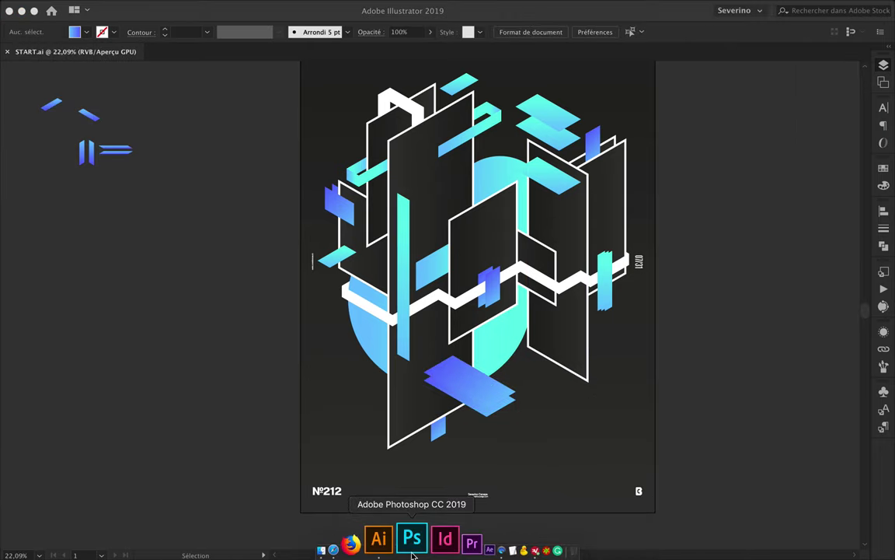
# Reuse the cyan bar's gradient to draw a small cyan triangle atop the right-hand panel
pyautogui.press('Tab')
pyautogui.scroll(2, 539, 259)
pyautogui.hscroll(2, 540, 259)
pyautogui.scroll(2, 542, 262)
pyautogui.hscroll(2, 542, 263)
pyautogui.click(365, 265)
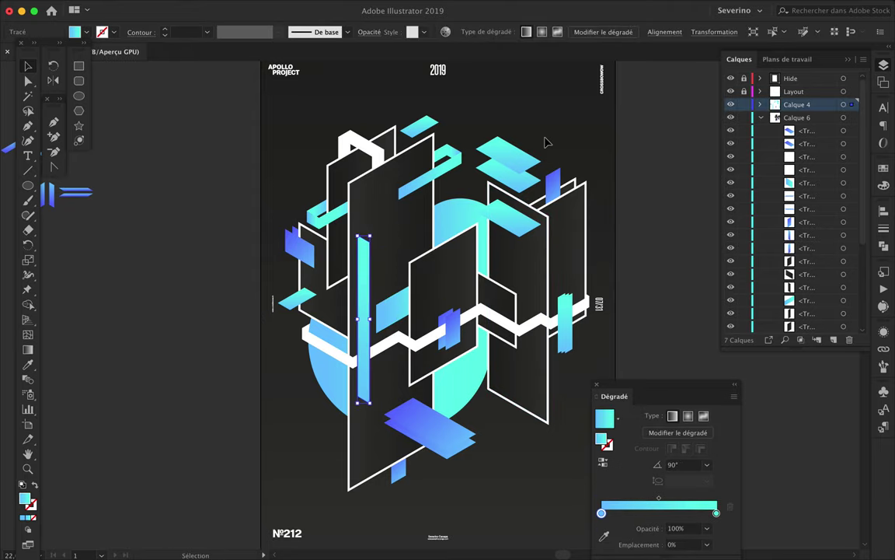
pyautogui.scroll(2, 545, 143)
pyautogui.hscroll(1, 545, 144)
pyautogui.scroll(5, 595, 246)
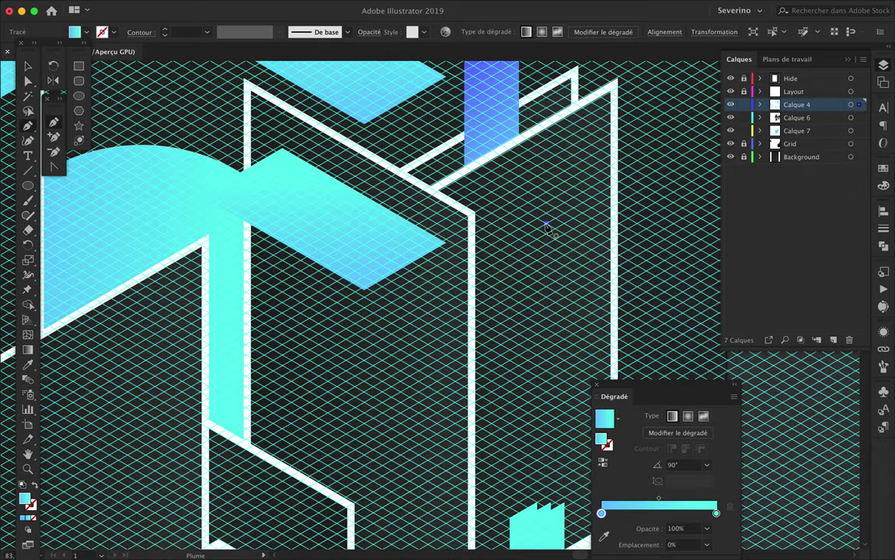
pyautogui.click(673, 204)
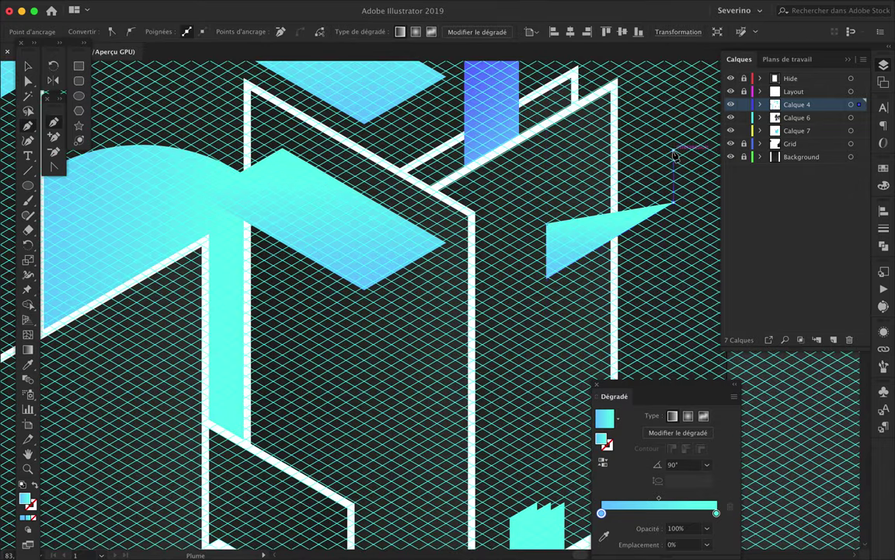
pyautogui.scroll(-5, 595, 227)
pyautogui.press('v')
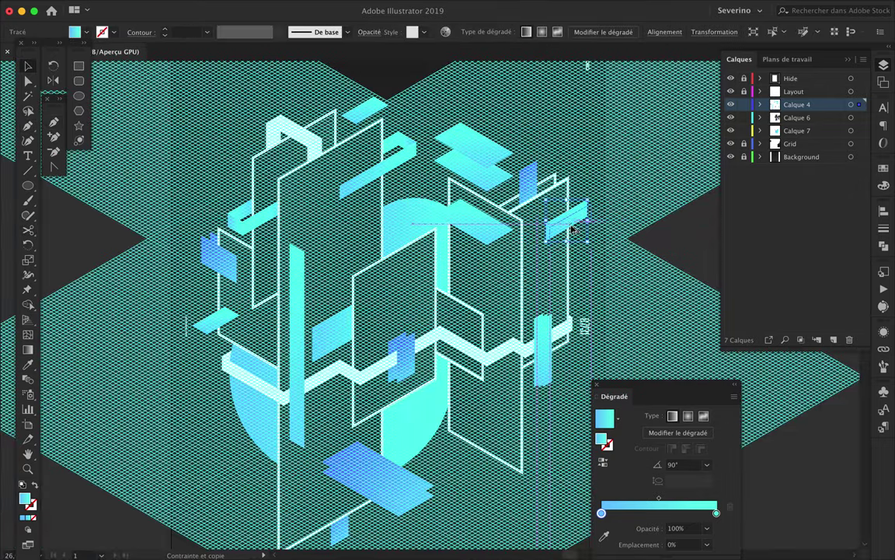
pyautogui.press('a')
# Hide the isometric grid and switch over to Photoshop
pyautogui.click(731, 143)
pyautogui.scroll(-2, 566, 183)
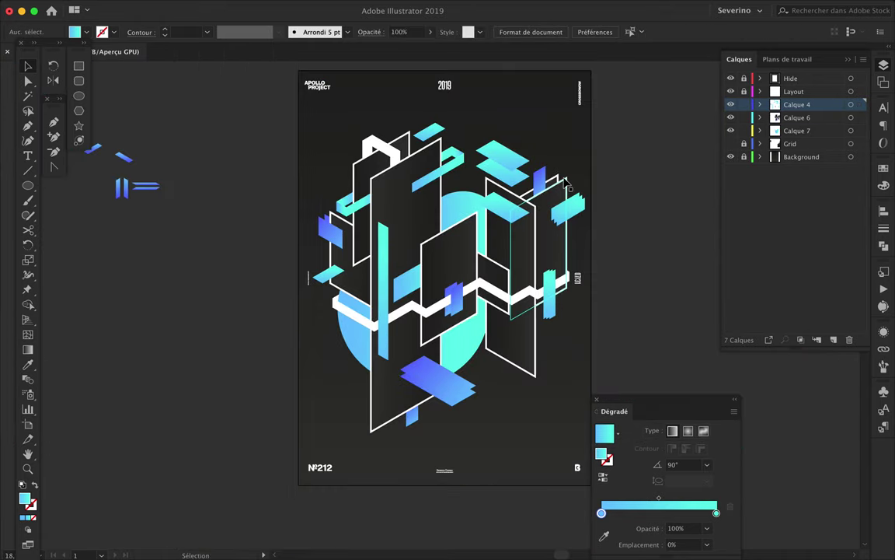
pyautogui.moveTo(410, 554)
pyautogui.click(407, 540)
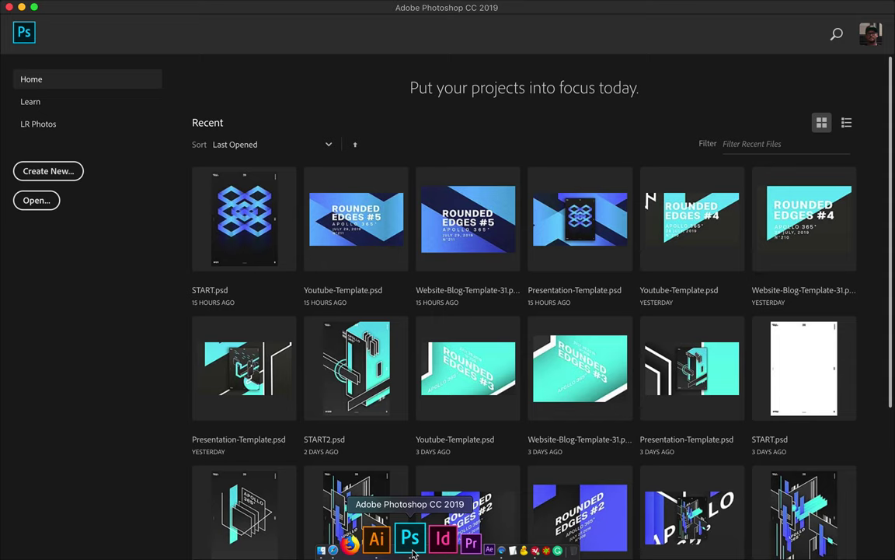
# Open START.ai in Photoshop with Crop To: Bounding Box, then glance through the File menu
pyautogui.click(36, 200)
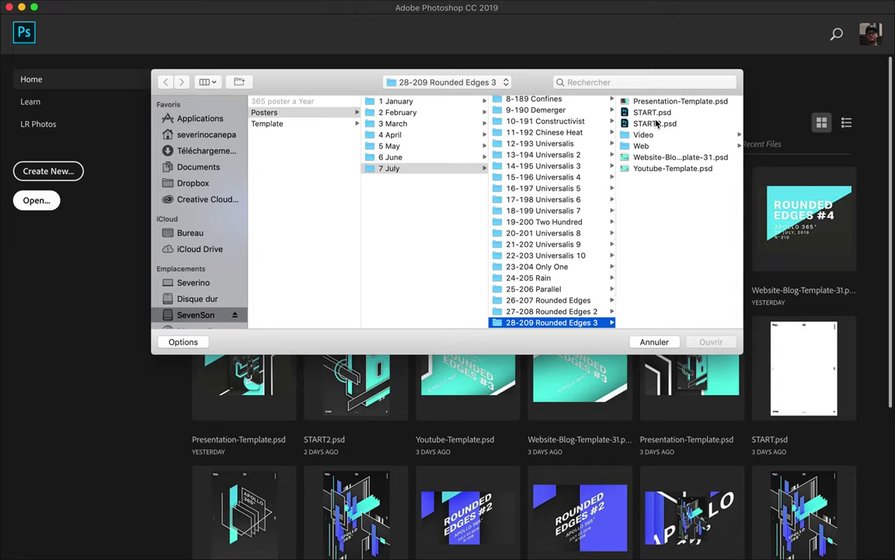
pyautogui.scroll(-2, 548, 233)
pyautogui.click(548, 322)
pyautogui.click(653, 112)
pyautogui.press('Return')
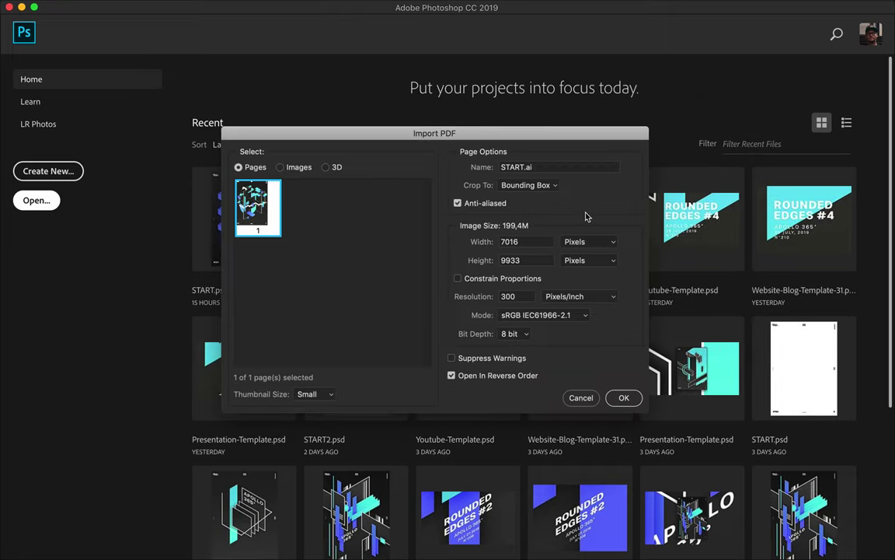
pyautogui.click(537, 185)
pyautogui.click(579, 183)
pyautogui.click(623, 397)
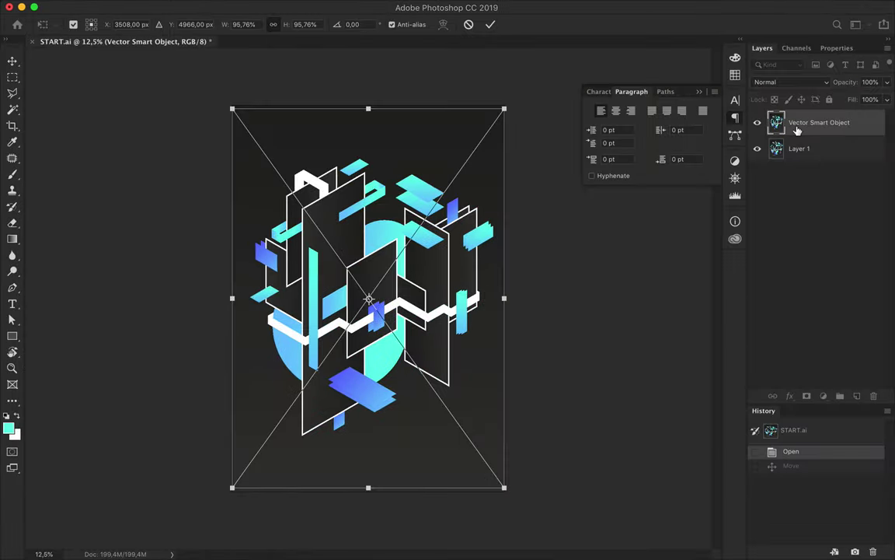
pyautogui.click(113, 6)
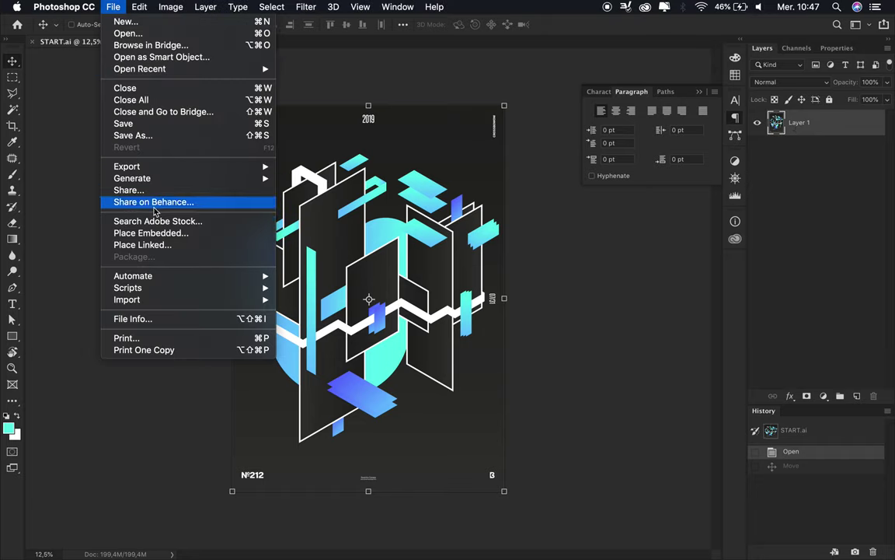
pyautogui.moveTo(126, 299)
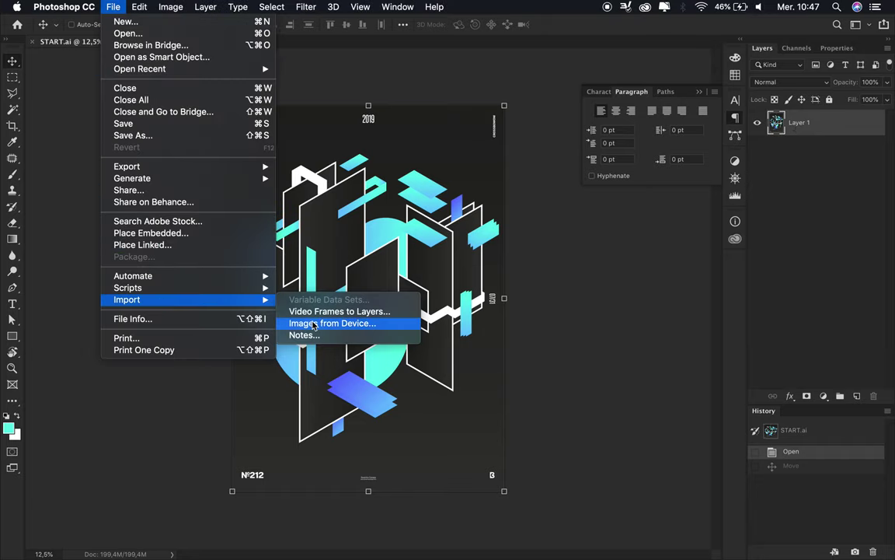
pyautogui.click(454, 237)
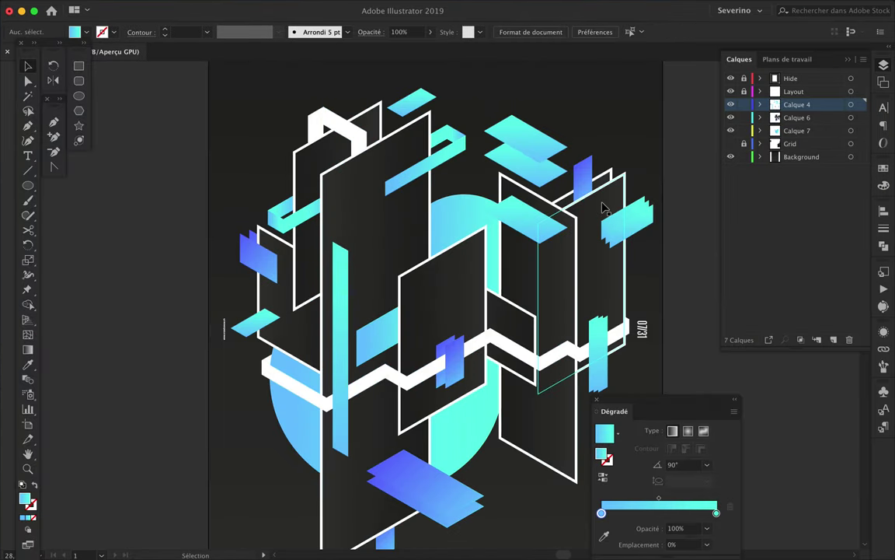
# Show the dark right panel's appearance, preview Effet > Contours, and reopen the Effet menu for Artistiques
pyautogui.click(604, 207)
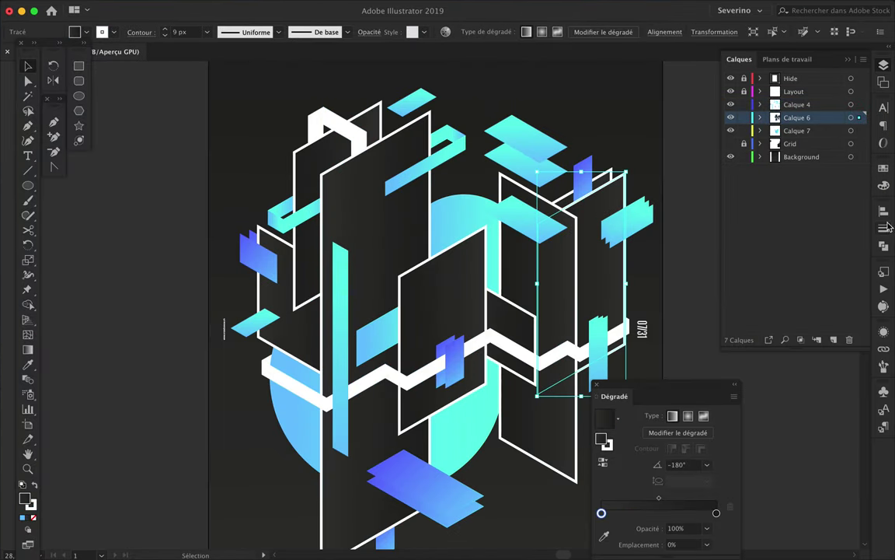
pyautogui.click(883, 332)
pyautogui.click(290, 6)
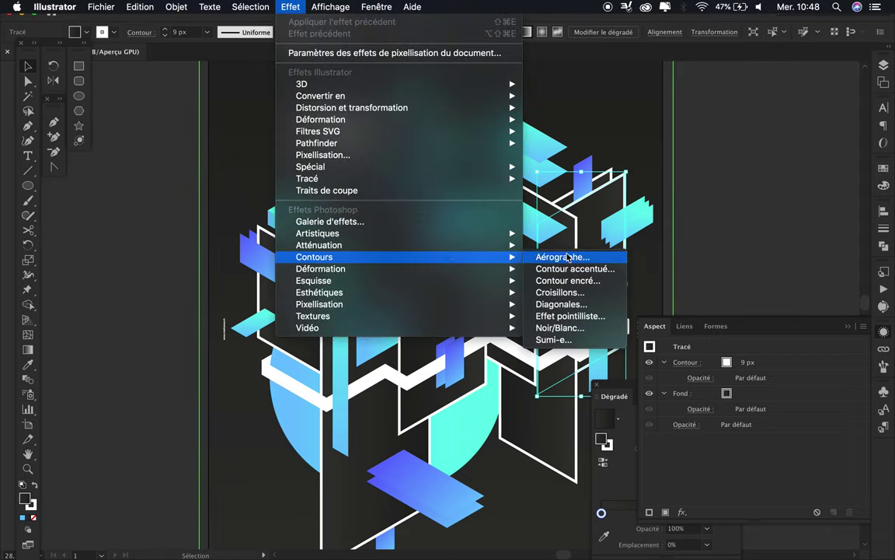
pyautogui.click(330, 221)
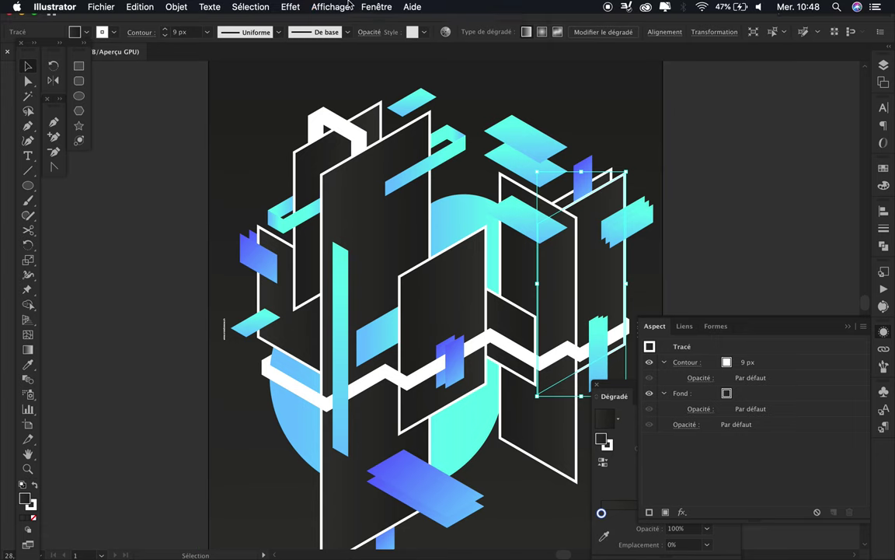
pyautogui.click(349, 6)
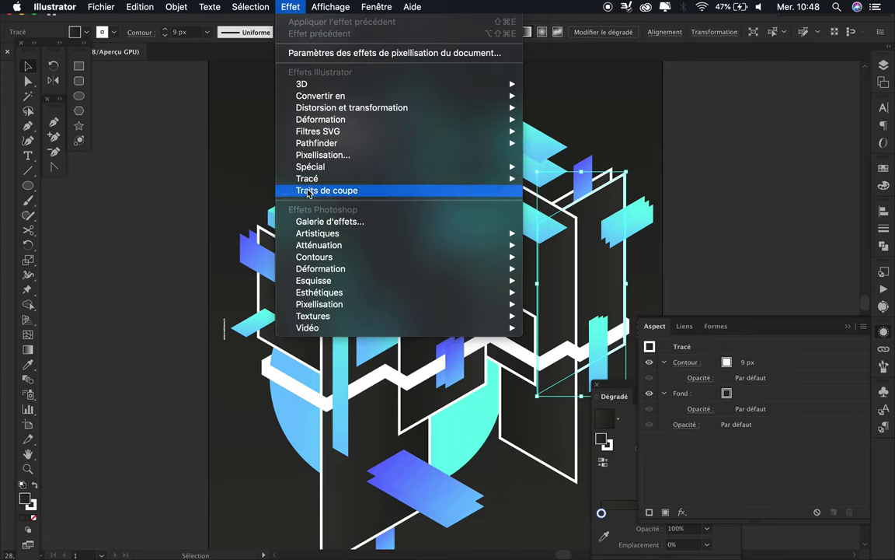
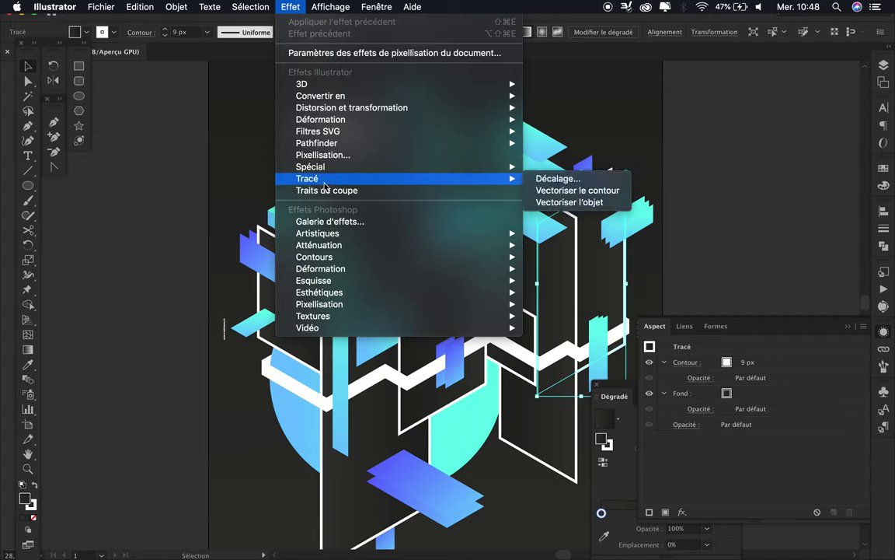
# Add a drop shadow to the tall white outline with preview on and 0 mm X/Y offsets
pyautogui.click(559, 225)
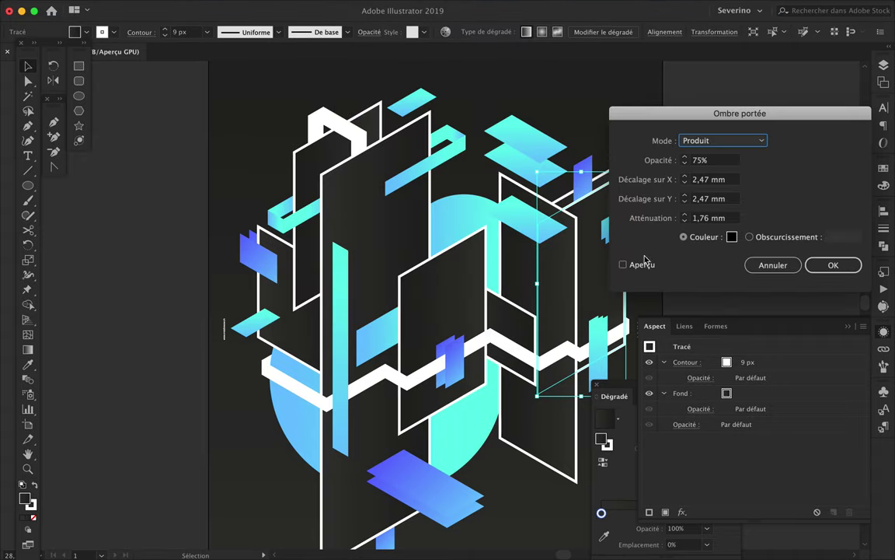
pyautogui.click(622, 265)
pyautogui.moveTo(700, 114); pyautogui.dragTo(741, 85)
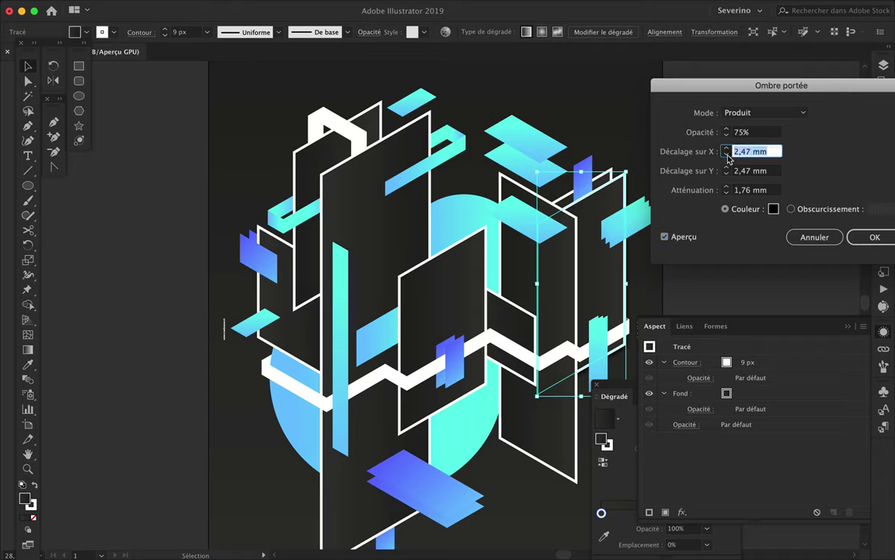
pyautogui.click(727, 154)
pyautogui.click(727, 154)
pyautogui.write('0')
pyautogui.press('Tab')
pyautogui.write('1')
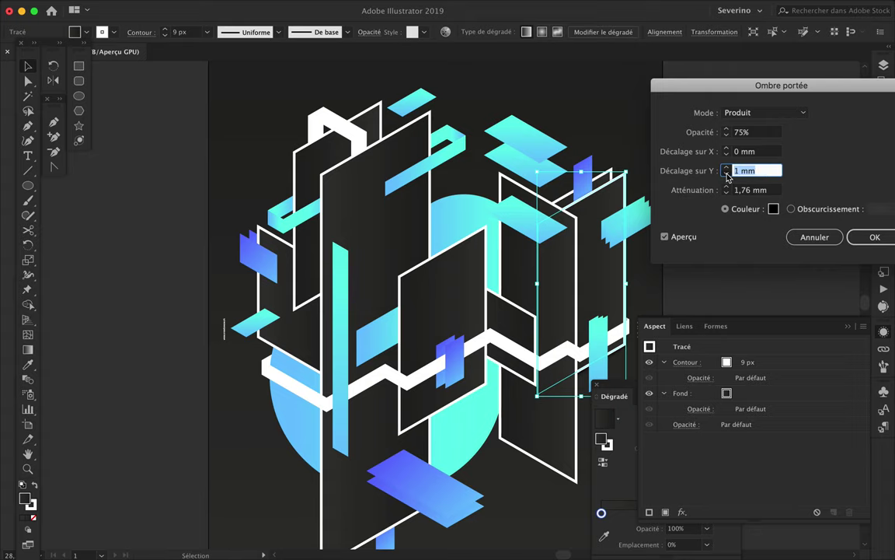
pyautogui.click(727, 175)
pyautogui.press('Tab')
pyautogui.write('24')
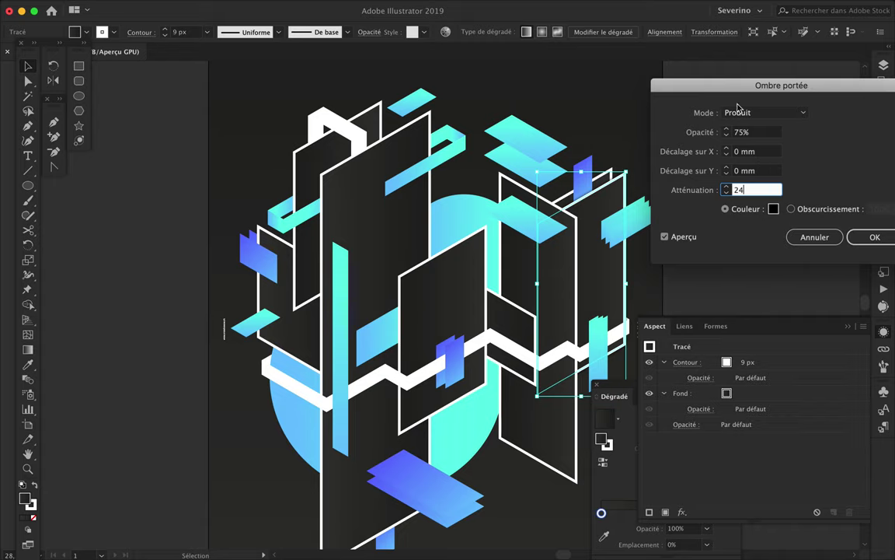
# Reduce the shadow blur, lower its opacity and apply the drop shadow
pyautogui.hotkey('shift', 'Tab')
pyautogui.click(742, 191)
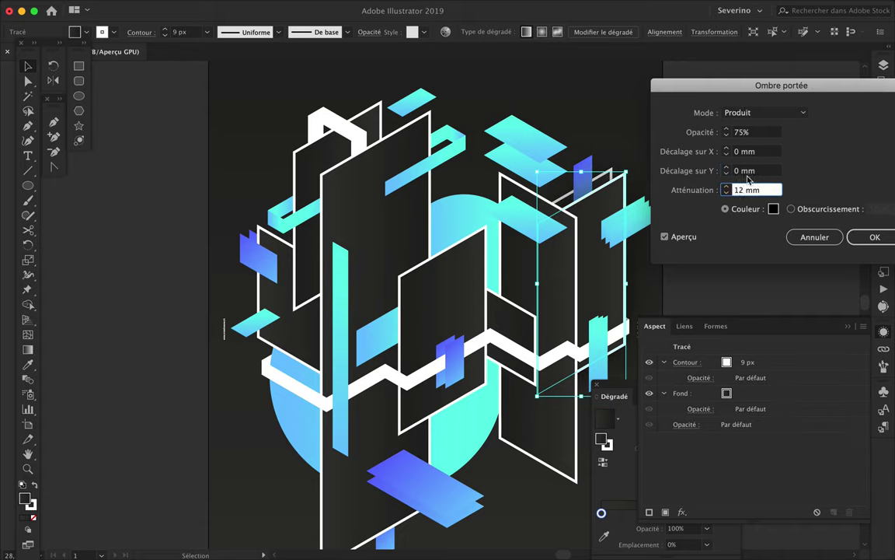
pyautogui.click(760, 172)
pyautogui.click(742, 191)
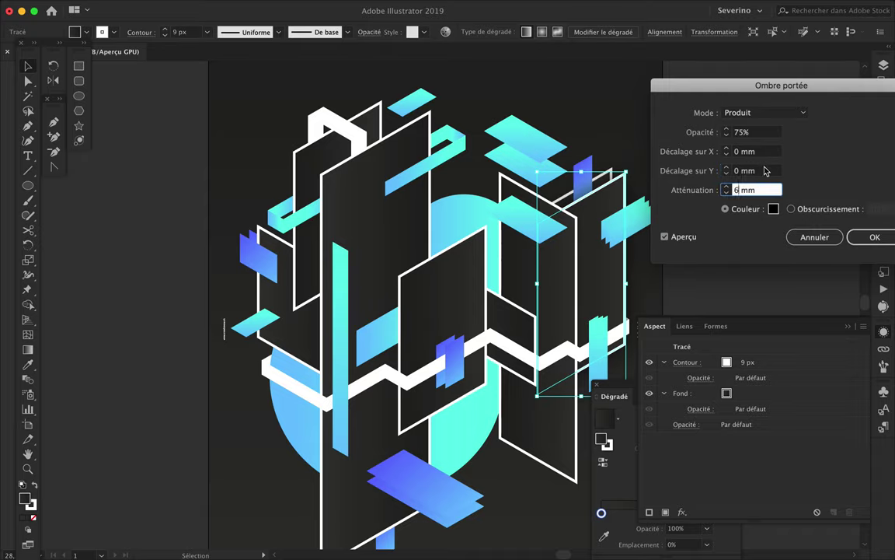
pyautogui.hotkey('shift', 'Tab')
pyautogui.hotkey('shift', 'Tab')
pyautogui.hotkey('shift', 'Tab')
pyautogui.press('Down')
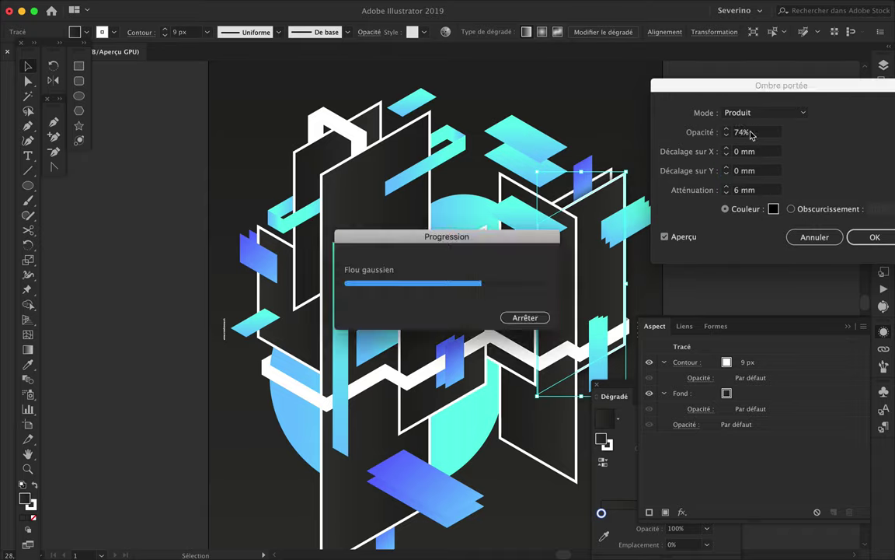
pyautogui.press('Return')
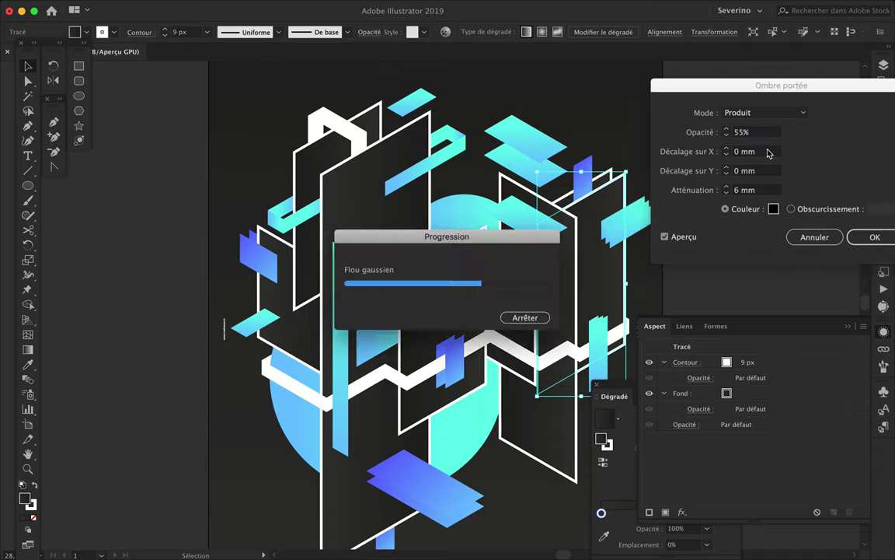
# Re-edit the drop shadow to 75% opacity and 75% darkness, then check the settings
pyautogui.scroll(3, 625, 178)
pyautogui.click(703, 425)
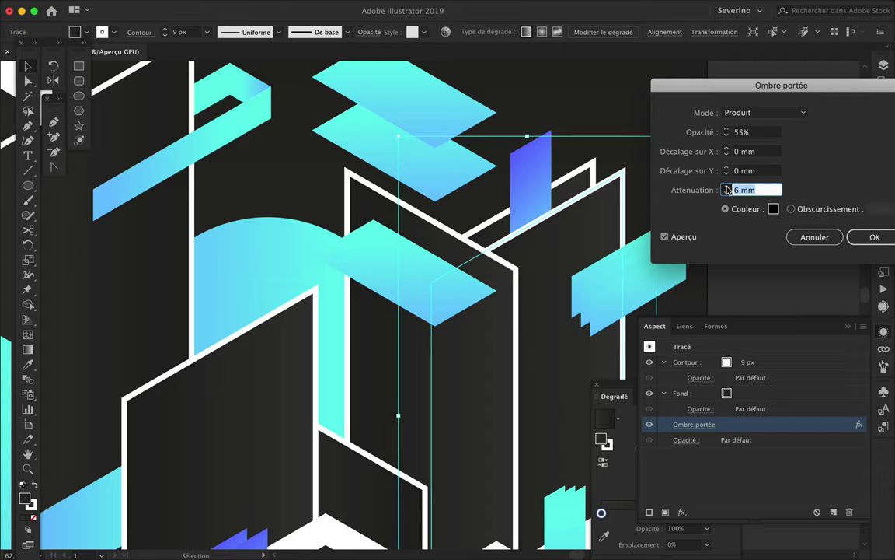
pyautogui.click(742, 132)
pyautogui.write('75')
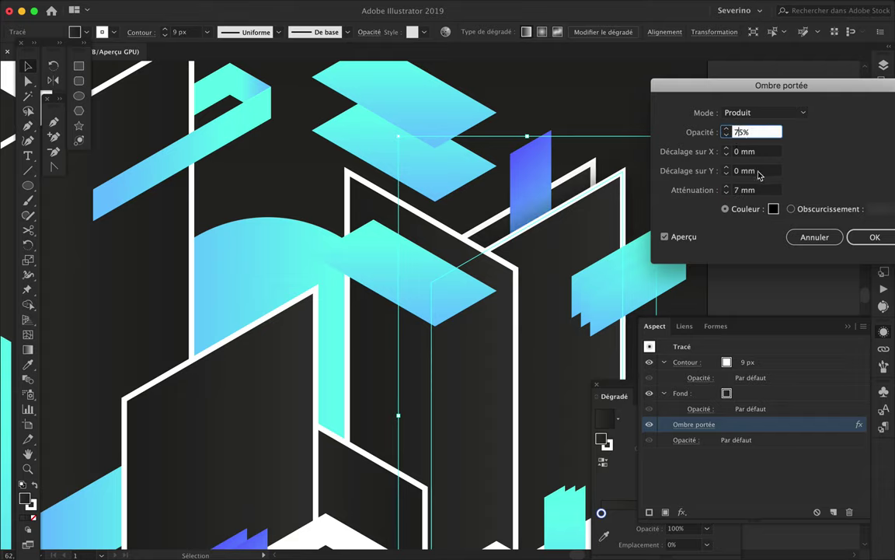
pyautogui.click(758, 171)
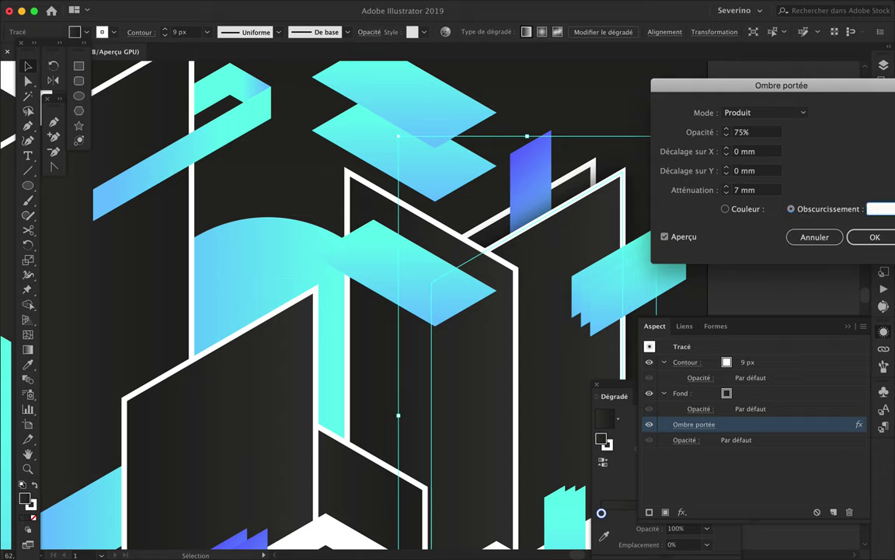
pyautogui.click(881, 208)
pyautogui.write('75')
pyautogui.click(765, 172)
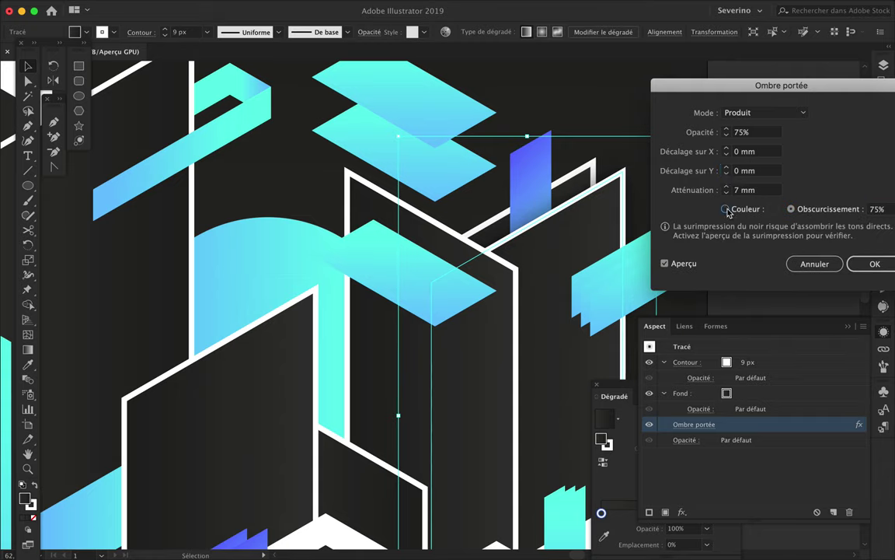
pyautogui.click(872, 238)
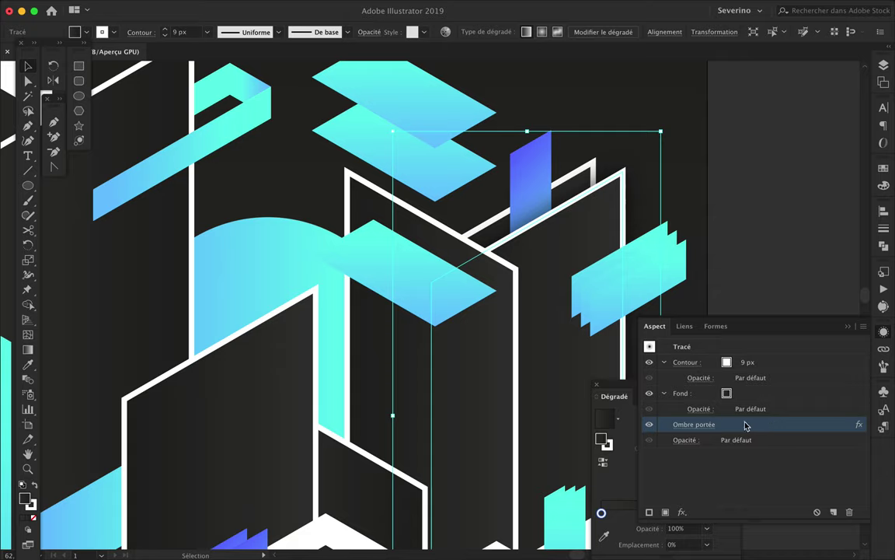
pyautogui.click(744, 426)
pyautogui.click(817, 242)
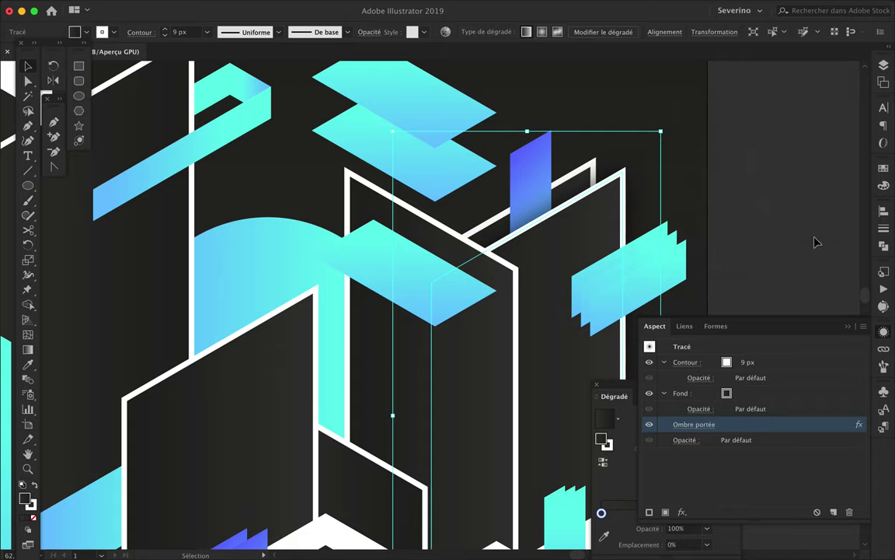
pyautogui.click(738, 245)
pyautogui.moveTo(585, 210); pyautogui.dragTo(566, 214)
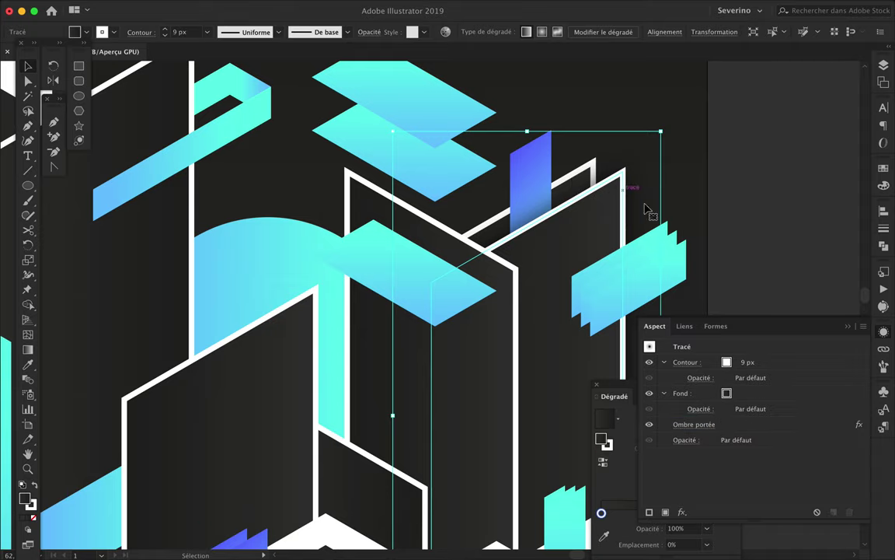
pyautogui.click(769, 423)
pyautogui.click(809, 236)
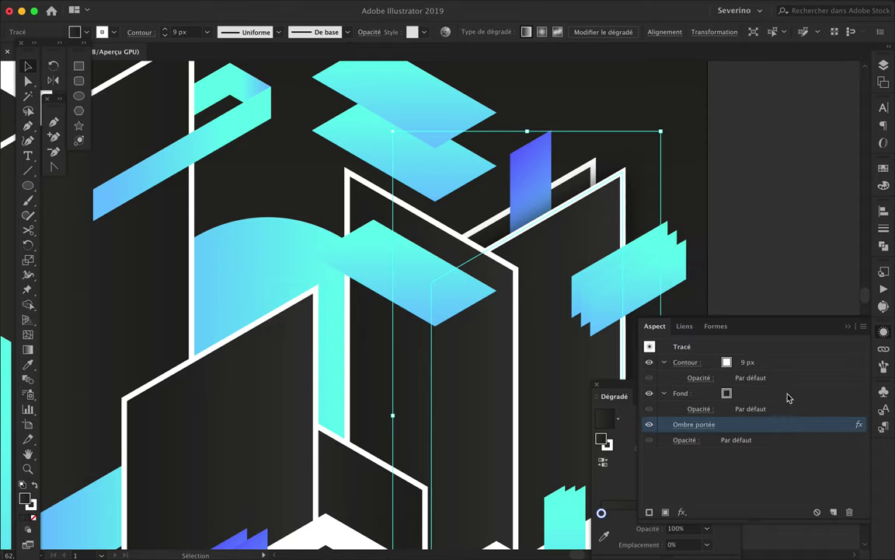
pyautogui.click(863, 326)
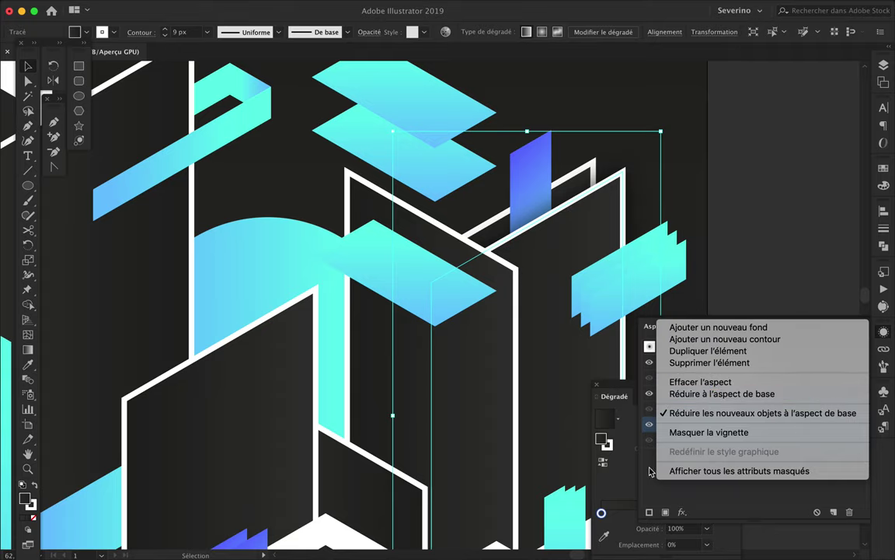
pyautogui.click(721, 211)
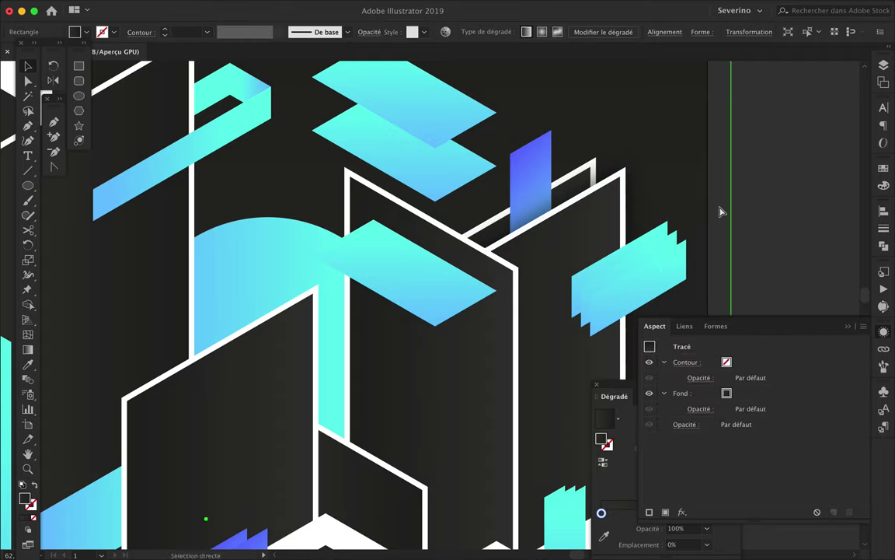
pyautogui.click(607, 194)
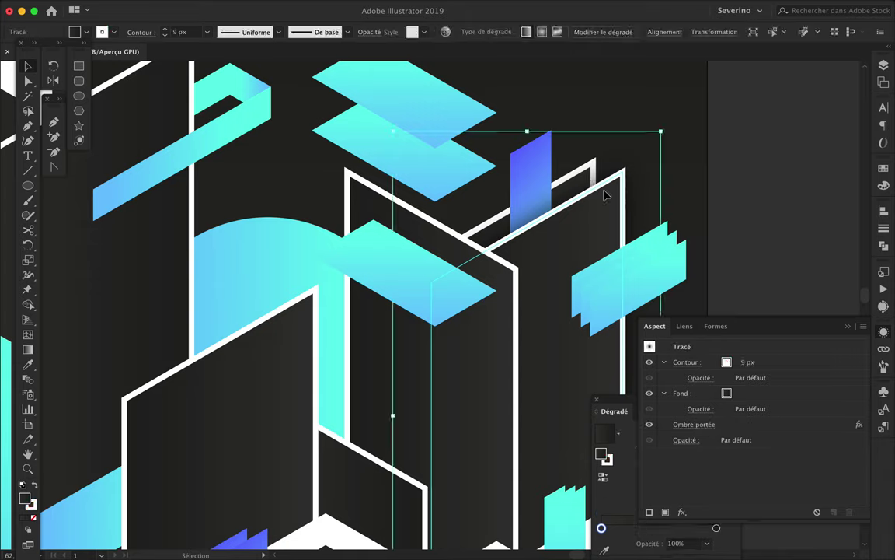
pyautogui.click(721, 426)
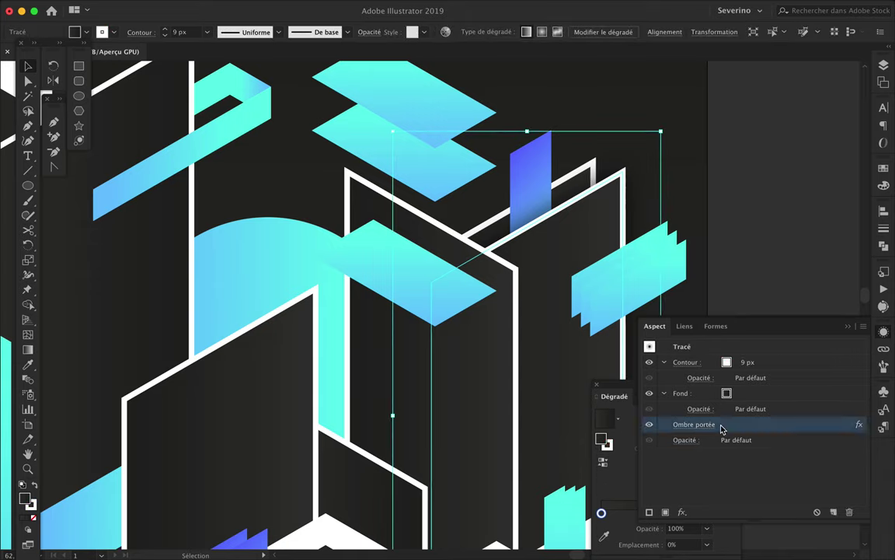
pyautogui.click(682, 514)
pyautogui.click(585, 462)
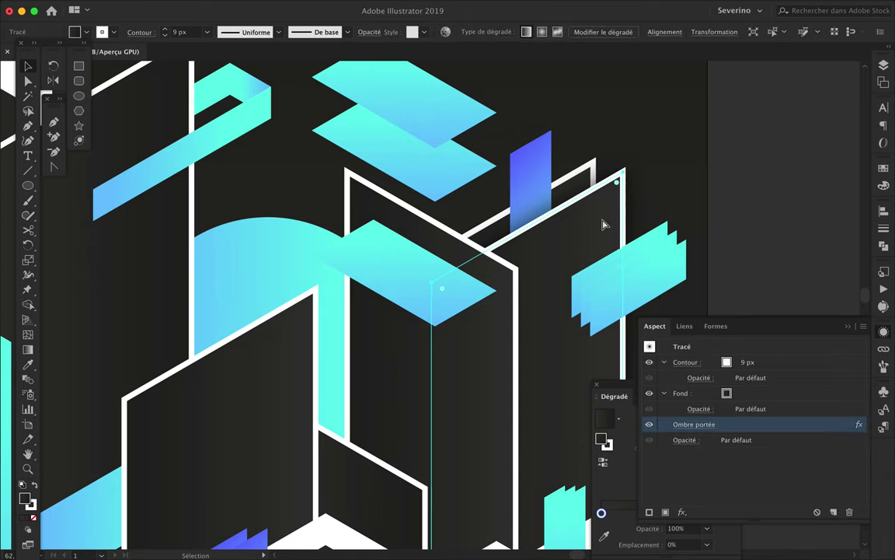
pyautogui.click(591, 179)
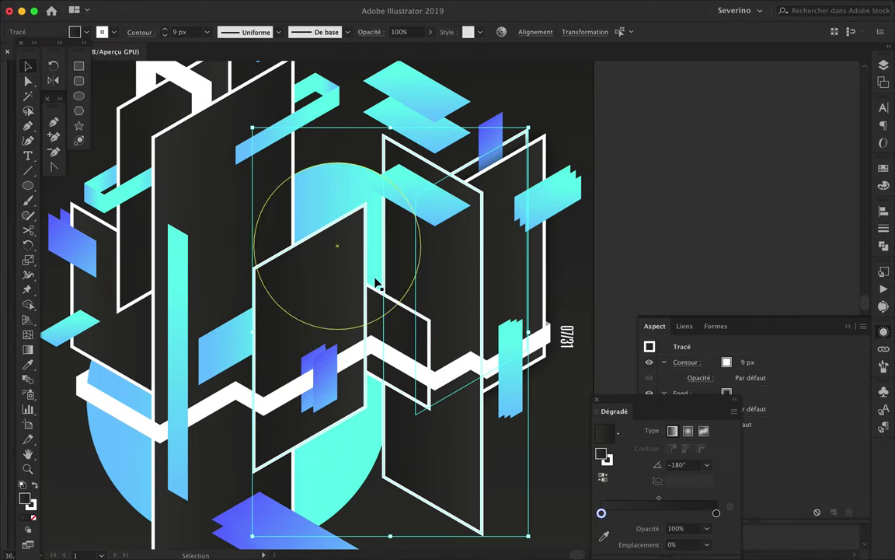
# Apply the same drop shadow to the larger outline path
pyautogui.scroll(-3, 230, 200)
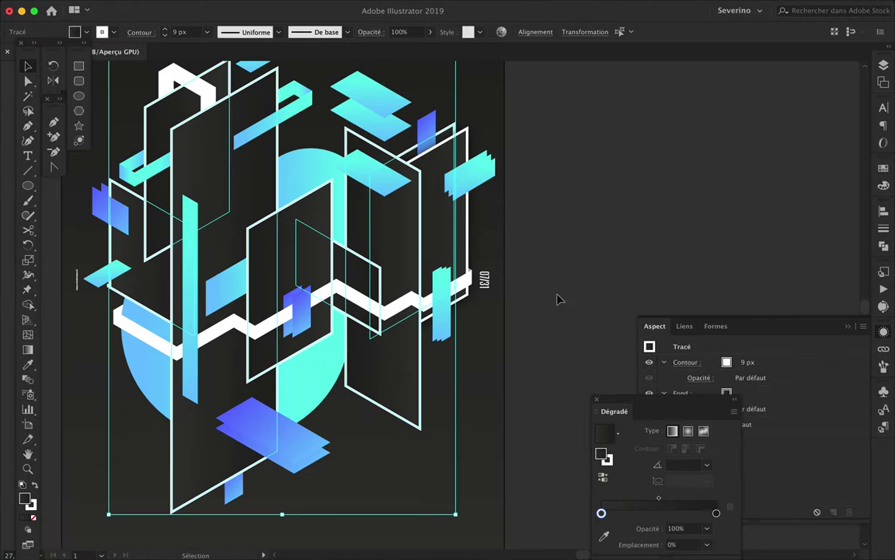
pyautogui.click(760, 331)
pyautogui.click(682, 513)
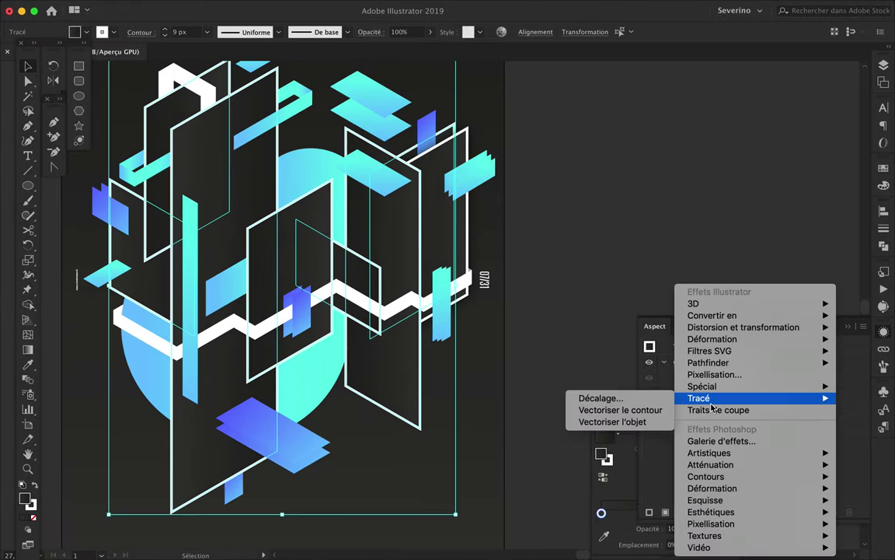
pyautogui.click(603, 446)
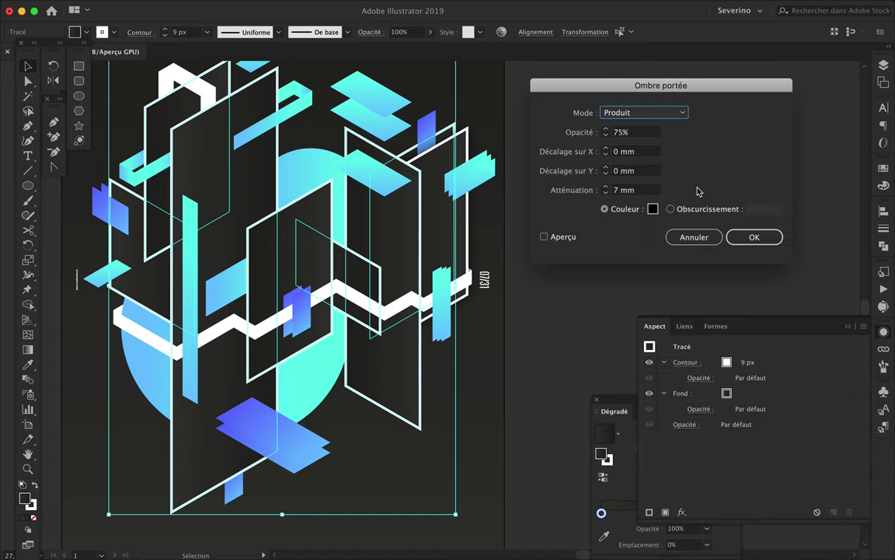
pyautogui.click(543, 237)
pyautogui.click(754, 237)
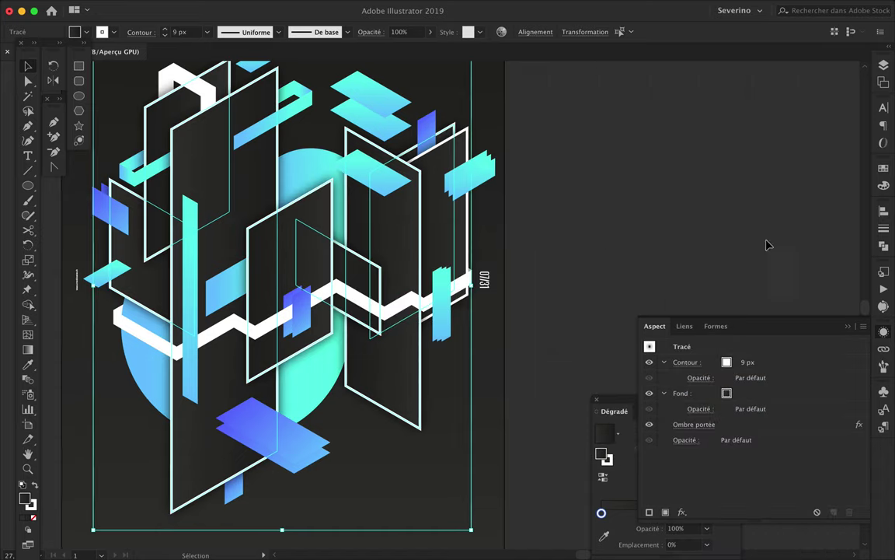
# Select most of the poster's artwork and give it the same drop shadow
pyautogui.hotkey('ctrl', '0')
pyautogui.press('a')
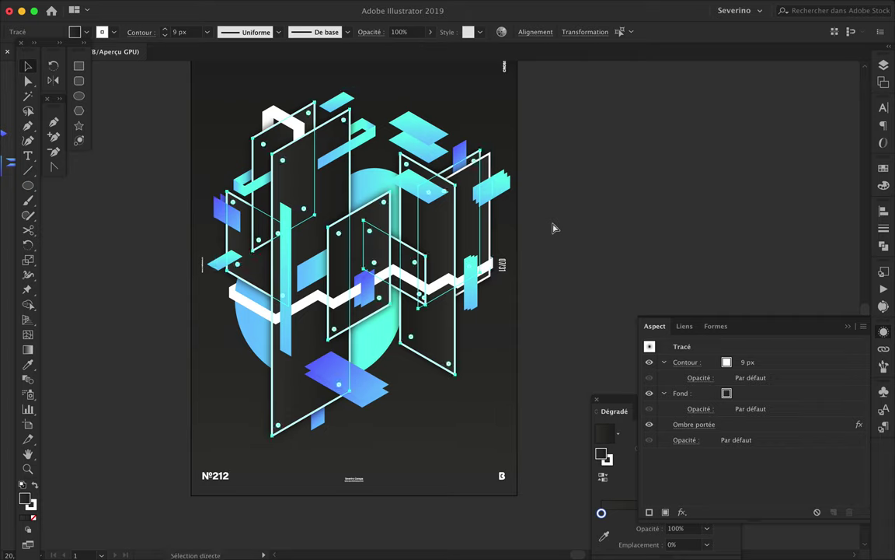
pyautogui.press('v')
pyautogui.click(554, 228)
pyautogui.moveTo(225, 119); pyautogui.dragTo(491, 426)
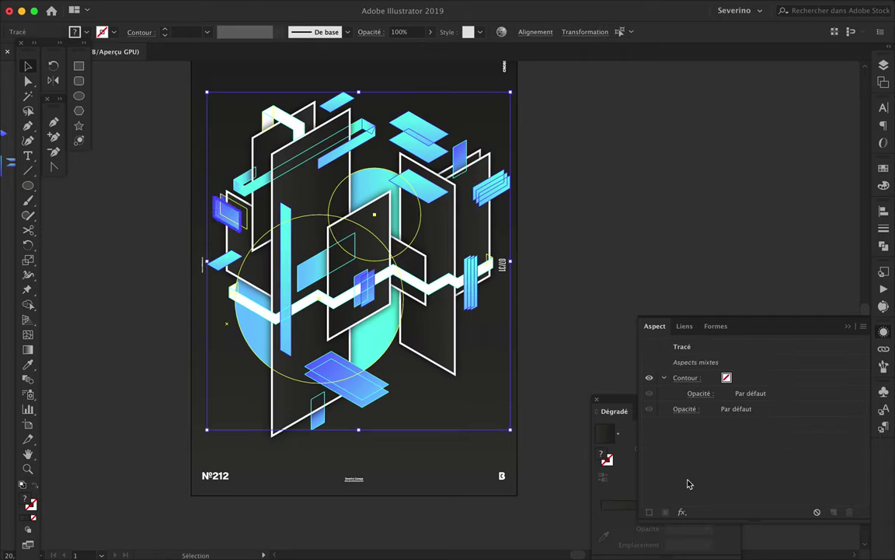
pyautogui.click(682, 511)
pyautogui.click(613, 445)
pyautogui.click(545, 238)
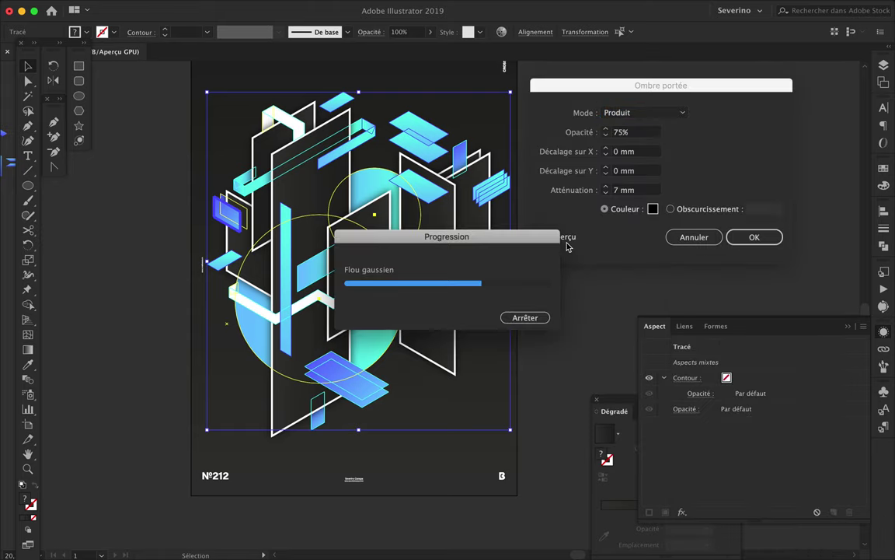
pyautogui.click(753, 237)
pyautogui.keyDown('alt'); pyautogui.scroll(5, 503, 238); pyautogui.keyUp('alt')
pyautogui.keyDown('alt'); pyautogui.scroll(-2, 504, 238); pyautogui.keyUp('alt')
pyautogui.click(613, 130)
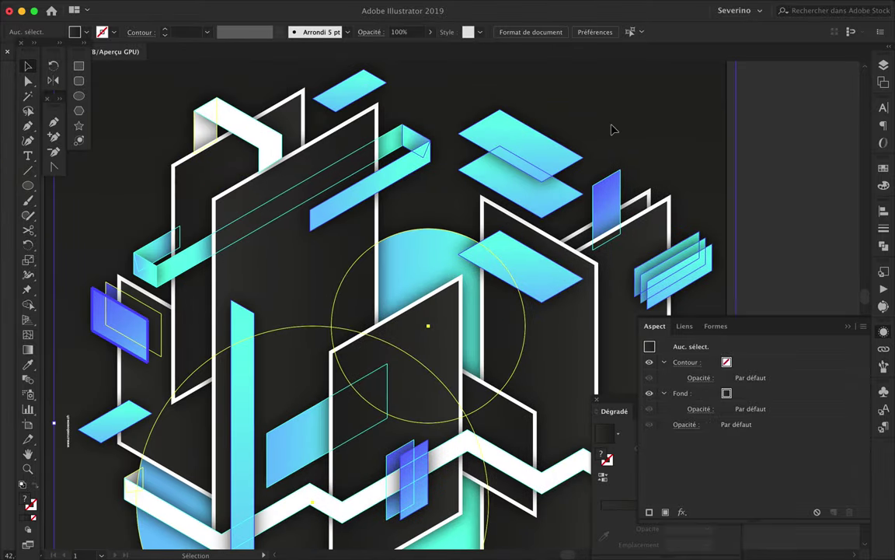
# Copy the small blue parallelogram upward and expand Calque 6 in Layers
pyautogui.scroll(-5, 544, 148)
pyautogui.scroll(1, 466, 155)
pyautogui.scroll(-2, 440, 159)
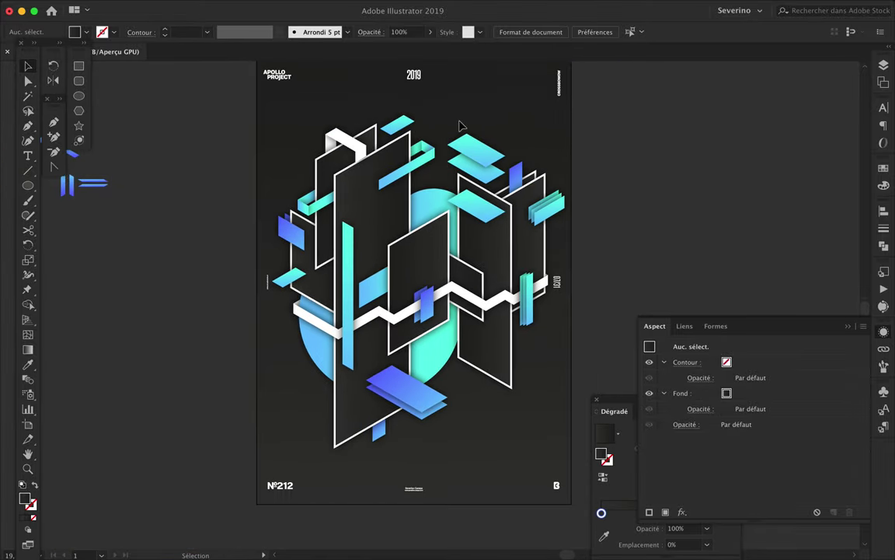
pyautogui.keyDown('alt'); pyautogui.scroll(5, 460, 125); pyautogui.keyUp('alt')
pyautogui.scroll(-3, 404, 234)
pyautogui.scroll(1, 368, 309)
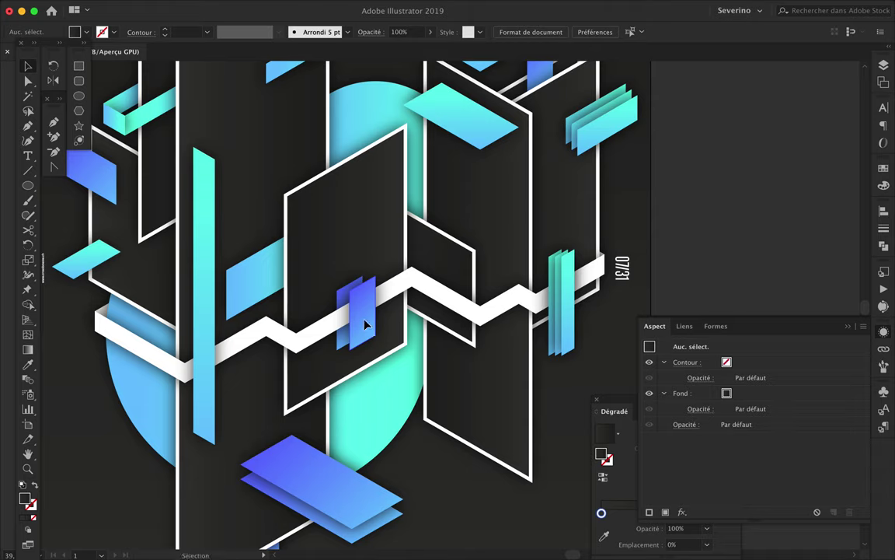
pyautogui.keyDown('alt'); pyautogui.moveTo(366, 325); pyautogui.dragTo(316, 192); pyautogui.keyUp('alt')
pyautogui.click(884, 65)
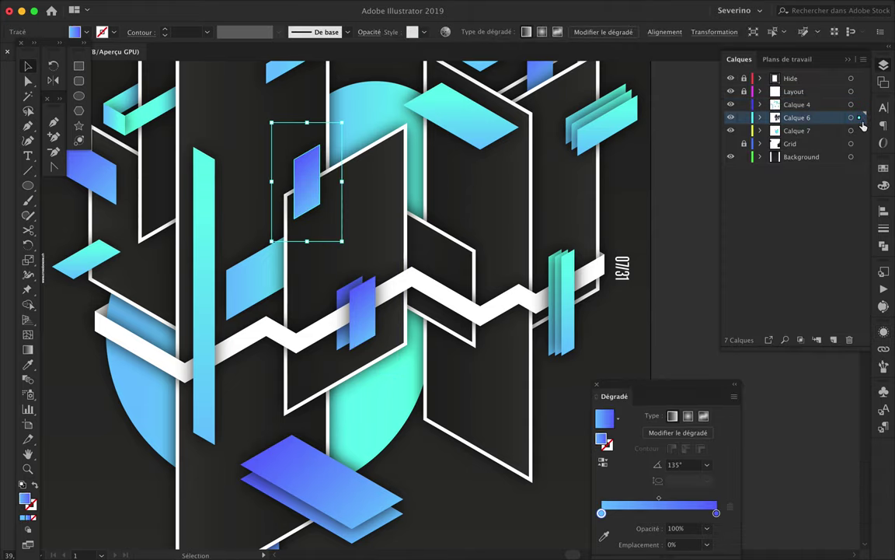
pyautogui.click(760, 117)
# Place the parallelogram copy beside the top-left white band and send it behind
pyautogui.scroll(3, 389, 311)
pyautogui.moveTo(307, 268); pyautogui.dragTo(313, 258)
pyautogui.moveTo(192, 123); pyautogui.dragTo(194, 124)
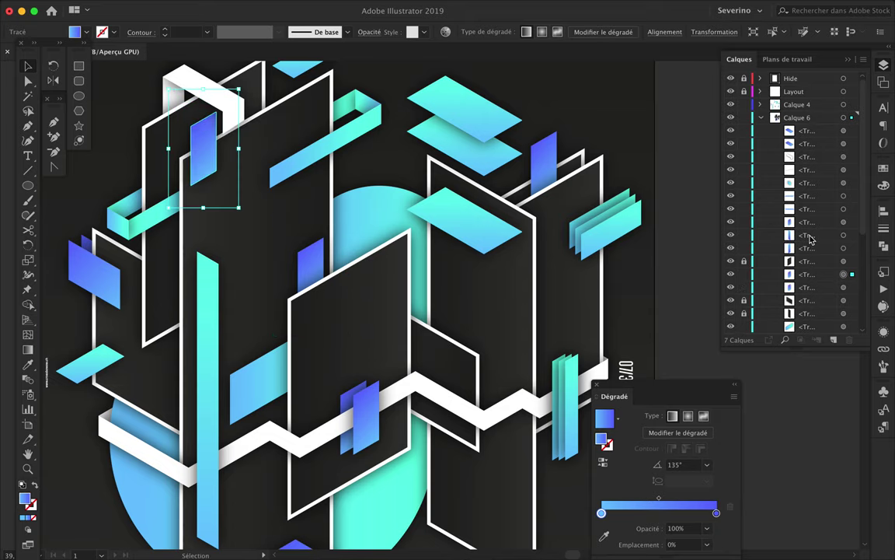
pyautogui.scroll(-2, 739, 156)
pyautogui.press('a')
pyautogui.click(218, 131)
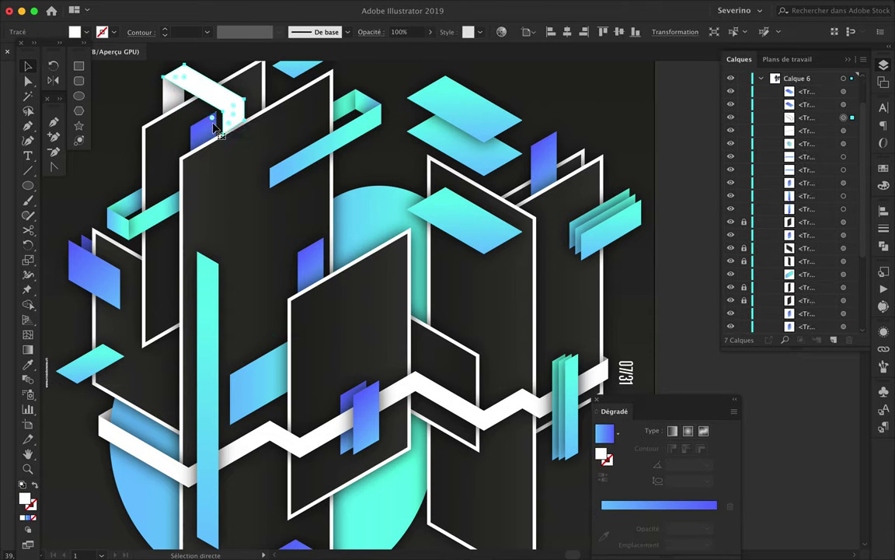
pyautogui.press('.')
pyautogui.hotkey('ctrl', 'shift', 'a')
# Copy the long cyan bar down to the bottom-left and make its fill white
pyautogui.scroll(-1, 343, 159)
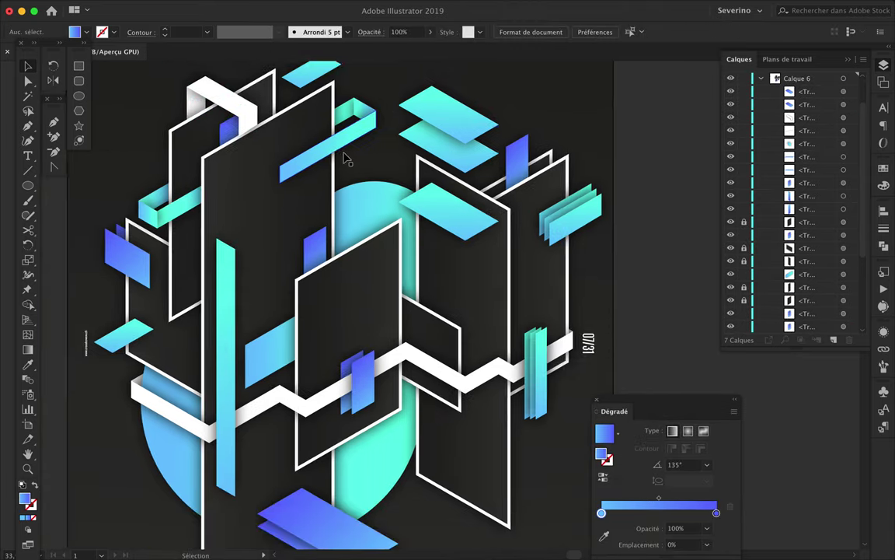
pyautogui.scroll(-2, 346, 159)
pyautogui.scroll(-2, 347, 159)
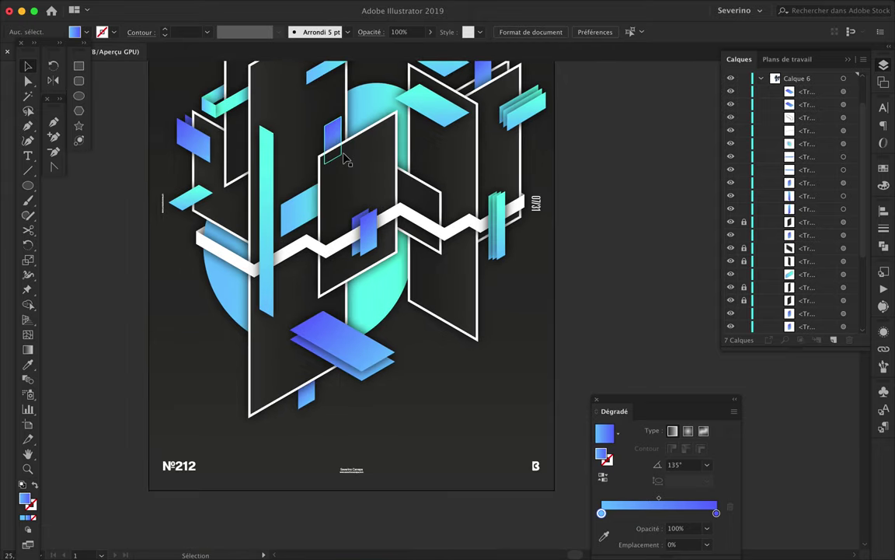
pyautogui.scroll(2, 347, 159)
pyautogui.scroll(3, 347, 159)
pyautogui.click(595, 229)
pyautogui.press('m')
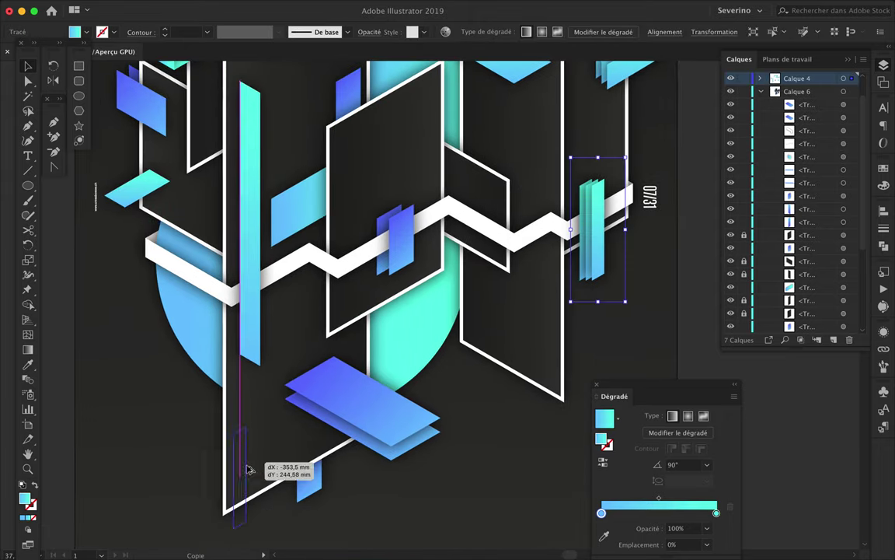
pyautogui.moveTo(243, 430); pyautogui.dragTo(256, 533)
pyautogui.press('v')
pyautogui.scroll(3, 252, 483)
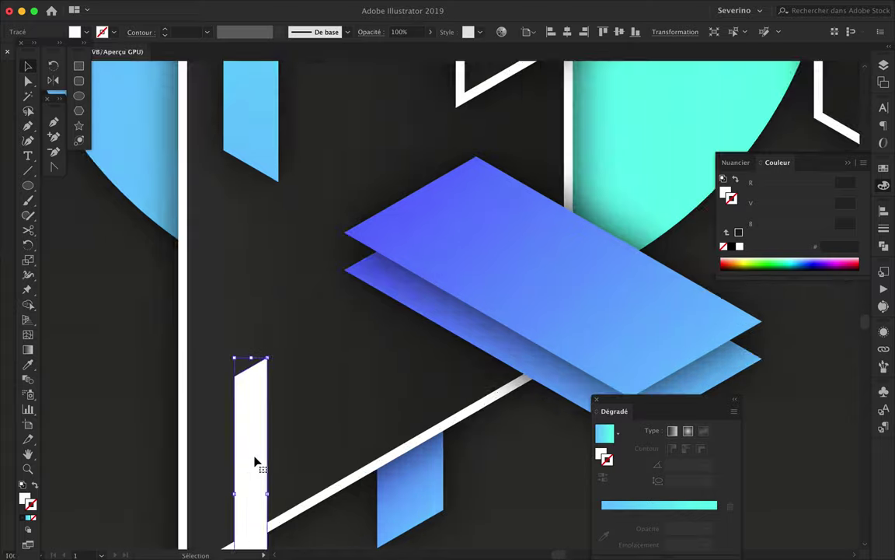
pyautogui.scroll(-2, 253, 463)
pyautogui.scroll(-2, 519, 228)
# Give the white bar a drop shadow and duplicate it alongside itself
pyautogui.click(541, 198)
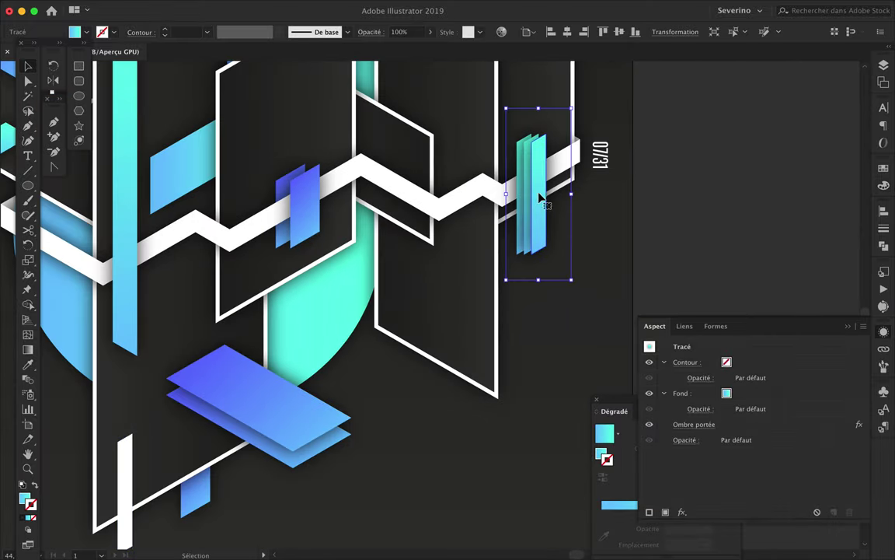
pyautogui.press('a')
pyautogui.click(527, 182)
pyautogui.click(683, 513)
pyautogui.click(622, 432)
pyautogui.click(753, 235)
pyautogui.scroll(-3, 239, 519)
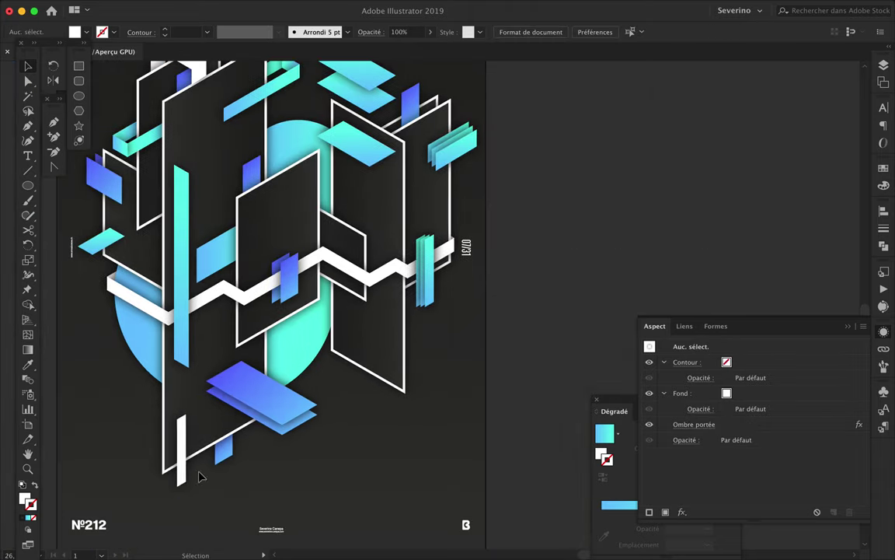
pyautogui.moveTo(189, 465); pyautogui.dragTo(189, 465)
pyautogui.click(276, 517)
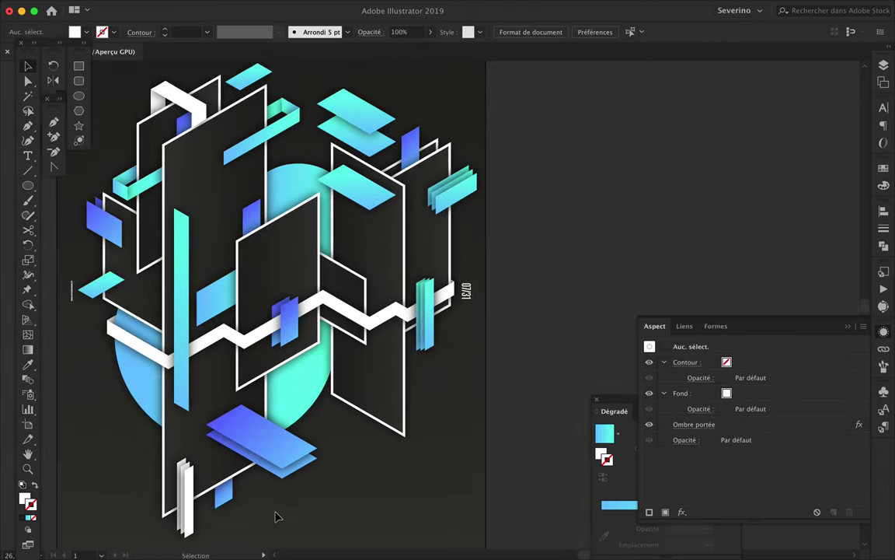
# Make Calque 4 the active layer for new shapes
pyautogui.scroll(3, 276, 515)
pyautogui.scroll(5, 276, 515)
pyautogui.click(884, 65)
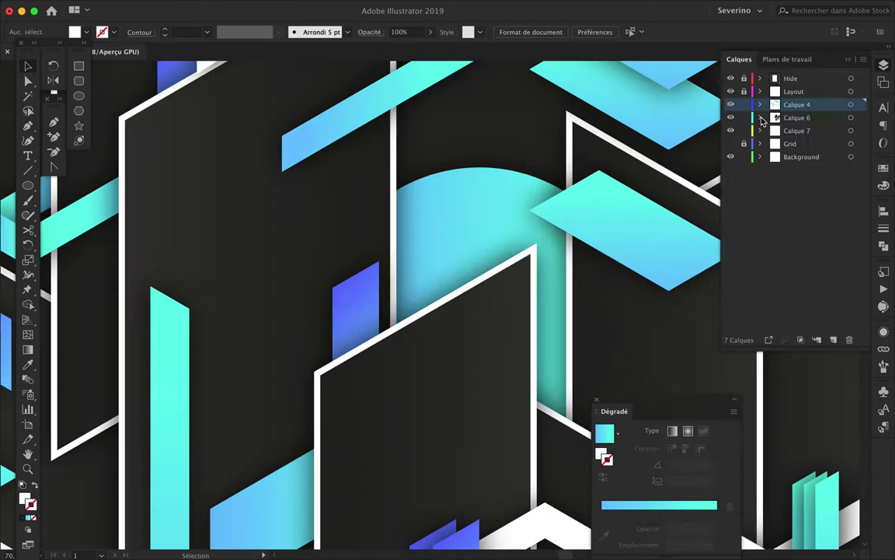
pyautogui.click(731, 144)
pyautogui.scroll(2, 209, 138)
# Draw a small white diamond and give it a drop shadow
pyautogui.moveTo(208, 178)
pyautogui.mouseDown()
pyautogui.moveTo(232, 171)
pyautogui.moveTo(213, 154)
pyautogui.mouseUp()
pyautogui.scroll(2, 216, 151)
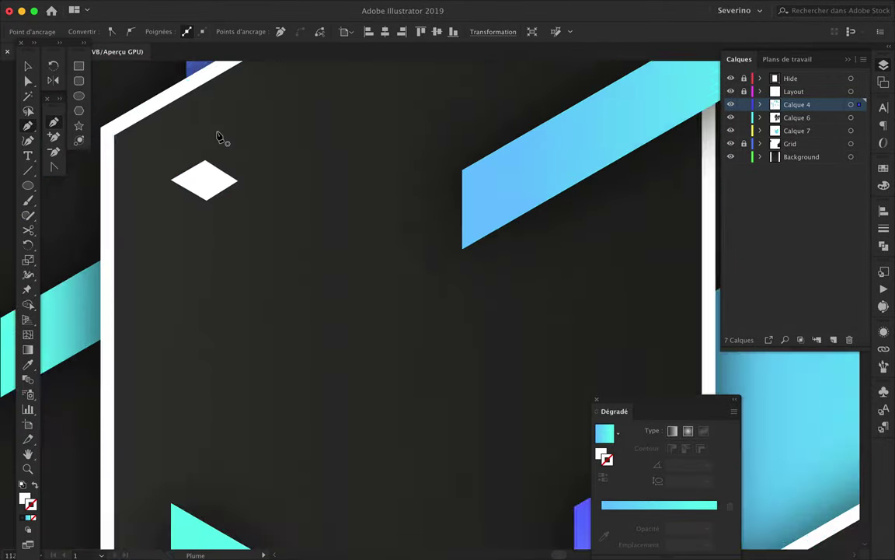
pyautogui.scroll(-2, 246, 194)
pyautogui.press('v')
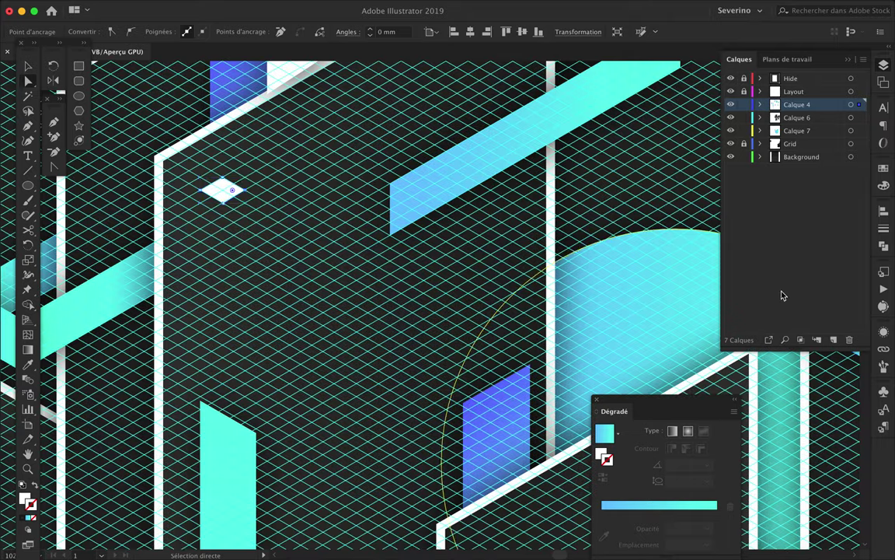
pyautogui.click(884, 332)
pyautogui.click(680, 512)
pyautogui.click(611, 444)
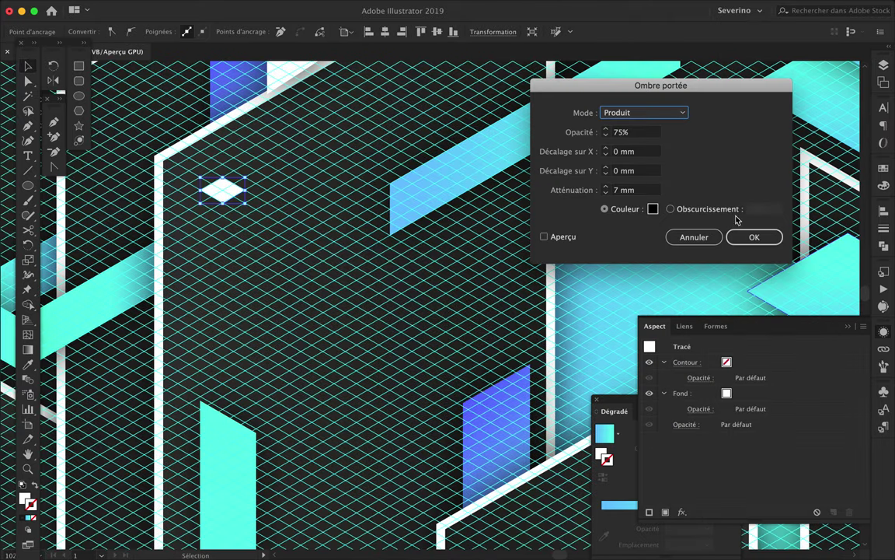
pyautogui.press('Return')
pyautogui.scroll(1, 303, 206)
# Stack diamond copies below the first and nudge the three-diamond stack upward
pyautogui.moveTo(292, 209); pyautogui.dragTo(290, 230)
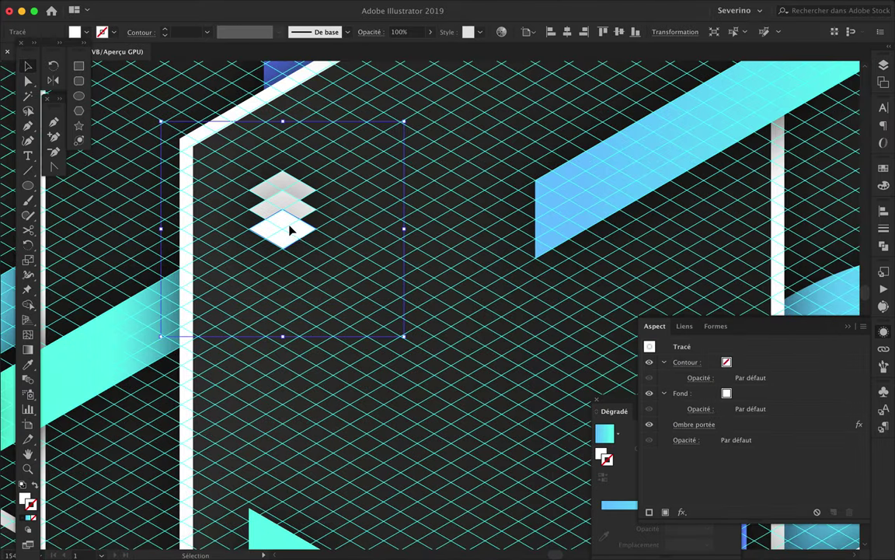
pyautogui.click(883, 65)
pyautogui.click(761, 104)
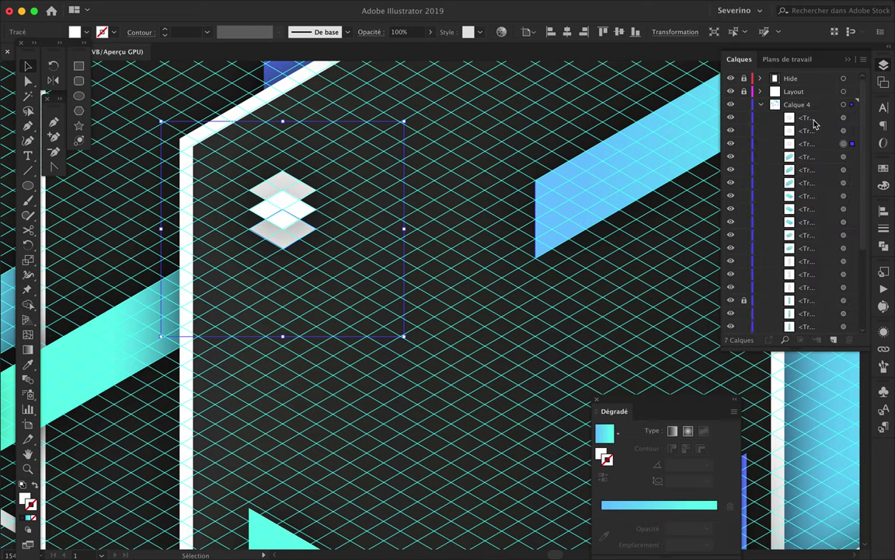
pyautogui.scroll(-2, 363, 243)
pyautogui.scroll(-3, 363, 243)
pyautogui.scroll(4, 334, 226)
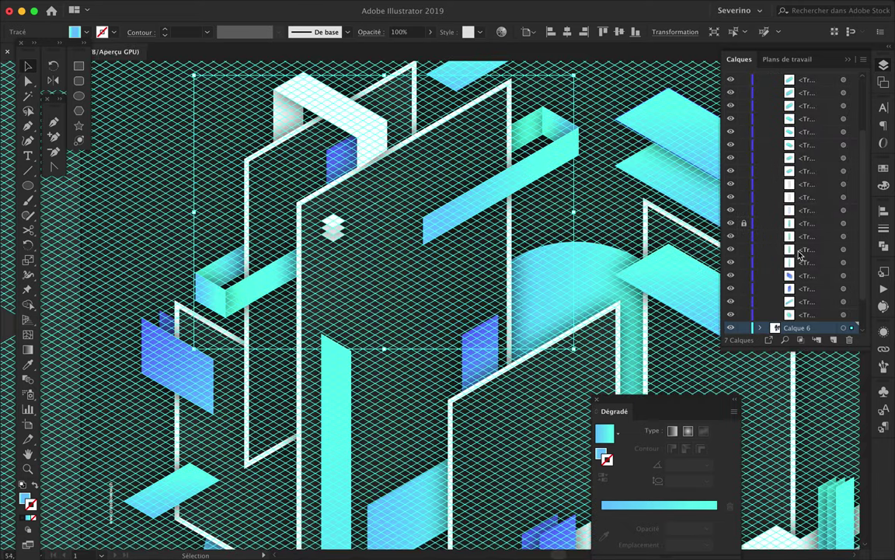
pyautogui.click(332, 222)
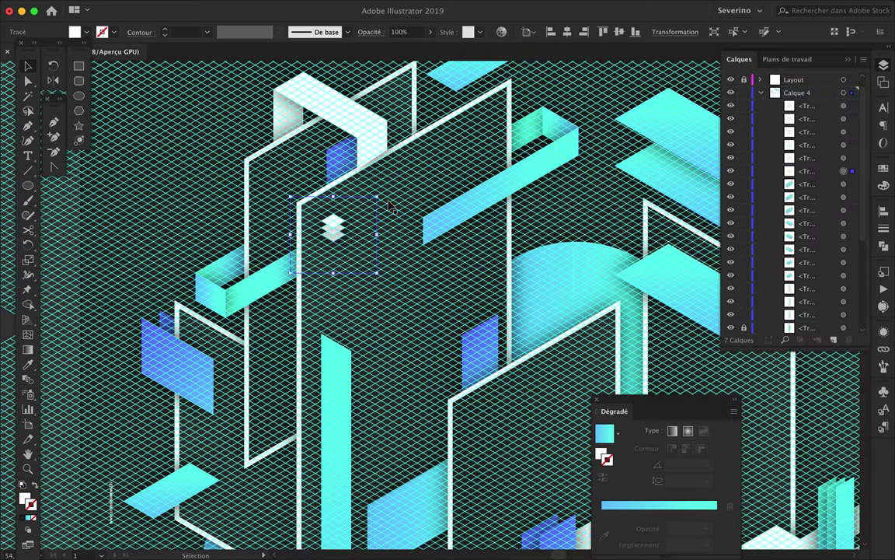
pyautogui.moveTo(335, 247); pyautogui.dragTo(336, 234)
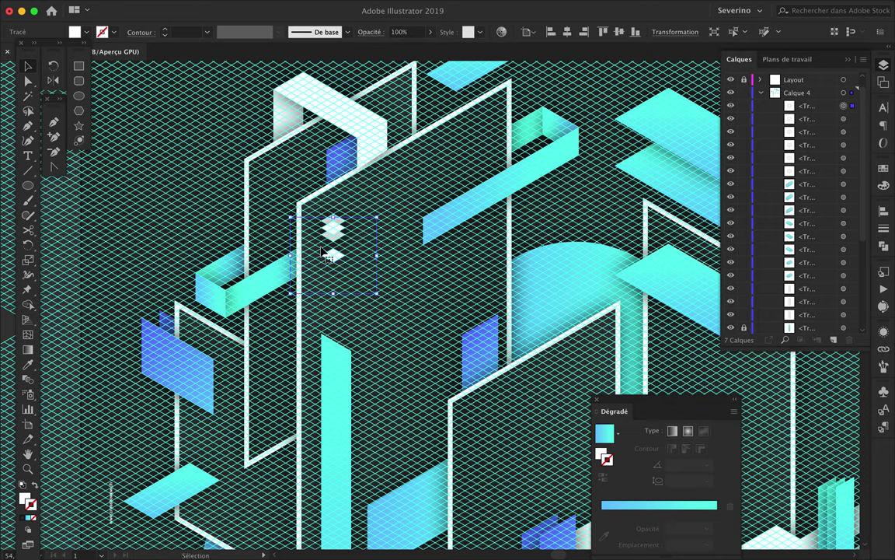
# Copy the diamond stack downward and move it up beneath the upper stack
pyautogui.scroll(3, 325, 250)
pyautogui.moveTo(351, 200); pyautogui.dragTo(367, 400)
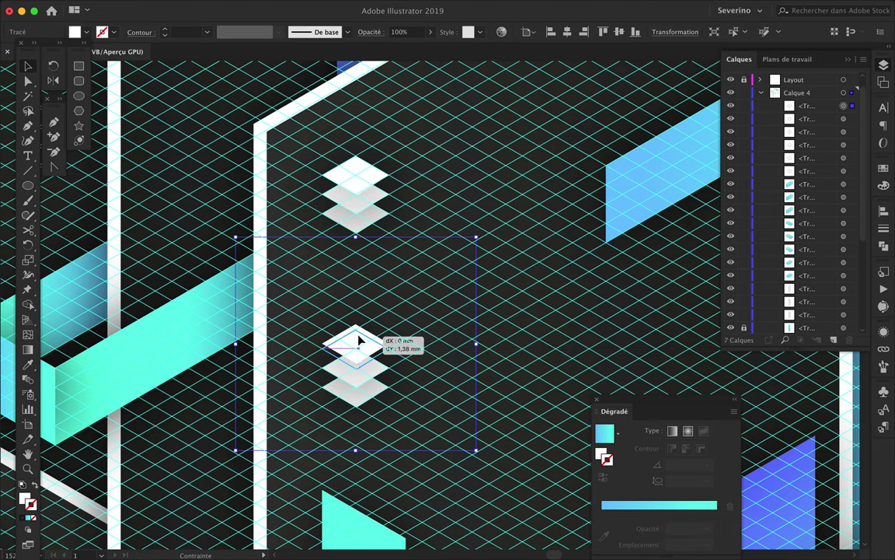
pyautogui.click(300, 336)
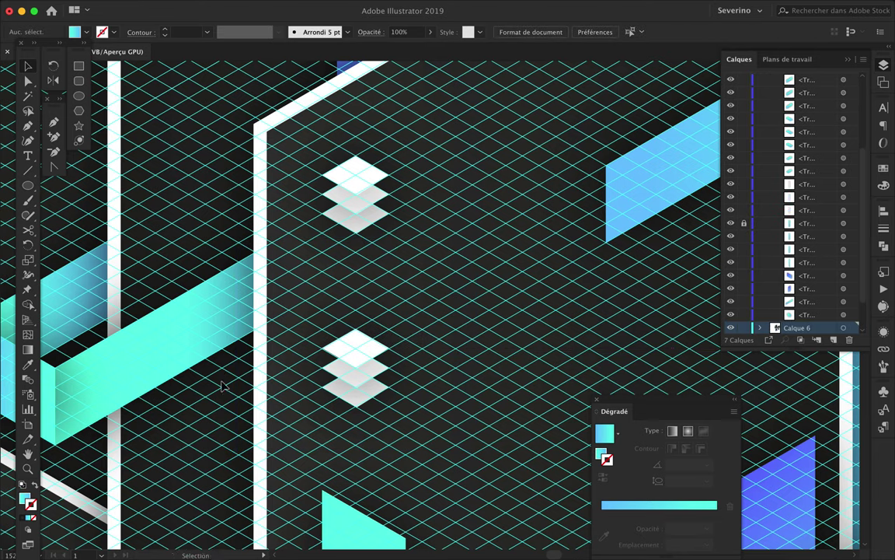
pyautogui.click(356, 365)
pyautogui.moveTo(356, 365); pyautogui.dragTo(362, 256)
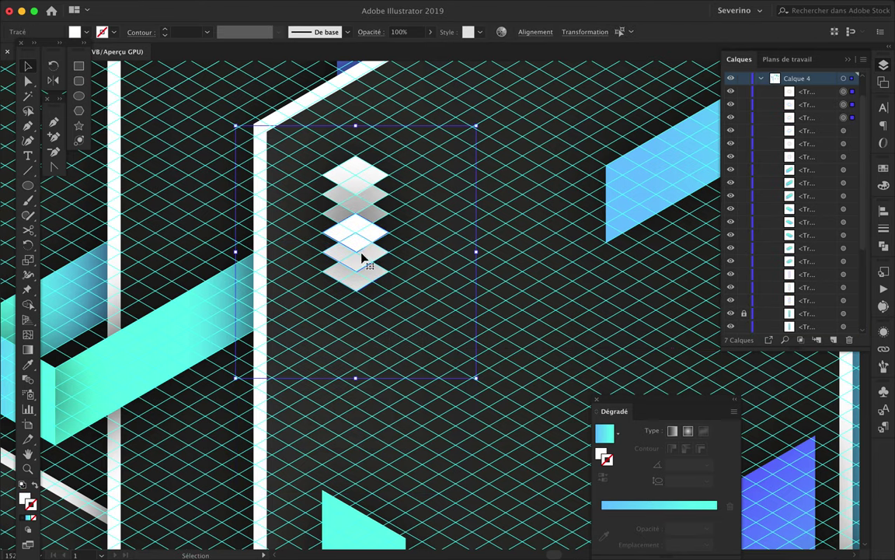
pyautogui.click(816, 121)
# Drag the white strip's end anchor toward the diamond stack with Direct Selection
pyautogui.scroll(-5, 540, 230)
pyautogui.scroll(2, 535, 225)
pyautogui.scroll(5, 534, 226)
pyautogui.press('a')
pyautogui.hotkey('ctrl', ';')
pyautogui.moveTo(87, 241)
pyautogui.mouseDown()
pyautogui.moveTo(414, 78)
pyautogui.moveTo(489, 115)
pyautogui.moveTo(423, 125)
pyautogui.moveTo(403, 115)
pyautogui.moveTo(421, 129)
pyautogui.moveTo(399, 115)
pyautogui.moveTo(420, 127)
pyautogui.mouseUp()
# Deselect the stretched diagonal strip and select the cyan box-shaped bar on the left
pyautogui.scroll(2, 488, 115)
pyautogui.scroll(-5, 420, 128)
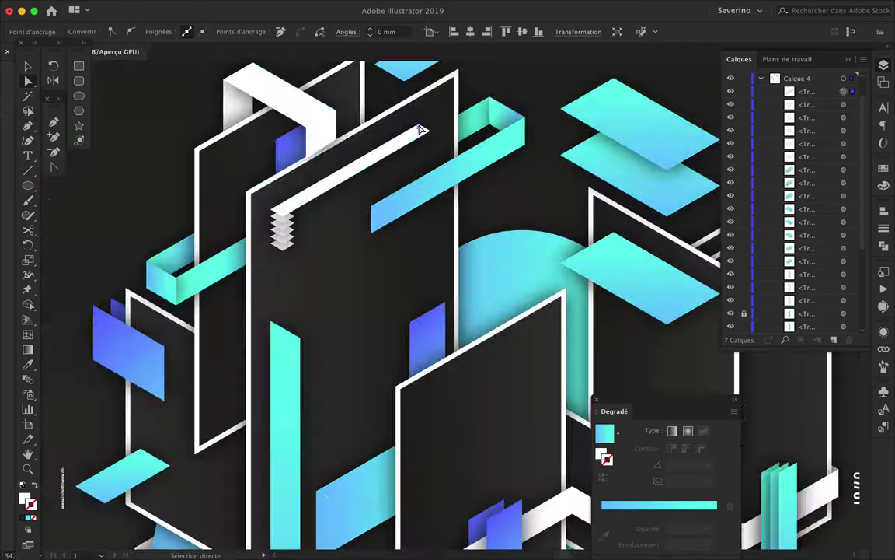
pyautogui.scroll(-5, 420, 129)
pyautogui.scroll(5, 420, 129)
pyautogui.click(140, 241)
pyautogui.scroll(3, 140, 241)
pyautogui.scroll(3, 139, 242)
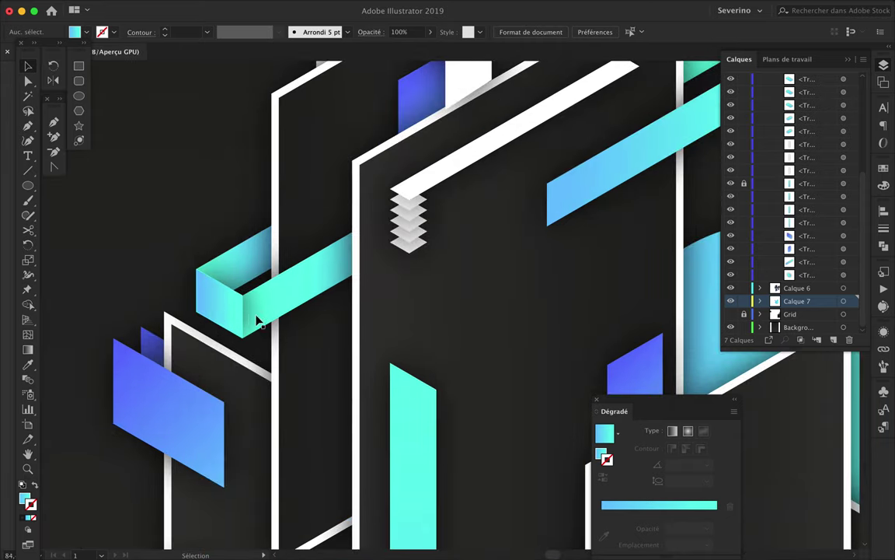
pyautogui.click(255, 320)
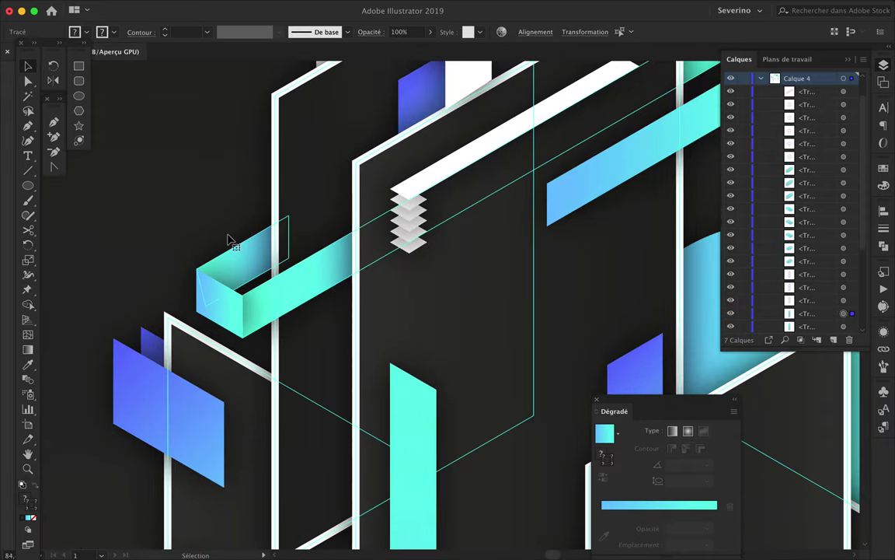
# Move the cyan bar one step lower in Calque 6's stacking order and select the cyan box
pyautogui.moveTo(231, 304); pyautogui.dragTo(184, 295)
pyautogui.hotkey('ctrl', 'z')
pyautogui.click(761, 287)
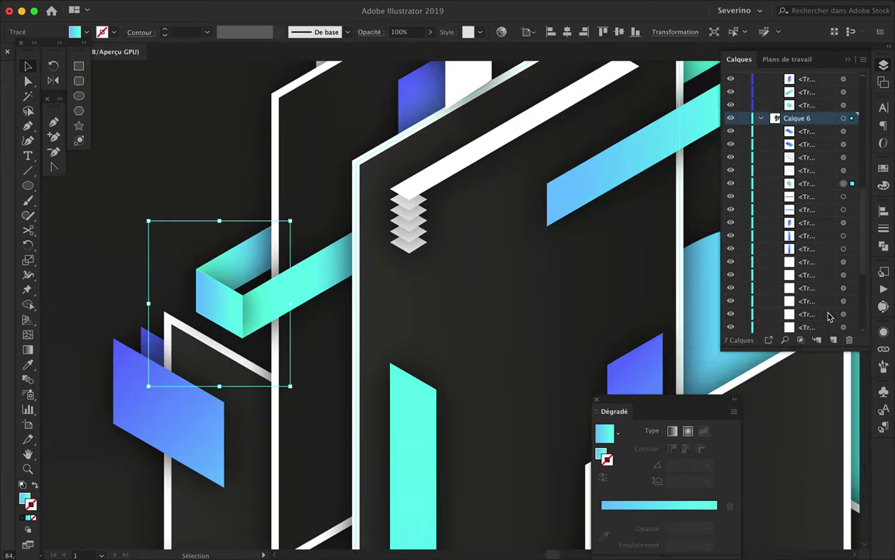
pyautogui.moveTo(809, 210); pyautogui.dragTo(809, 216)
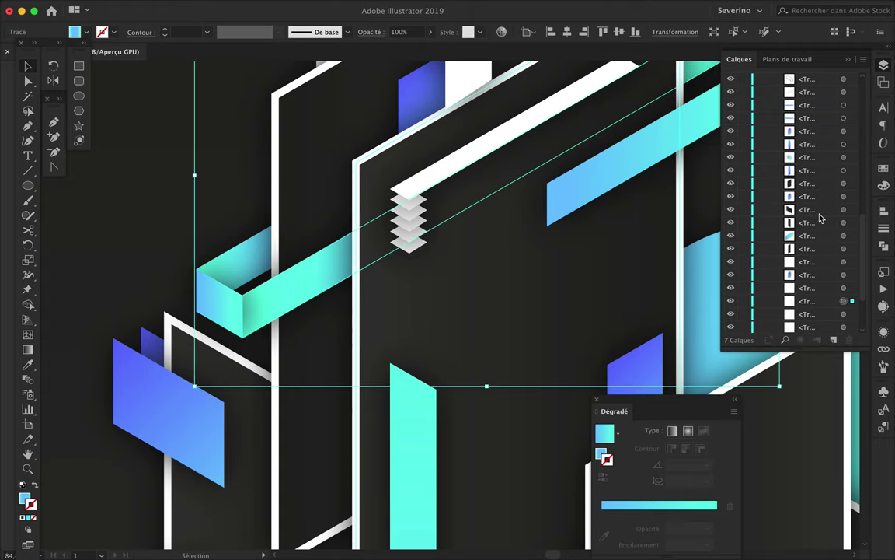
pyautogui.scroll(-3, 819, 217)
pyautogui.click(843, 327)
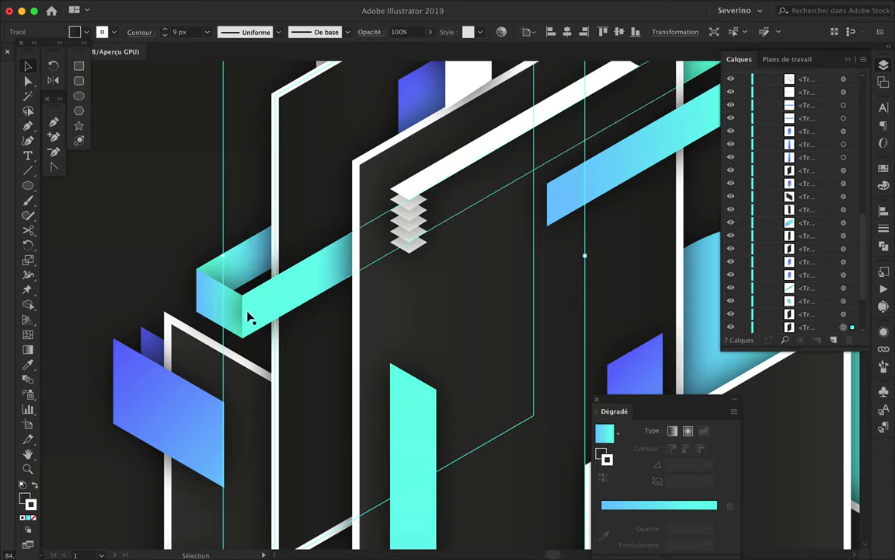
pyautogui.click(208, 300)
pyautogui.scroll(5, 233, 311)
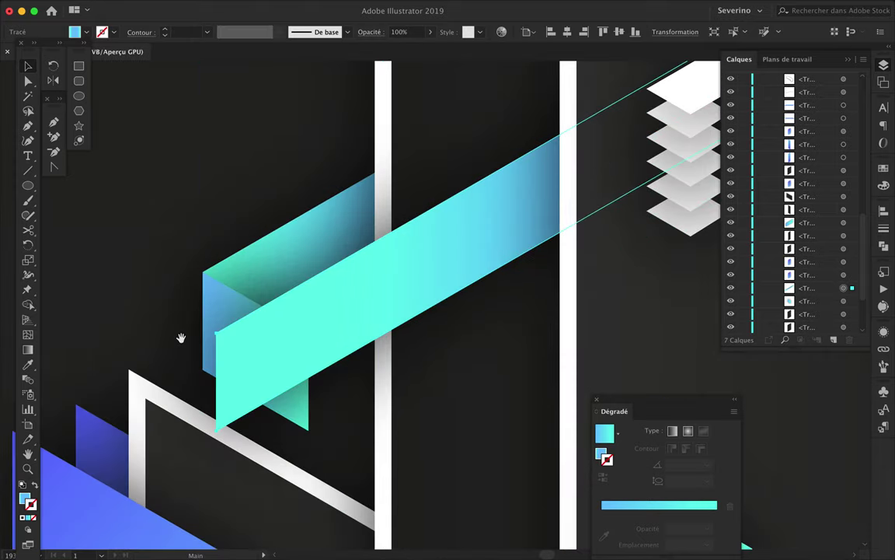
# Delete the box's front face and pull the bar's left anchors into the box corner
pyautogui.press('Delete')
pyautogui.press('Delete')
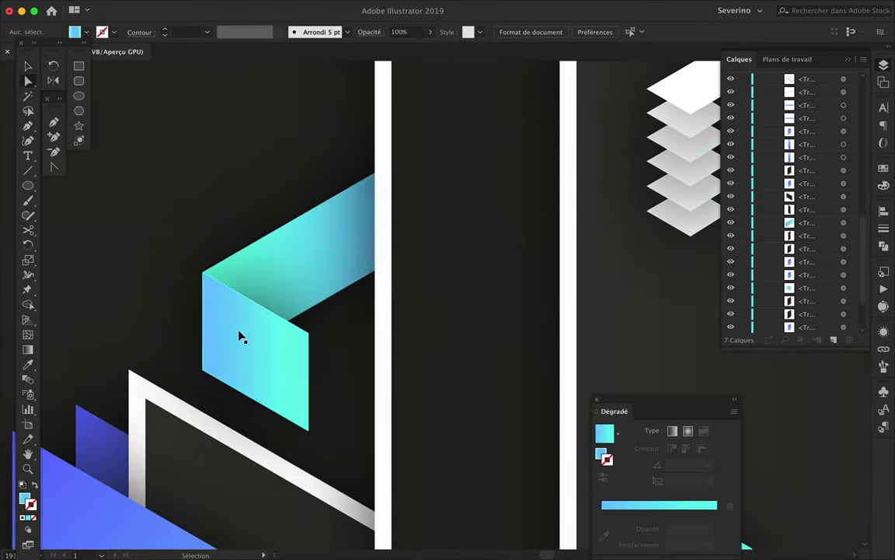
pyautogui.hotkey('ctrl', 'z')
pyautogui.press('a')
pyautogui.click(256, 346)
pyautogui.press('Delete')
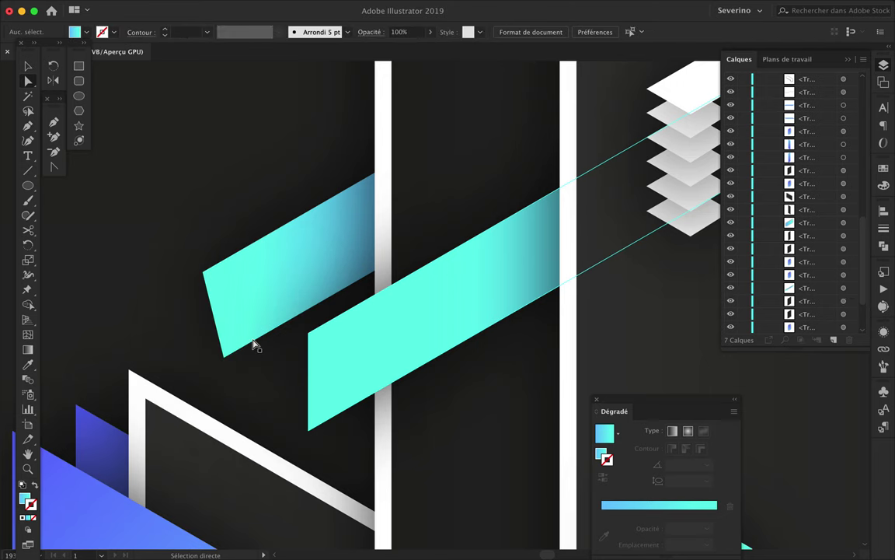
pyautogui.moveTo(309, 389); pyautogui.dragTo(202, 274)
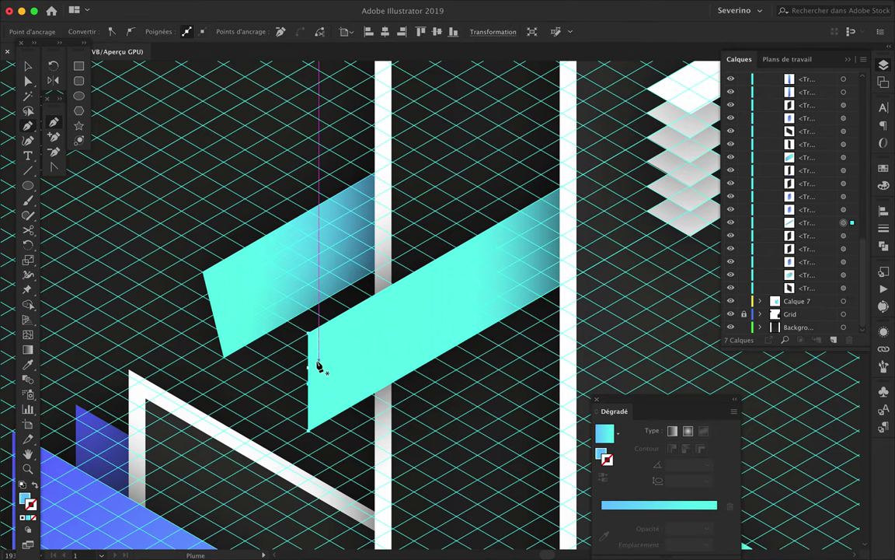
pyautogui.moveTo(308, 391); pyautogui.dragTo(205, 373)
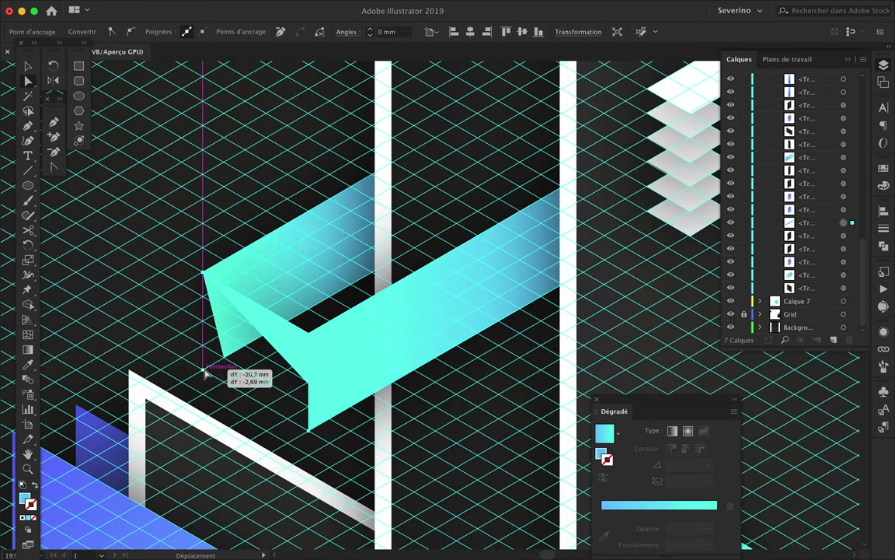
pyautogui.hotkey('ctrl', '-')
pyautogui.click(589, 134)
pyautogui.scroll(4, 579, 124)
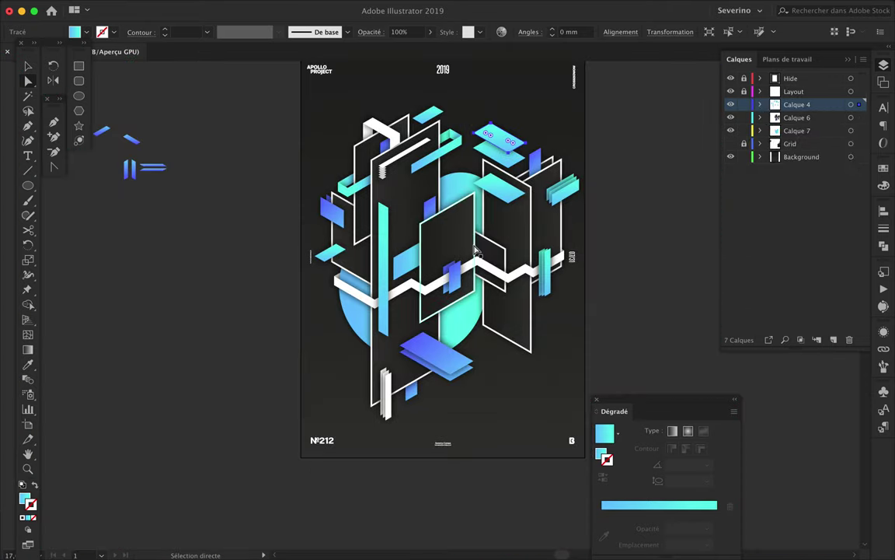
# Move the pair of small blue panels up-right, shift the white floor shape, and Alt-drag a blue panel copy
pyautogui.scroll(4, 475, 250)
pyautogui.click(306, 374)
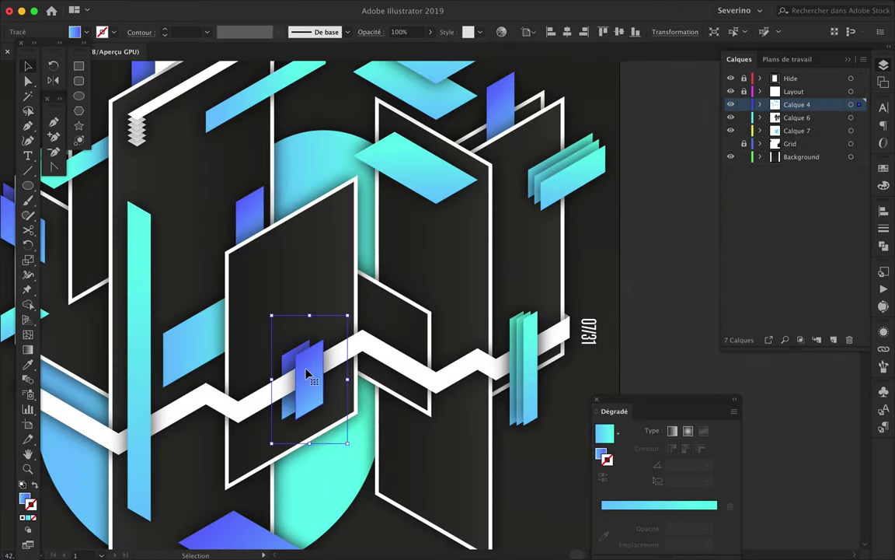
pyautogui.scroll(-2, 389, 412)
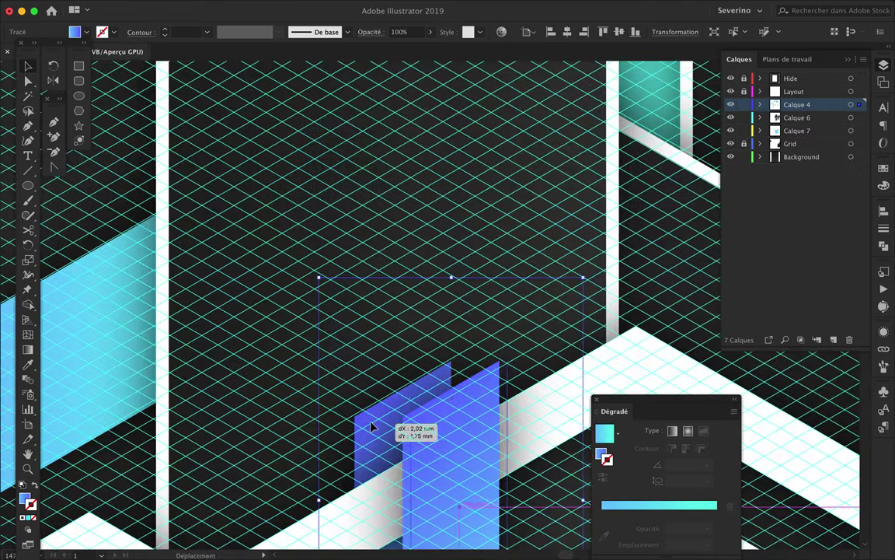
pyautogui.moveTo(372, 426); pyautogui.dragTo(443, 427)
pyautogui.scroll(3, 444, 424)
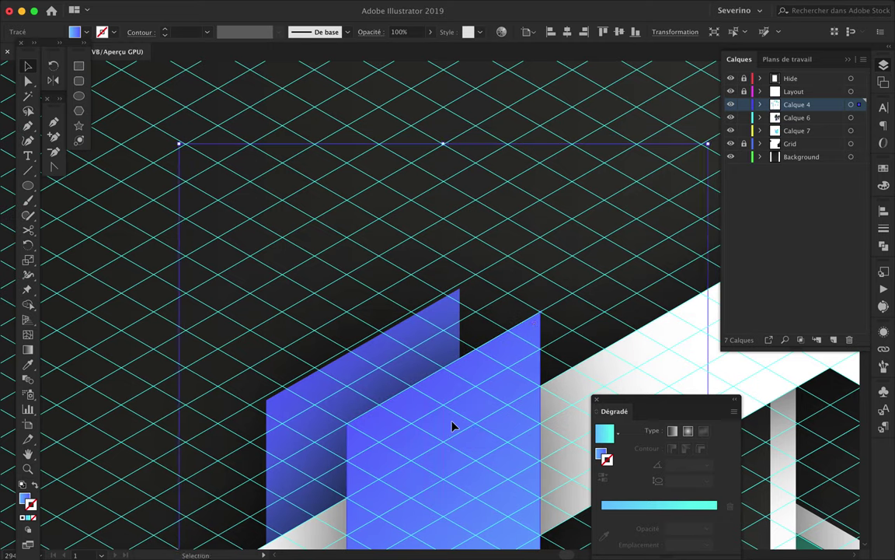
pyautogui.moveTo(370, 378); pyautogui.dragTo(395, 397)
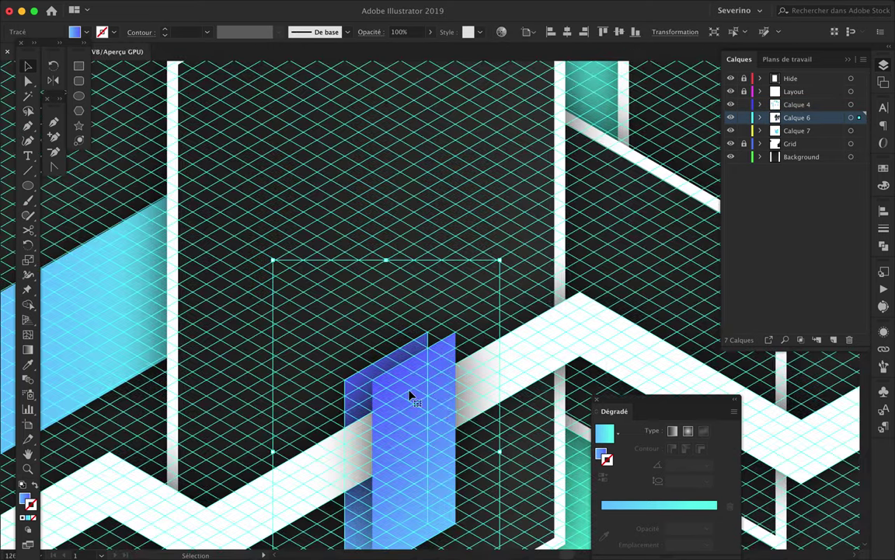
pyautogui.moveTo(430, 385)
pyautogui.mouseDown()
pyautogui.moveTo(417, 401)
pyautogui.moveTo(459, 426)
pyautogui.moveTo(444, 426)
pyautogui.moveTo(444, 416)
pyautogui.mouseUp()
# Reposition another blue vertical panel up and to the right
pyautogui.scroll(-5, 440, 284)
pyautogui.scroll(1, 440, 282)
pyautogui.scroll(5, 548, 266)
pyautogui.scroll(1, 529, 276)
pyautogui.moveTo(505, 287)
pyautogui.mouseDown()
pyautogui.moveTo(533, 281)
pyautogui.moveTo(522, 250)
pyautogui.moveTo(547, 239)
pyautogui.mouseUp()
pyautogui.scroll(2, 532, 281)
# Select the cyan panel, slide the blue panel about 6.7 mm, and place another blue panel copy
pyautogui.click(851, 118)
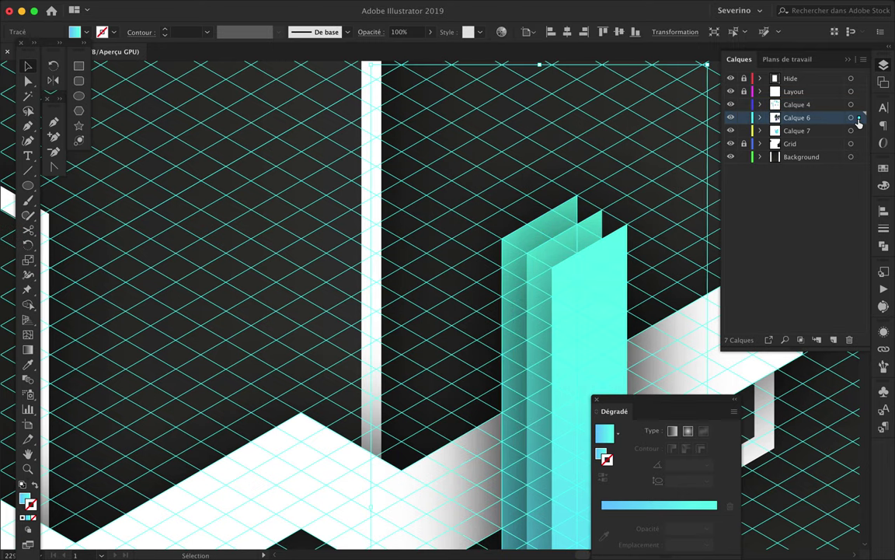
pyautogui.click(698, 286)
pyautogui.click(624, 259)
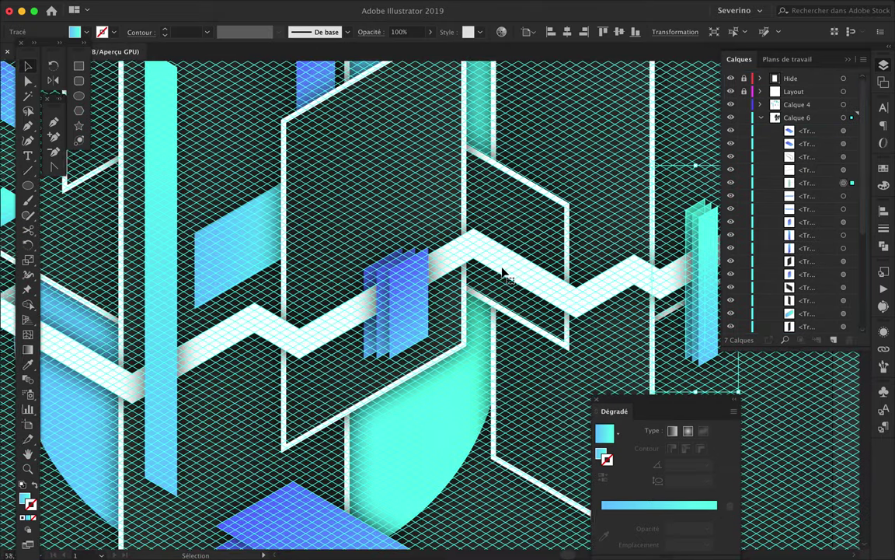
pyautogui.scroll(3, 374, 287)
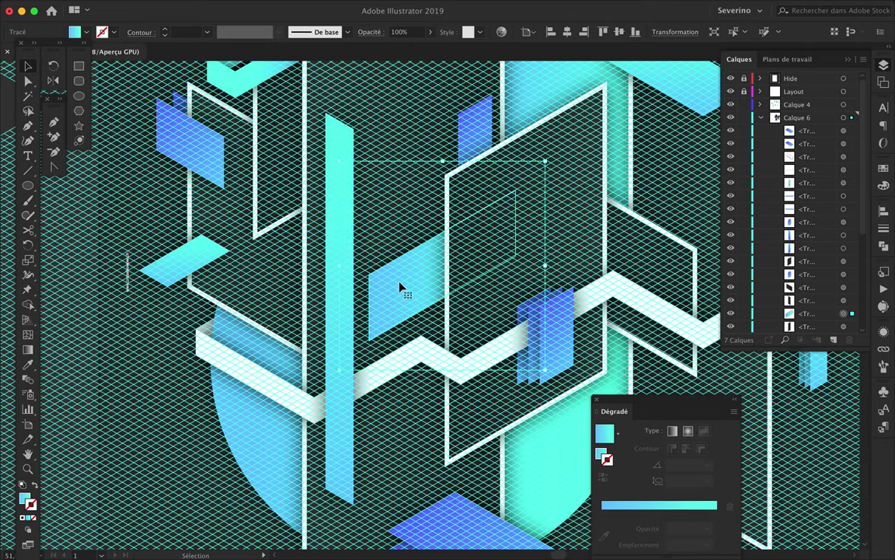
pyautogui.scroll(2, 388, 288)
pyautogui.scroll(2, 370, 300)
pyautogui.moveTo(371, 291); pyautogui.dragTo(376, 289)
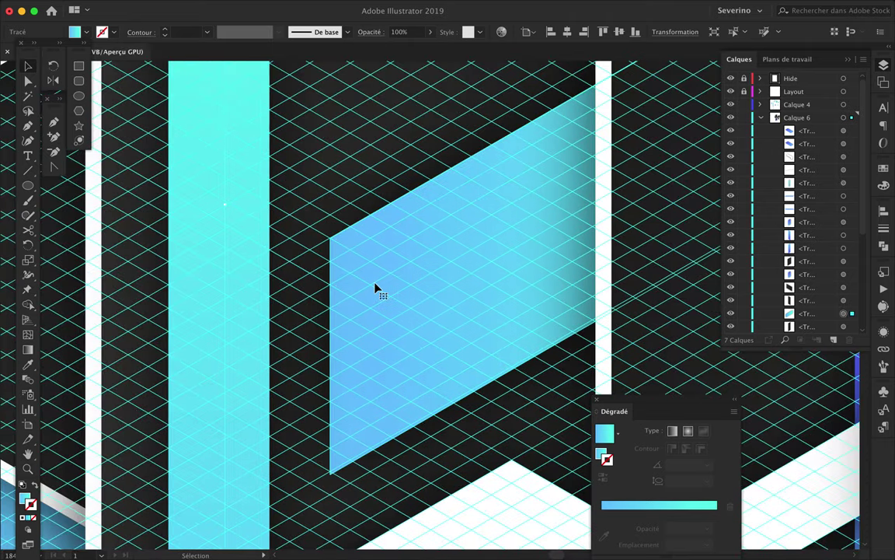
pyautogui.scroll(3, 376, 287)
pyautogui.scroll(-3, 345, 258)
pyautogui.scroll(-2, 345, 259)
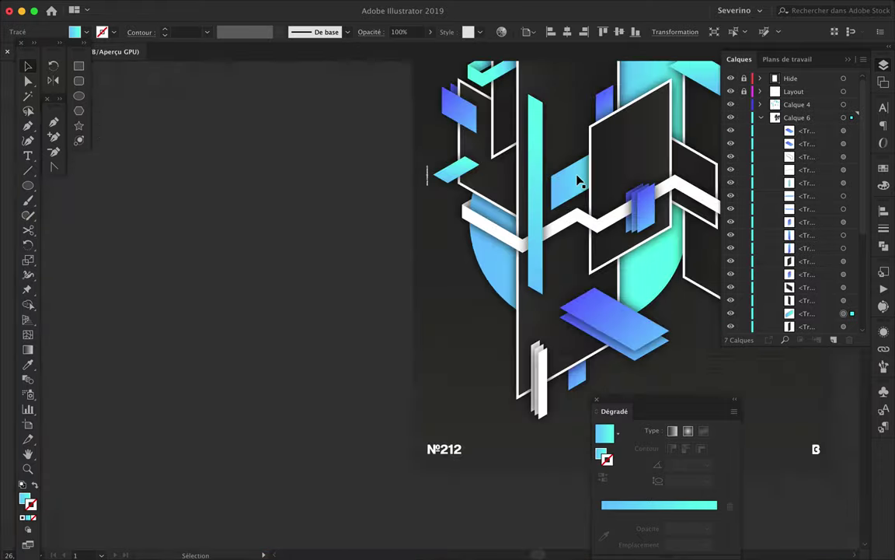
pyautogui.scroll(4, 580, 184)
pyautogui.moveTo(435, 234)
pyautogui.mouseDown()
pyautogui.moveTo(454, 238)
pyautogui.moveTo(549, 189)
pyautogui.mouseUp()
# Lock the Background layer
pyautogui.scroll(-3, 549, 189)
pyautogui.click(314, 274)
pyautogui.scroll(2, 422, 270)
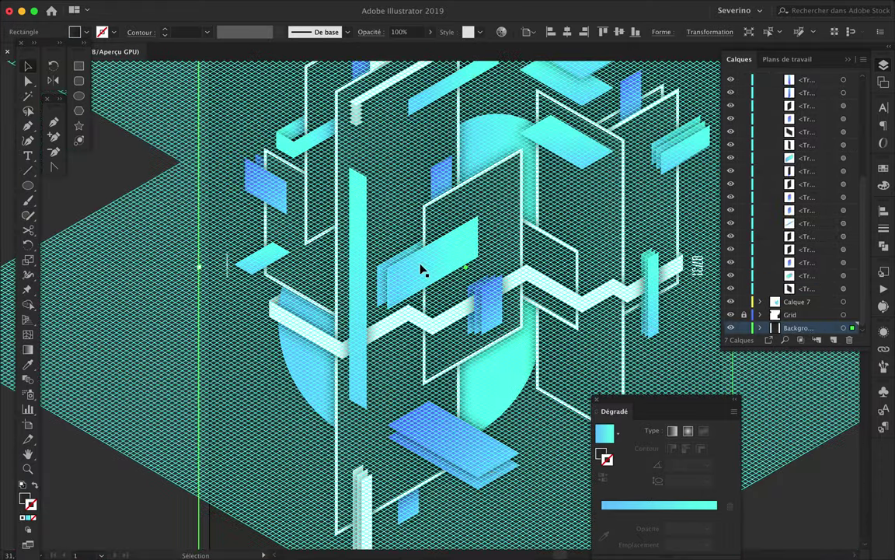
pyautogui.click(745, 328)
pyautogui.scroll(-1, 587, 272)
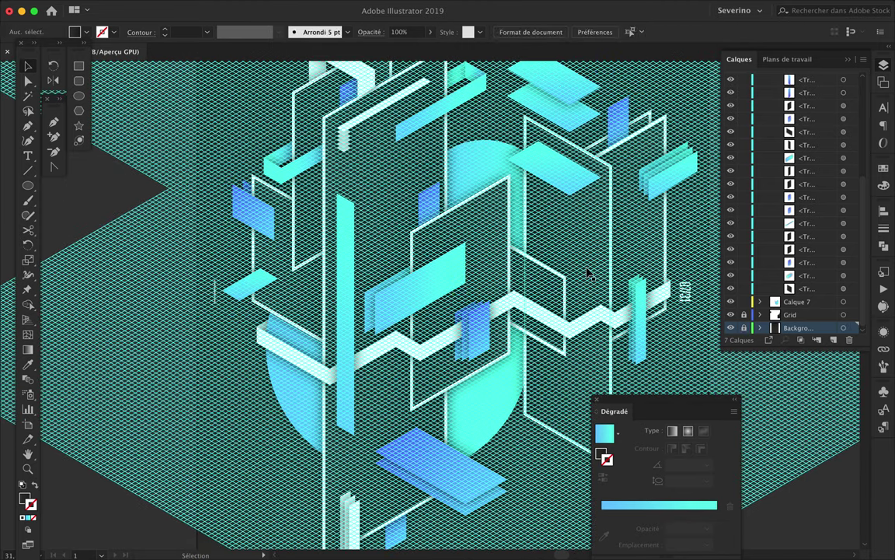
pyautogui.scroll(3, 384, 175)
# Draw a closed white-outlined parallelogram on Calque 6 with the Pen tool
pyautogui.press('p')
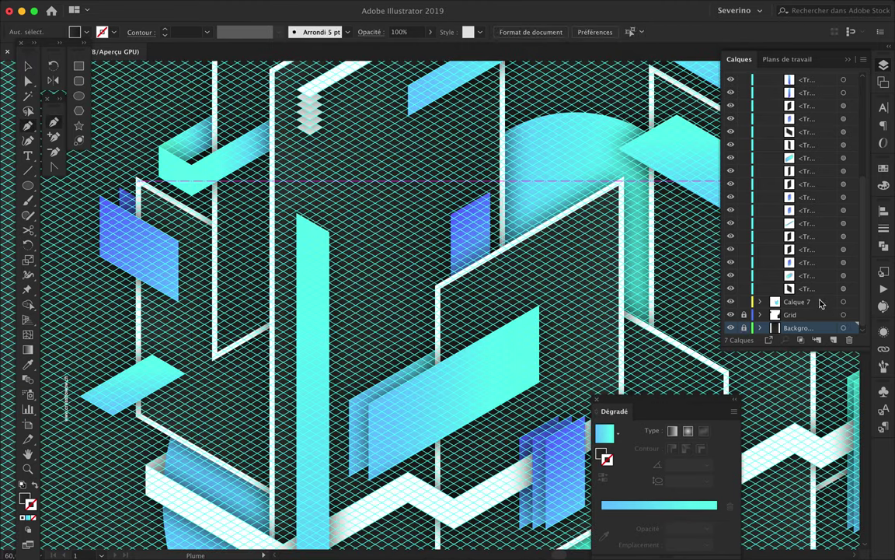
pyautogui.scroll(10, 801, 194)
pyautogui.click(797, 116)
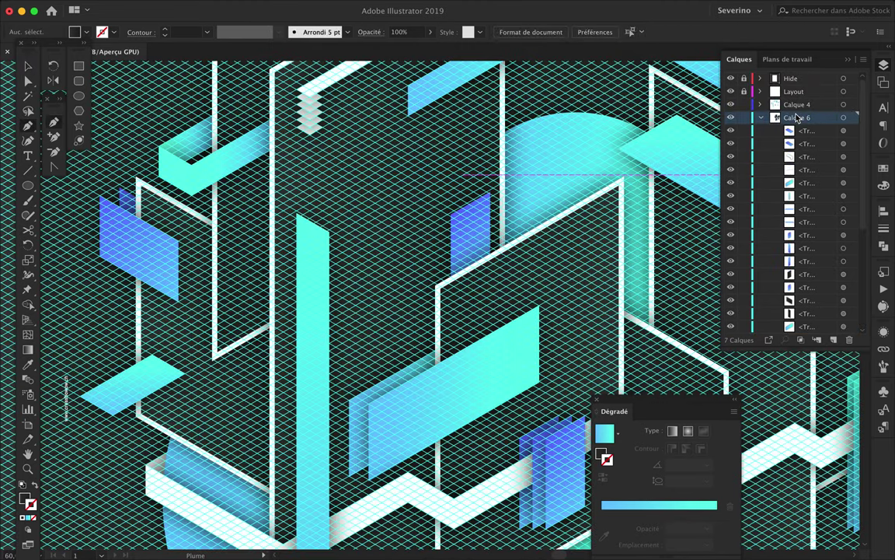
pyautogui.click(322, 180)
pyautogui.click(443, 122)
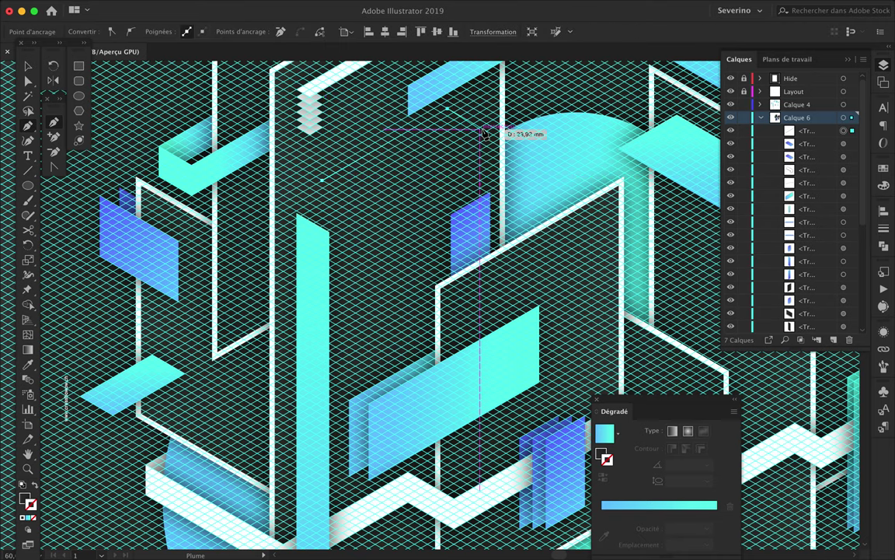
pyautogui.click(322, 180)
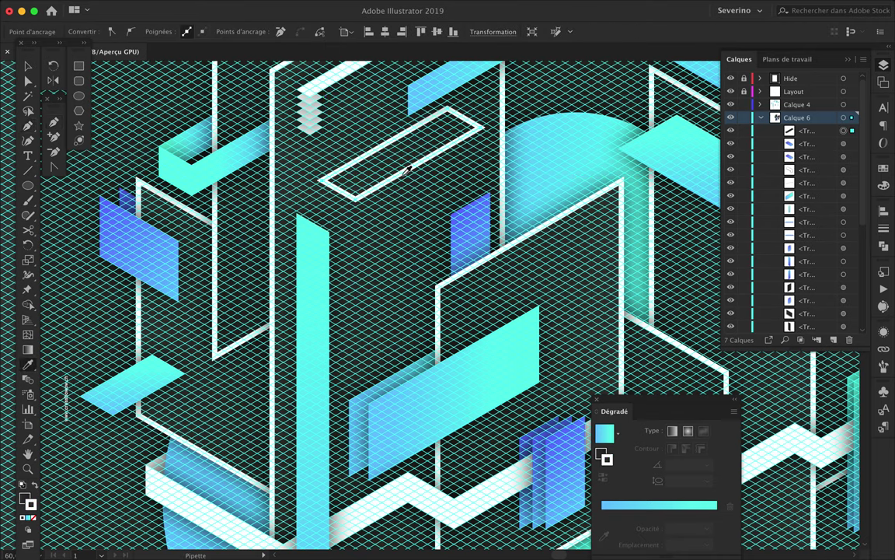
# Add a Stylize > Drop Shadow effect to the parallelogram outline
pyautogui.click(884, 246)
pyautogui.click(882, 369)
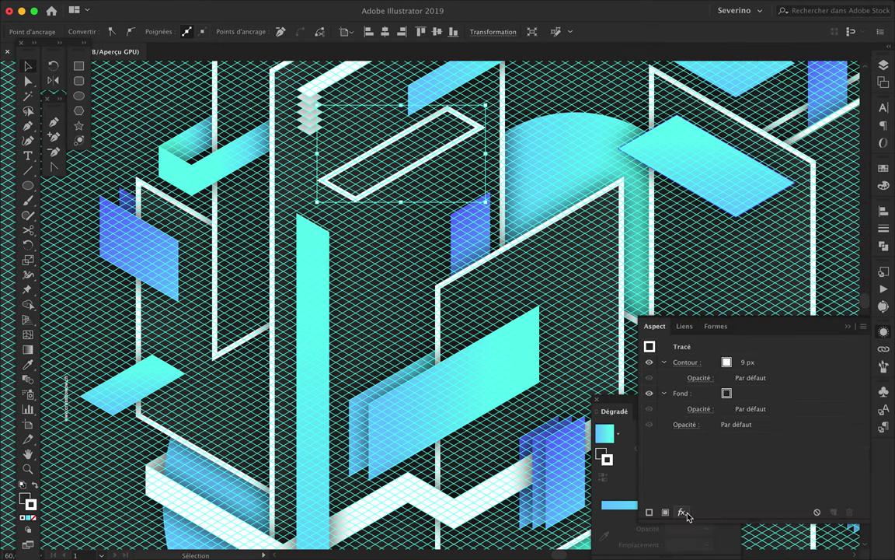
pyautogui.click(682, 511)
pyautogui.click(600, 448)
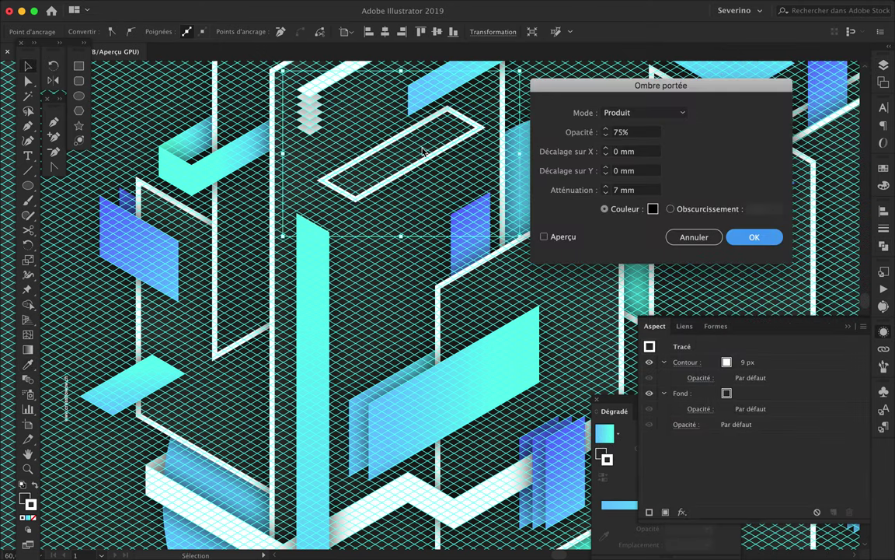
pyautogui.press('Return')
# Duplicate the parallelogram downward and reorder the copies in Calque 6 into a stack
pyautogui.hotkey('ctrl', '+')
pyautogui.press('v')
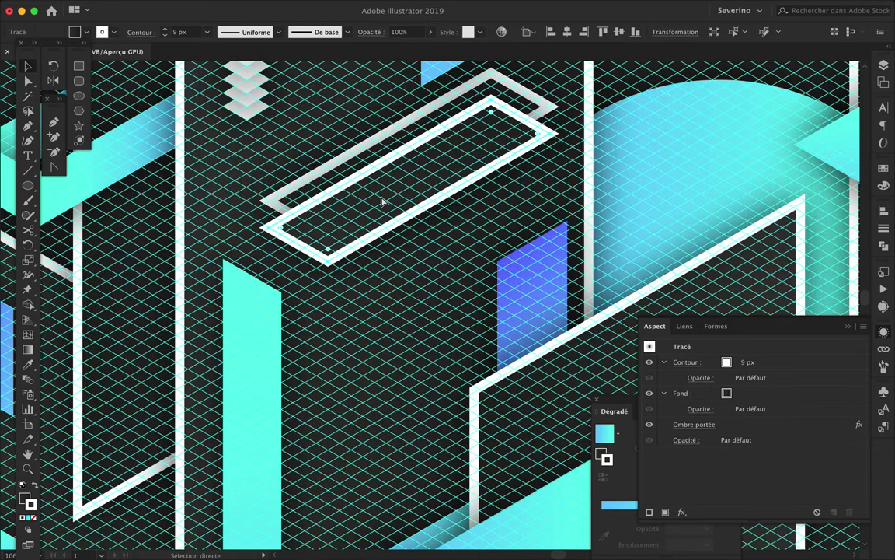
pyautogui.hotkey('alt', 'Down')
pyautogui.click(886, 83)
pyautogui.moveTo(820, 136)
pyautogui.mouseDown()
pyautogui.moveTo(816, 160)
pyautogui.moveTo(809, 146)
pyautogui.mouseUp()
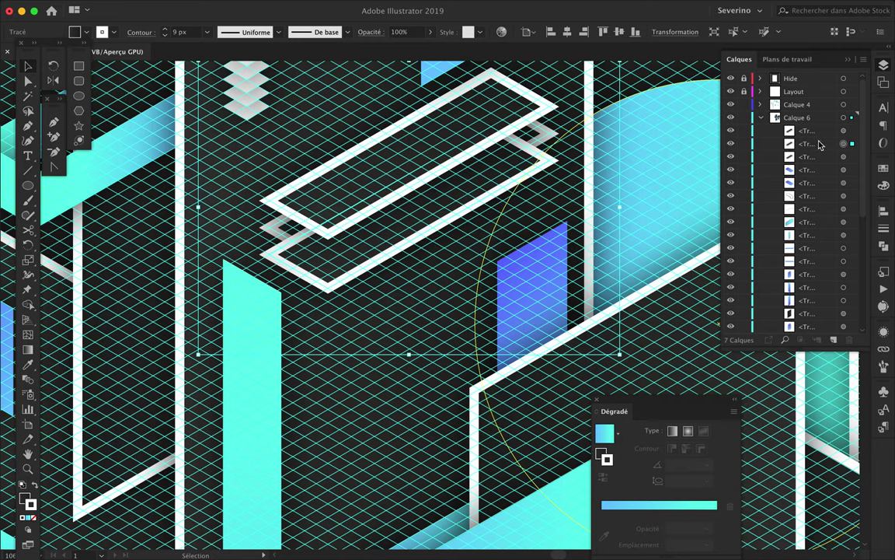
pyautogui.hotkey('ctrl', '0')
pyautogui.click(761, 118)
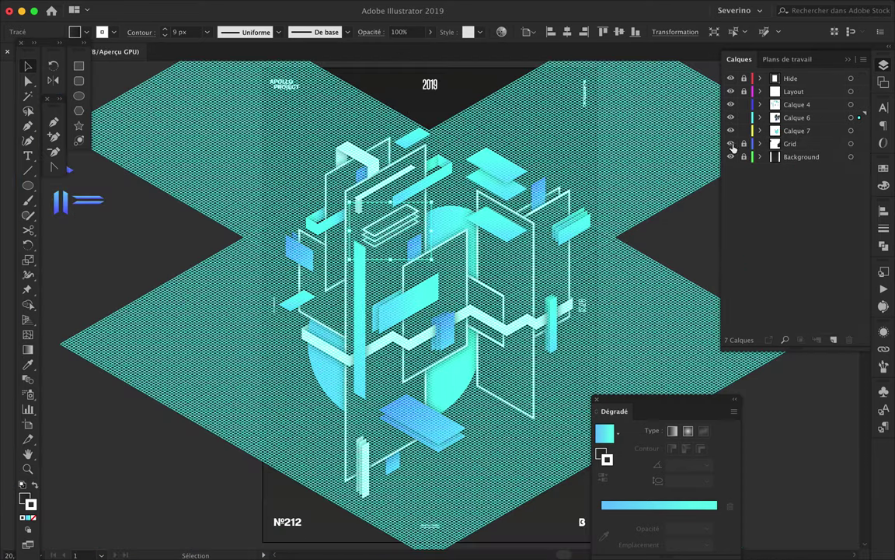
# Hide the Grid layer and draw a short vertical white line
pyautogui.click(730, 144)
pyautogui.scroll(3, 479, 177)
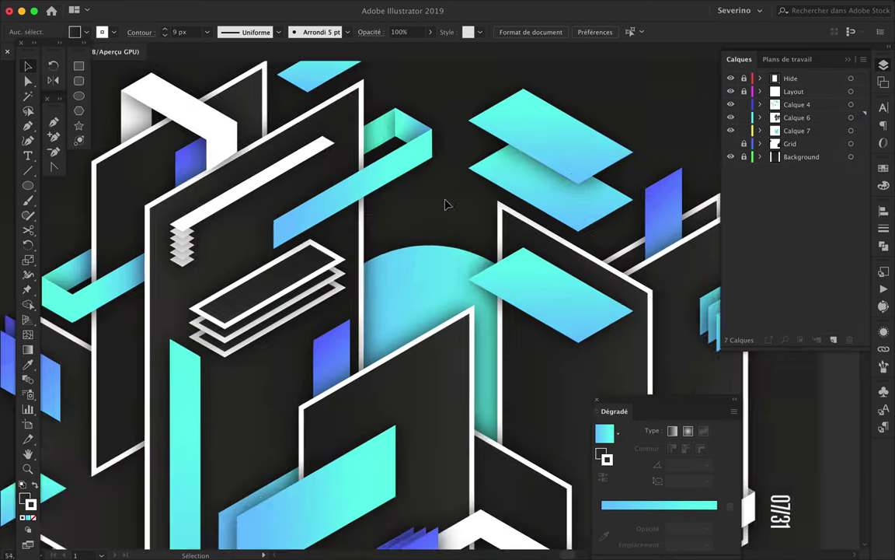
pyautogui.scroll(5, 444, 202)
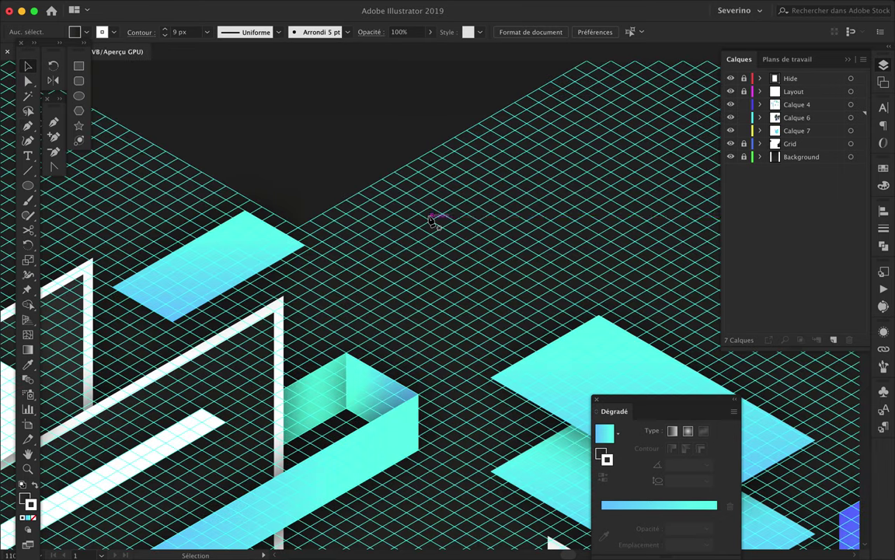
pyautogui.moveTo(418, 134); pyautogui.dragTo(418, 268)
# Tilt and shorten the white bar with Direct Selection, then delete it
pyautogui.press('a')
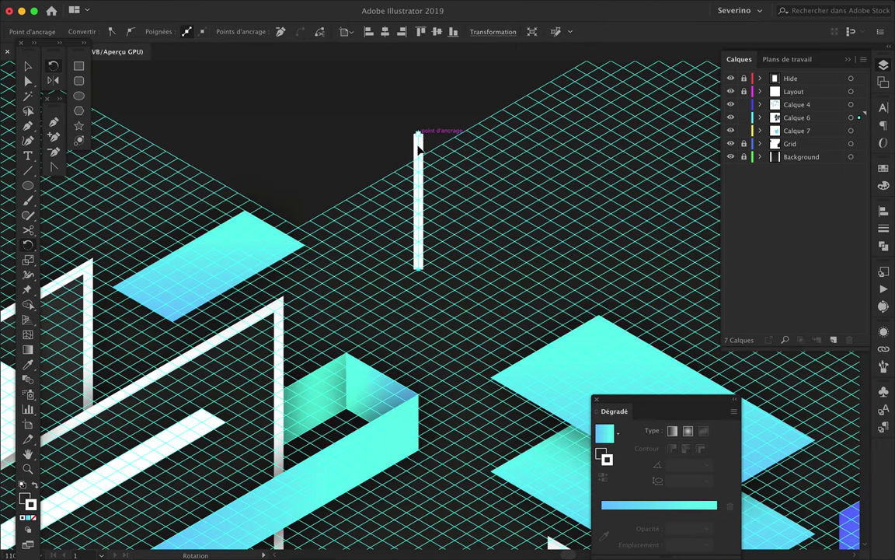
pyautogui.moveTo(454, 259); pyautogui.dragTo(418, 268)
pyautogui.moveTo(418, 136); pyautogui.dragTo(418, 203)
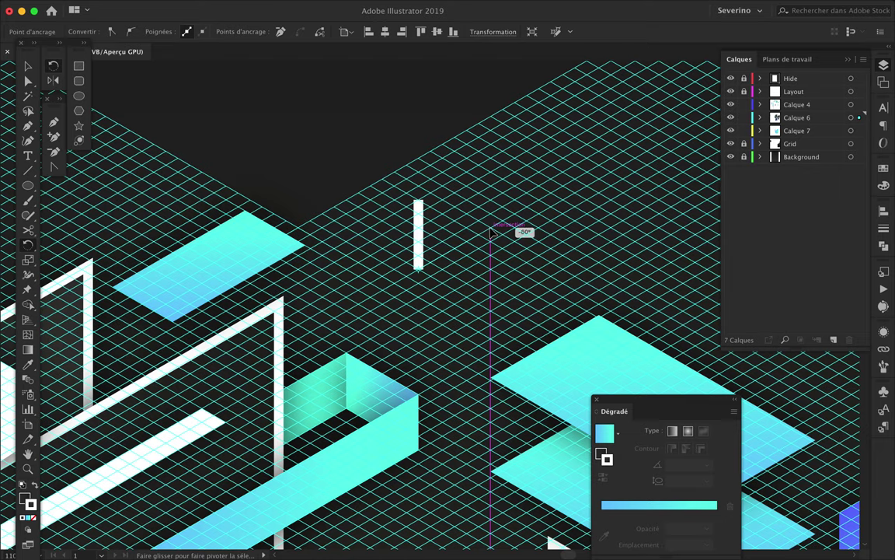
pyautogui.press('Delete')
# Place a new Molde Medium 12 px text object above the artwork
pyautogui.scroll(-5, 297, 175)
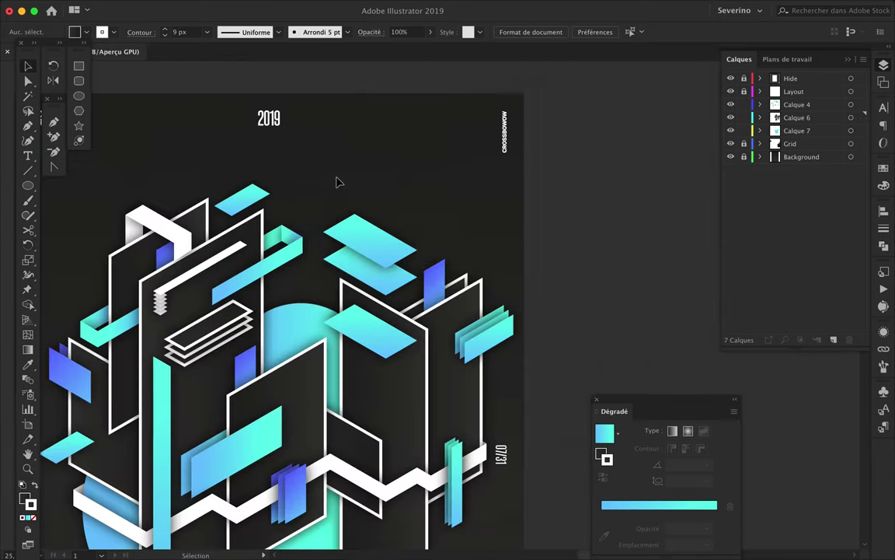
pyautogui.scroll(3, 337, 180)
pyautogui.press('t')
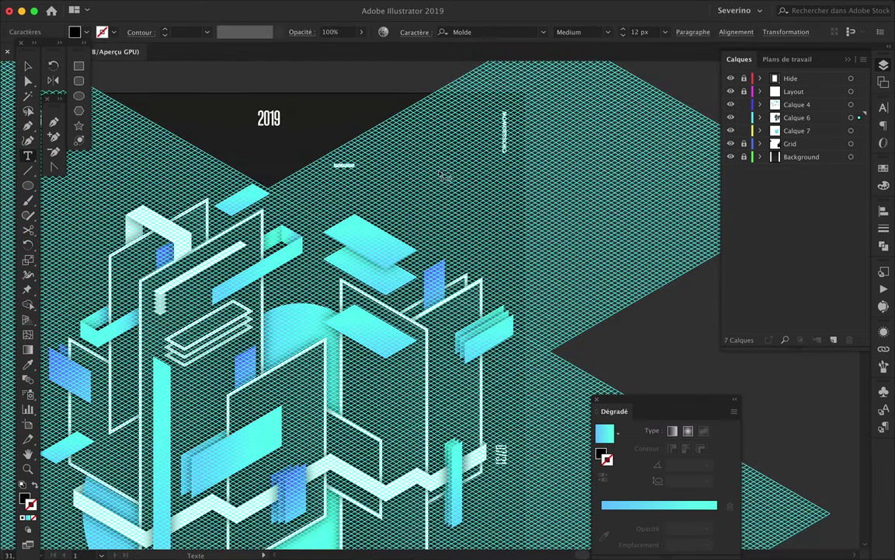
pyautogui.click(342, 165)
# Finish the APOLLO title text, fill it white, and show the character settings
pyautogui.press('Escape')
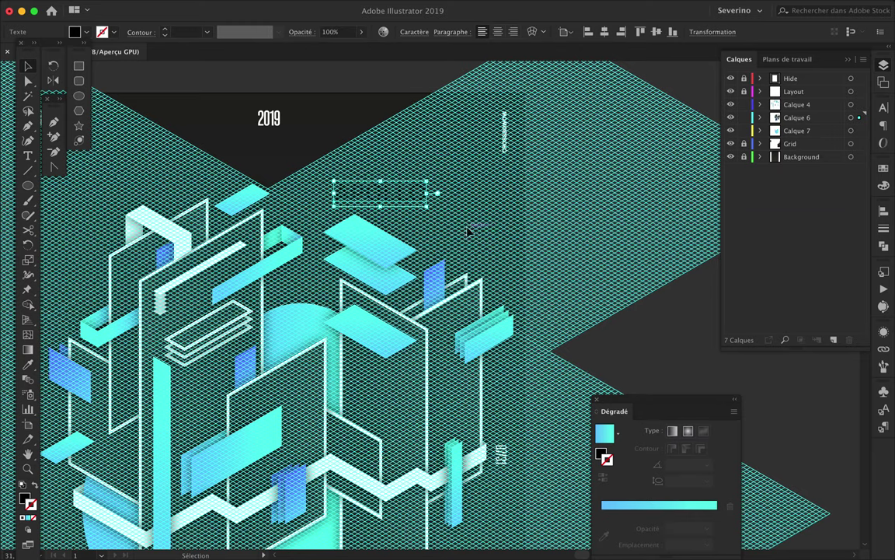
pyautogui.click(22, 484)
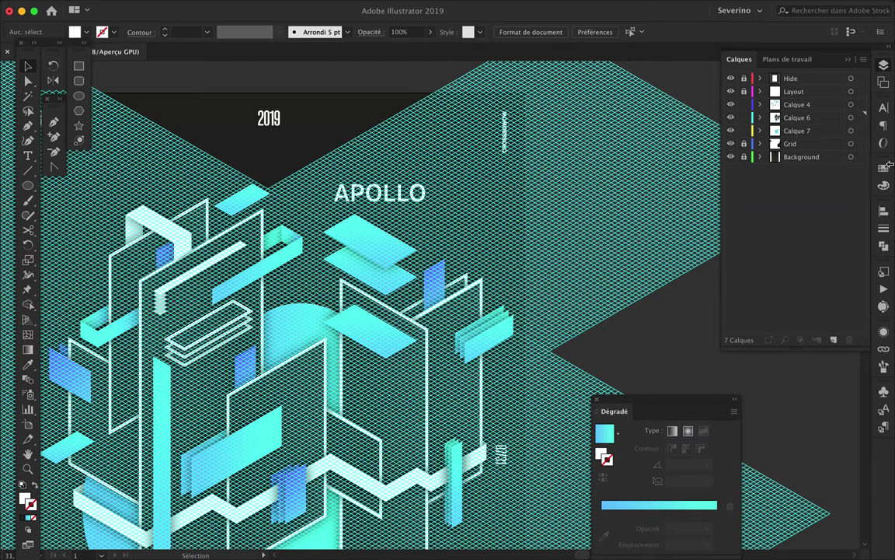
pyautogui.click(883, 111)
pyautogui.hotkey('ctrl', '+')
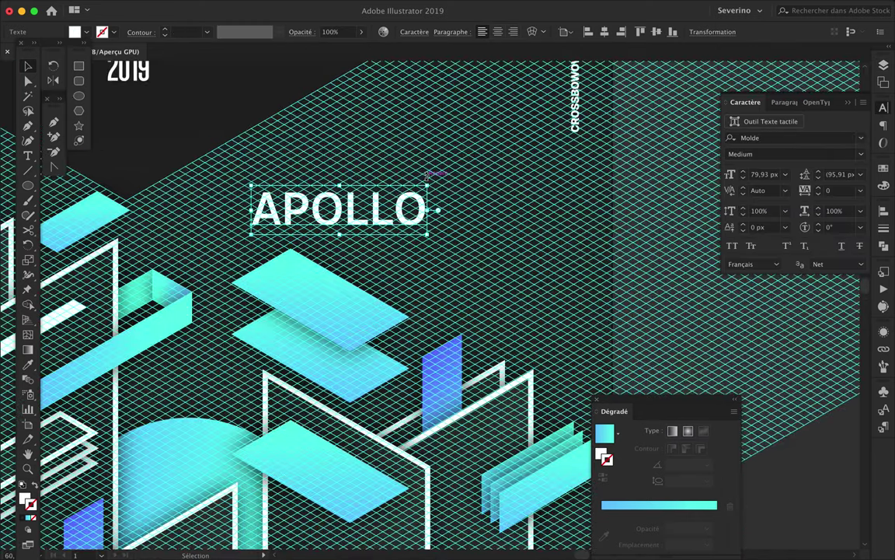
# Try a 4x4 envelope mesh distortion on APOLLO, then undo it
pyautogui.click(542, 32)
pyautogui.click(564, 59)
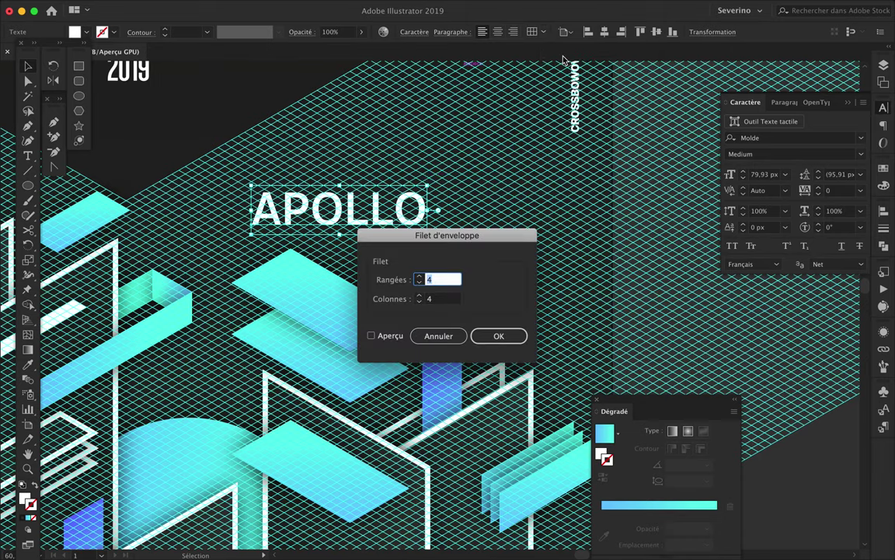
pyautogui.click(383, 342)
pyautogui.click(497, 336)
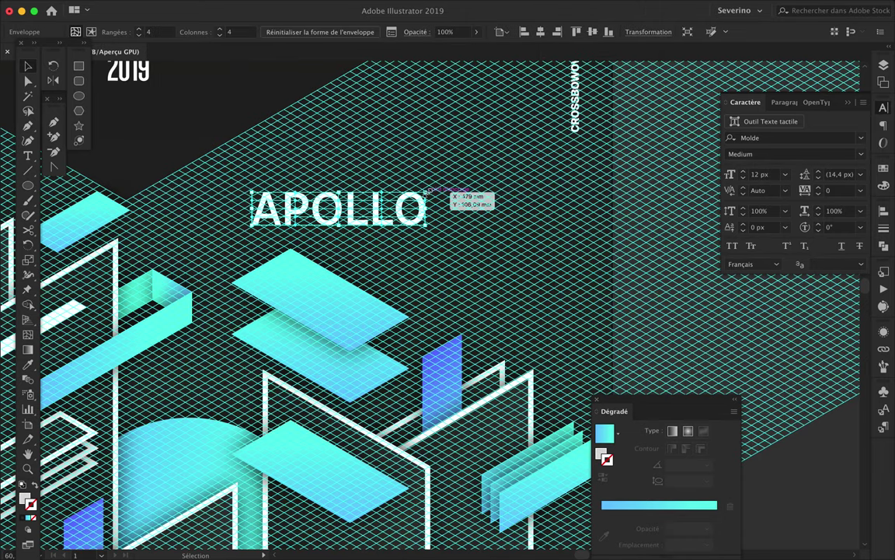
pyautogui.scroll(2, 432, 193)
pyautogui.moveTo(240, 206)
pyautogui.mouseDown()
pyautogui.moveTo(269, 212)
pyautogui.moveTo(254, 226)
pyautogui.mouseUp()
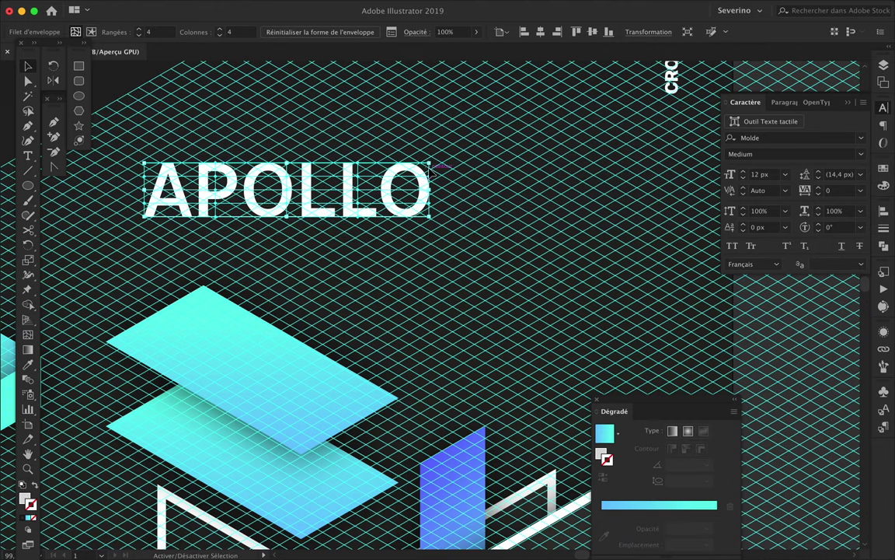
pyautogui.press('a')
pyautogui.press('super+z')
pyautogui.press('v')
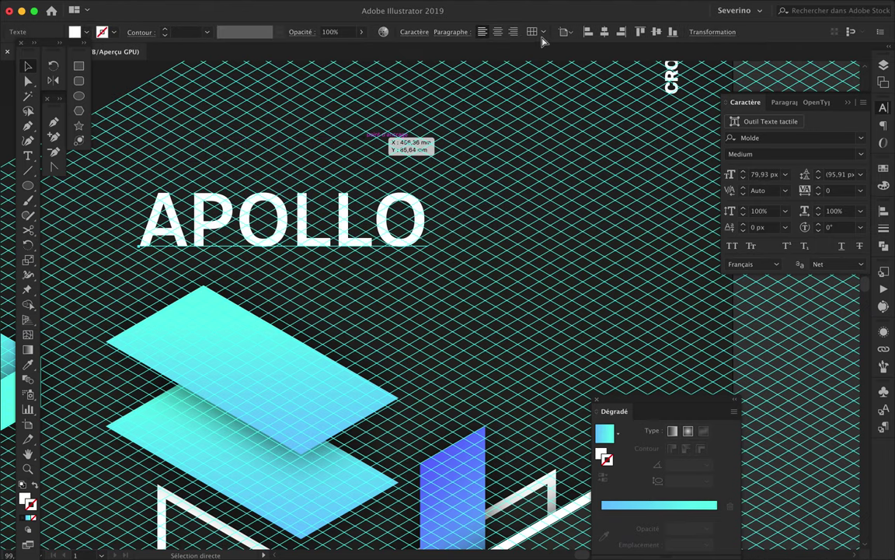
pyautogui.click(290, 7)
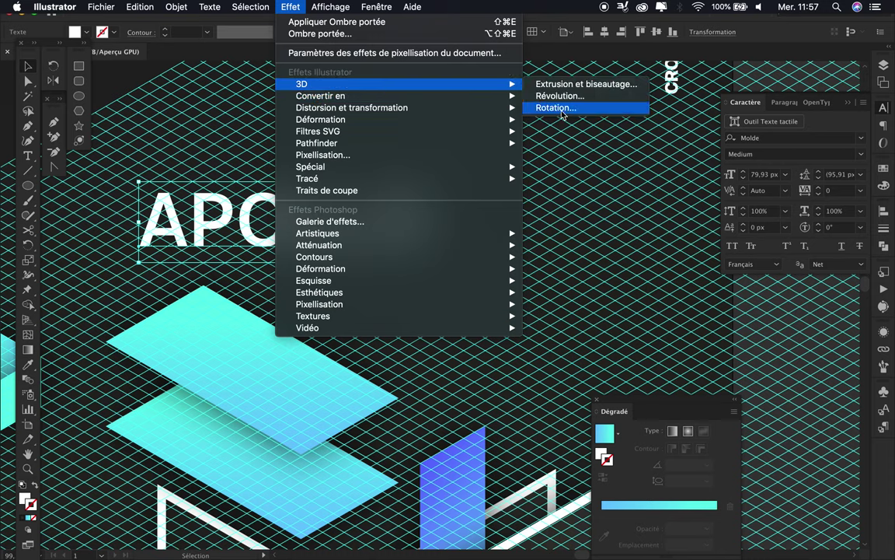
pyautogui.click(559, 106)
pyautogui.doubleClick(683, 104)
pyautogui.write('0')
pyautogui.hotkey('shift', 'Tab')
pyautogui.write('0')
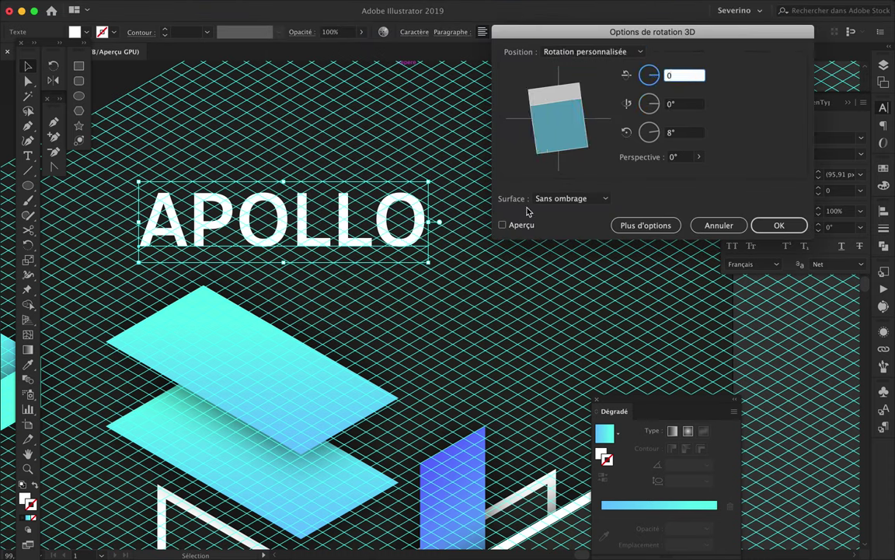
pyautogui.click(502, 225)
pyautogui.press('Tab')
pyautogui.press('Tab')
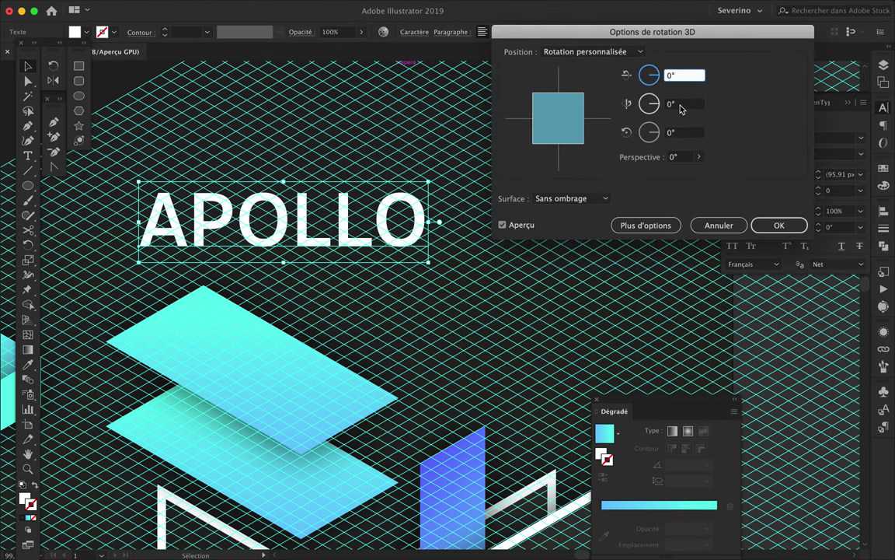
pyautogui.press('Tab')
pyautogui.write('-60')
pyautogui.press('Tab')
pyautogui.click(688, 105)
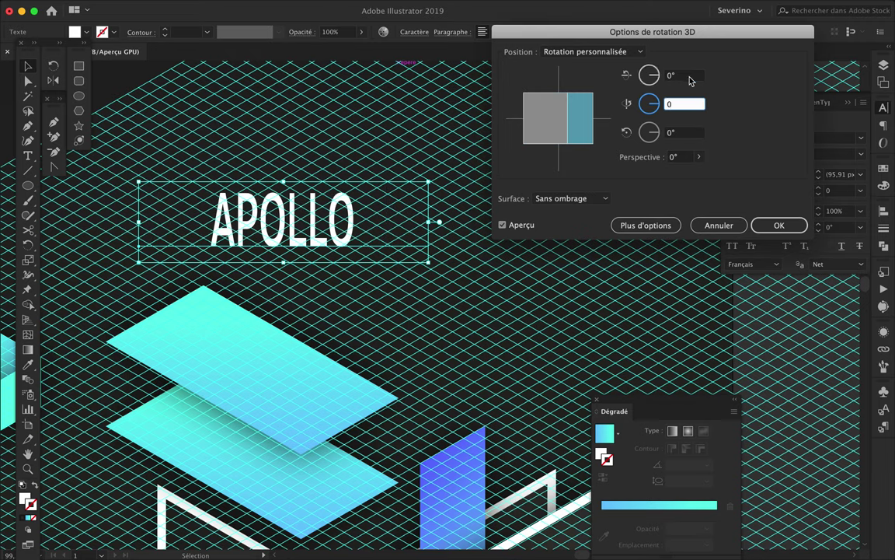
pyautogui.click(688, 76)
pyautogui.write('-60')
pyautogui.click(675, 133)
pyautogui.write('-60')
pyautogui.click(694, 106)
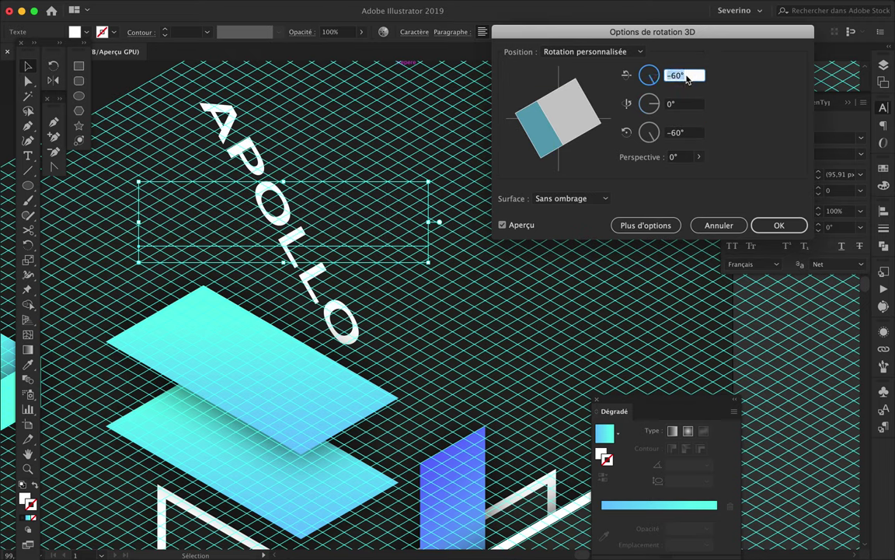
pyautogui.press('Escape')
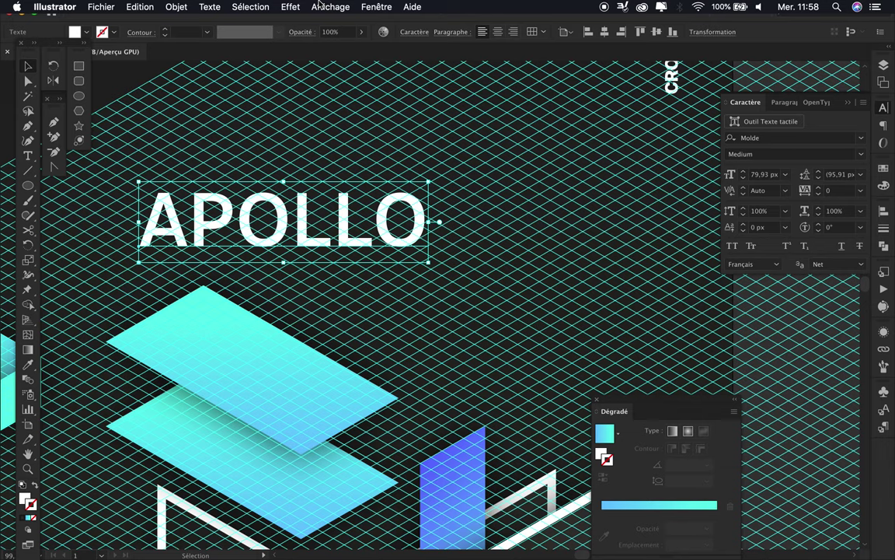
# Convert the APOLLO text into outlined shapes
pyautogui.click(210, 7)
pyautogui.click(233, 187)
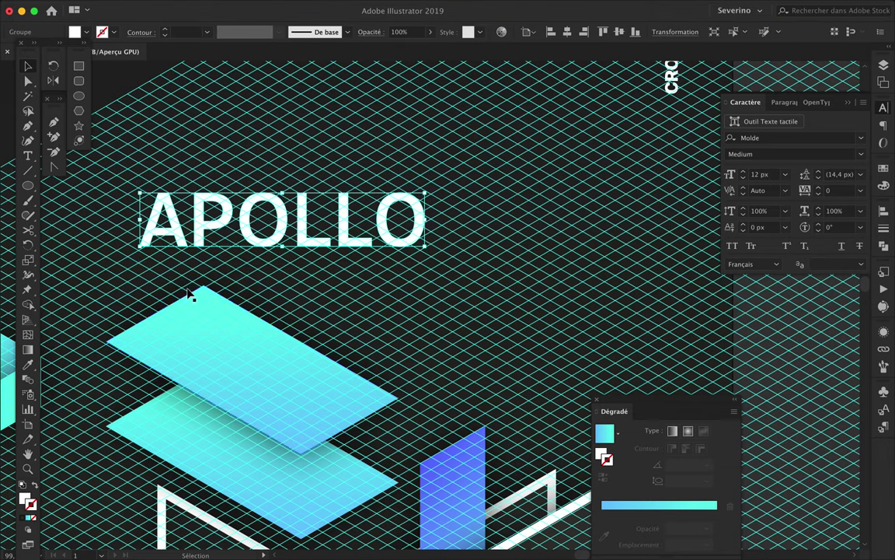
pyautogui.press('a')
pyautogui.click(331, 6)
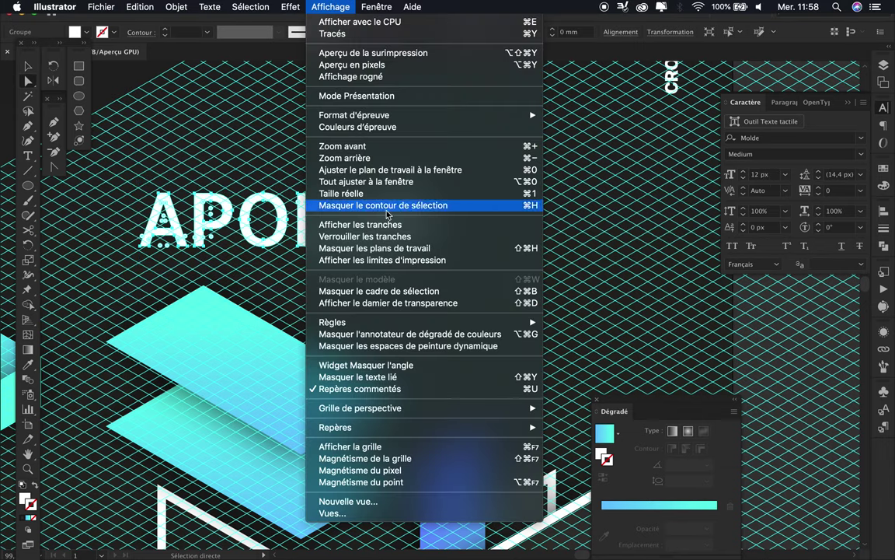
pyautogui.click(350, 446)
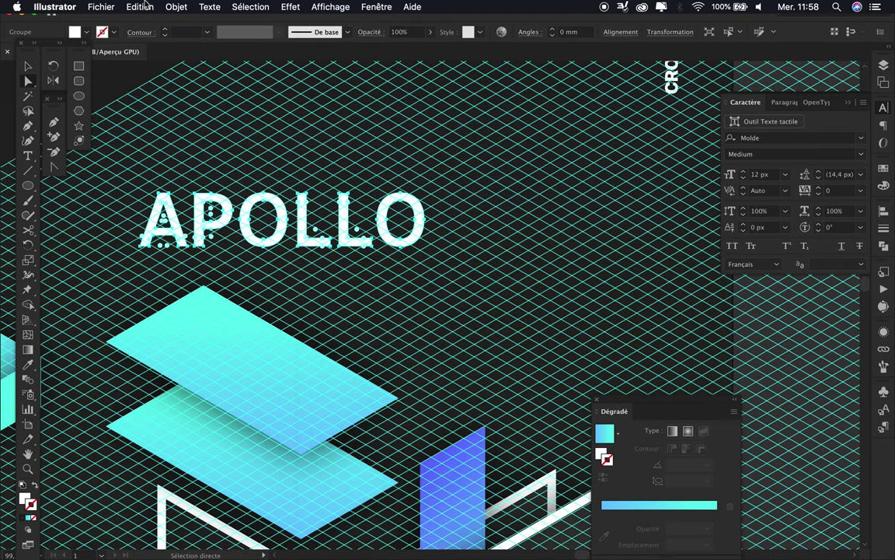
pyautogui.click(151, 7)
pyautogui.moveTo(185, 284)
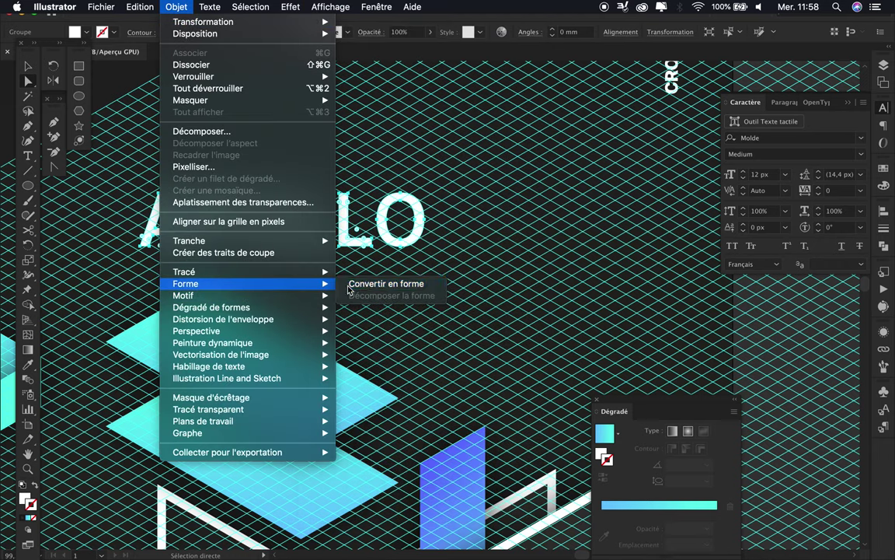
pyautogui.click(354, 283)
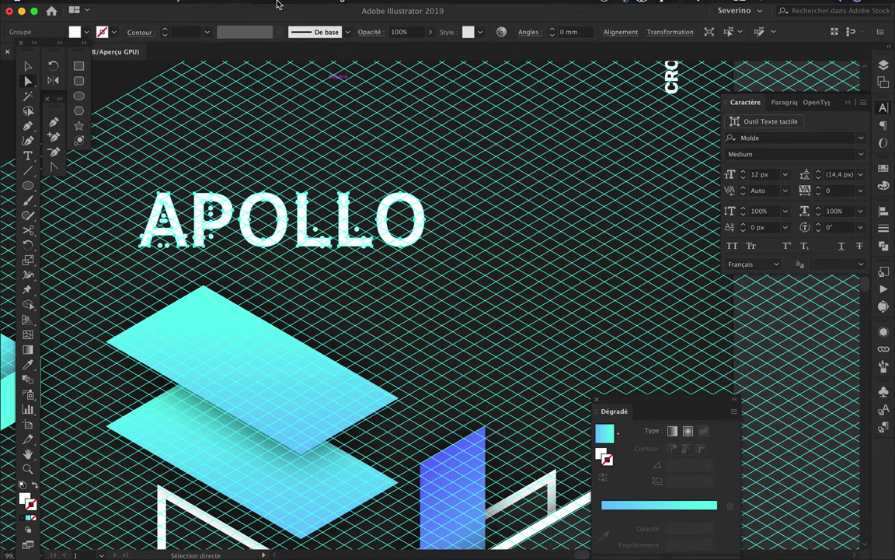
# Try an envelope mesh on the APOLLO outlines, pulling it upward, then undo
pyautogui.click(176, 6)
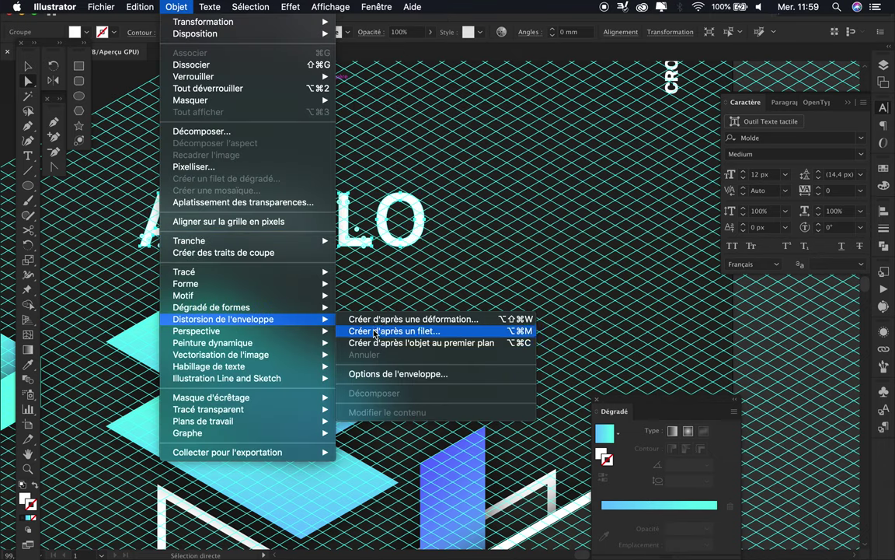
pyautogui.click(374, 330)
pyautogui.click(498, 336)
pyautogui.moveTo(429, 179); pyautogui.dragTo(422, 90)
pyautogui.hotkey('ctrl', 'z')
pyautogui.hotkey('ctrl', 'z')
pyautogui.hotkey('ctrl', 'z')
pyautogui.hotkey('ctrl', 'z')
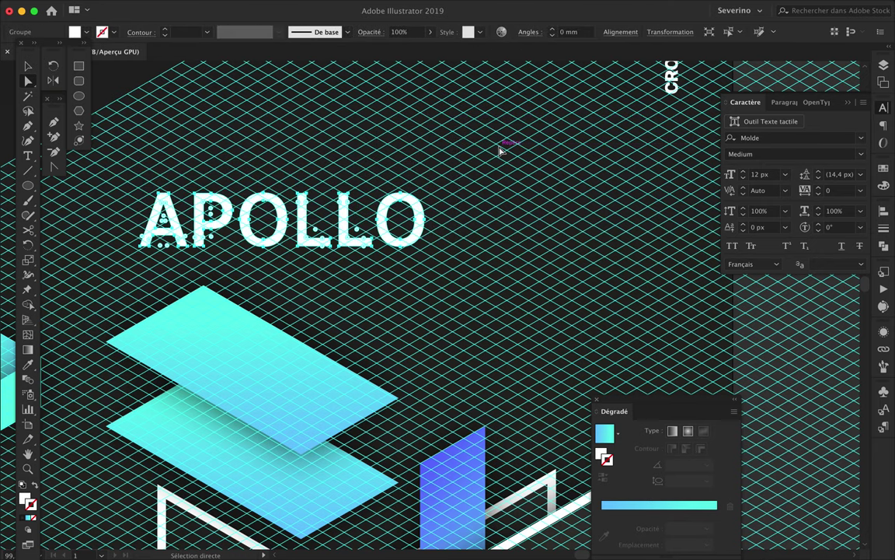
# Apply a single-cell envelope mesh and drag its points to raise APOLLO's right end
pyautogui.click(670, 32)
pyautogui.click(177, 7)
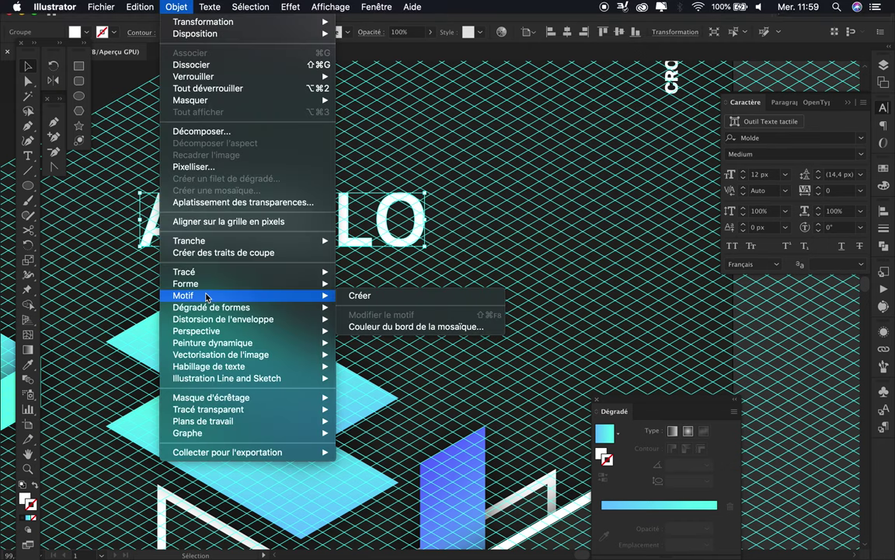
pyautogui.click(419, 330)
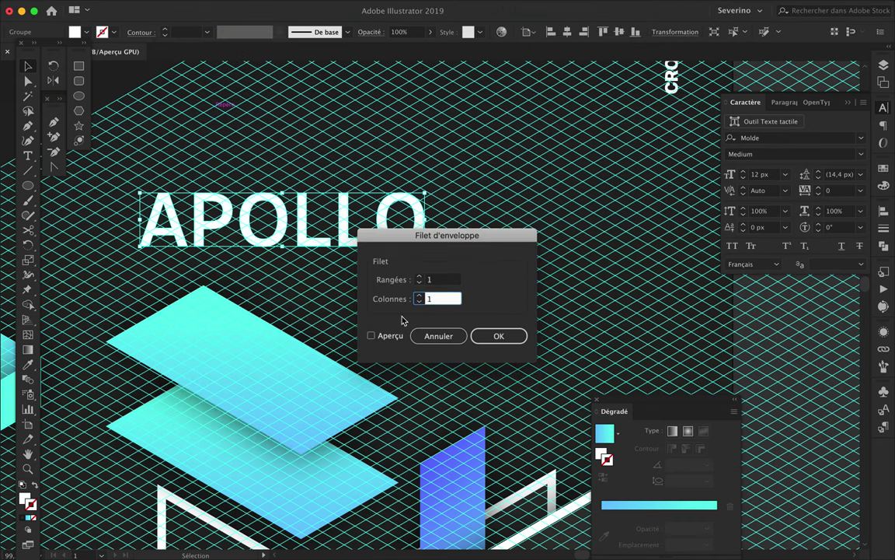
pyautogui.click(498, 336)
pyautogui.press('a')
pyautogui.moveTo(424, 245); pyautogui.dragTo(419, 91)
pyautogui.moveTo(241, 192)
pyautogui.mouseDown()
pyautogui.moveTo(155, 194)
pyautogui.moveTo(144, 247)
pyautogui.mouseUp()
pyautogui.moveTo(203, 199); pyautogui.dragTo(247, 199)
pyautogui.click(281, 187)
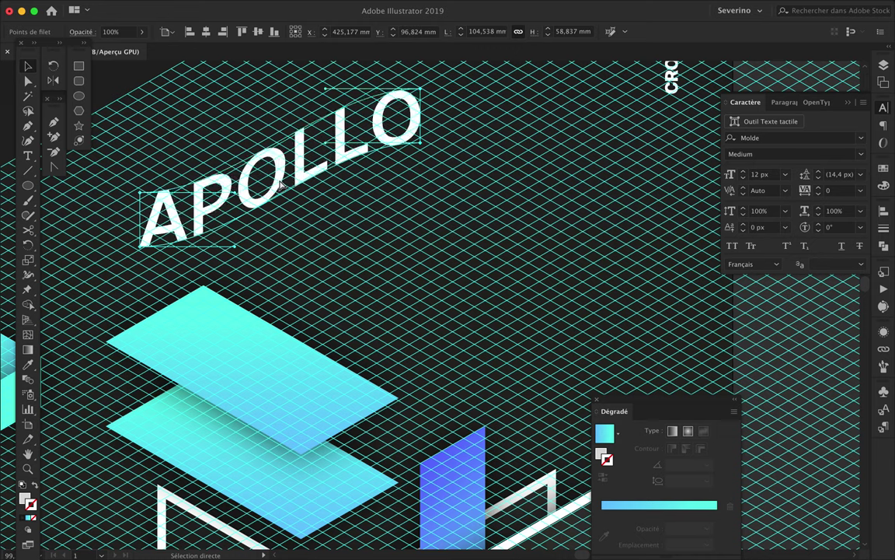
# Preview a Transform effect on APOLLO, then cancel it
pyautogui.click(291, 7)
pyautogui.moveTo(351, 107)
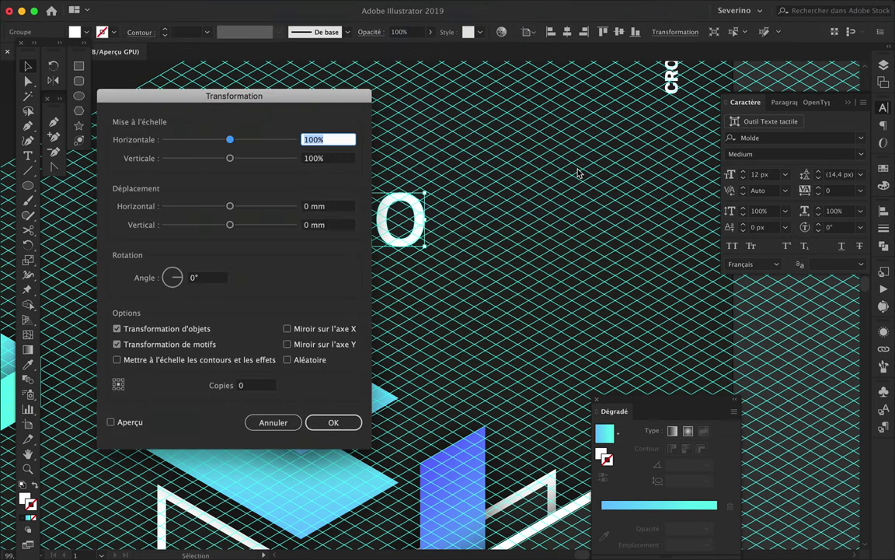
pyautogui.click(570, 166)
pyautogui.moveTo(234, 94); pyautogui.dragTo(587, 81)
pyautogui.moveTo(583, 191)
pyautogui.mouseDown()
pyautogui.moveTo(599, 197)
pyautogui.moveTo(585, 195)
pyautogui.mouseUp()
pyautogui.click(468, 411)
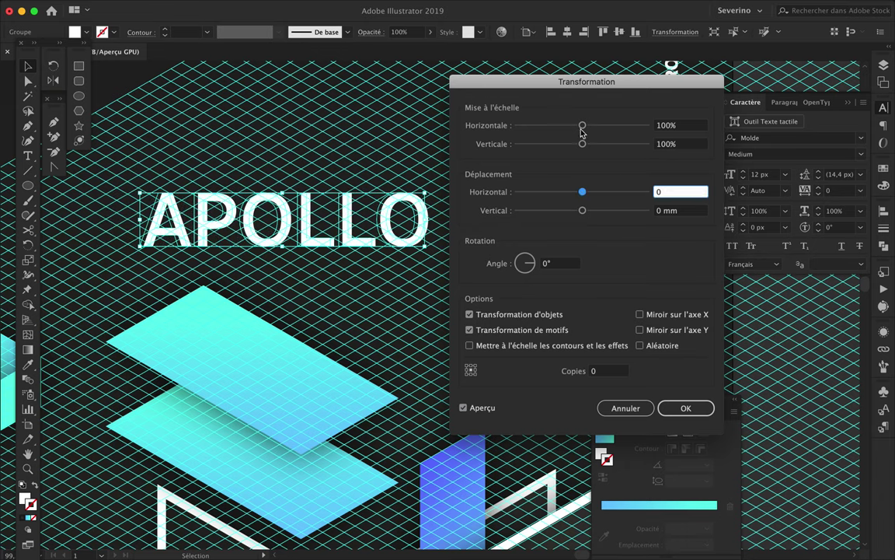
pyautogui.moveTo(582, 125); pyautogui.dragTo(610, 125)
pyautogui.click(626, 407)
# Apply Free Distort to APOLLO, raising its right corners into an isometric slant
pyautogui.click(291, 6)
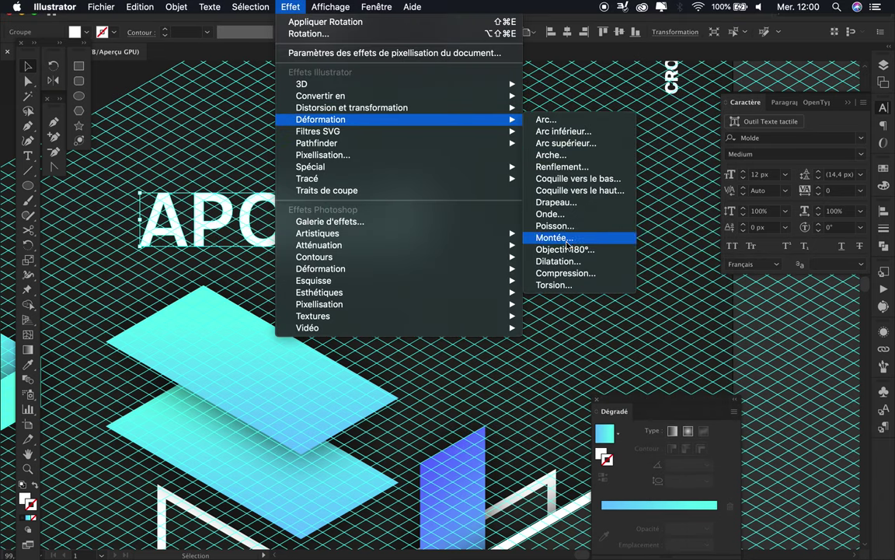
pyautogui.moveTo(352, 108)
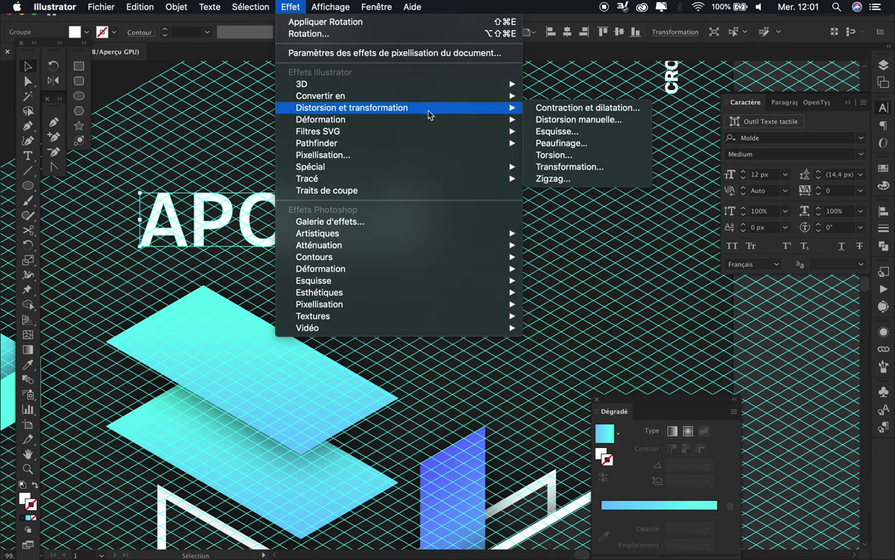
pyautogui.click(579, 119)
pyautogui.moveTo(148, 79); pyautogui.dragTo(147, 53)
pyautogui.moveTo(147, 99); pyautogui.dragTo(148, 80)
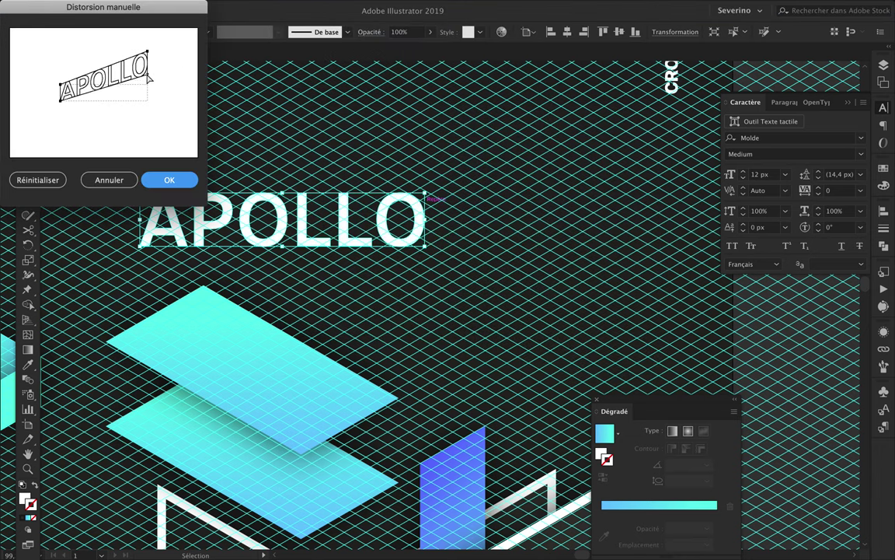
pyautogui.click(168, 179)
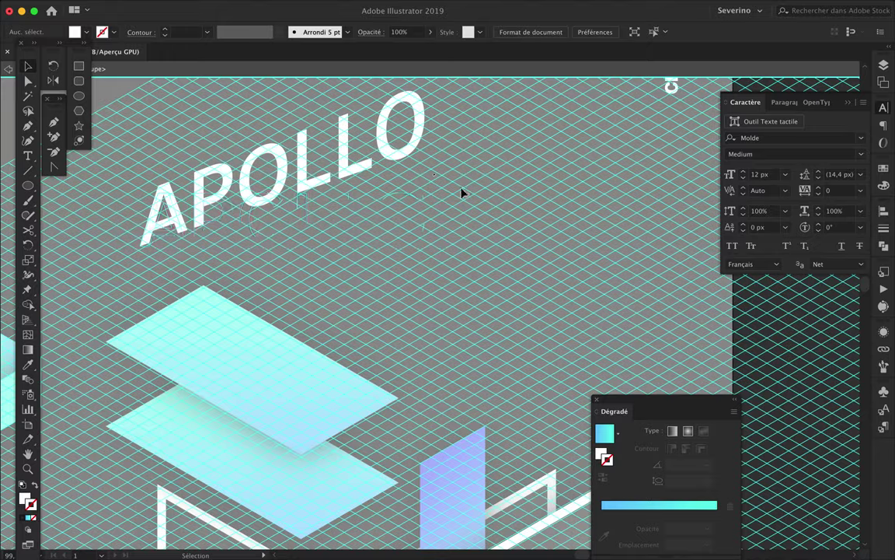